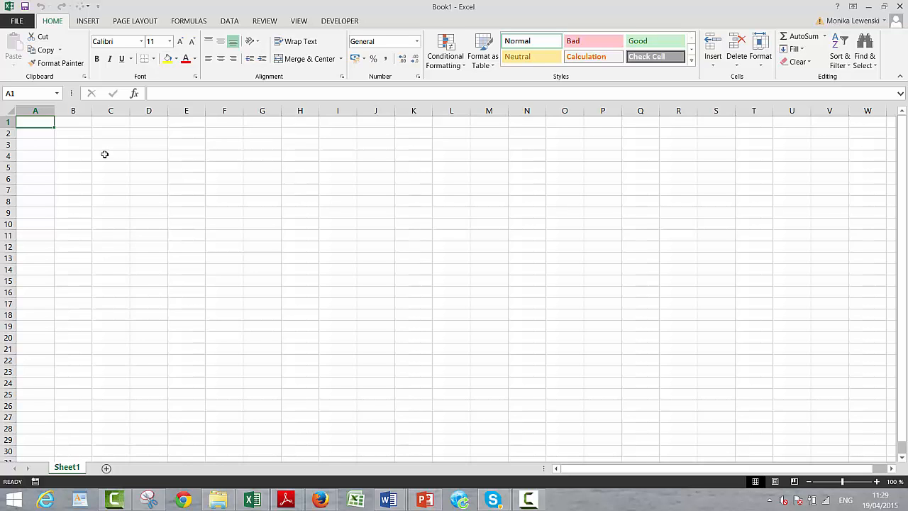
# - Narrow columns A to C together so they serve as slim indent columns
pyautogui.click(96, 114)
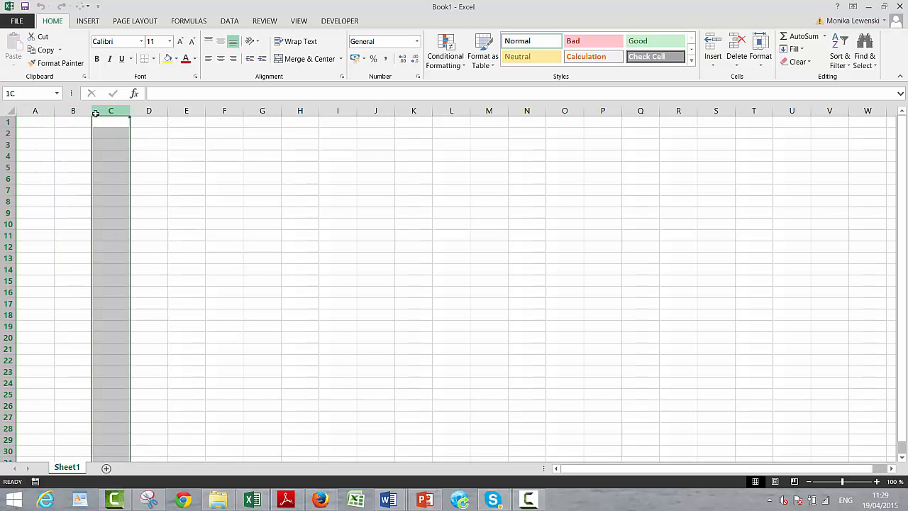
pyautogui.moveTo(96, 114); pyautogui.dragTo(25, 110)
pyautogui.click(68, 154)
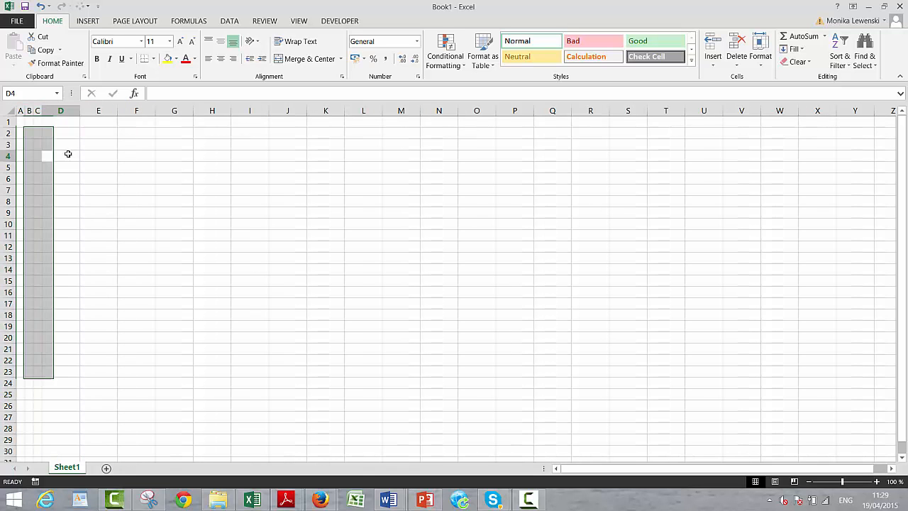
# - Enter the text formula "EV = FCF x (1+g)/(k-g)" in cell E2
pyautogui.click(29, 144)
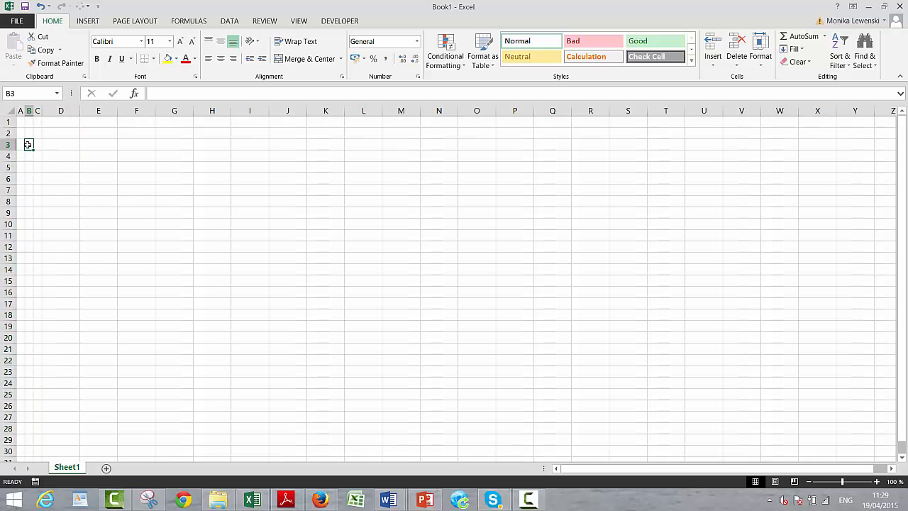
pyautogui.press('Up')
pyautogui.press('Left')
pyautogui.press('Right')
pyautogui.press('Right')
pyautogui.press('Right')
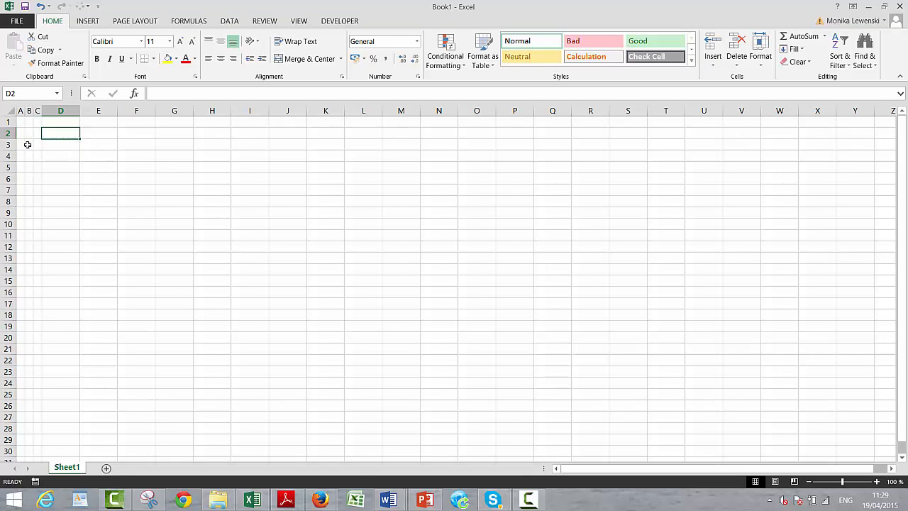
pyautogui.press('Right')
pyautogui.press('Right')
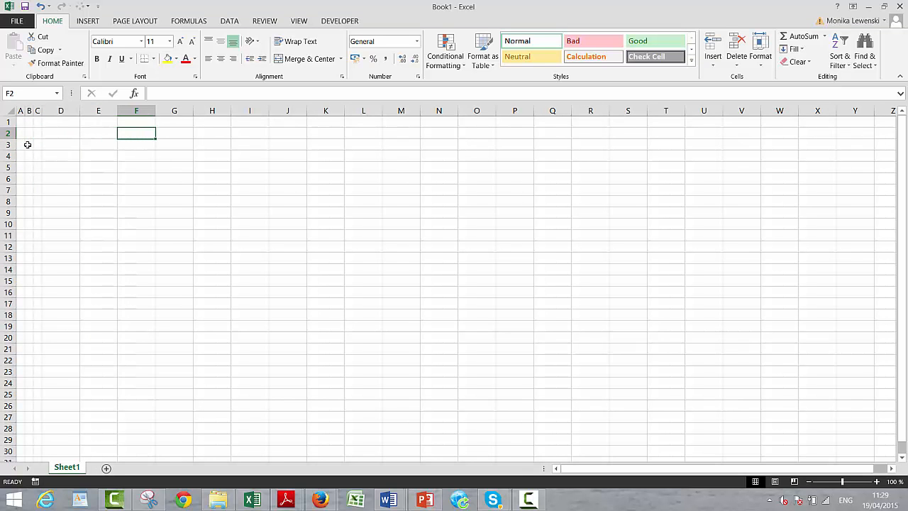
pyautogui.press('Left')
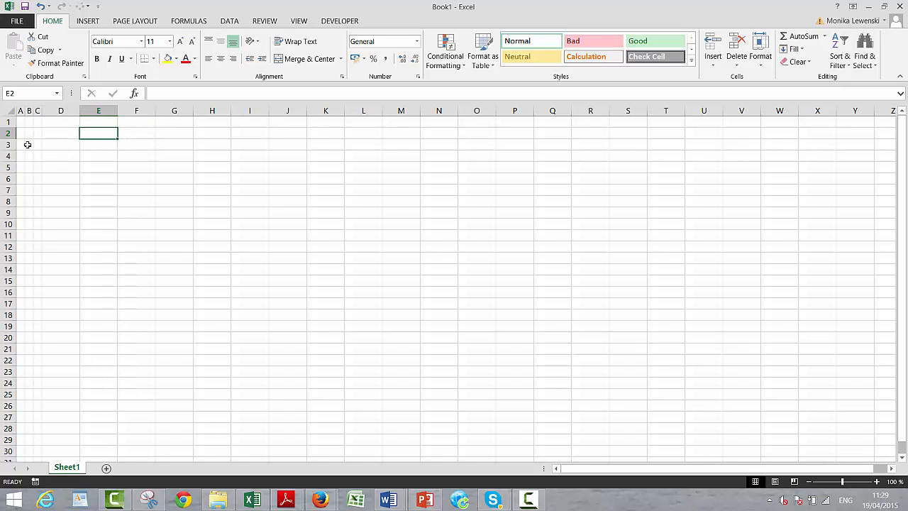
pyautogui.write('EV')
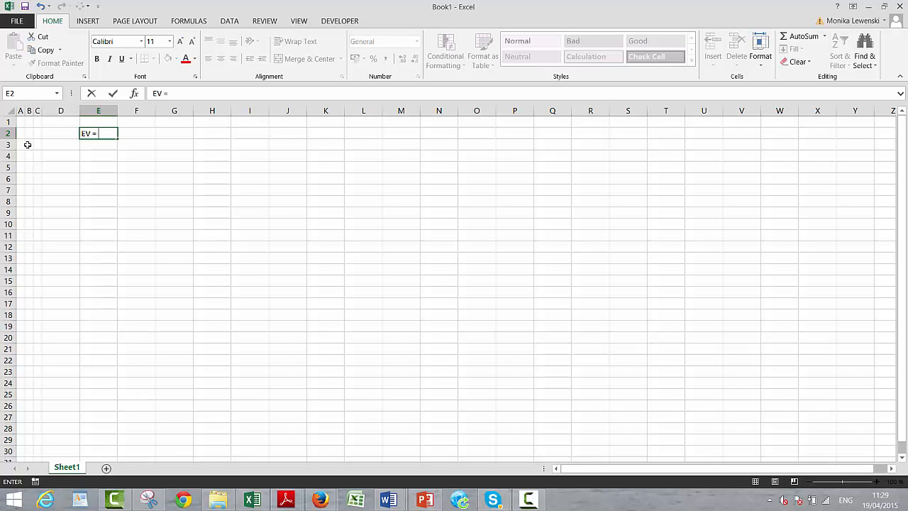
pyautogui.write(' = FCF x (1+g)/(k-g)')
pyautogui.press('Return')
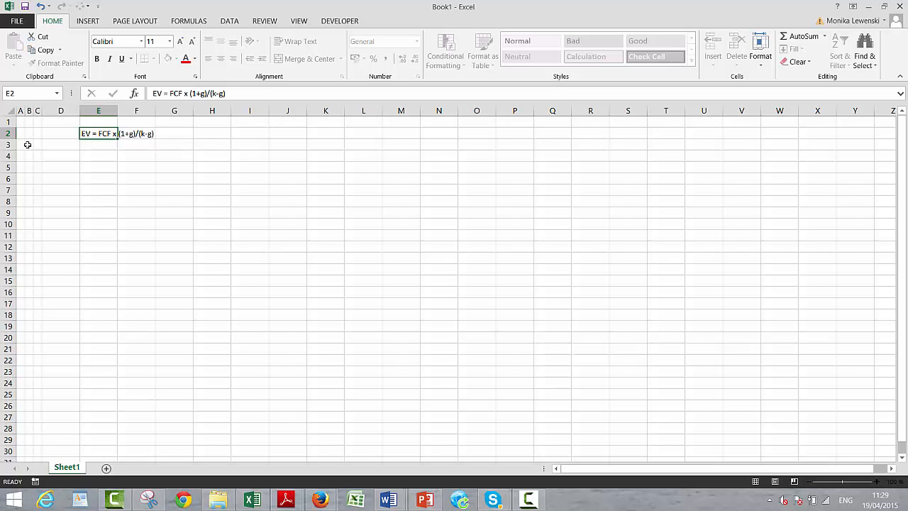
# - Replace k with wacc in the E2 formula text so it reads "EV = FCF x (1+g)/(wacc-g)"
pyautogui.press('Up')
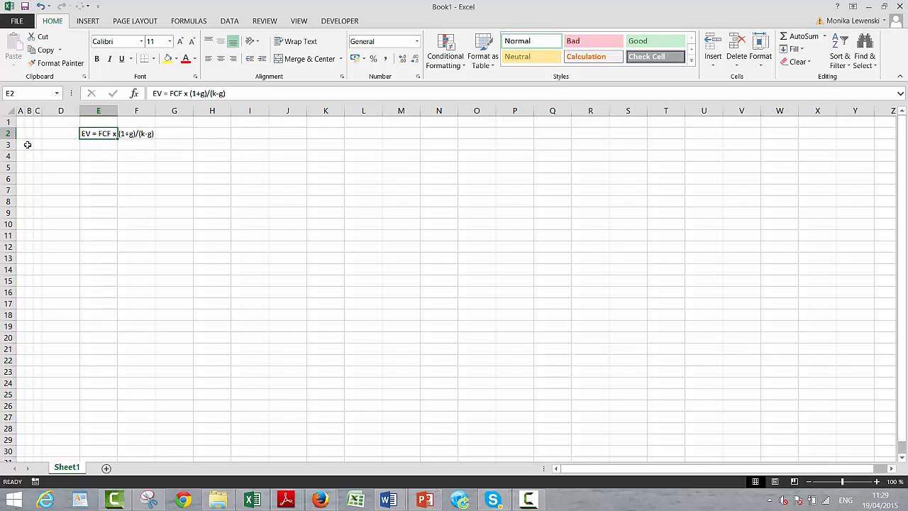
pyautogui.press('F2')
pyautogui.press('BackSpace')
pyautogui.press('BackSpace')
pyautogui.press('BackSpace')
pyautogui.press('BackSpace')
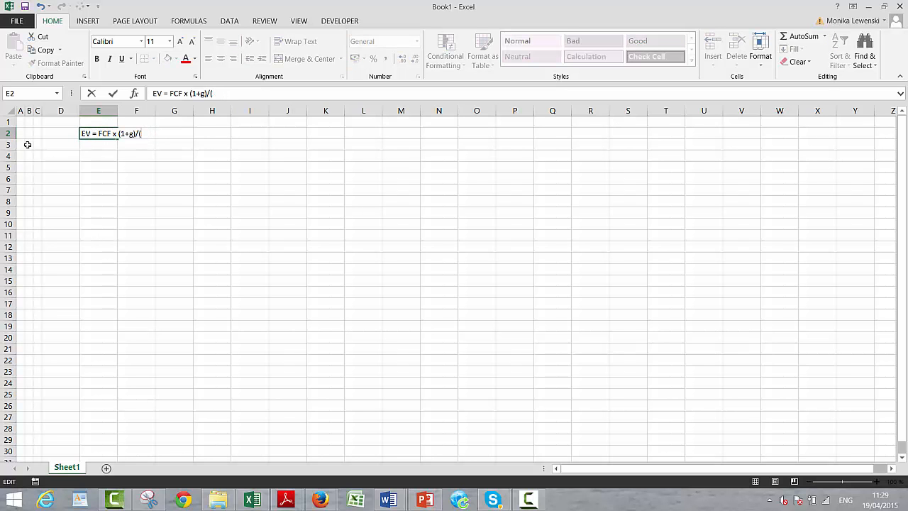
pyautogui.write('wacc-g)')
pyautogui.press('Return')
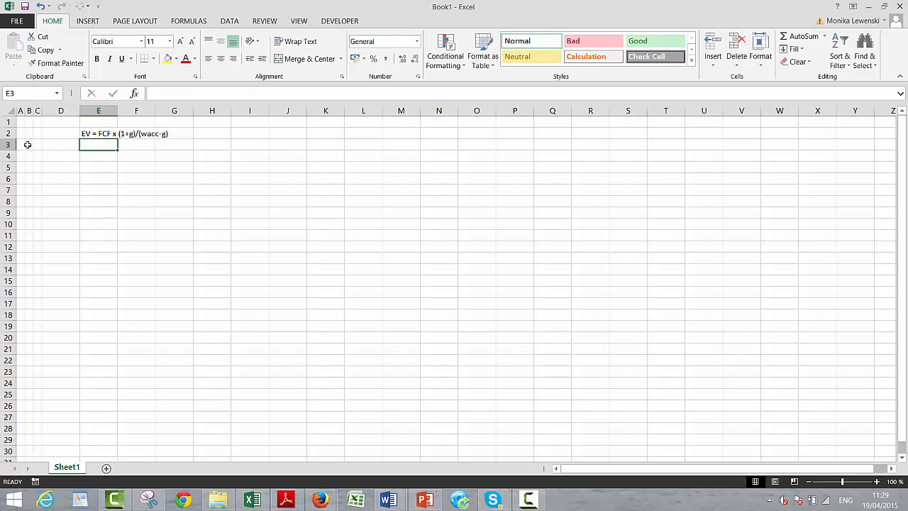
# - Enter the definition "ROIC = NOPAT/Inv Cap" in cell I2
pyautogui.press('Up')
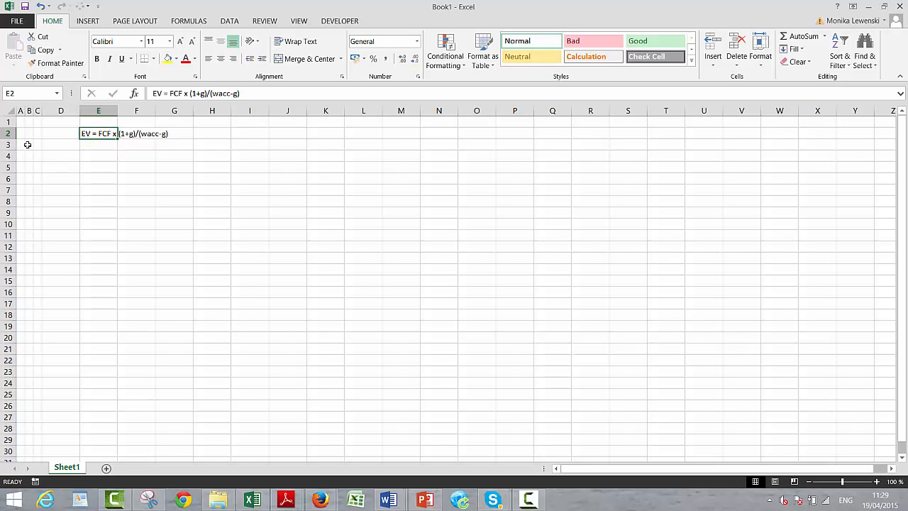
pyautogui.press('Down')
pyautogui.press('Up')
pyautogui.press('Right')
pyautogui.press('Right')
pyautogui.press('Right')
pyautogui.press('Right')
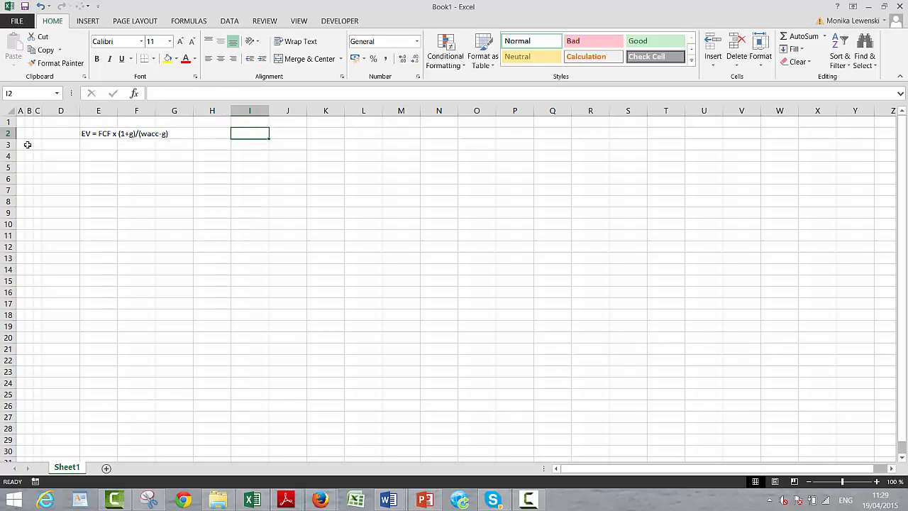
pyautogui.write('R')
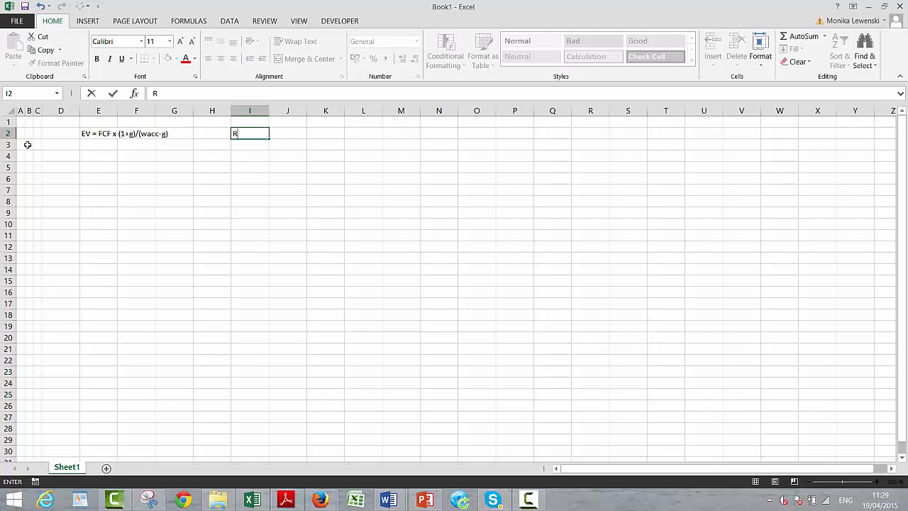
pyautogui.write('O')
pyautogui.press('BackSpace')
pyautogui.write('OIC = NOPAT')
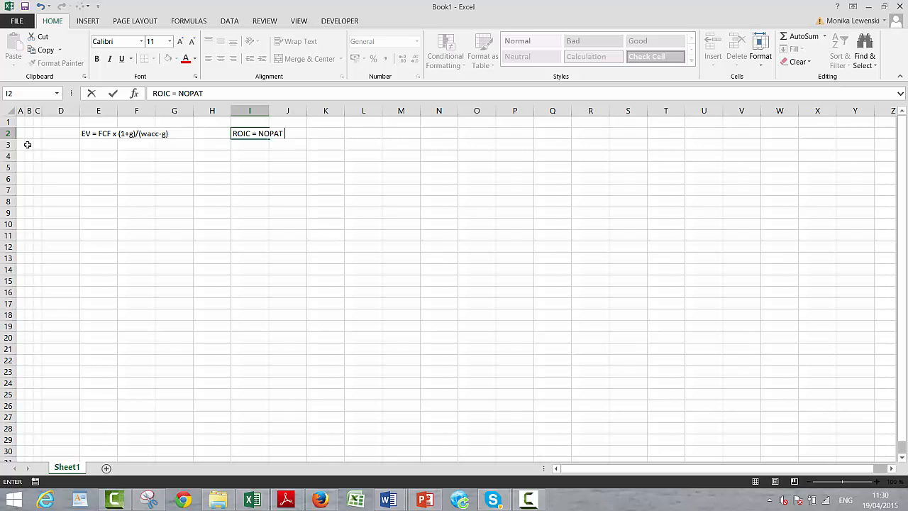
pyautogui.write(' x')
pyautogui.press('BackSpace')
pyautogui.write('/Inc')
pyautogui.press('BackSpace')
pyautogui.write('v Cap')
pyautogui.press('Return')
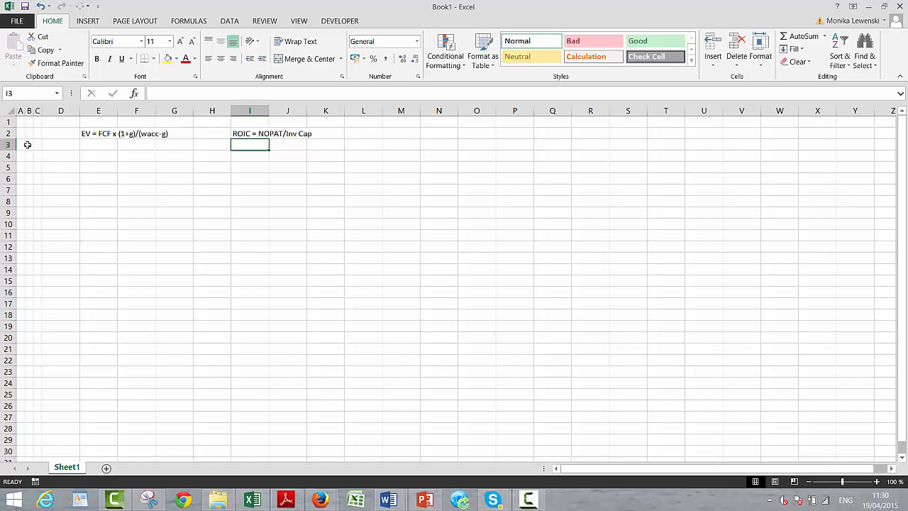
# - Enter the text formula "EV = NOPAT x (1-g/ROIC)/(WACC-g)" in cell I3, below the ROIC definition
pyautogui.write('EV =')
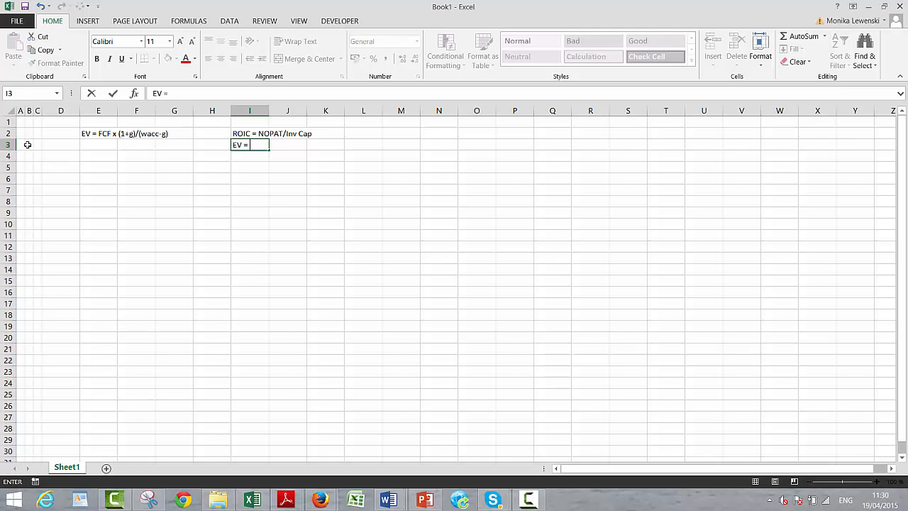
pyautogui.write(' NOPA')
pyautogui.write('T ')
pyautogui.write('x (1-')
pyautogui.write('g/')
pyautogui.write('(')
pyautogui.write('R')
pyautogui.write('OIC)')
pyautogui.write('/(W')
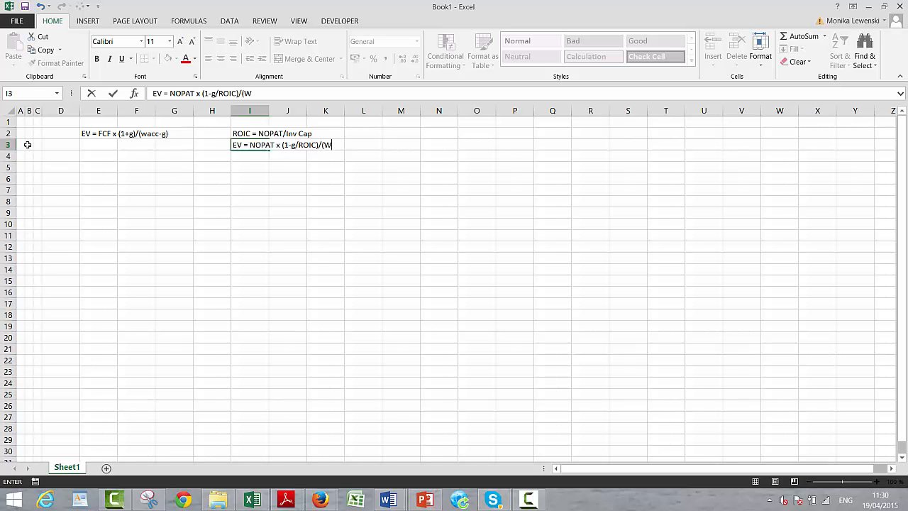
pyautogui.write('ACC-g)')
pyautogui.press('Return')
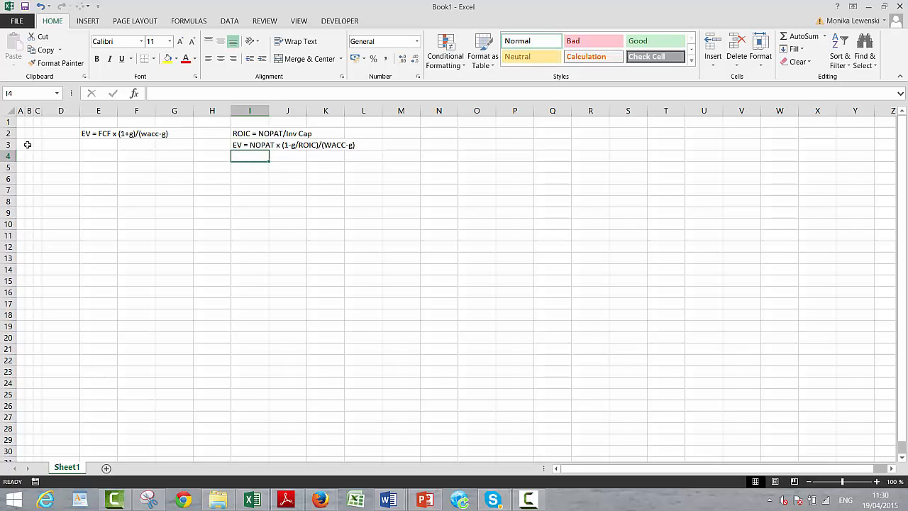
pyautogui.press('Up')
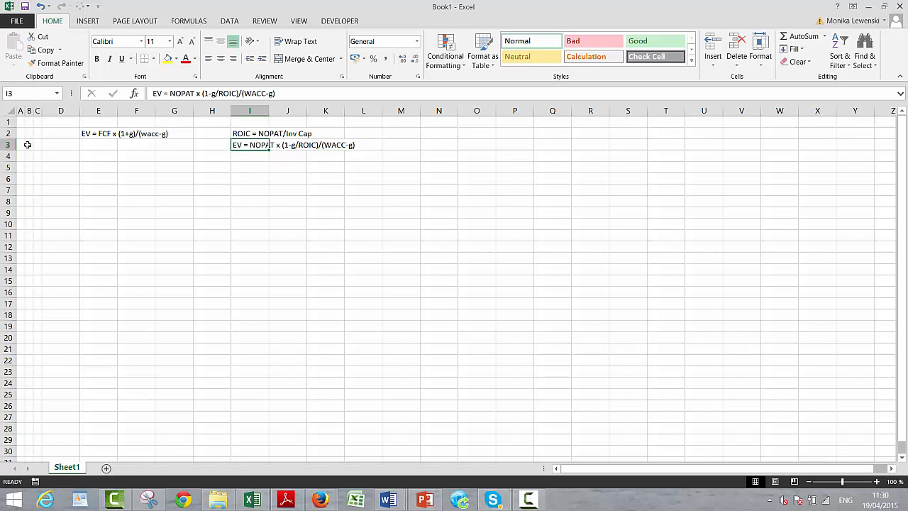
pyautogui.press('Left')
pyautogui.press('Right')
pyautogui.press('Right')
pyautogui.press('Right')
pyautogui.press('Left')
pyautogui.press('Left')
pyautogui.press('Right')
pyautogui.press('Right')
pyautogui.press('Right')
pyautogui.press('Left')
pyautogui.press('Left')
pyautogui.press('Left')
pyautogui.press('Down')
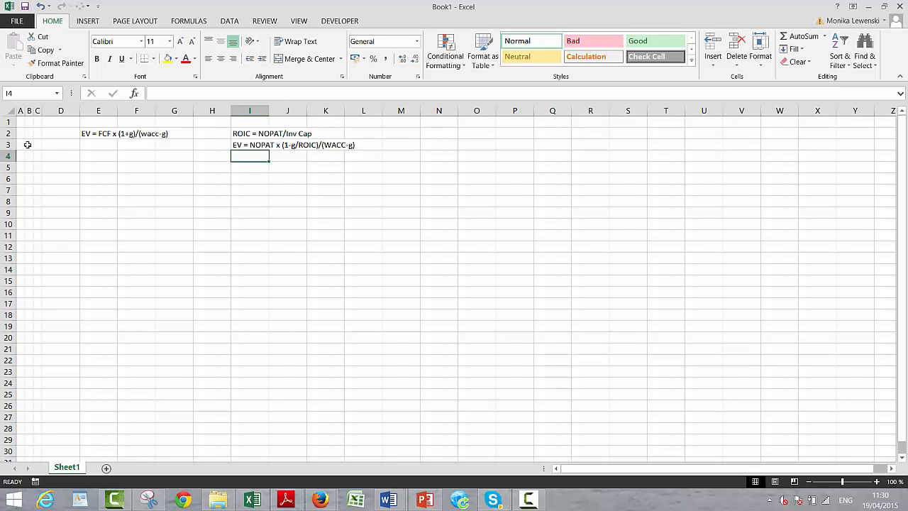
pyautogui.press('Up')
pyautogui.press('Up')
pyautogui.press('Right')
pyautogui.press('Down')
pyautogui.press('Left')
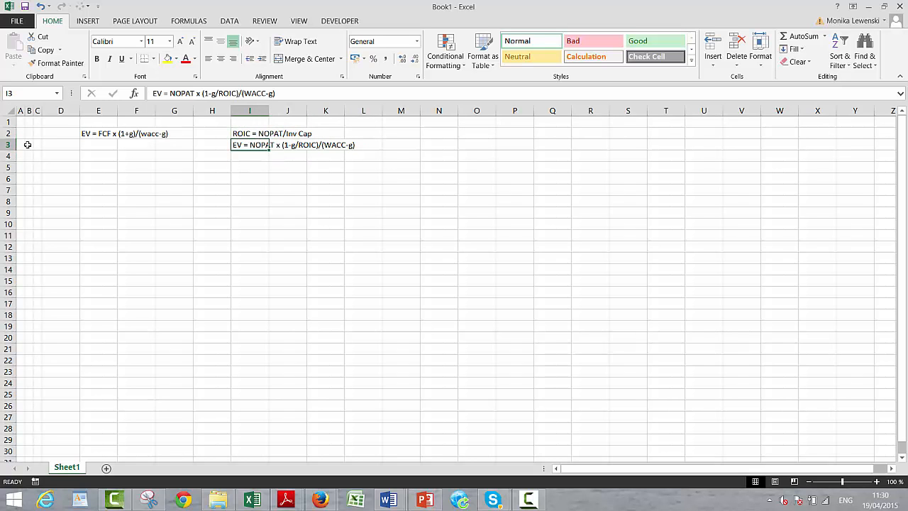
# - Enter the text formula "EV = Inv Cap x ROI x (1-g/ROIC)/(WACC-g)" in cell I4
pyautogui.press('Down')
pyautogui.write('EV = N')
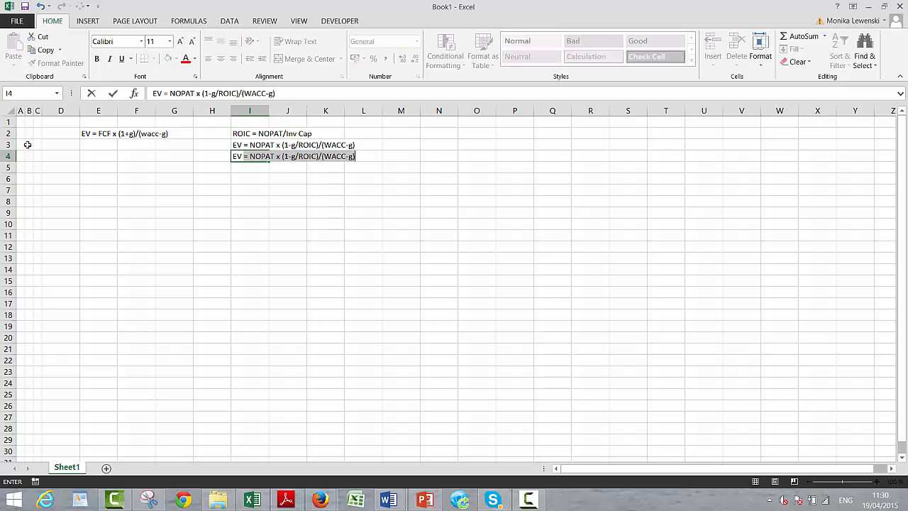
pyautogui.press('BackSpace')
pyautogui.press('BackSpace')
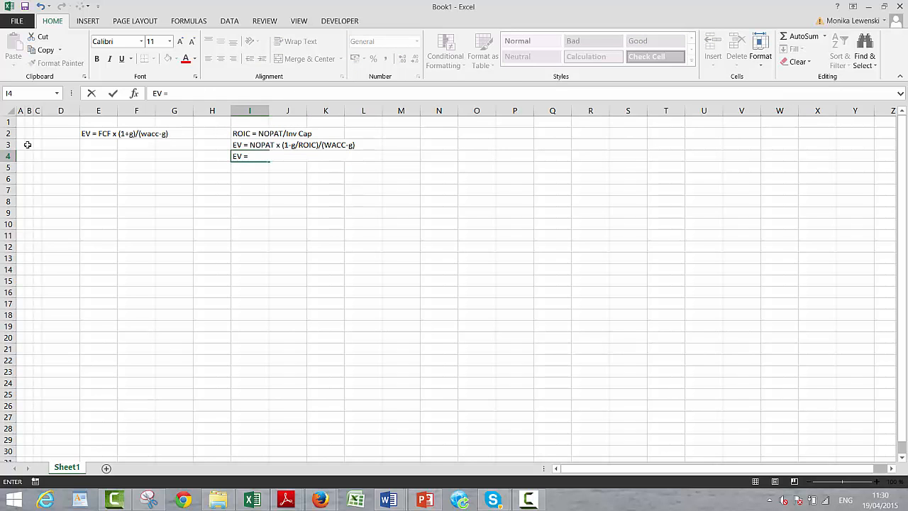
pyautogui.write('Inv Cap x ROI x (1-g/ROIC)')
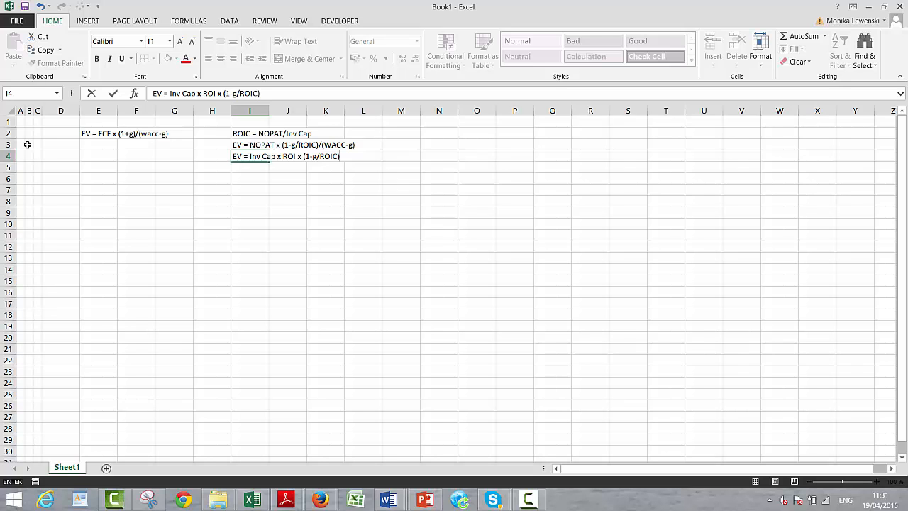
pyautogui.write('/*')
pyautogui.write('(WAC')
pyautogui.write('C-g)')
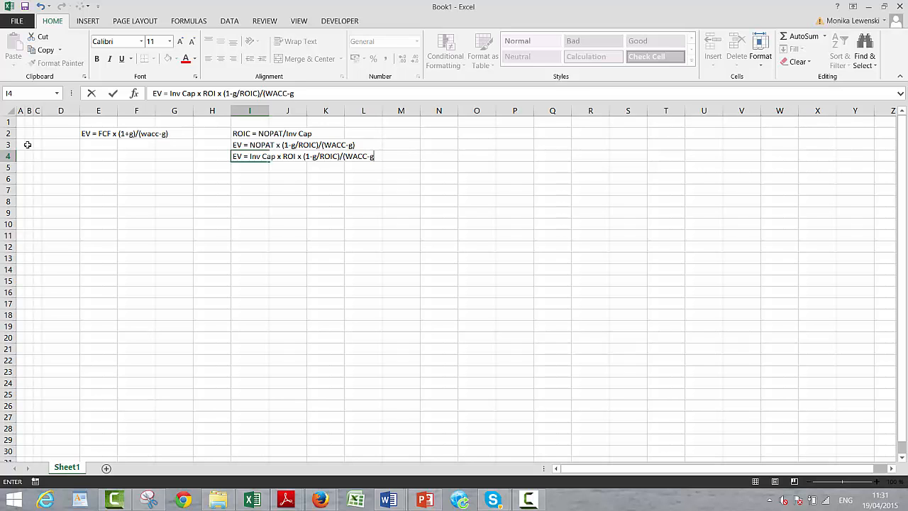
pyautogui.hotkey('ctrl', 'Return')
# - Add the heading "Assumptions" in cell A6 and narrow columns A to C further
pyautogui.press('Down')
pyautogui.press('Left')
pyautogui.press('Left')
pyautogui.press('Left')
pyautogui.press('Left')
pyautogui.press('Left')
pyautogui.press('Left')
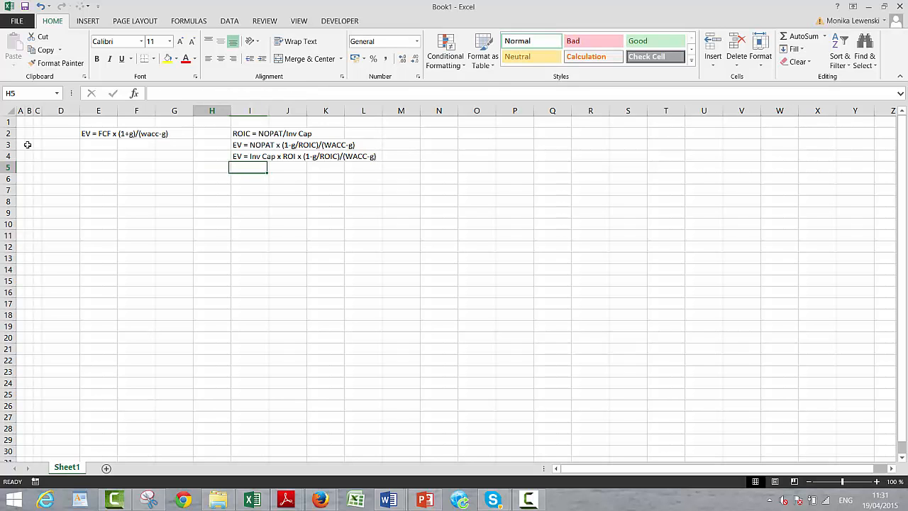
pyautogui.press('Up')
pyautogui.press('Up')
pyautogui.press('Up')
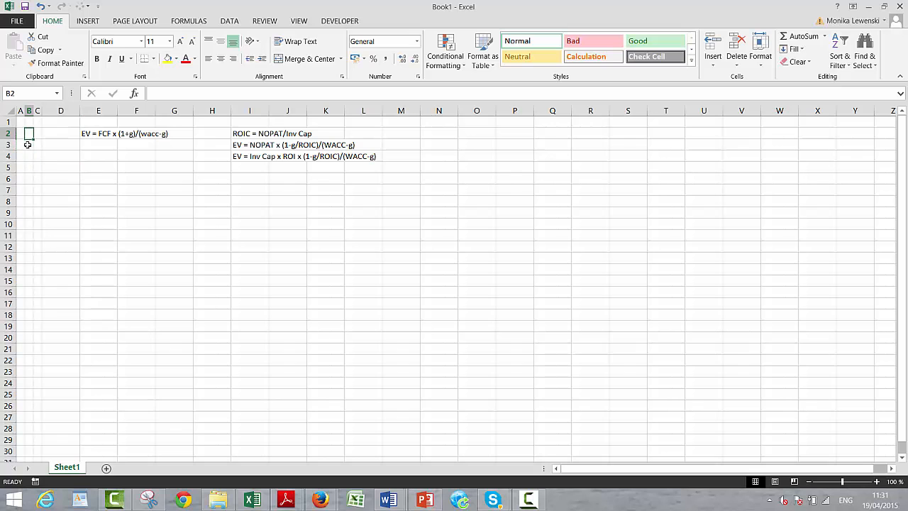
pyautogui.press('Right')
pyautogui.press('Right')
pyautogui.press('Right')
pyautogui.press('Down')
pyautogui.press('Down')
pyautogui.press('Left')
pyautogui.press('Left')
pyautogui.press('Left')
pyautogui.press('Left')
pyautogui.press('Left')
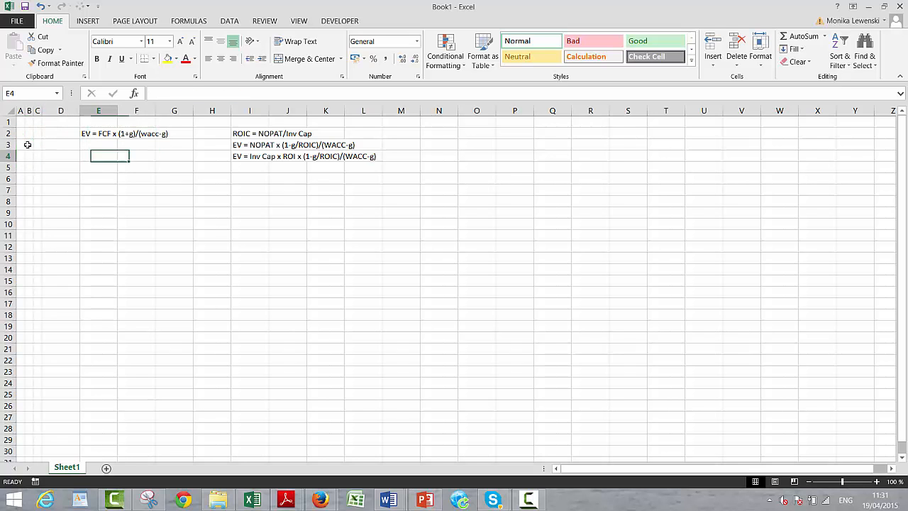
pyautogui.press('Down')
pyautogui.press('Down')
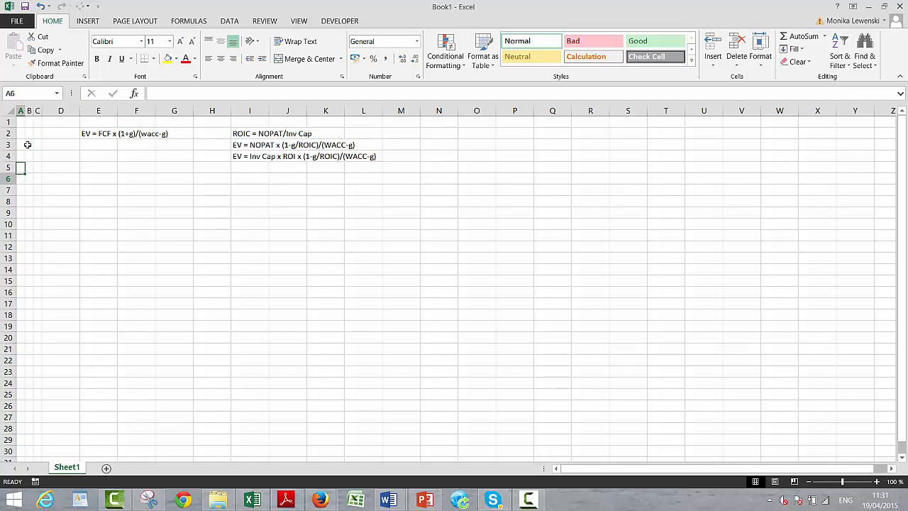
pyautogui.write('A')
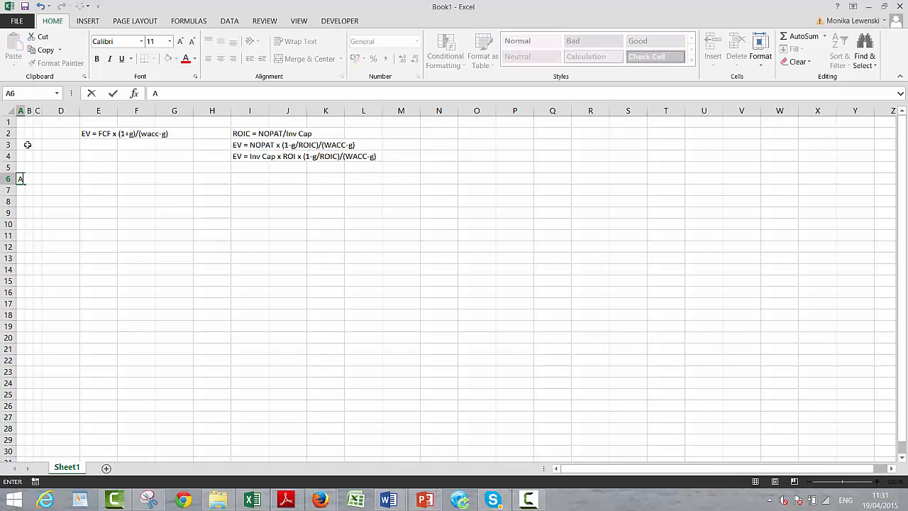
pyautogui.write('ssumptions')
pyautogui.press('Return')
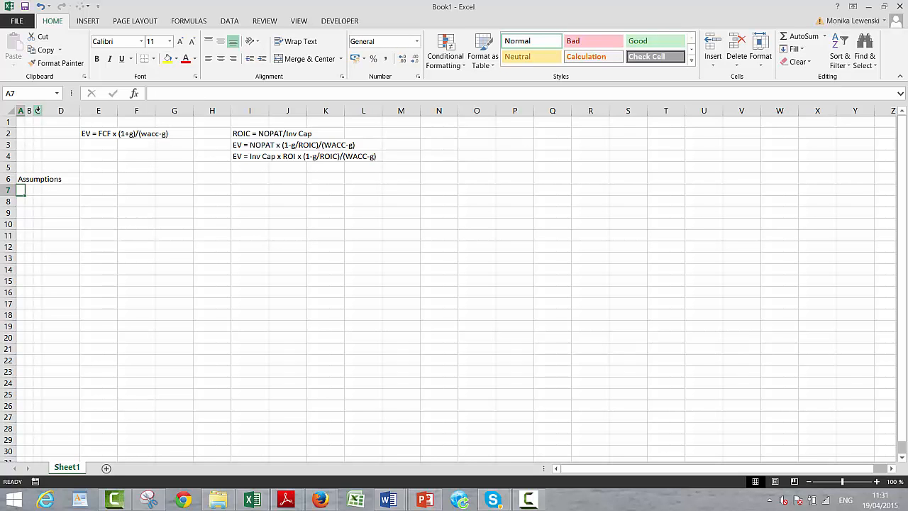
pyautogui.moveTo(37, 111); pyautogui.dragTo(17, 108)
pyautogui.click(66, 276)
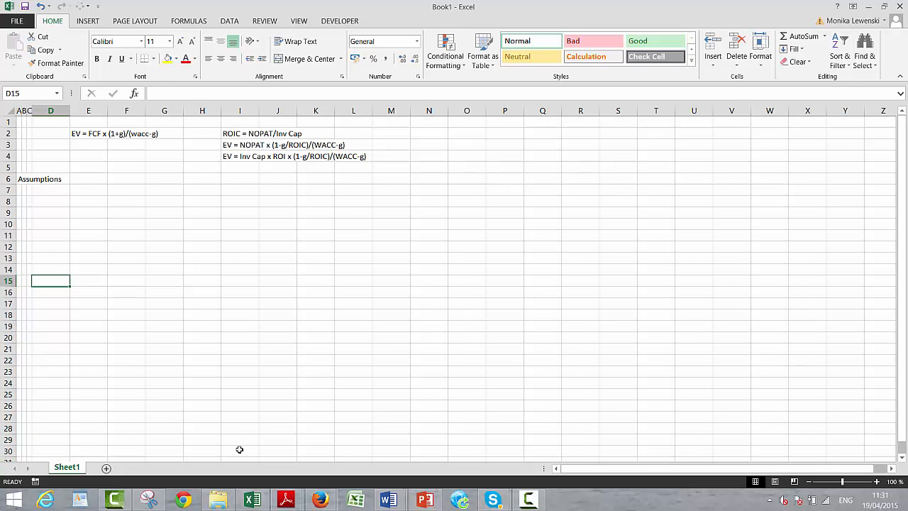
# - Switch to File Explorer and open the macro-enabled Generic Macros workbook from the 12. Excel Utilities (fm) folder
pyautogui.click(219, 500)
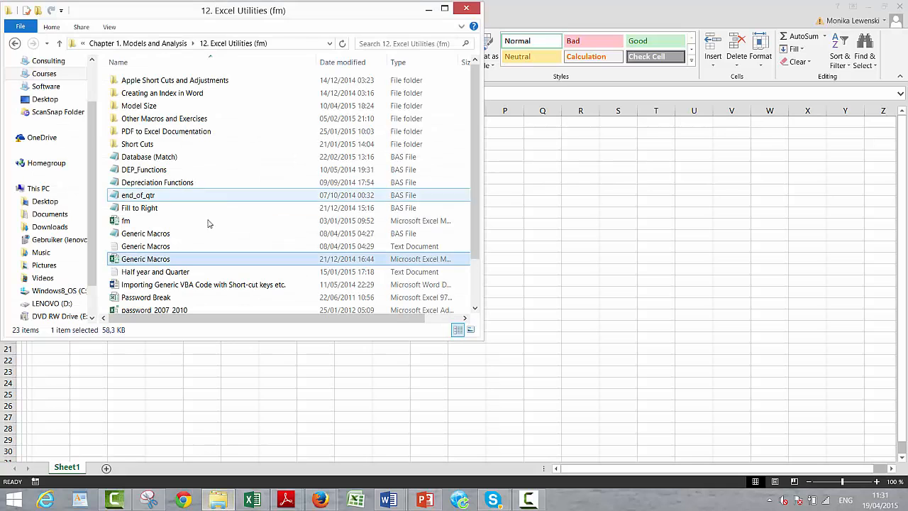
pyautogui.doubleClick(168, 264)
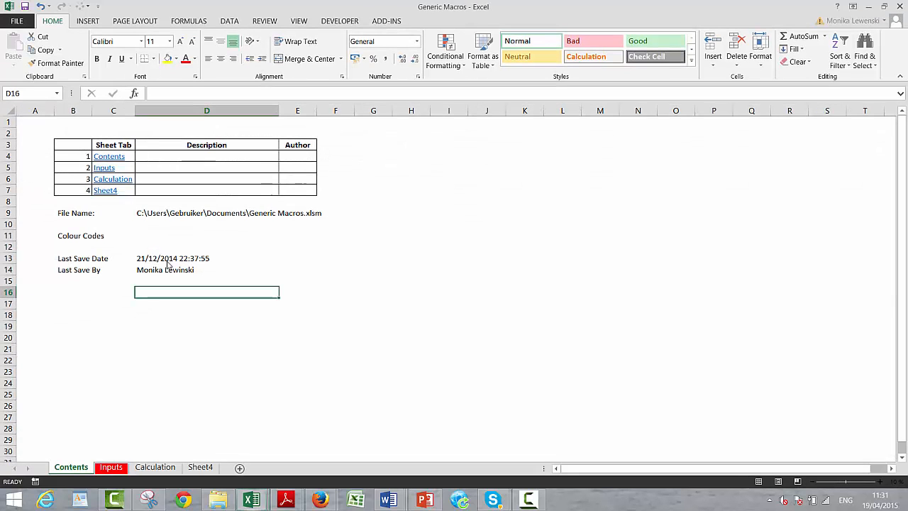
# - Switch back to the Book1 workbook and run the Auto_Open macro from Generic Macros.xlsm
pyautogui.hotkey('alt', 'Tab')
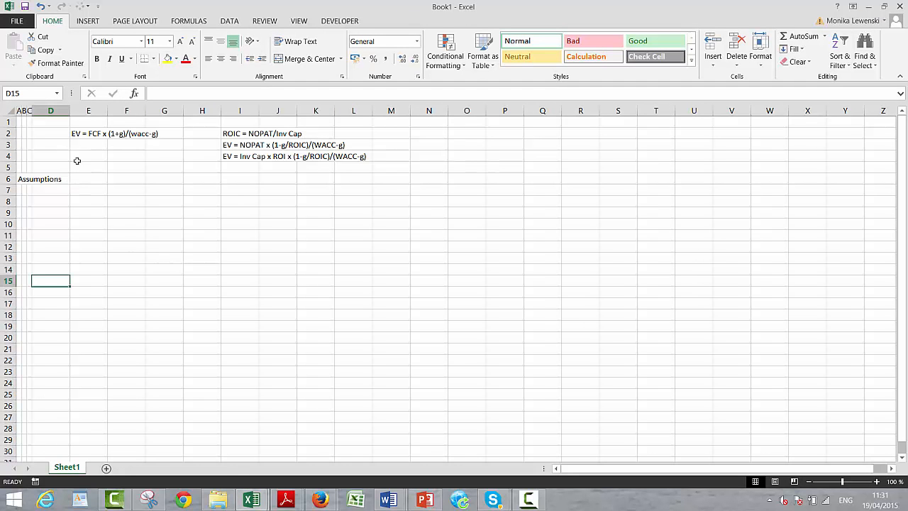
pyautogui.click(325, 20)
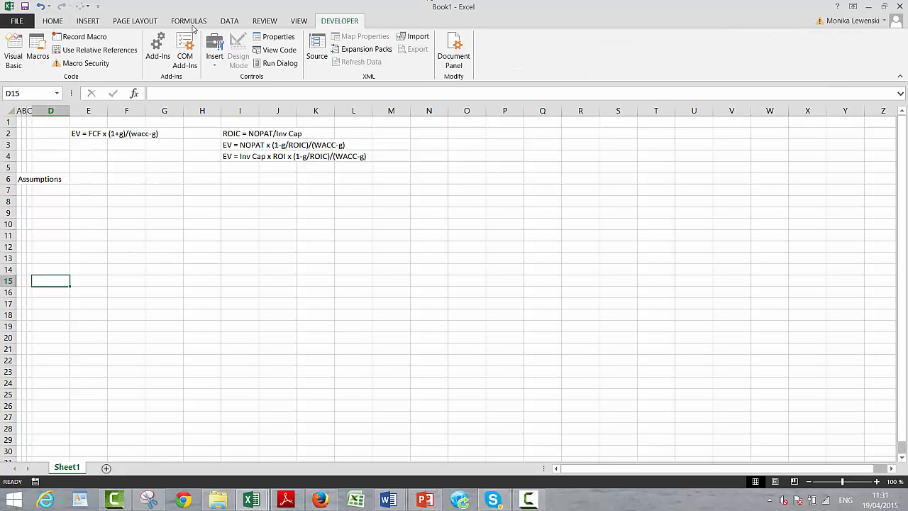
pyautogui.click(32, 47)
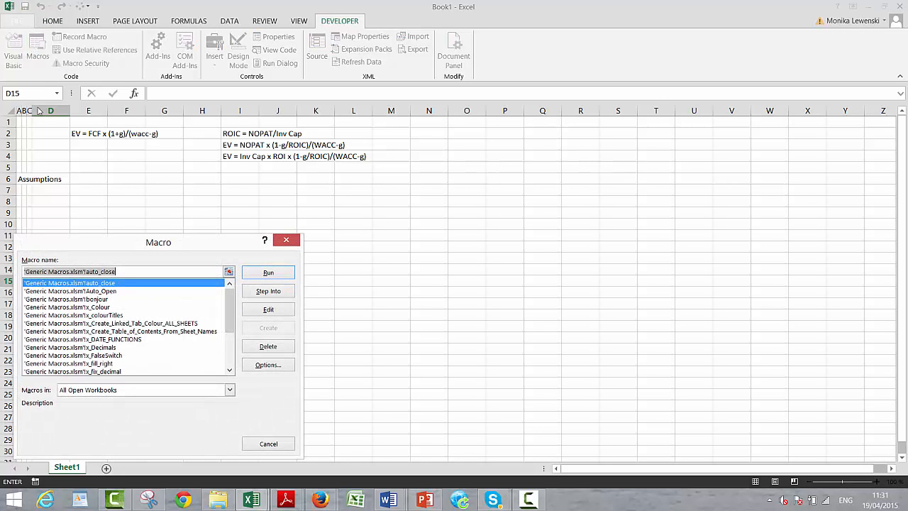
pyautogui.click(71, 291)
pyautogui.click(268, 276)
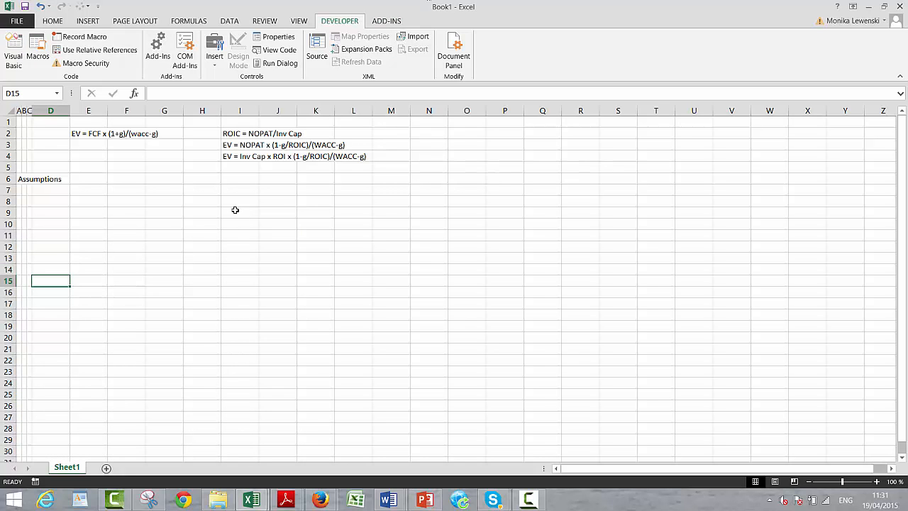
# - Enter the label "ROIC" in cell D7 as the first item under the Assumptions heading
pyautogui.press('Up')
pyautogui.press('Up')
pyautogui.press('Up')
pyautogui.press('Up')
pyautogui.press('Up')
pyautogui.press('Up')
pyautogui.press('Up')
pyautogui.press('Up')
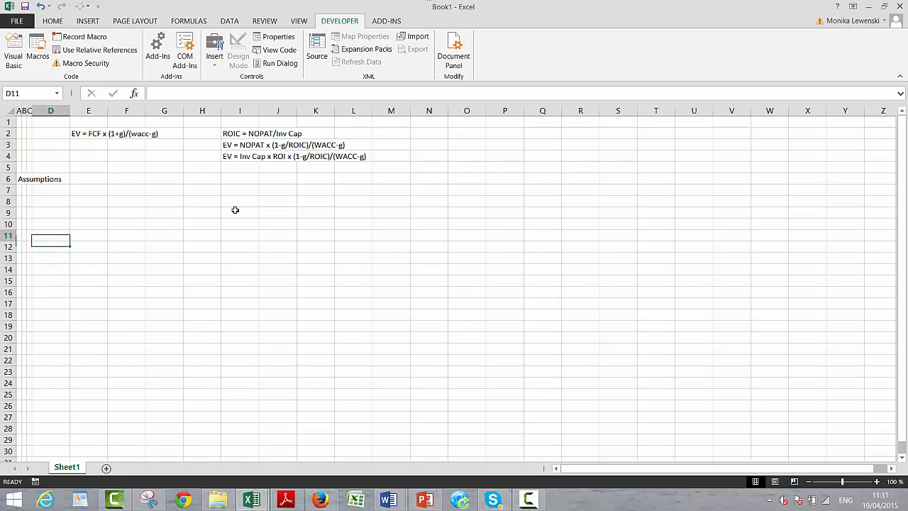
pyautogui.press('Left')
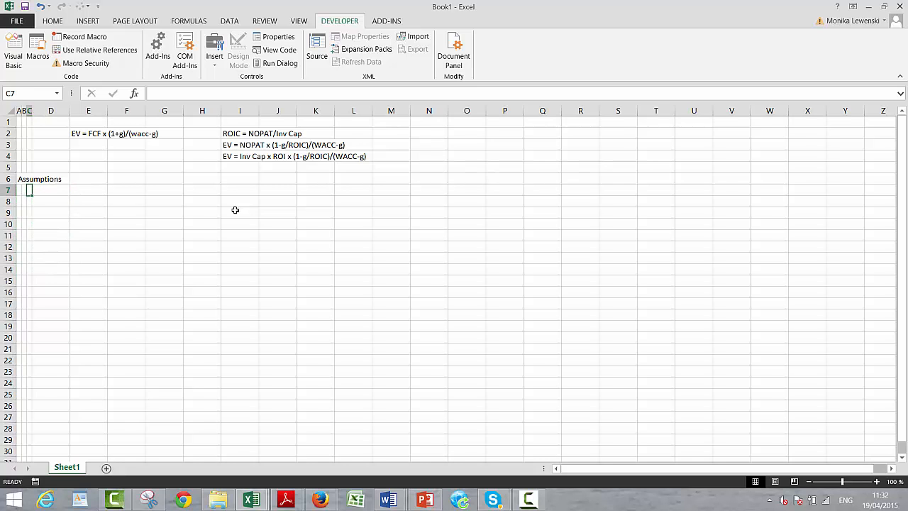
pyautogui.press('Right')
pyautogui.write('ROIC')
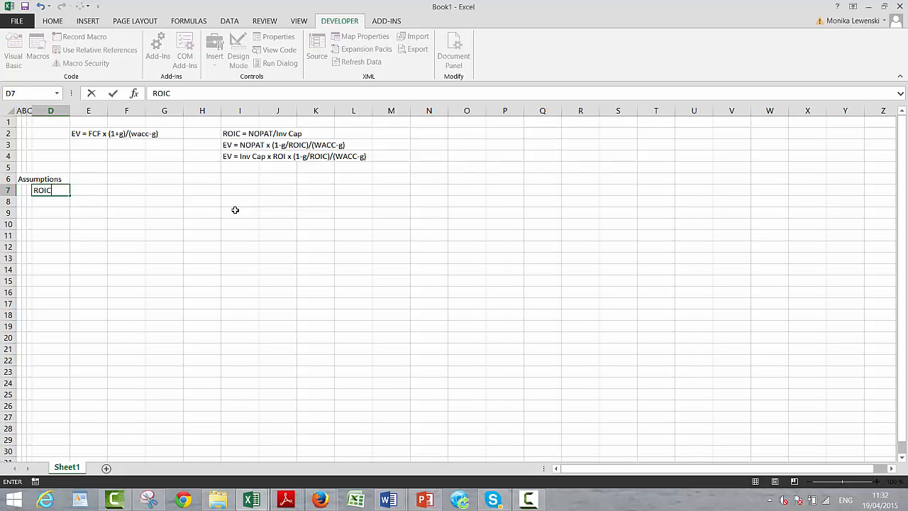
pyautogui.press('Return')
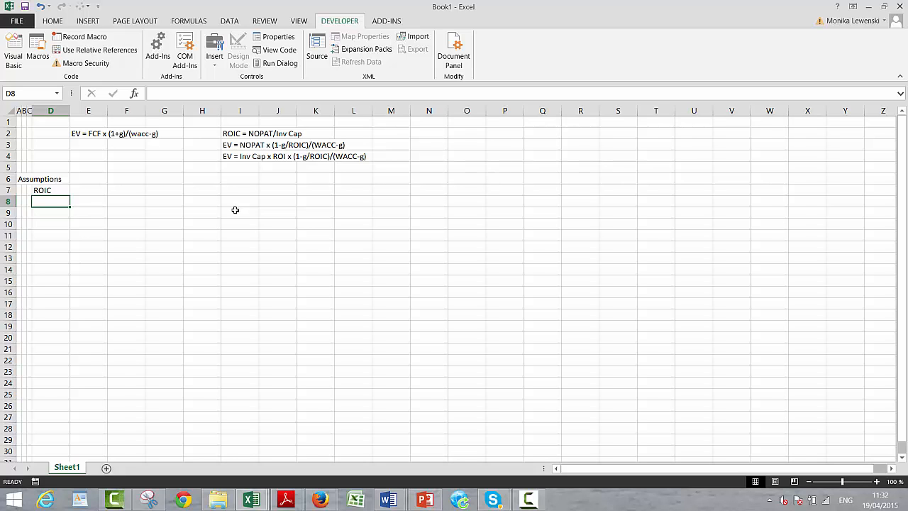
# - Enter the label "WACC" in cell D8, below ROIC
pyautogui.write('Growt')
pyautogui.press('BackSpace')
pyautogui.press('BackSpace')
pyautogui.press('BackSpace')
pyautogui.press('BackSpace')
pyautogui.press('BackSpace')
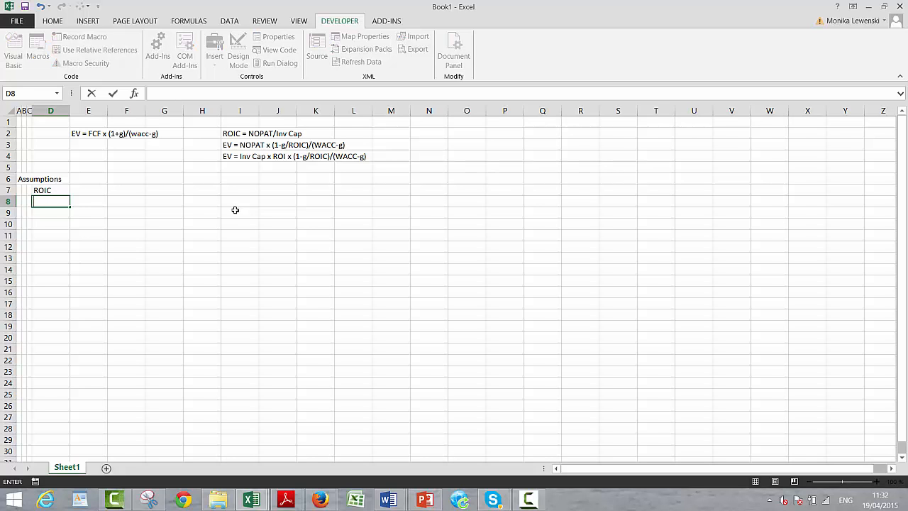
pyautogui.write('WACC')
pyautogui.press('Return')
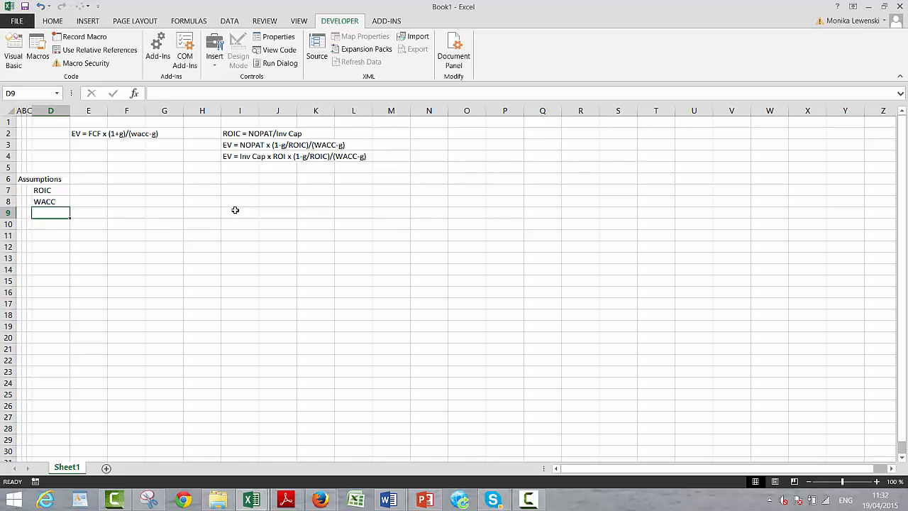
# - Enter the labels "Growth" in cell D9 and "Tax Rate" in cell D10 of the assumptions list
pyautogui.write('Groeth')
pyautogui.press('BackSpace')
pyautogui.press('BackSpace')
pyautogui.press('BackSpace')
pyautogui.write('wth')
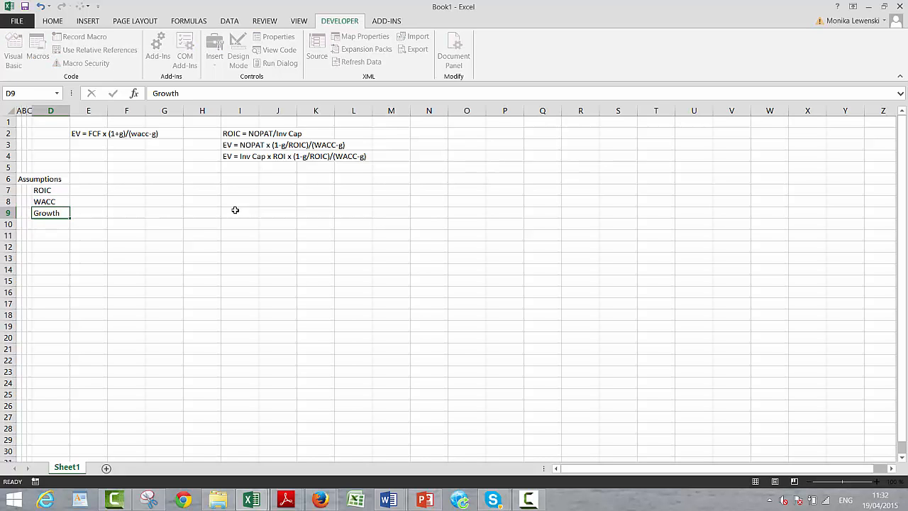
pyautogui.press('Return')
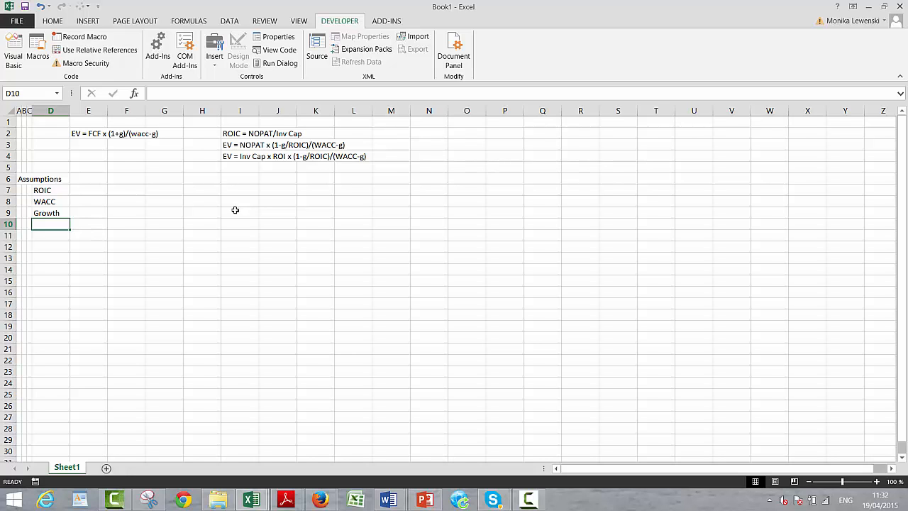
pyautogui.write('Tax Rate')
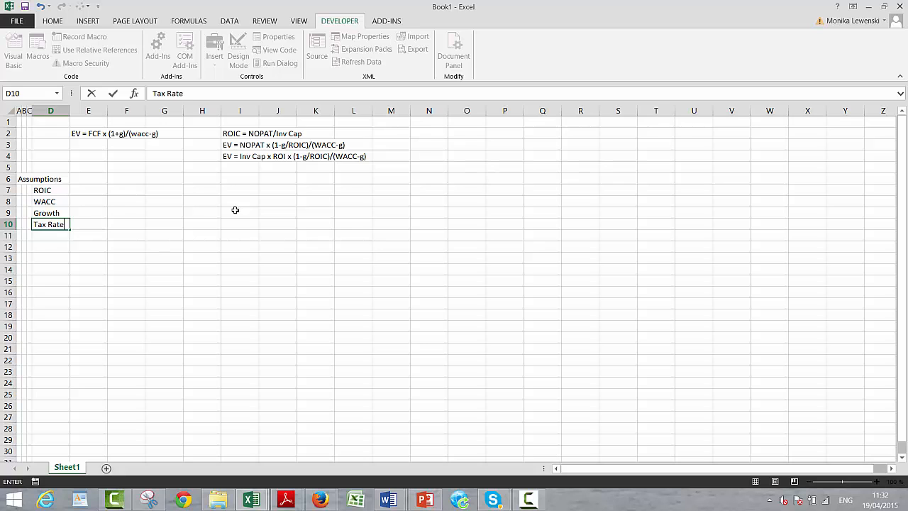
pyautogui.press('Return')
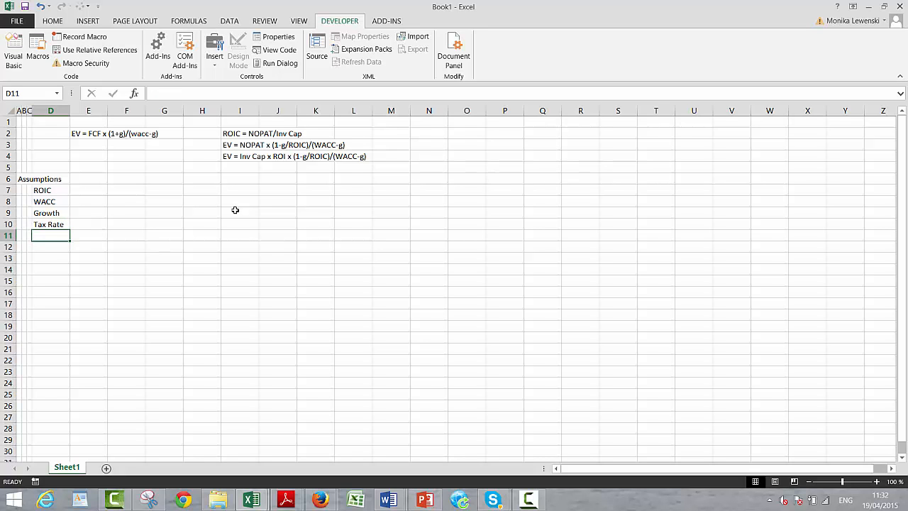
# - Enter the label "Net Plant Dep Rate" in cell D11 and widen column D to fit it
pyautogui.write('Net')
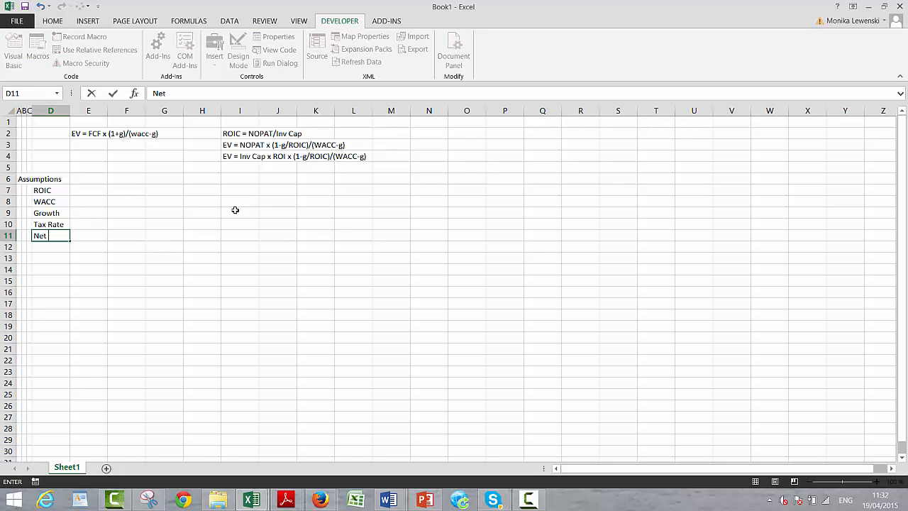
pyautogui.write(' Plant Dep Rate')
pyautogui.press('Return')
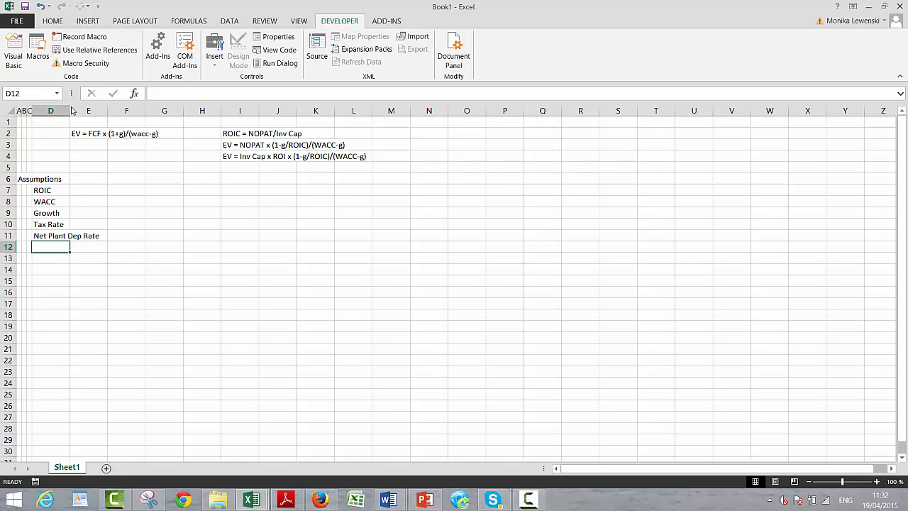
pyautogui.moveTo(70, 109); pyautogui.dragTo(117, 114)
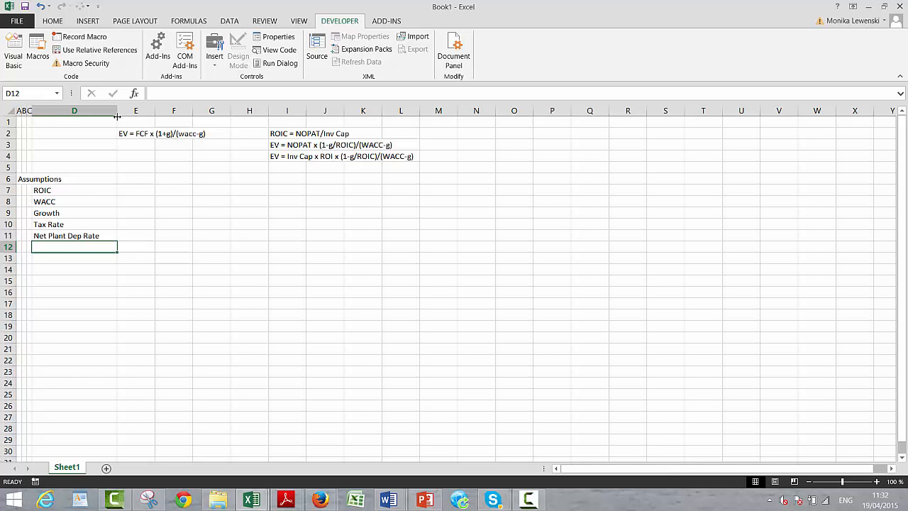
pyautogui.press('Up')
pyautogui.press('Up')
pyautogui.press('Up')
pyautogui.press('Up')
pyautogui.press('Up')
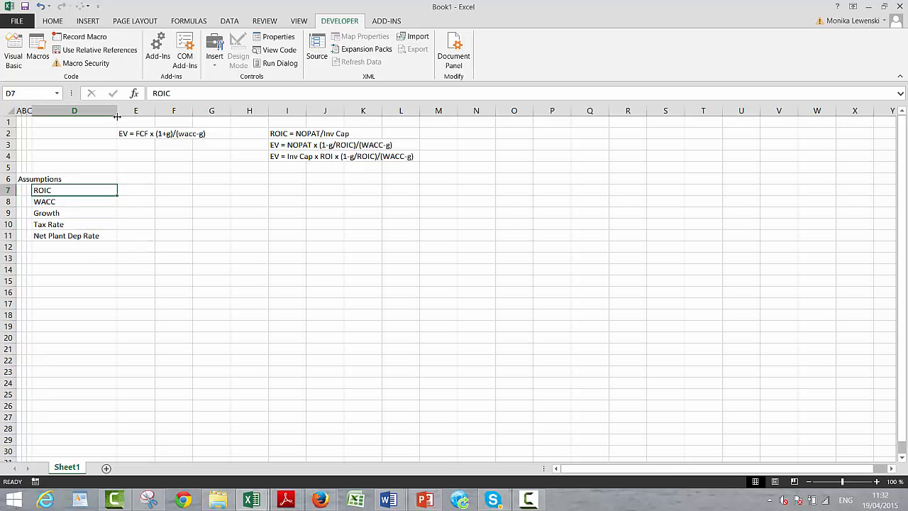
pyautogui.press('Down')
pyautogui.press('Down')
pyautogui.press('Down')
pyautogui.press('Down')
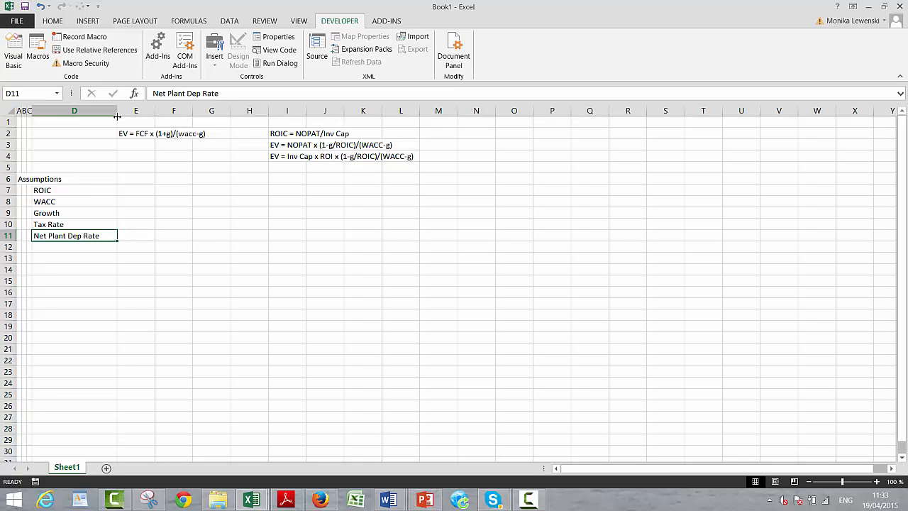
pyautogui.press('Down')
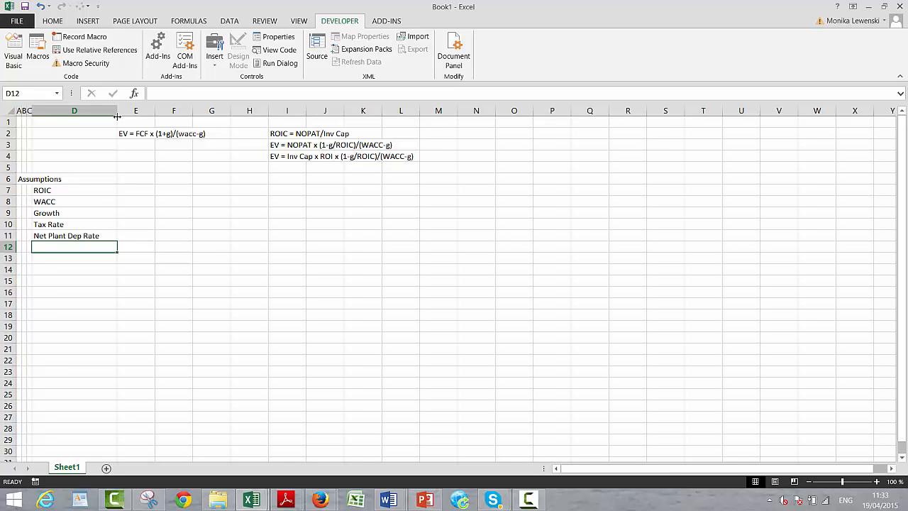
pyautogui.press('Up')
pyautogui.press('Up')
pyautogui.press('Left')
pyautogui.press('Down')
pyautogui.press('Down')
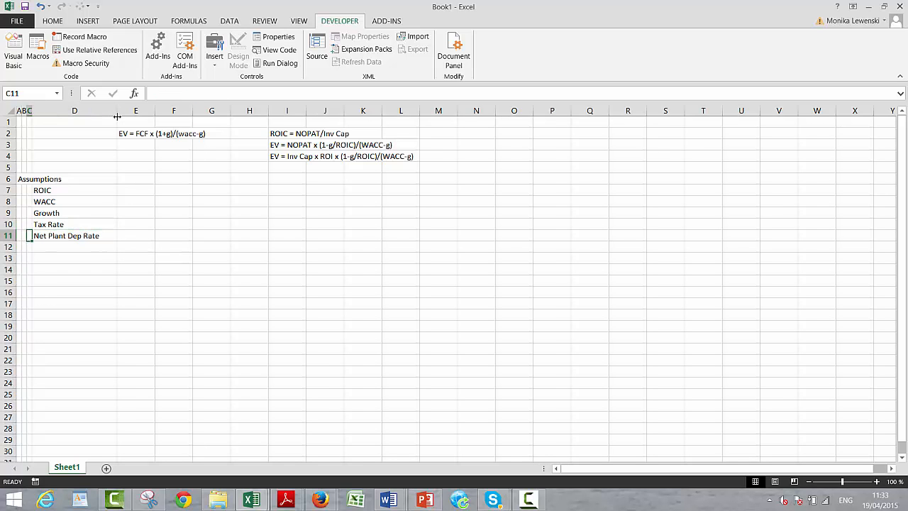
# - Insert a new row above "Net Plant Dep Rate" and enter the label "Plant Life" in cell D11
pyautogui.press('Right')
pyautogui.press('Up')
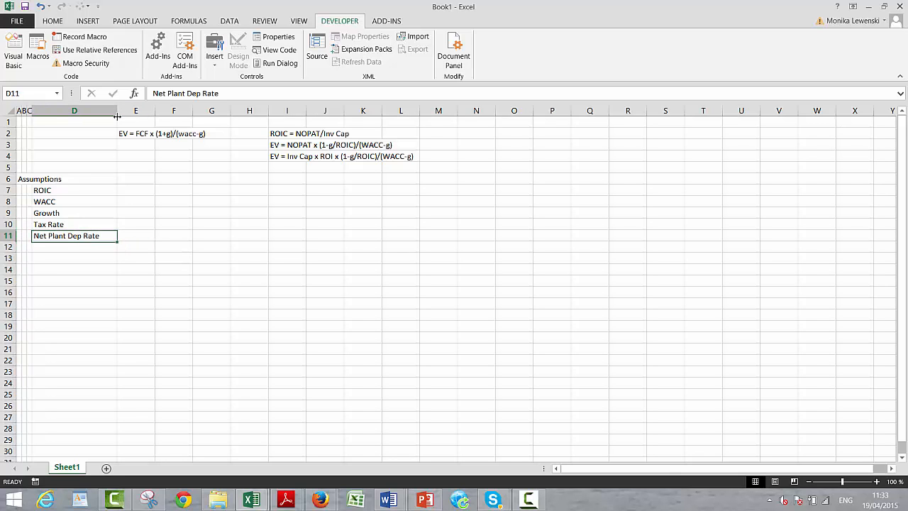
pyautogui.hotkey('shift', 'space')
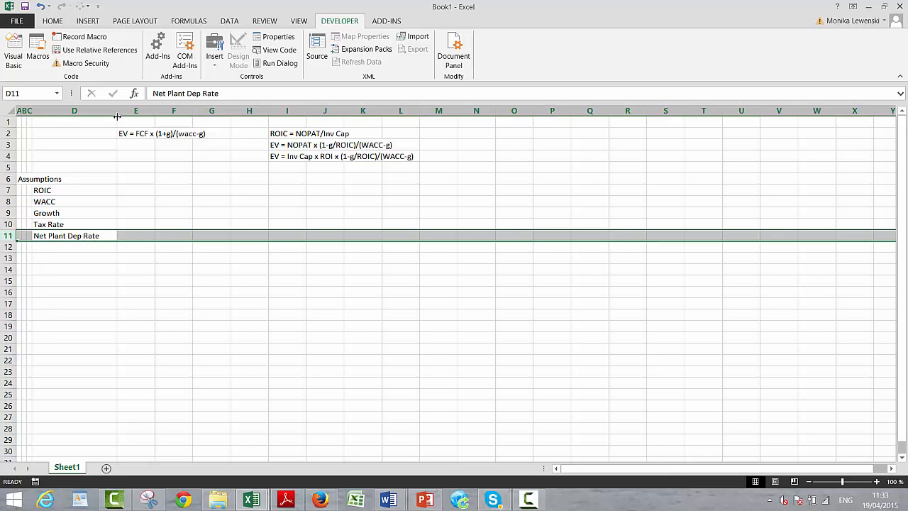
pyautogui.hotkey('ctrl', 'shift', '+')
pyautogui.press('Down')
pyautogui.press('Up')
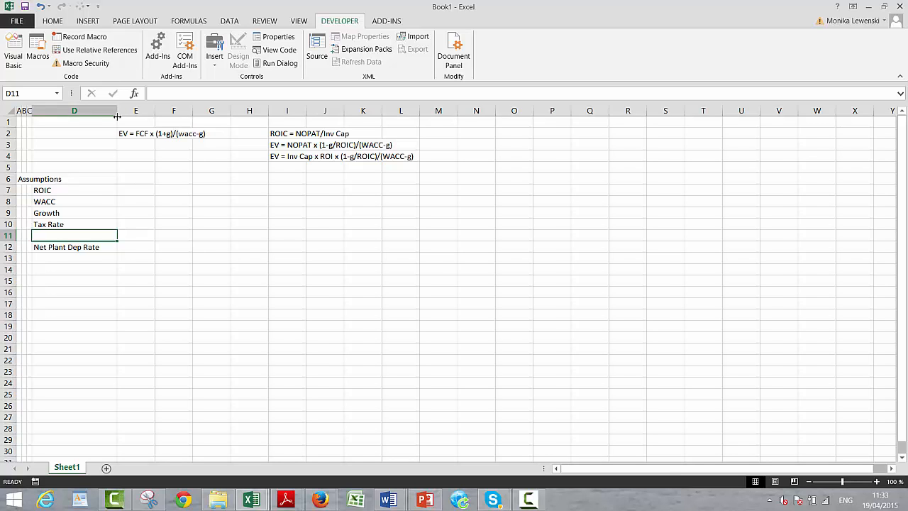
pyautogui.write('Plant ')
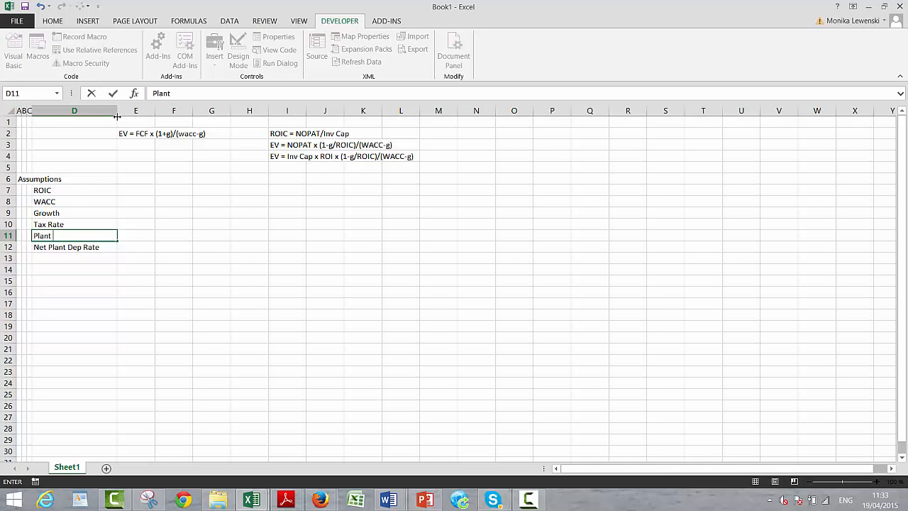
pyautogui.write('Life')
pyautogui.press('Return')
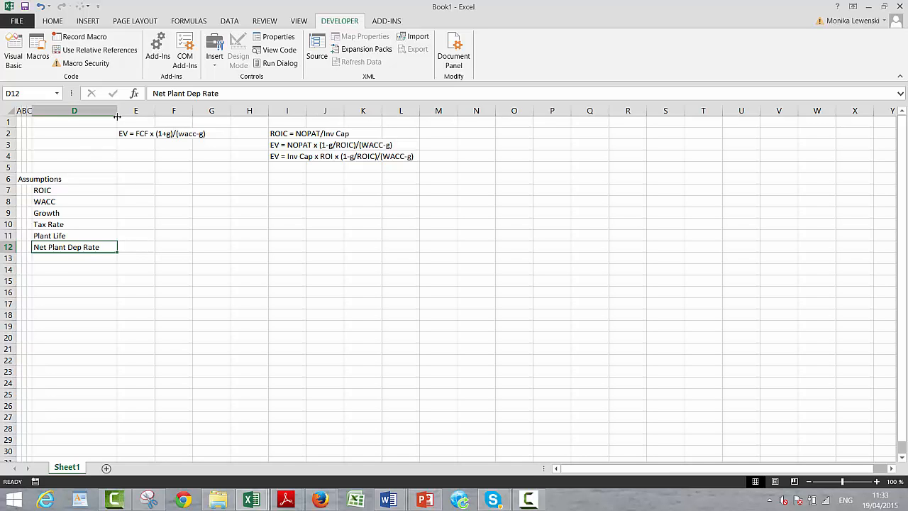
pyautogui.press('Down')
pyautogui.press('Down')
pyautogui.press('Down')
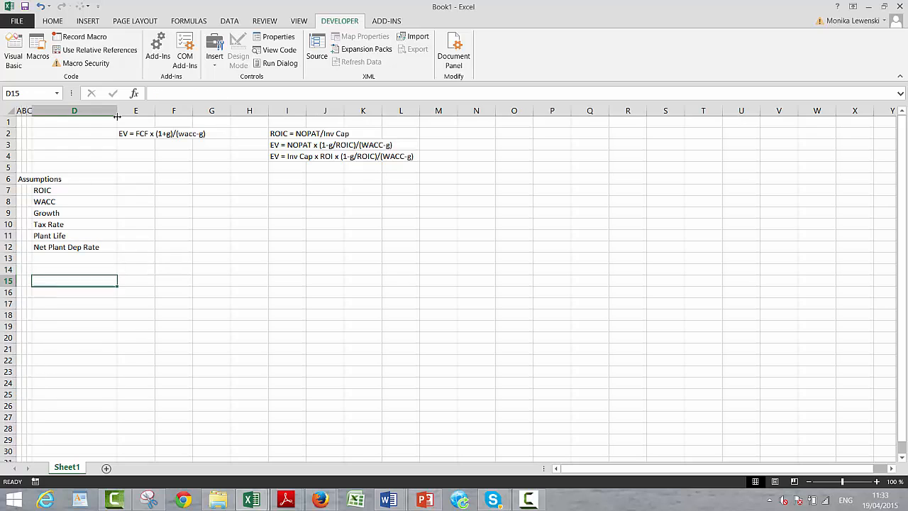
pyautogui.press('Up')
pyautogui.press('Left')
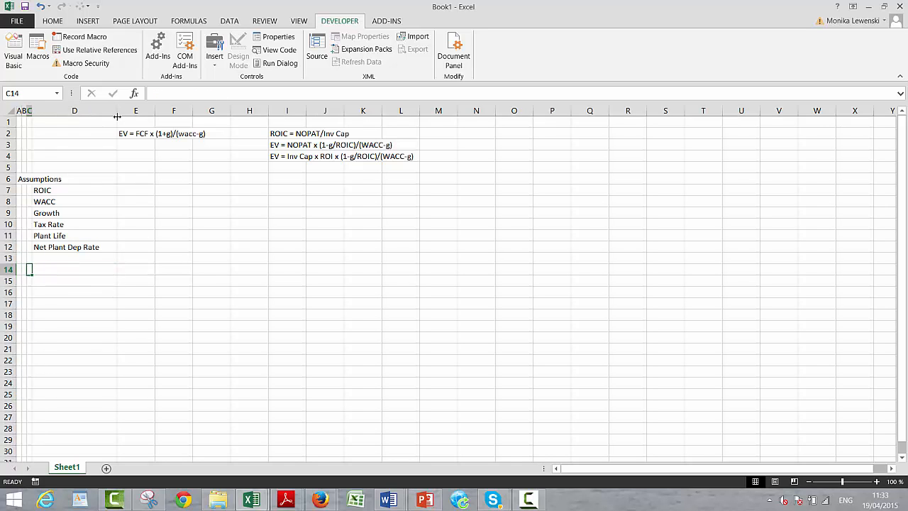
pyautogui.press('Up')
pyautogui.press('Left')
pyautogui.press('Left')
pyautogui.press('Down')
# - Enter the heading "Enterprise Vale" in cell G6, on the same row as the Assumptions heading
pyautogui.hotkey('ctrl', 'Up')
pyautogui.press('Right')
pyautogui.press('Right')
pyautogui.press('Right')
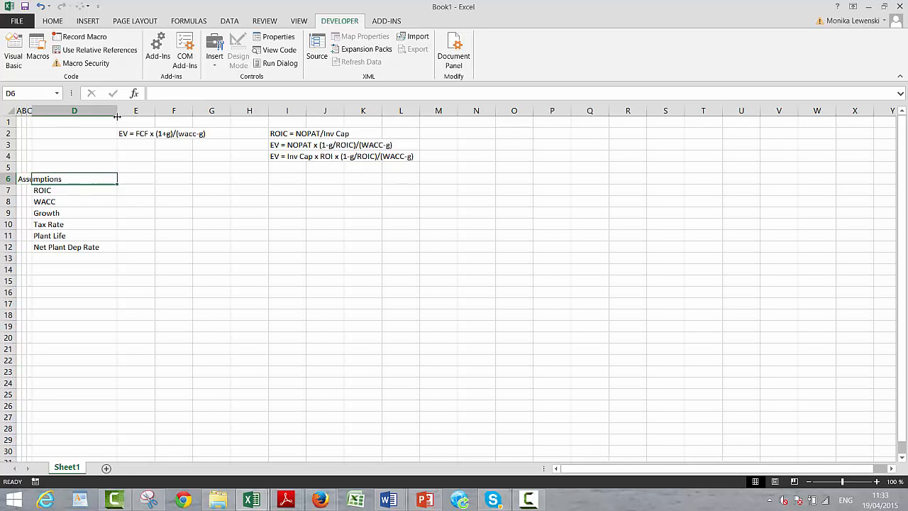
pyautogui.press('Right')
pyautogui.press('Right')
pyautogui.press('Right')
pyautogui.write('En')
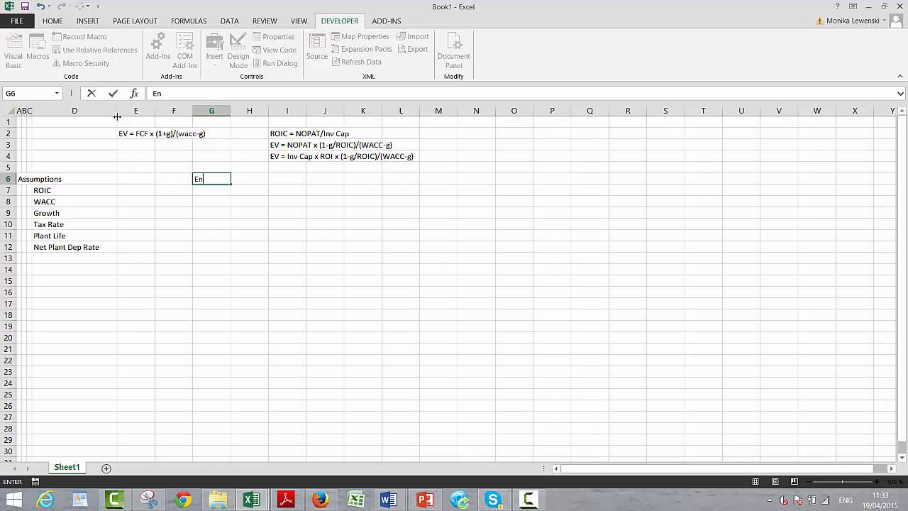
pyautogui.press('BackSpace')
pyautogui.write('nterprise Vale')
pyautogui.hotkey('ctrl', 'Return')
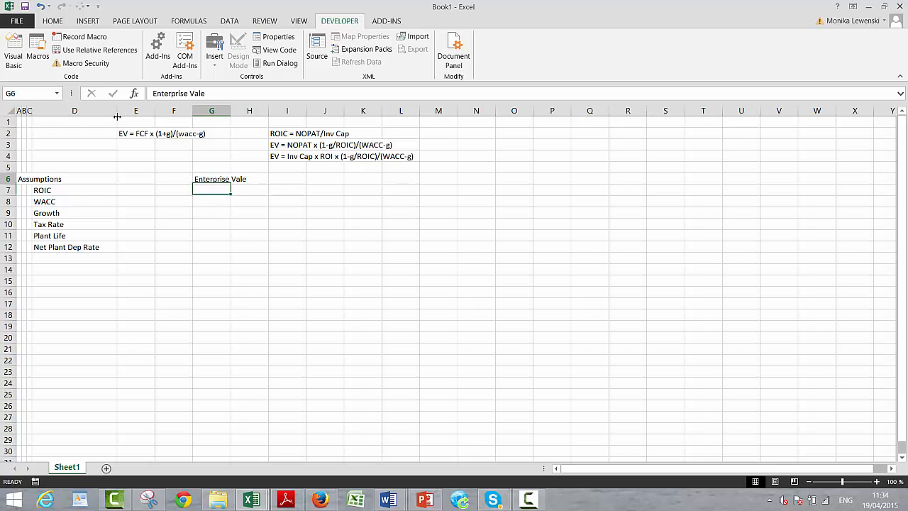
# - Correct the spelling of the heading in cell G6 to "Enterprise Value"
pyautogui.press('F2')
pyautogui.press('BackSpace')
pyautogui.press('BackSpace')
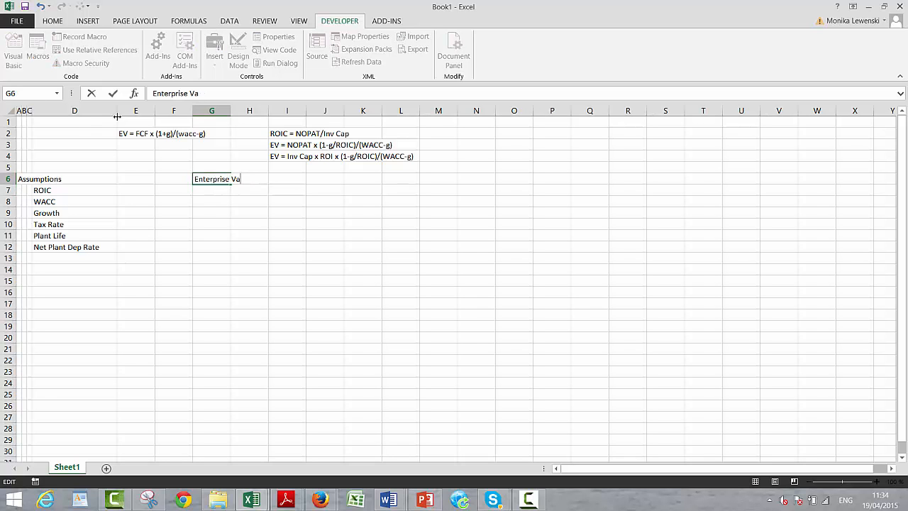
pyautogui.write('le')
pyautogui.press('Return')
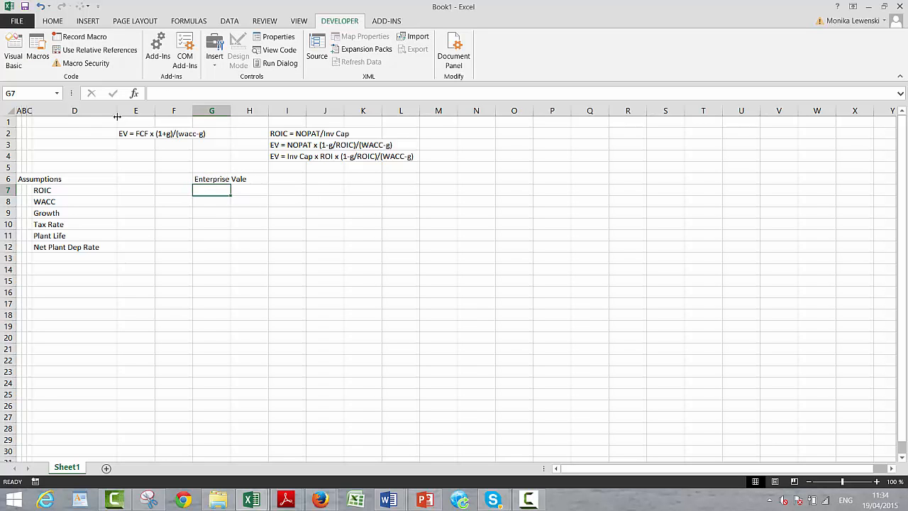
pyautogui.press('Up')
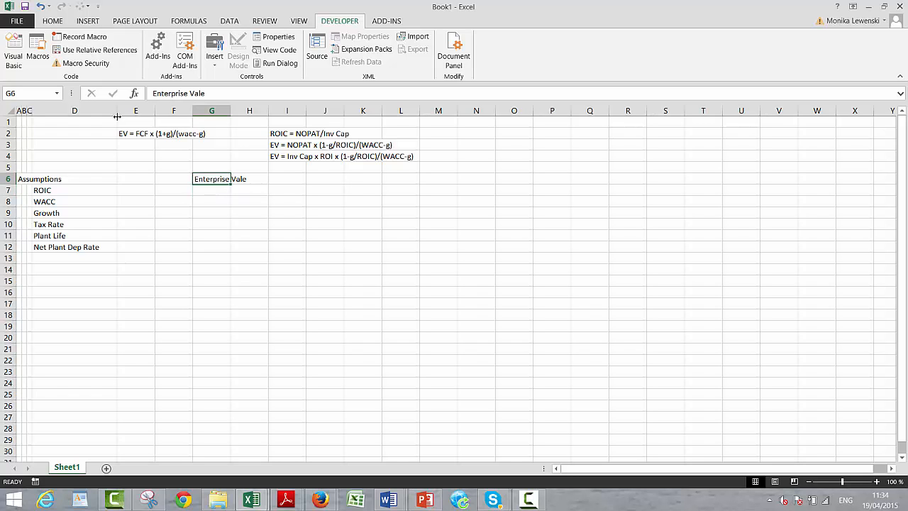
pyautogui.press('F2')
pyautogui.press('BackSpace')
pyautogui.write('ue')
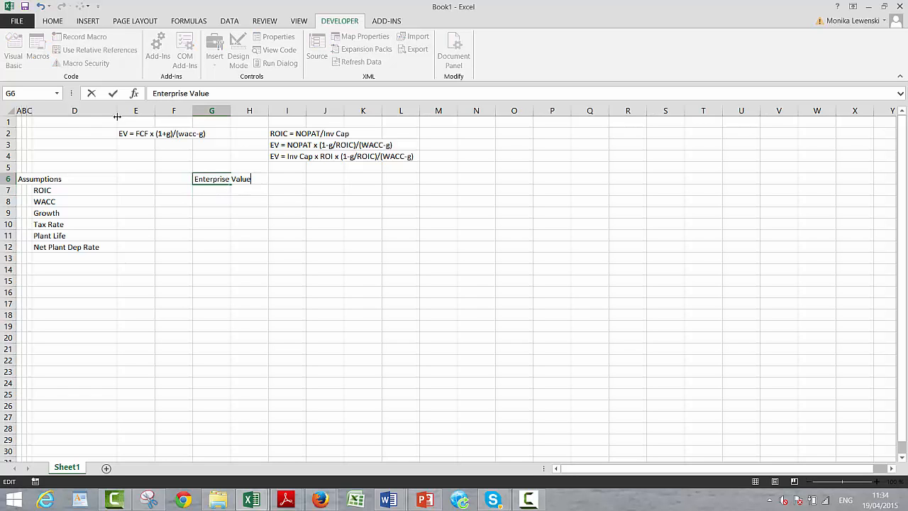
pyautogui.press('Return')
# - Enter the label "EV/EBITDA" in cell G7, directly below the Enterprise Value heading
pyautogui.write('EV')
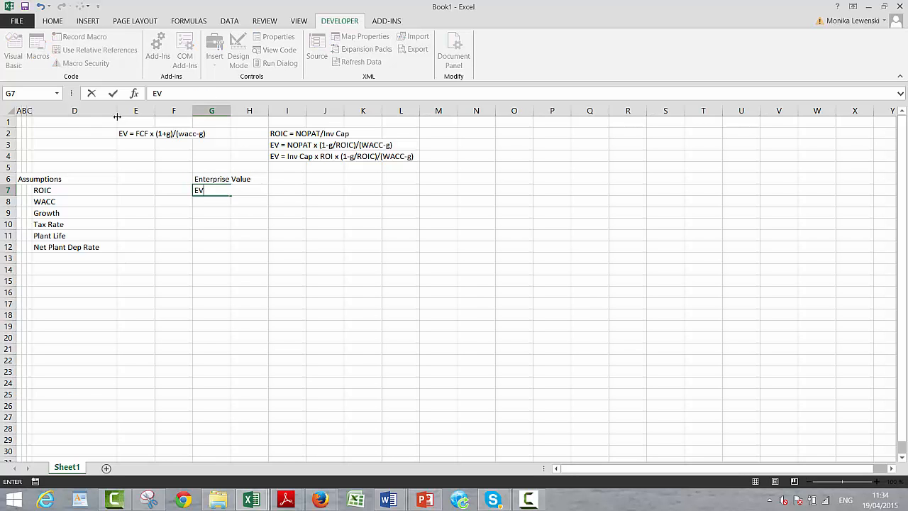
pyautogui.write('/EBITDA')
pyautogui.press('Return')
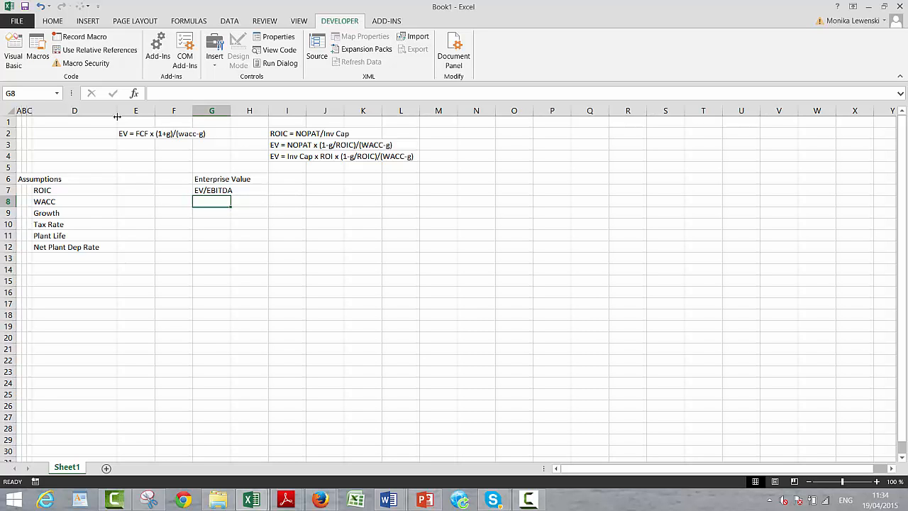
# - Enter the label "Invested Capital" in cell D13 at the end of the assumptions list
pyautogui.press('Down')
pyautogui.press('Down')
pyautogui.press('Down')
pyautogui.press('Down')
pyautogui.press('Down')
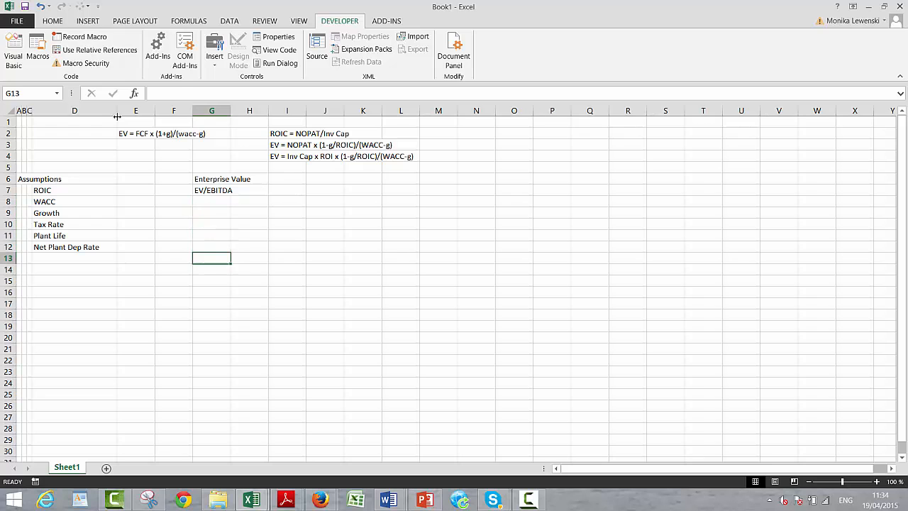
pyautogui.press('Left')
pyautogui.press('Left')
pyautogui.press('Left')
pyautogui.press('Left')
pyautogui.press('Right')
pyautogui.write('Inver')
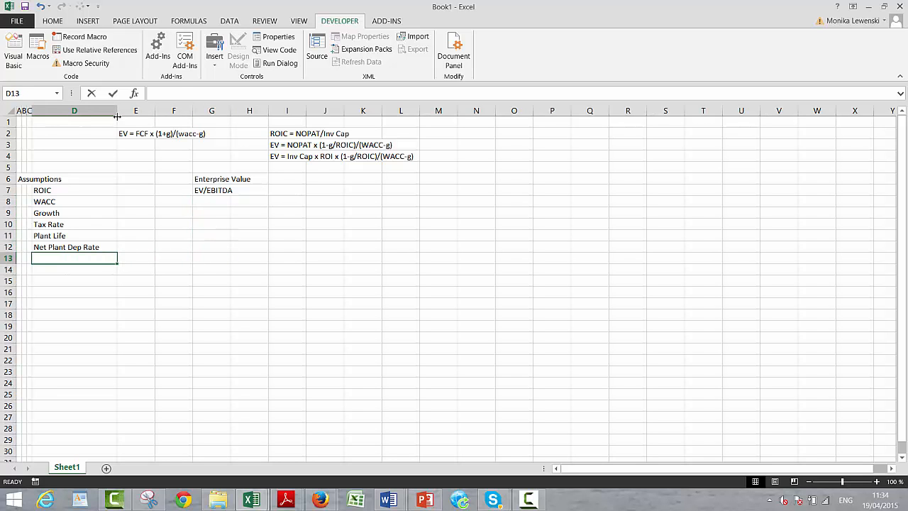
pyautogui.write('st')
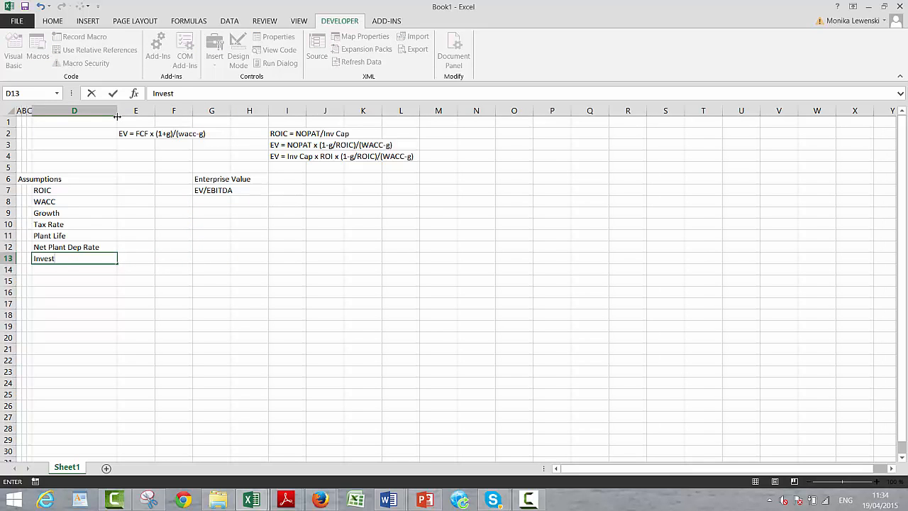
pyautogui.write('ed Capi')
pyautogui.press('BackSpace')
pyautogui.press('BackSpace')
pyautogui.write('ital')
pyautogui.press('Return')
pyautogui.press('Up')
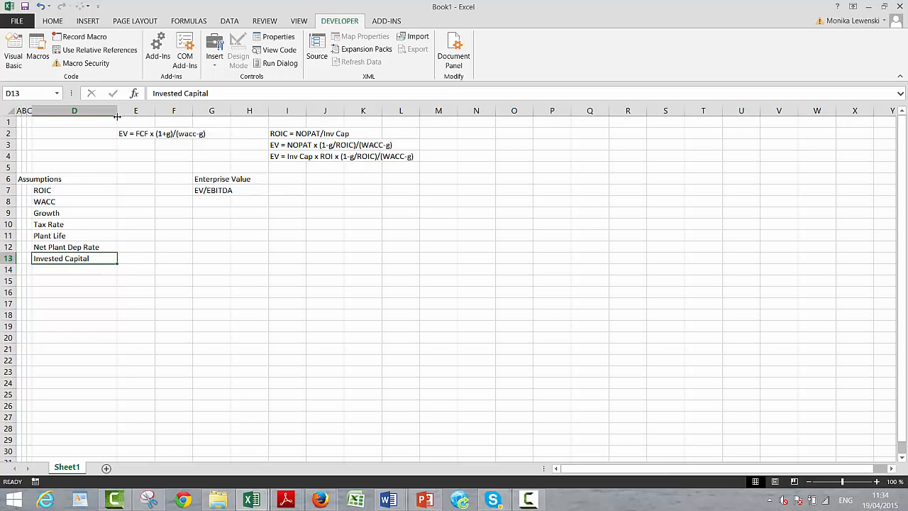
# - Move the "Enterprise Value" and "EV/EBITDA" labels from G6:G7 to I7:I8
pyautogui.press('Up')
pyautogui.press('Up')
pyautogui.press('Up')
pyautogui.press('Up')
pyautogui.press('Up')
pyautogui.press('Up')
pyautogui.press('Up')
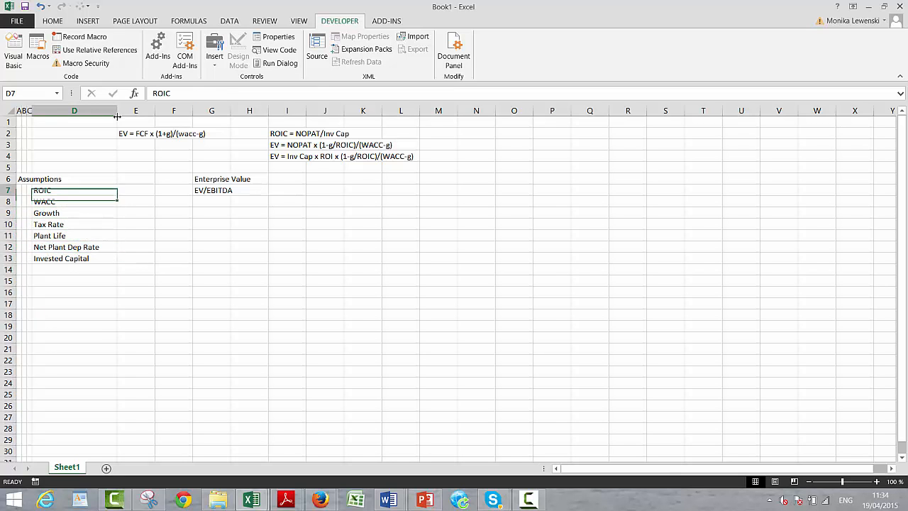
pyautogui.press('Right')
pyautogui.press('Right')
pyautogui.press('Right')
pyautogui.hotkey('shift', 'Down')
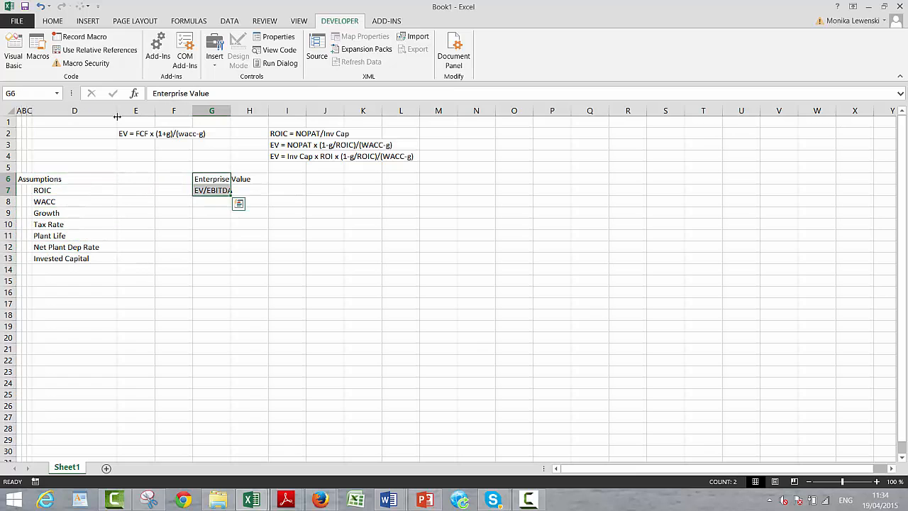
pyautogui.hotkey('ctrl', 'c')
pyautogui.press('Right')
pyautogui.press('Down')
pyautogui.press('Right')
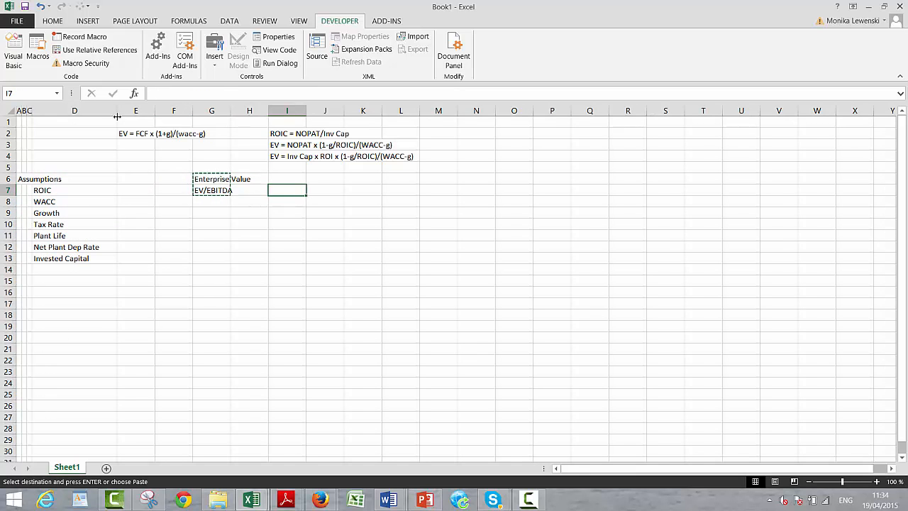
pyautogui.hotkey('ctrl', 'v')
pyautogui.press('Down')
# - Enter the label "EV/Inv Capital" in cell I9, below EV/EBITDA
pyautogui.press('Down')
pyautogui.press('Up')
pyautogui.press('Up')
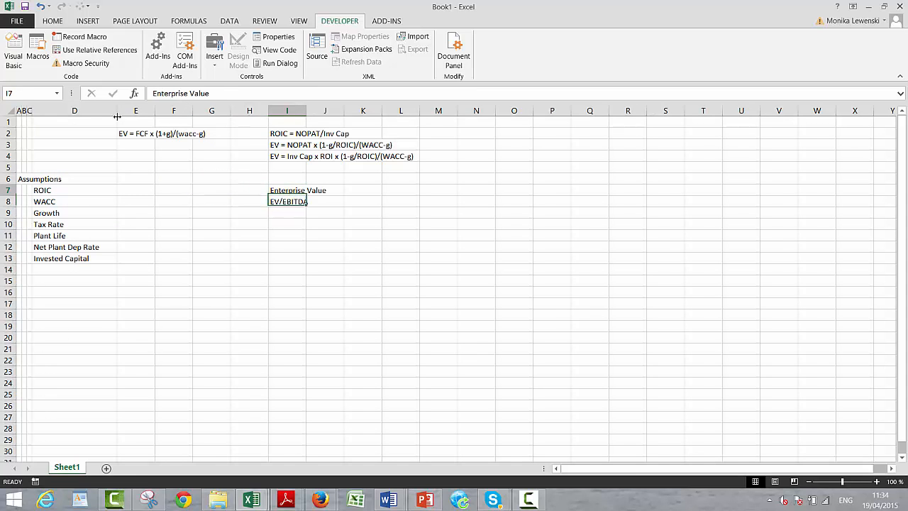
pyautogui.press('Right')
pyautogui.press('Right')
pyautogui.press('Down')
pyautogui.press('Up')
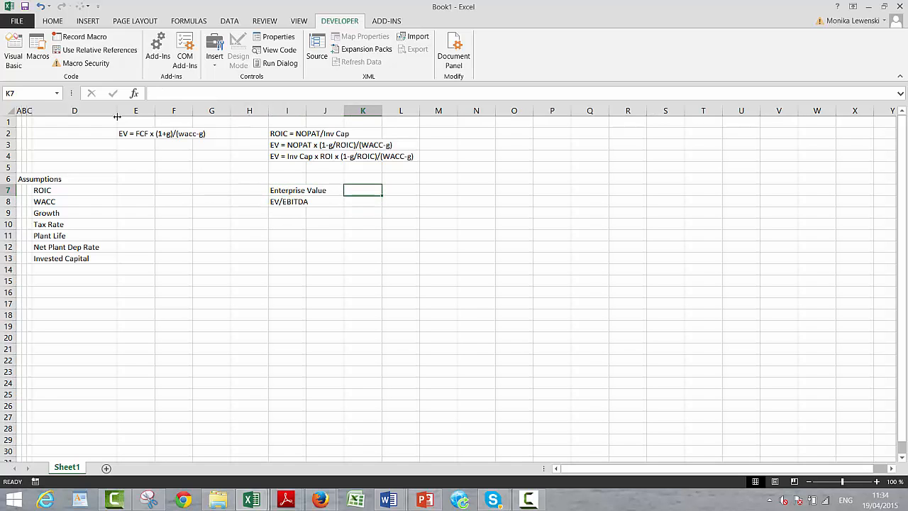
pyautogui.press('Up')
pyautogui.press('Down')
pyautogui.press('Down')
pyautogui.press('Down')
pyautogui.press('Left')
pyautogui.press('Left')
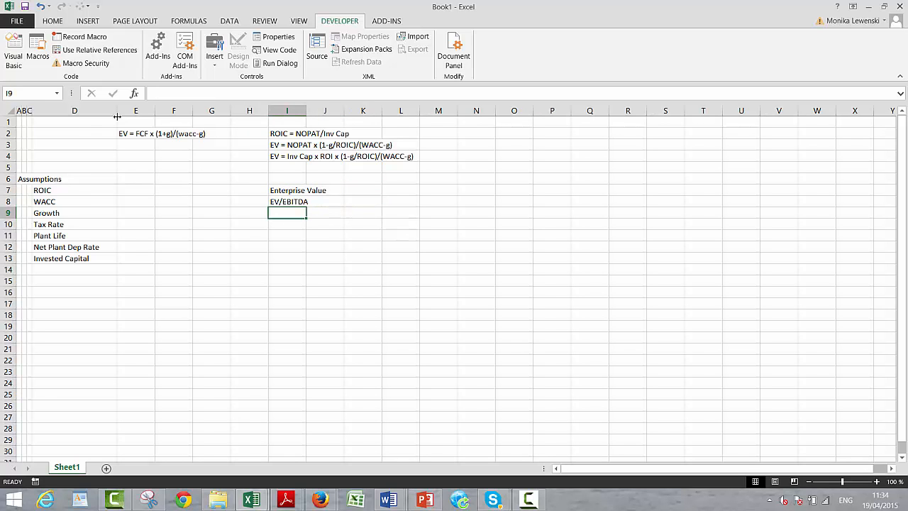
pyautogui.write('EV/I')
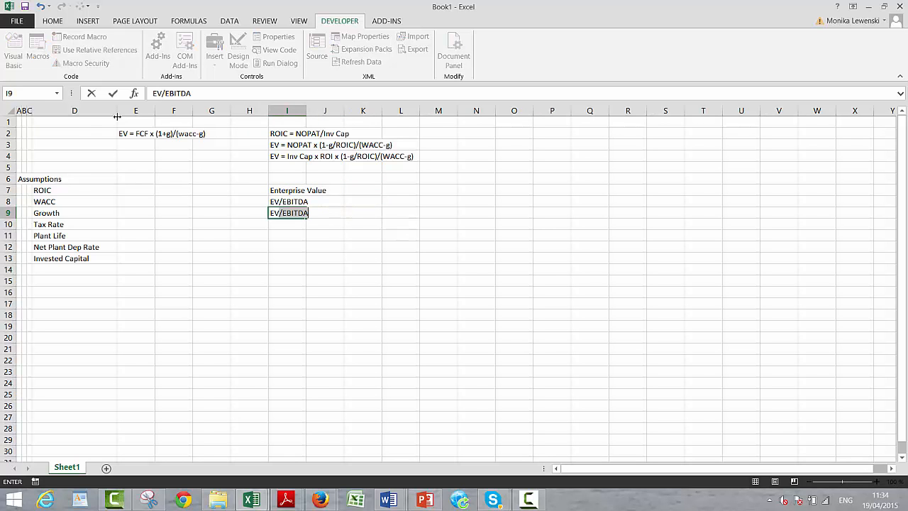
pyautogui.write('n')
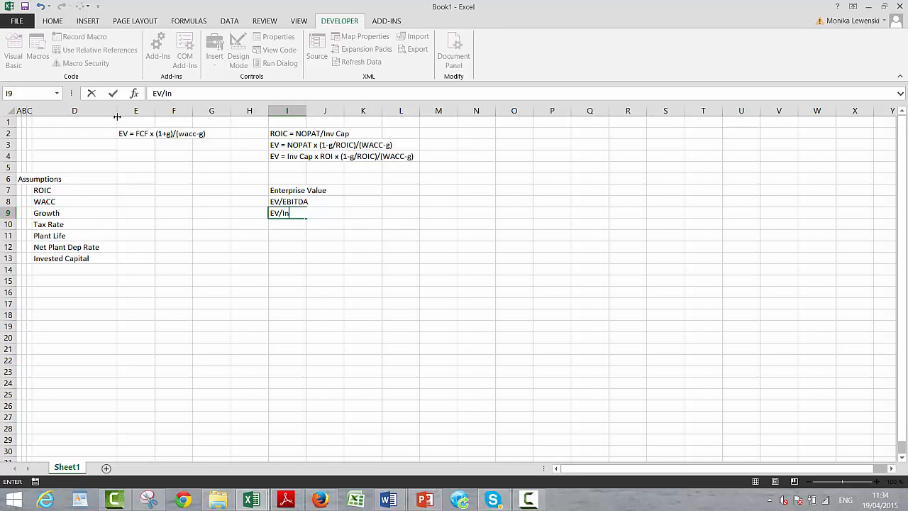
pyautogui.write('v Capital')
pyautogui.press('Return')
pyautogui.press('Up')
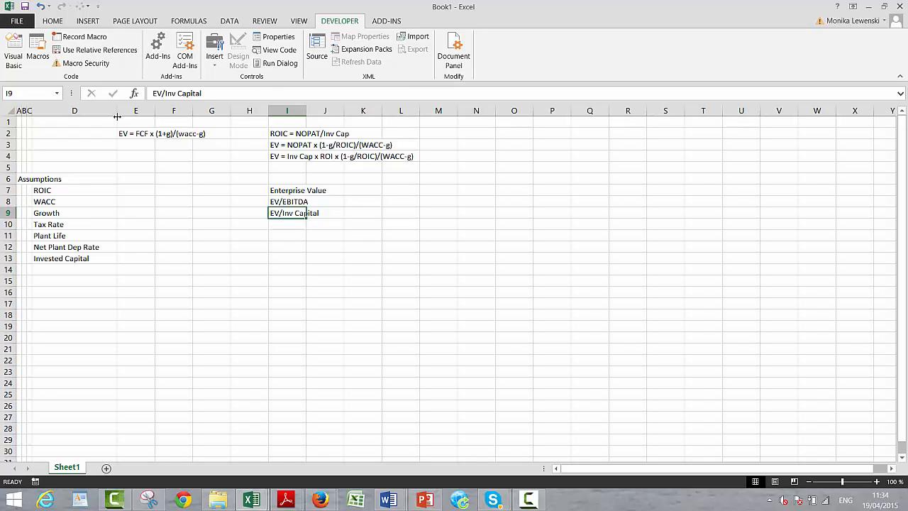
pyautogui.press('Up')
pyautogui.press('Up')
pyautogui.press('Down')
pyautogui.press('Down')
pyautogui.press('Left')
pyautogui.press('Left')
pyautogui.press('Left')
pyautogui.press('Left')
pyautogui.press('Left')
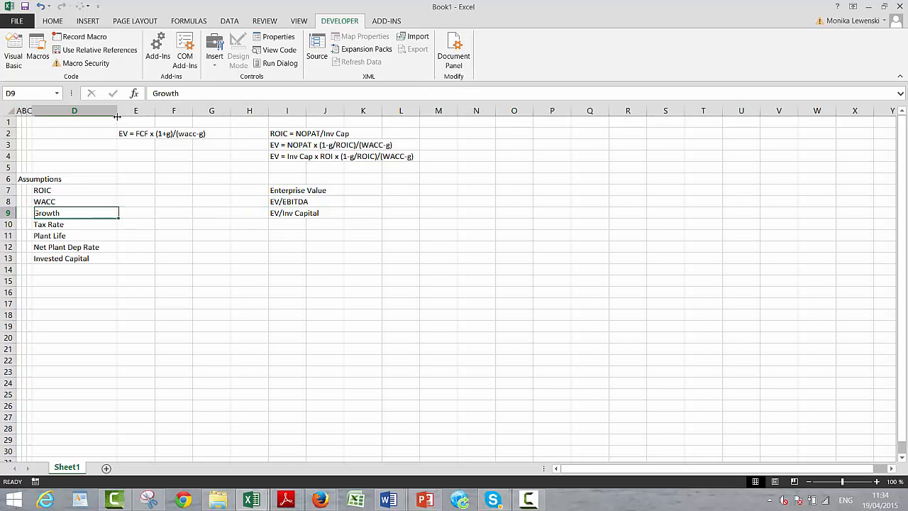
pyautogui.press('Right')
pyautogui.press('Right')
pyautogui.press('Right')
pyautogui.press('Right')
pyautogui.press('Right')
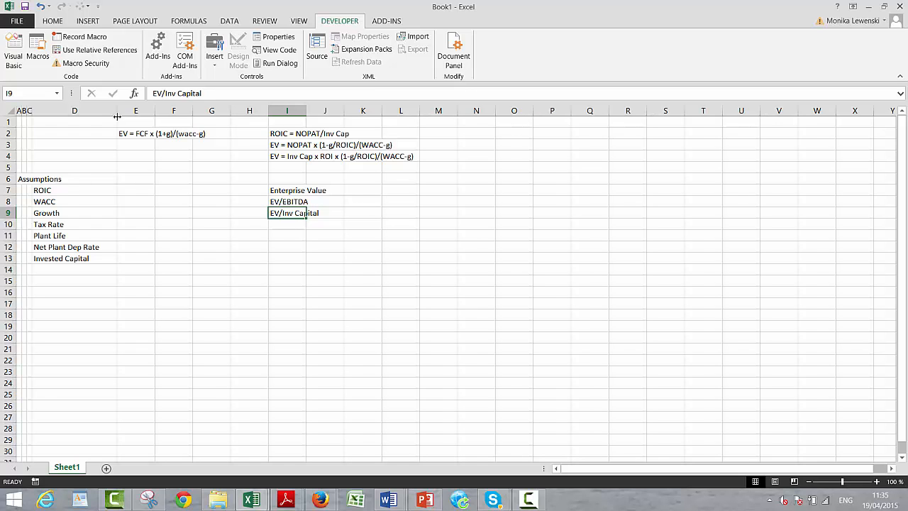
pyautogui.press('Left')
pyautogui.press('Left')
pyautogui.press('Left')
pyautogui.press('Left')
pyautogui.press('Left')
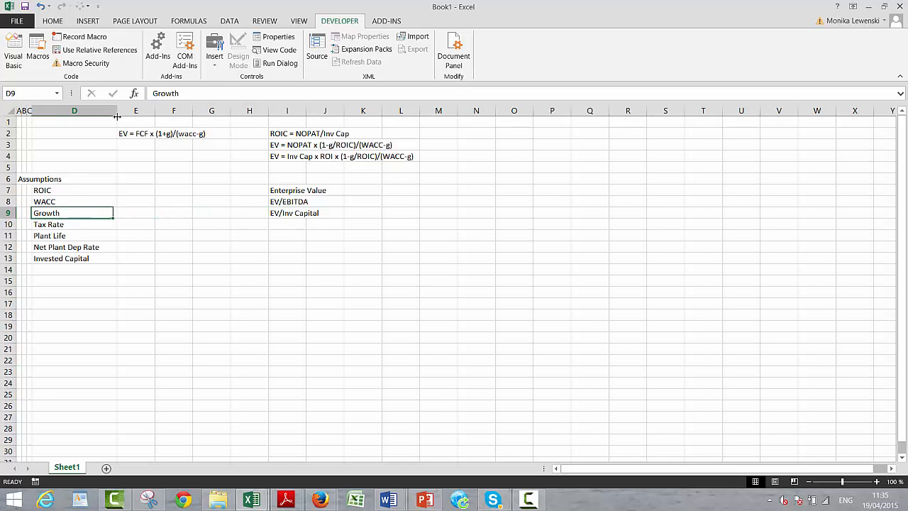
pyautogui.press('Right')
pyautogui.press('Right')
pyautogui.press('Left')
pyautogui.press('Left')
pyautogui.press('Left')
pyautogui.press('Left')
pyautogui.press('Left')
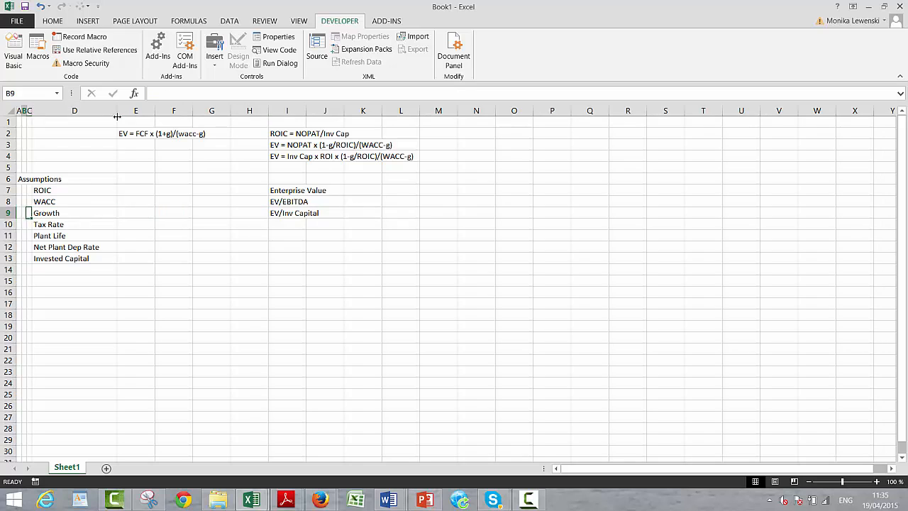
pyautogui.press('Right')
pyautogui.press('Right')
pyautogui.press('Right')
pyautogui.press('Right')
pyautogui.press('Right')
pyautogui.press('Left')
pyautogui.press('Left')
# - Set the ROIC assumption in cell E7 to 12%
pyautogui.press('Up')
pyautogui.press('Right')
pyautogui.press('Up')
pyautogui.press('Left')
pyautogui.press('Left')
pyautogui.press('Right')
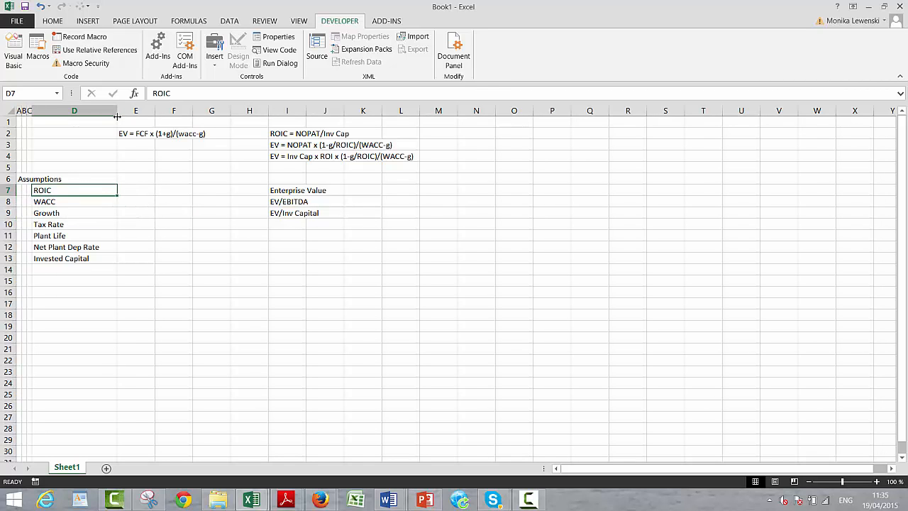
pyautogui.press('Right')
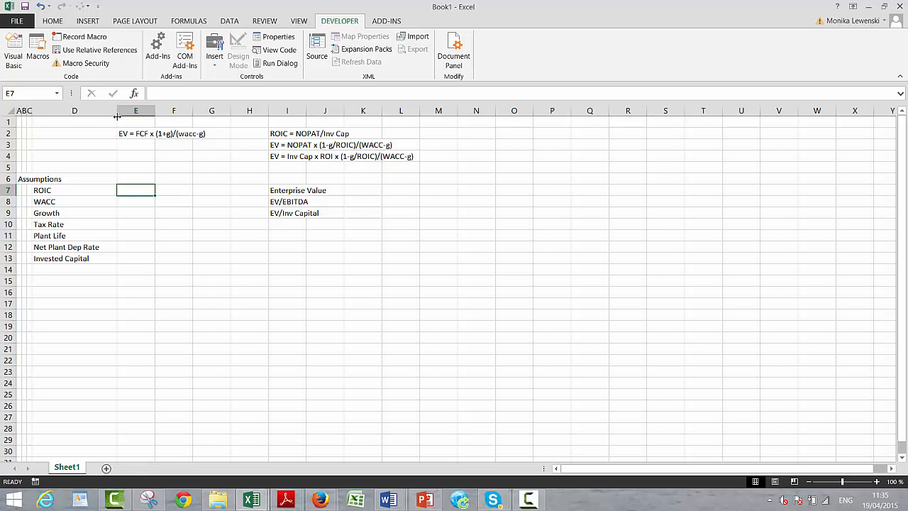
pyautogui.write('15%')
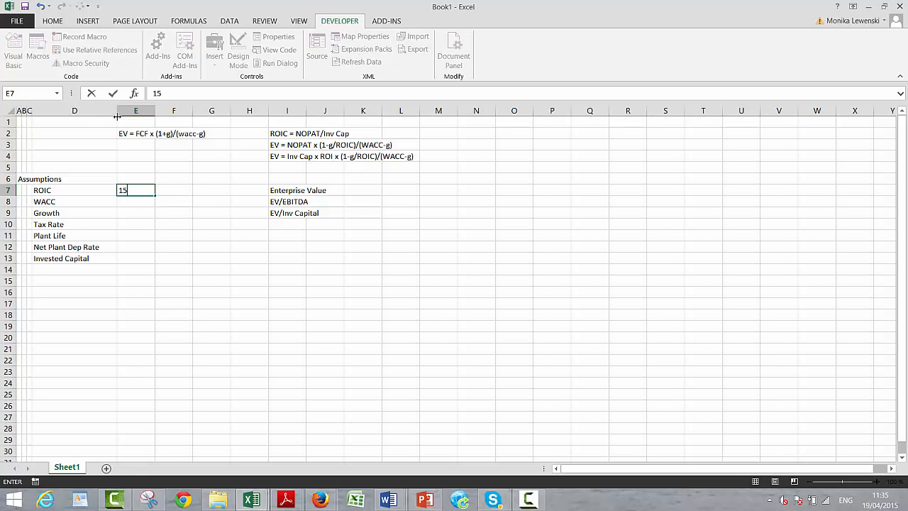
pyautogui.press('Return')
pyautogui.press('Up')
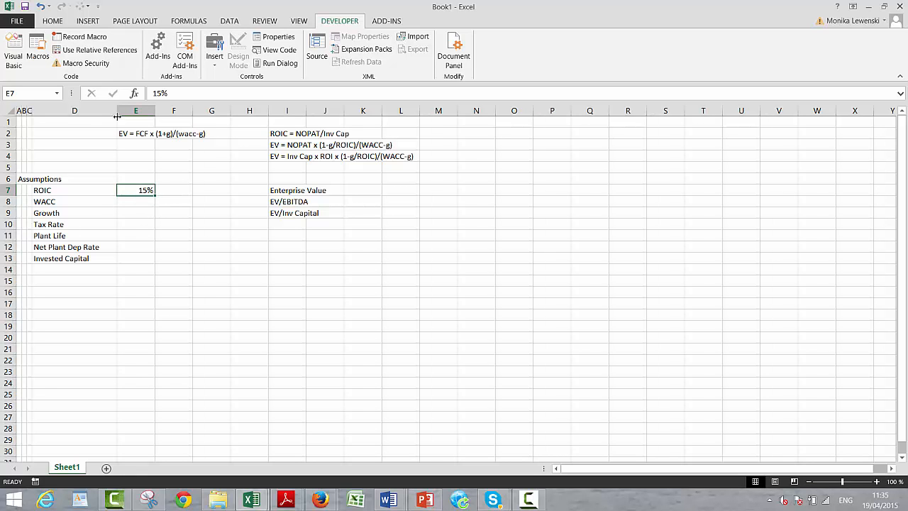
pyautogui.write('12%')
pyautogui.press('Return')
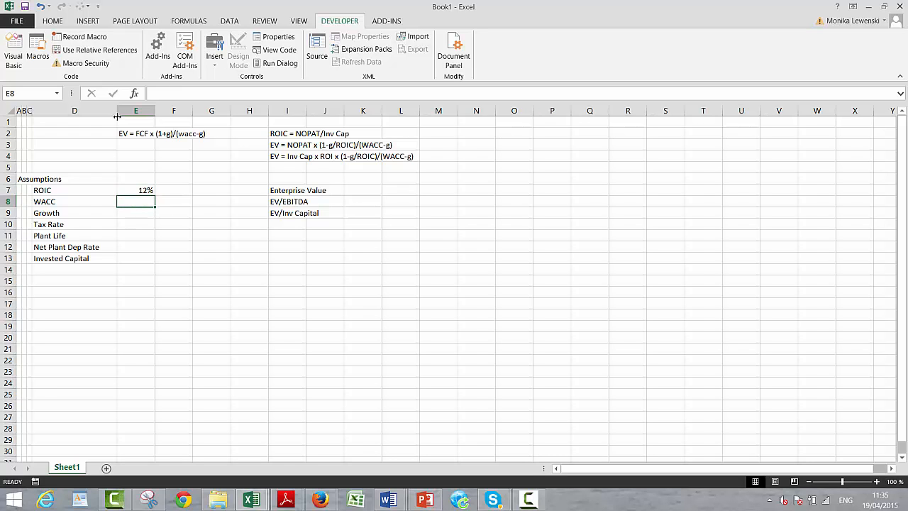
# - Fill in the assumptions in E8:E10 with WACC 7%, Growth 3% and Tax Rate 25%
pyautogui.write('7%')
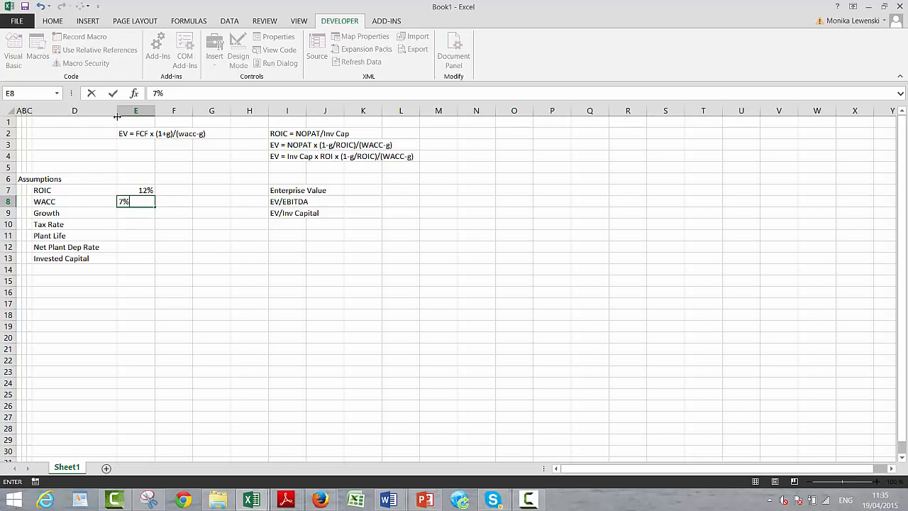
pyautogui.press('Return')
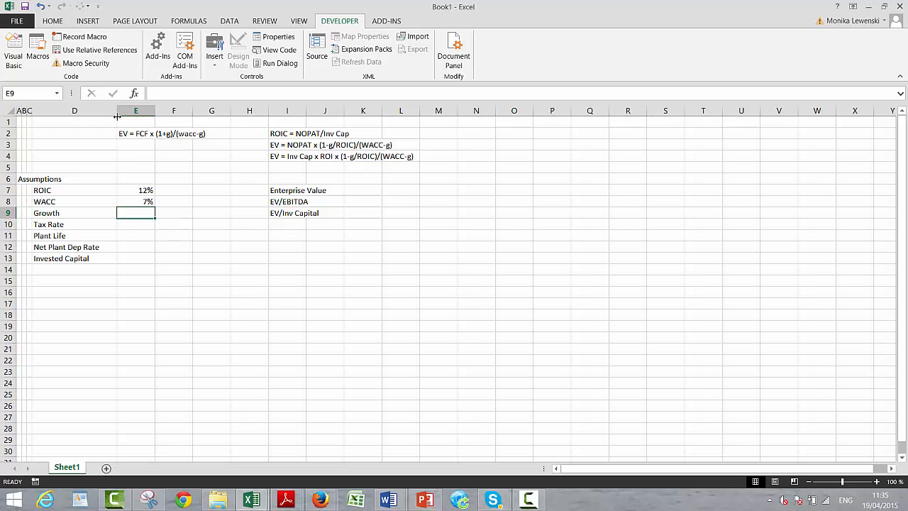
pyautogui.write('3%')
pyautogui.press('Return')
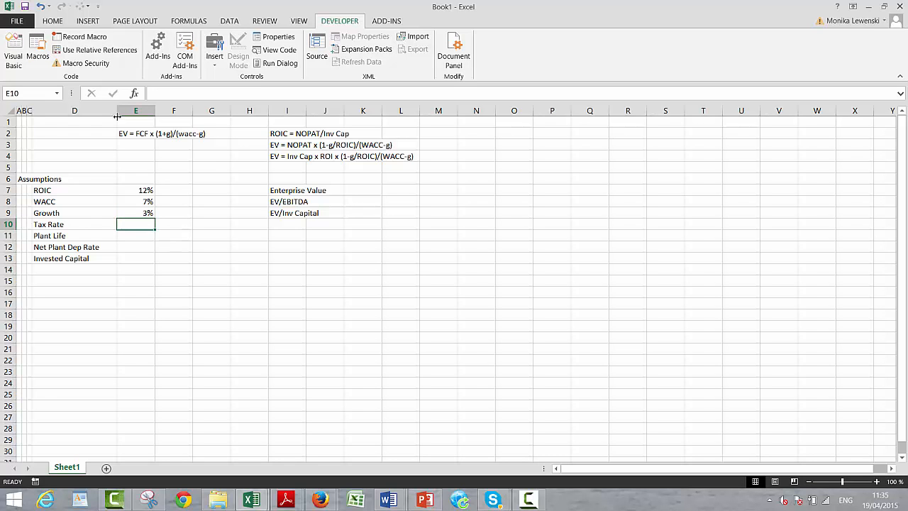
pyautogui.write('25%')
pyautogui.press('Return')
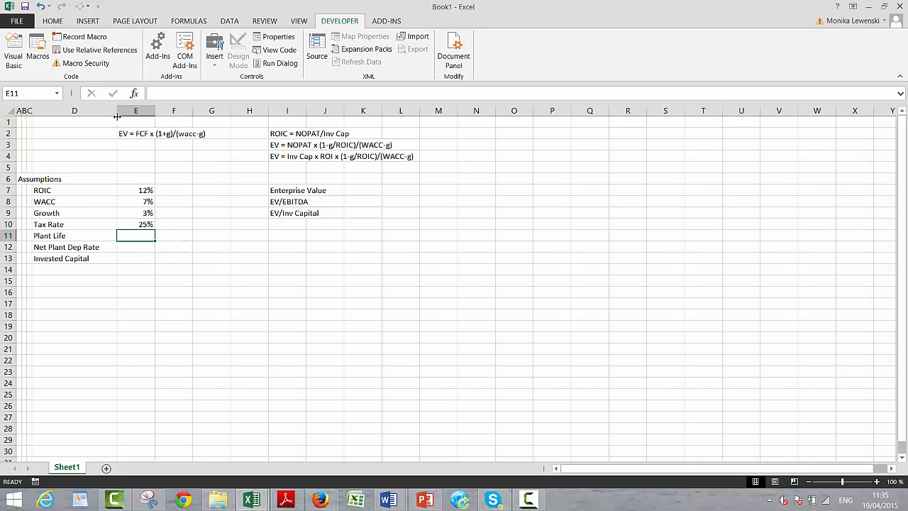
# - Enter a Plant Life of 15 in cell E11, formatted as a two-decimal number instead of a percentage
pyautogui.write('15%')
pyautogui.press('Return')
pyautogui.press('Up')
pyautogui.hotkey('ctrl', 'shift', '~')
pyautogui.write('15')
pyautogui.press('Return')
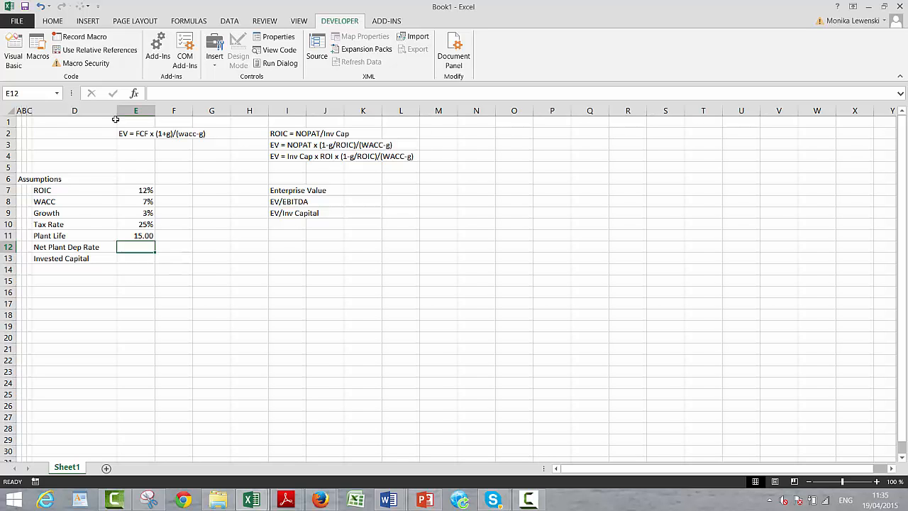
# - Add a second worksheet to the workbook and select cell C4 on it
pyautogui.click(106, 469)
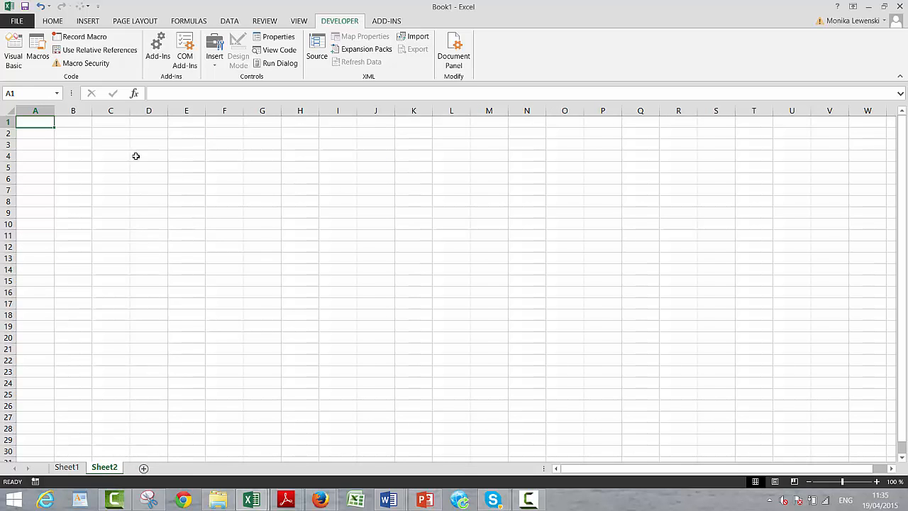
pyautogui.click(144, 182)
pyautogui.press('Up')
pyautogui.press('Left')
pyautogui.press('Up')
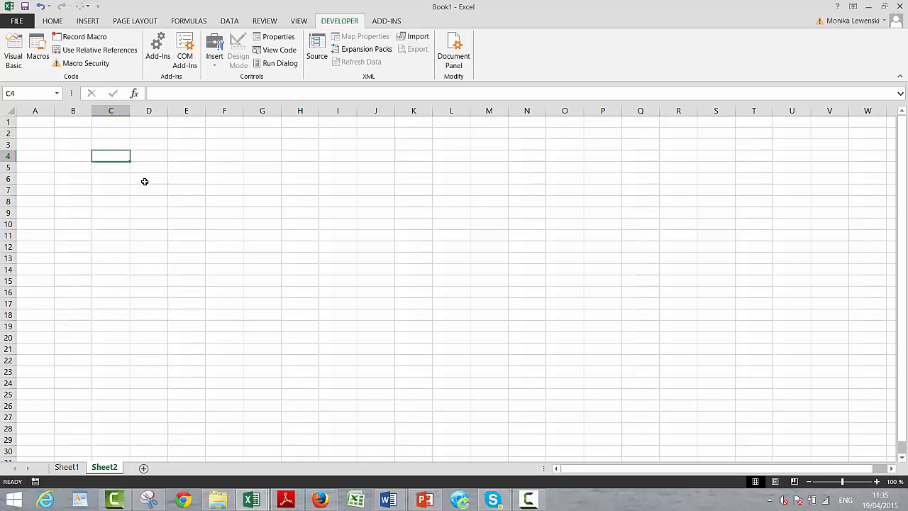
# - Enter the label Growth in cell C4 of the second sheet
pyautogui.write('Grwo')
pyautogui.press('BackSpace')
pyautogui.press('BackSpace')
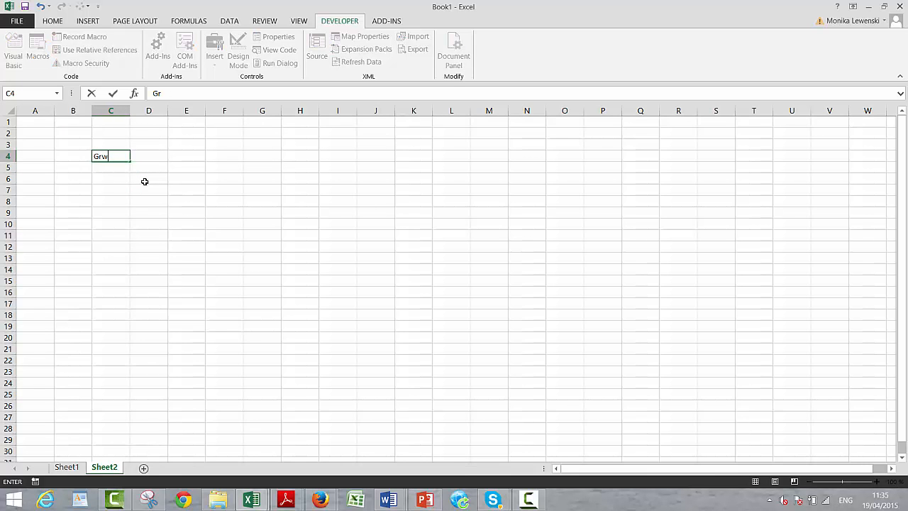
pyautogui.write('wt')
pyautogui.press('BackSpace')
pyautogui.press('BackSpace')
pyautogui.write('wwth')
pyautogui.press('Return')
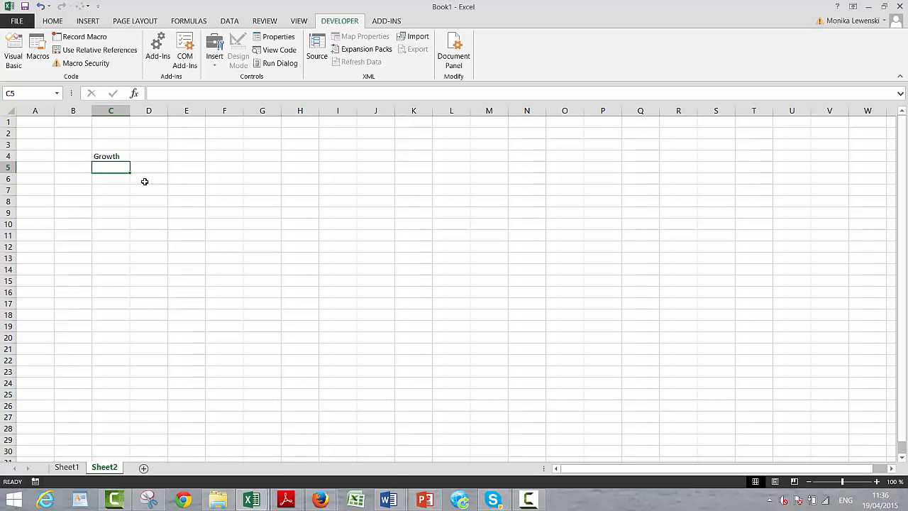
# - Enter the label Plant Life in C5 with a value of 15 in D5
pyautogui.write('Pl')
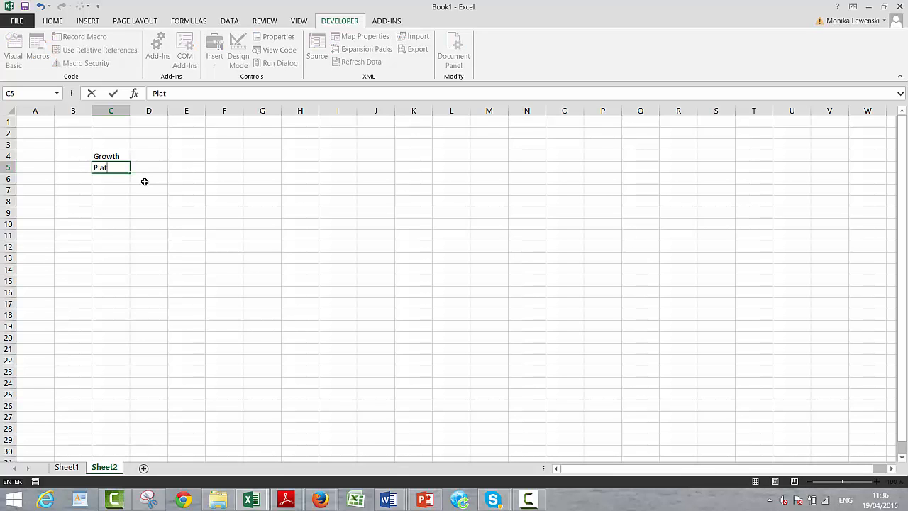
pyautogui.write('ant Life')
pyautogui.press('Return')
pyautogui.press('Up')
pyautogui.press('Right')
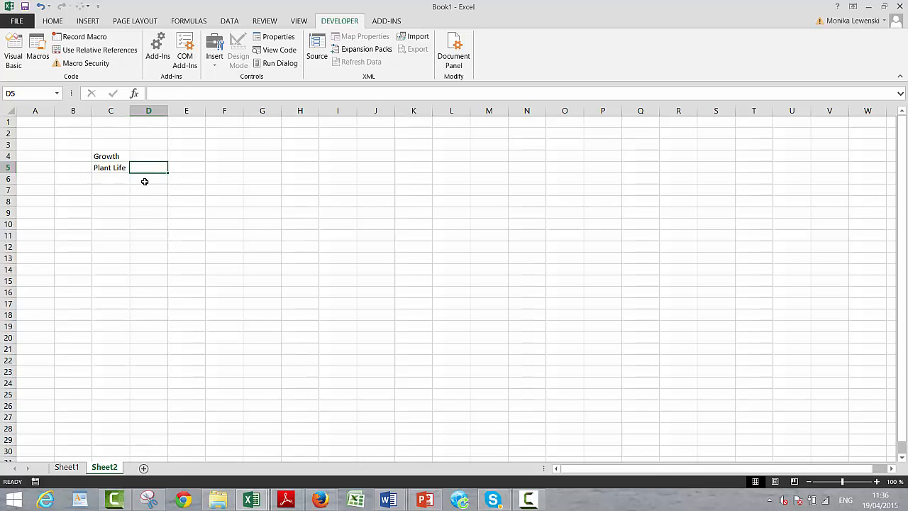
pyautogui.write('15')
pyautogui.press('Return')
# - Enter 3% in D4 as the value for Growth
pyautogui.press('Up')
pyautogui.press('Up')
pyautogui.press('Left')
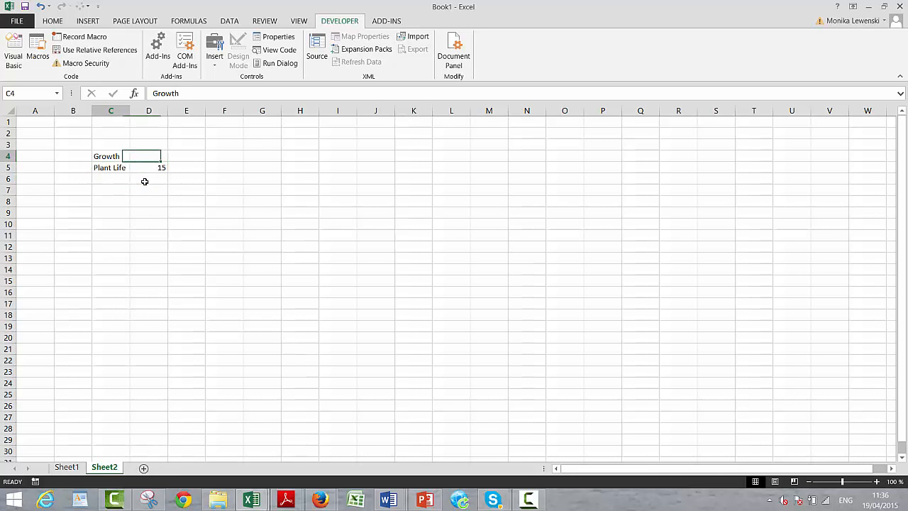
pyautogui.press('Left')
pyautogui.press('Right')
pyautogui.press('Right')
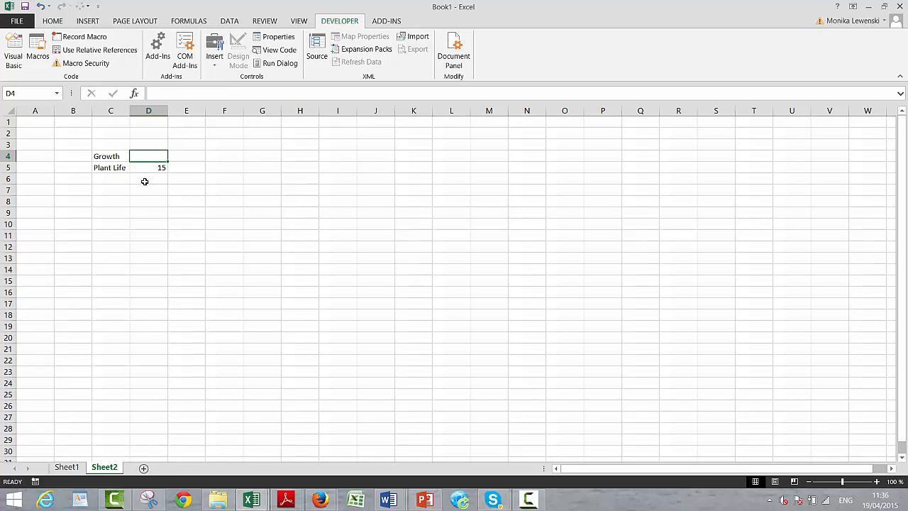
pyautogui.write('3%')
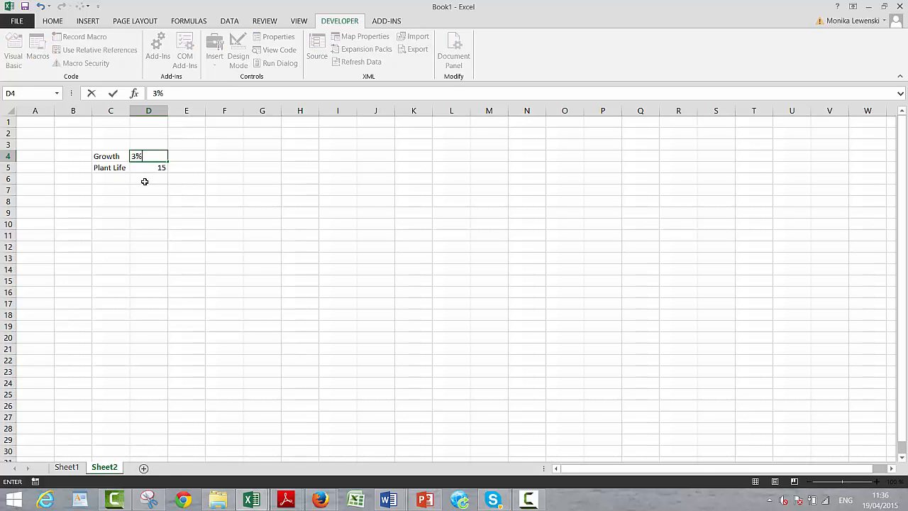
pyautogui.press('Return')
pyautogui.press('Up')
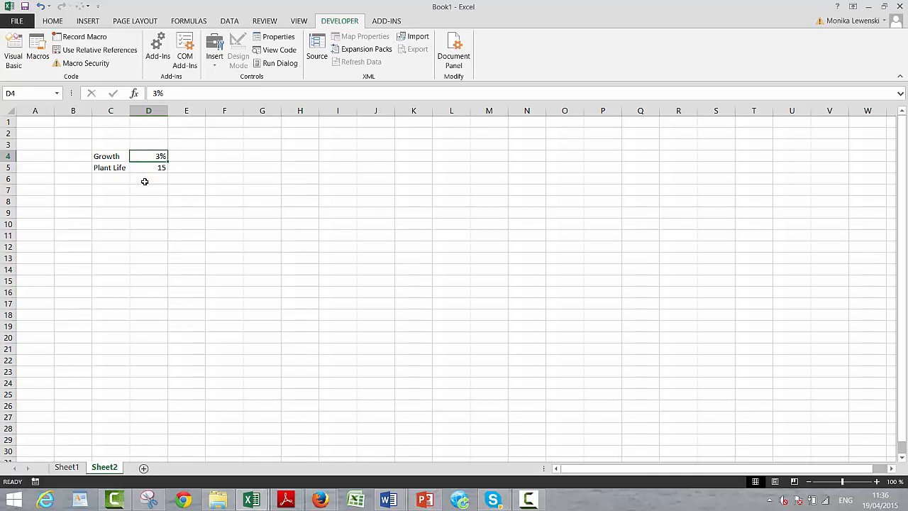
# - Enter the label Investment in C6 and widen column C enough to fit it
pyautogui.press('Down')
pyautogui.press('Down')
pyautogui.press('Left')
pyautogui.press('Left')
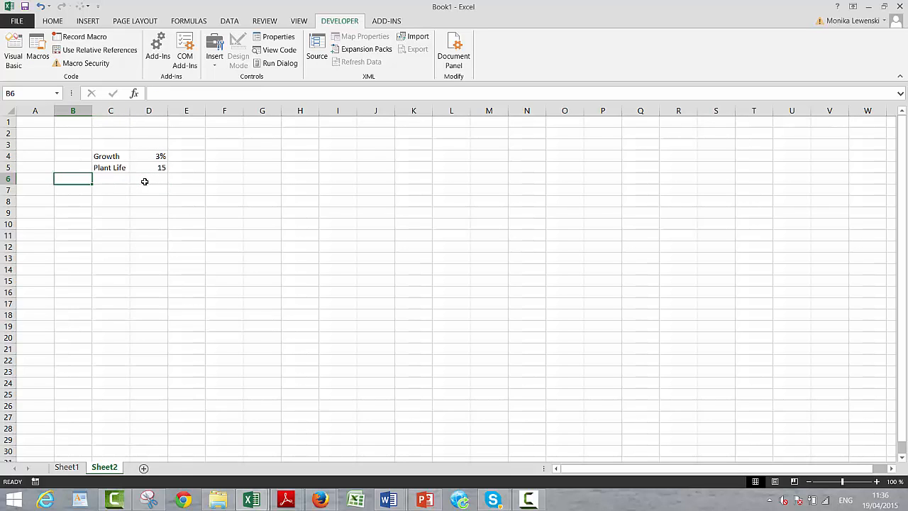
pyautogui.press('Right')
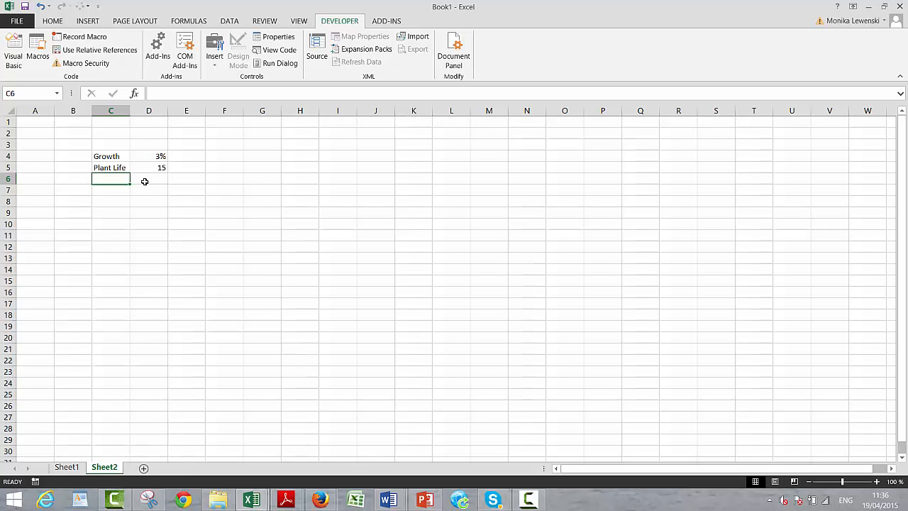
pyautogui.write('Inves')
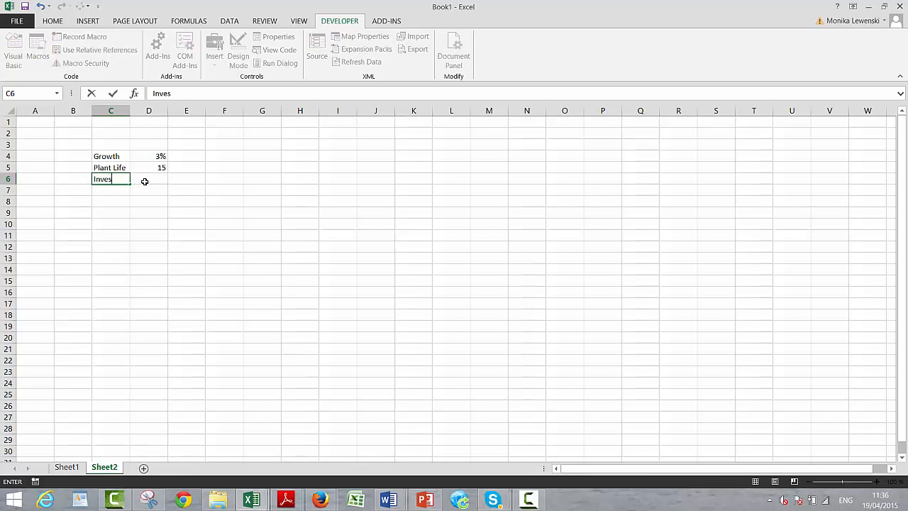
pyautogui.write('tment')
pyautogui.press('Return')
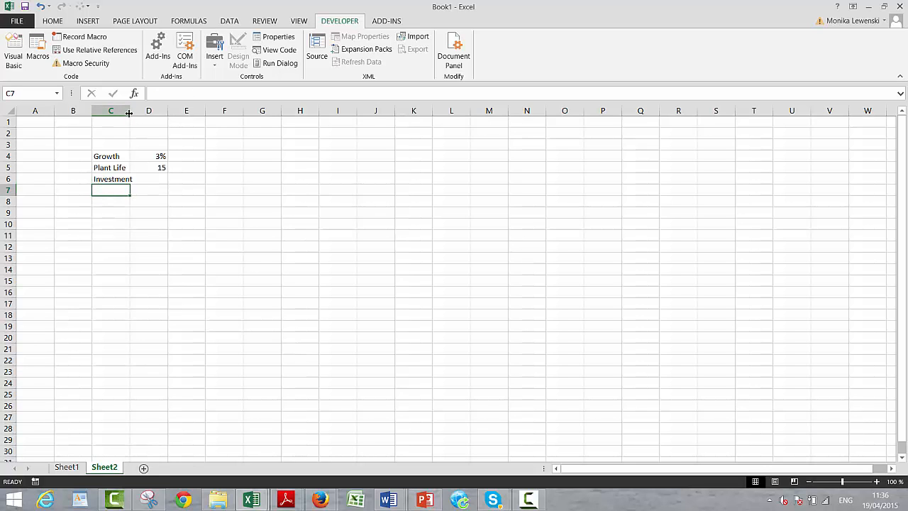
pyautogui.moveTo(131, 112); pyautogui.dragTo(143, 113)
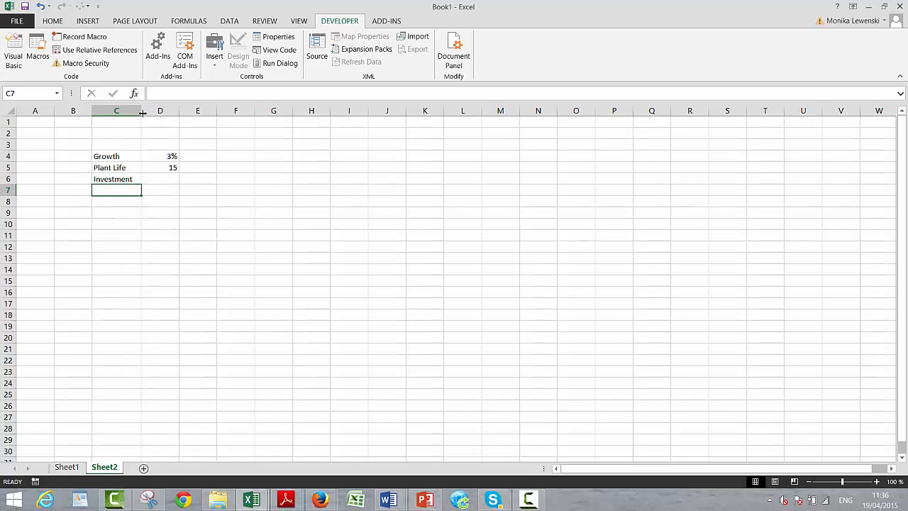
# - Enter 1000 in D6 as the Investment value
pyautogui.press('Up')
pyautogui.press('Right')
pyautogui.write('100')
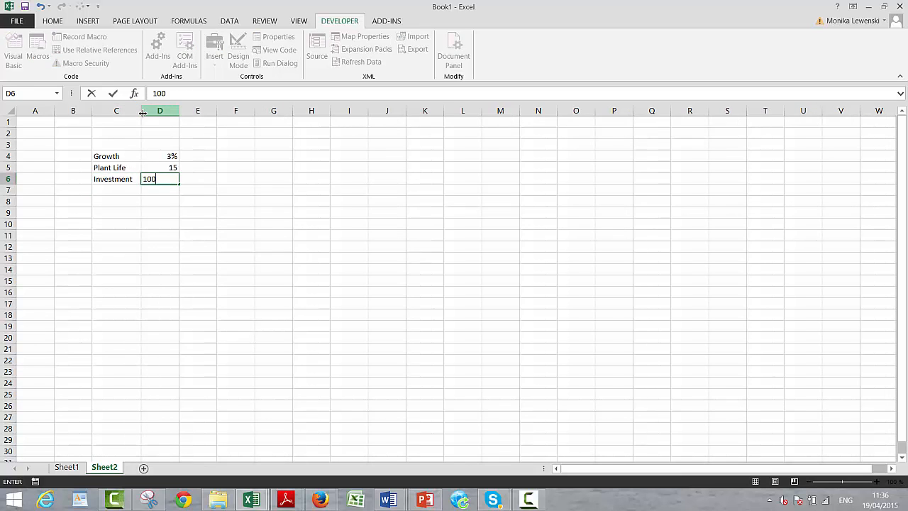
pyautogui.write('0')
pyautogui.press('Return')
# - Link D11 to the Investment value with =D6 and label the row Plant Balance in C11
pyautogui.press('Down')
pyautogui.press('Down')
pyautogui.press('Down')
pyautogui.press('Down')
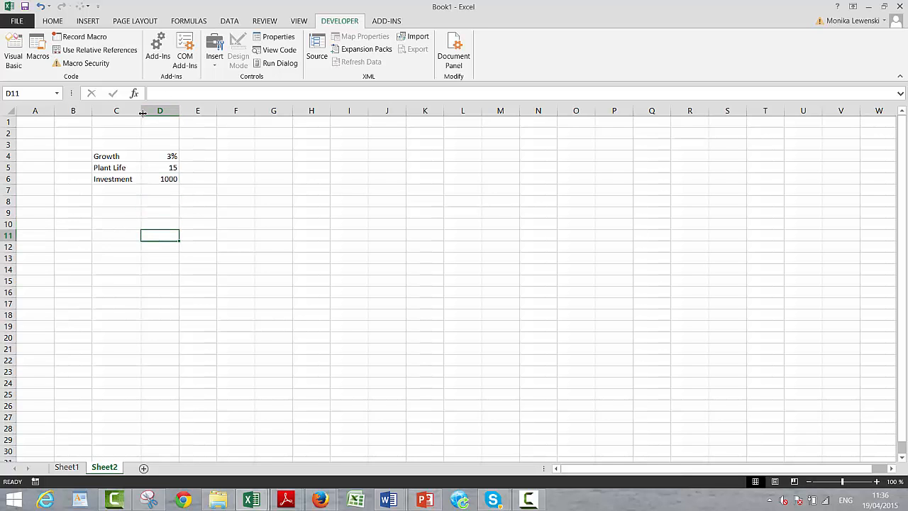
pyautogui.write('=')
pyautogui.press('Up')
pyautogui.press('Up')
pyautogui.press('Up')
pyautogui.press('Up')
pyautogui.press('Up')
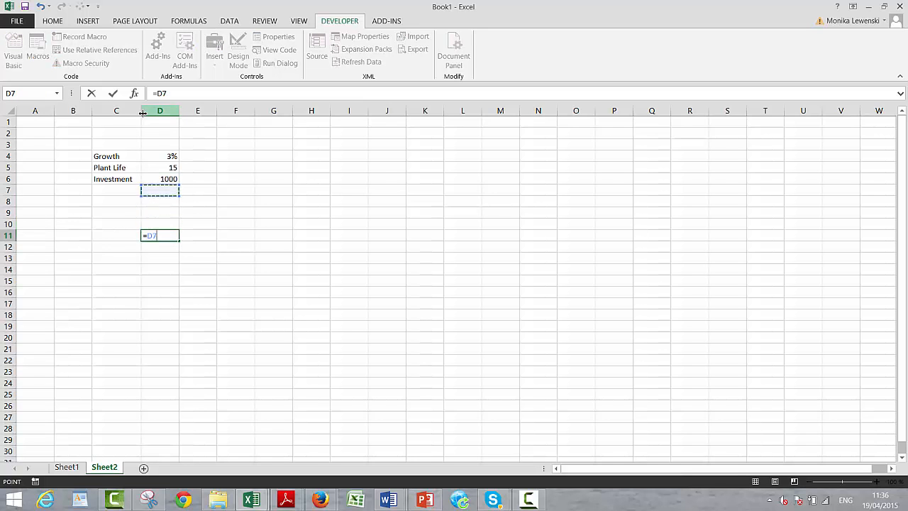
pyautogui.hotkey('shift', 'Tab')
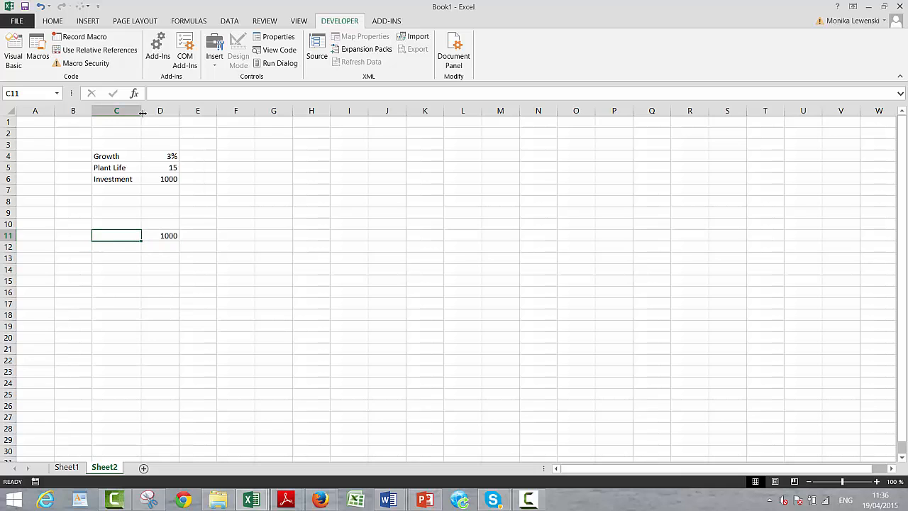
pyautogui.write('Plant Balance')
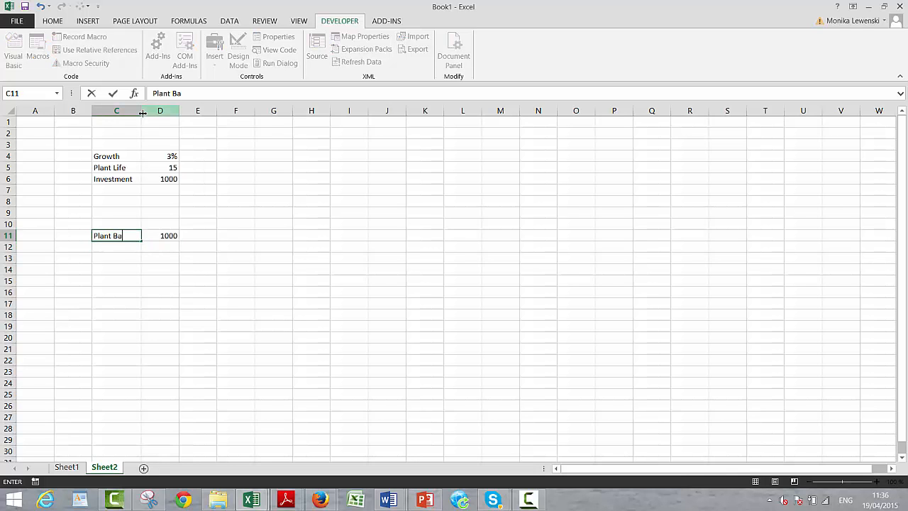
pyautogui.press('Return')
# - Insert a blank row at row 8, above the Plant Balance line, and select C8
pyautogui.press('Up')
pyautogui.press('Up')
pyautogui.press('Up')
pyautogui.press('Up')
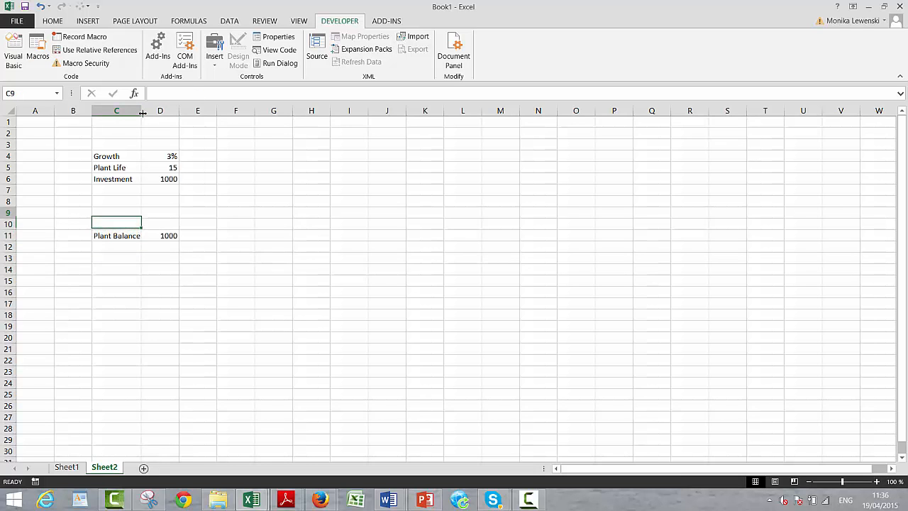
pyautogui.hotkey('shift', 'space')
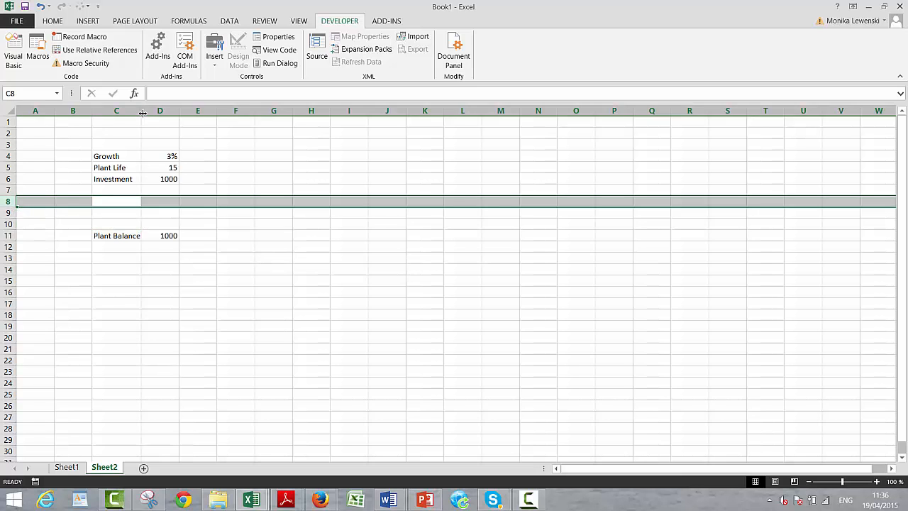
pyautogui.hotkey('ctrl', 'shift', '=')
pyautogui.press('Down')
pyautogui.press('Up')
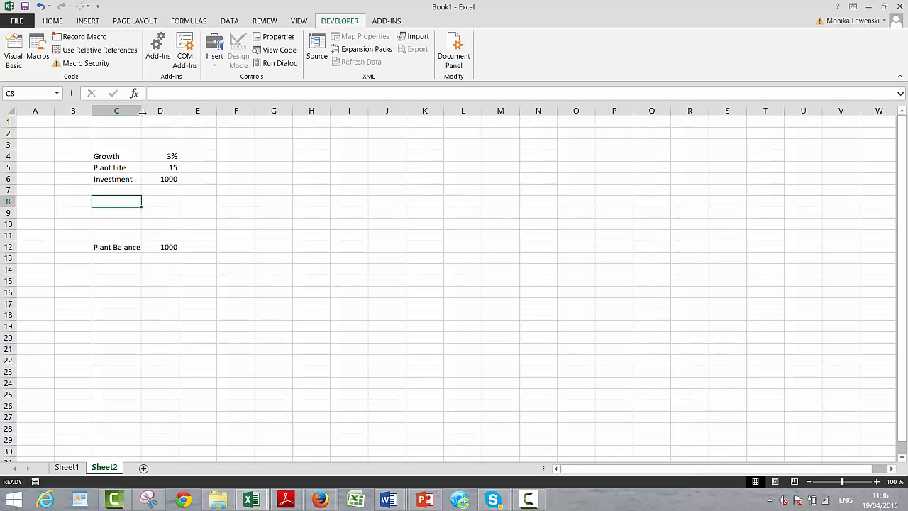
# - Enter the labels Opening Balance in C8 and Add: Cap Exp in C9
pyautogui.write('Opening B')
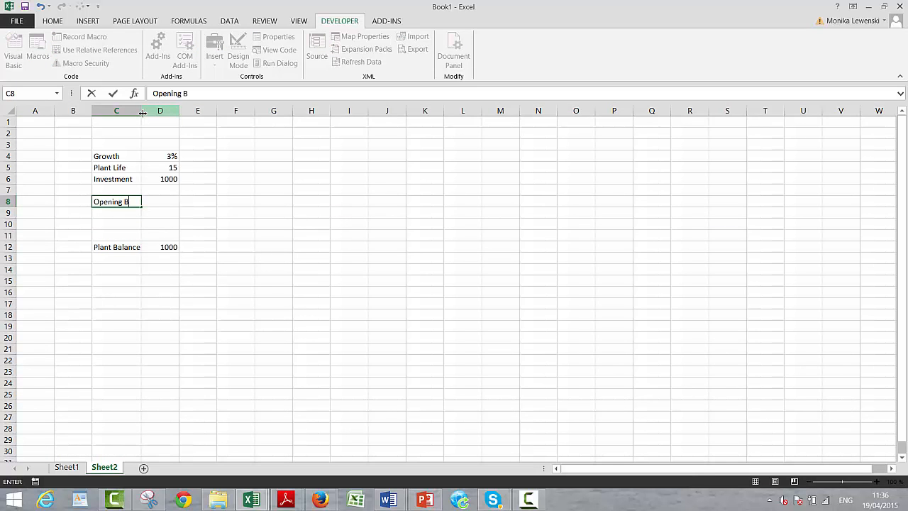
pyautogui.write('alance')
pyautogui.press('Return')
pyautogui.write('Add:')
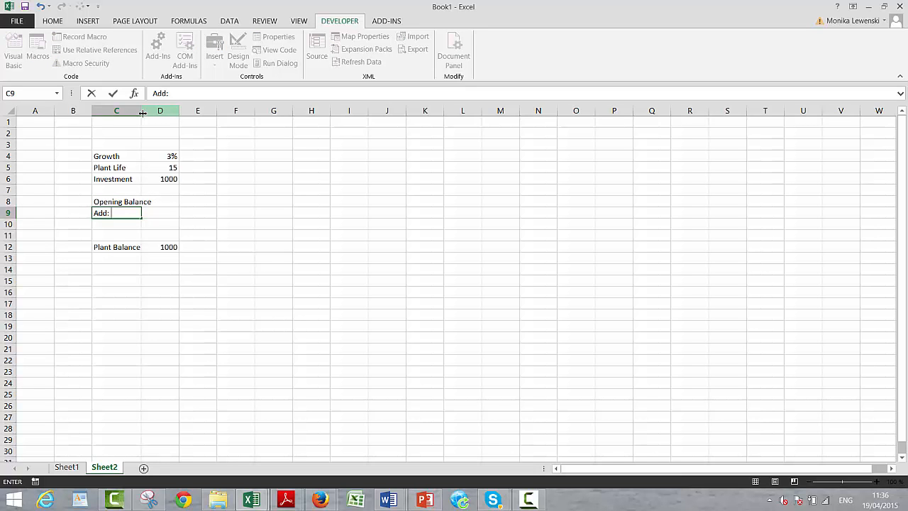
pyautogui.write(' Cao')
pyautogui.write('Exp')
pyautogui.press('Return')
# - Replace the Plant Balance formula in D12 with 0
pyautogui.press('Down')
pyautogui.press('Down')
pyautogui.press('Right')
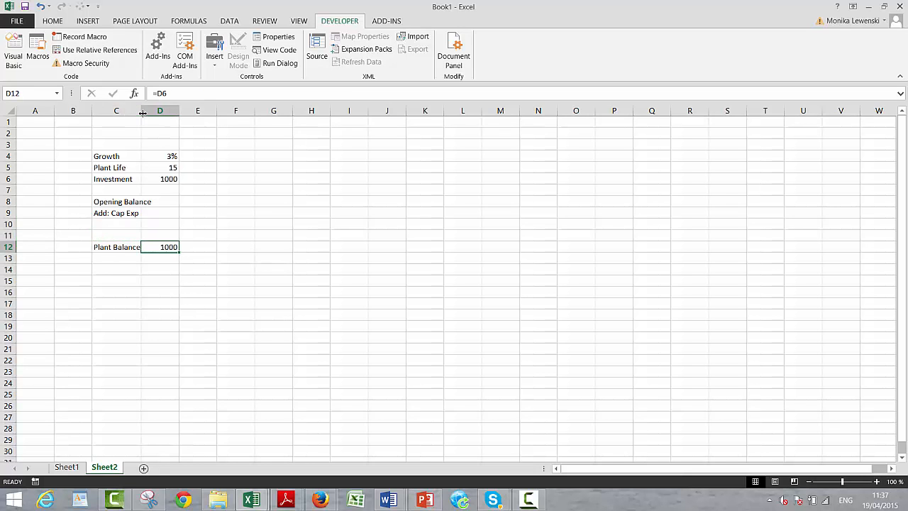
pyautogui.write('0')
pyautogui.press('Return')
# - Delete the whole Investment row, row 6, from the sheet
pyautogui.press('Up')
pyautogui.press('Up')
pyautogui.press('Up')
pyautogui.press('Up')
pyautogui.press('Up')
pyautogui.press('Up')
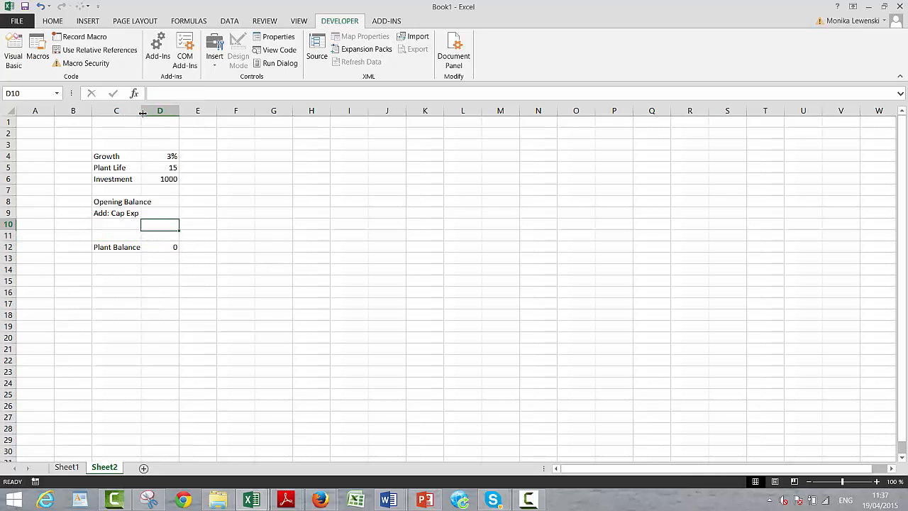
pyautogui.press('Up')
pyautogui.hotkey('shift', 'space')
pyautogui.hotkey('ctrl', '-')
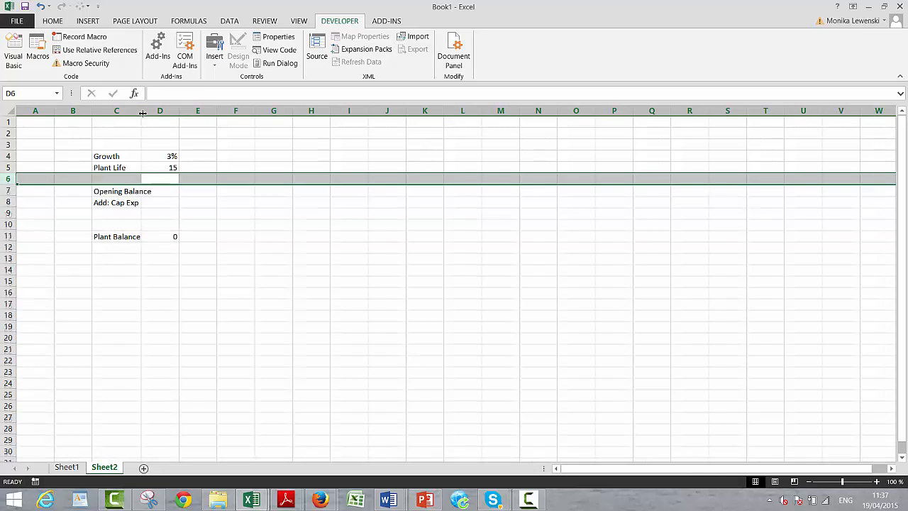
# - Enter the label Less: Retirement in C9, below Add: Cap Exp
pyautogui.press('Down')
pyautogui.press('Down')
pyautogui.press('Down')
pyautogui.press('Left')
pyautogui.write('L')
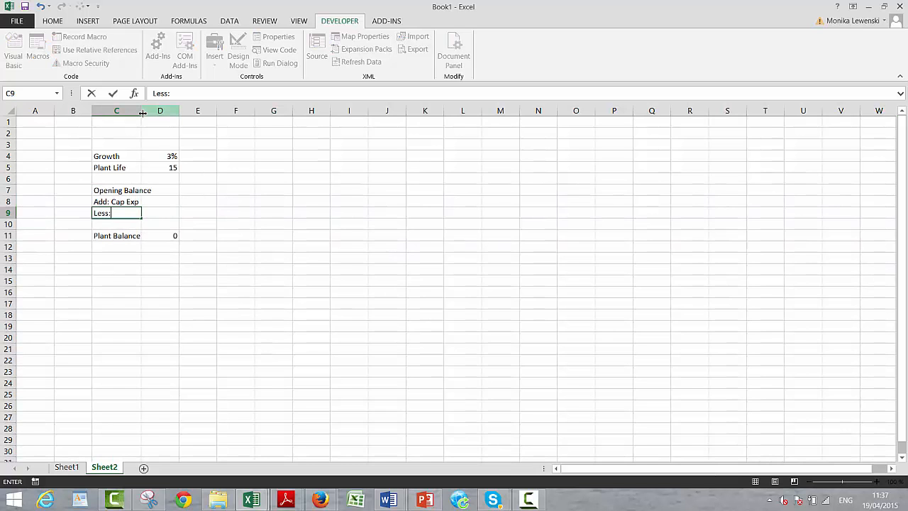
pyautogui.write('ess: Ret')
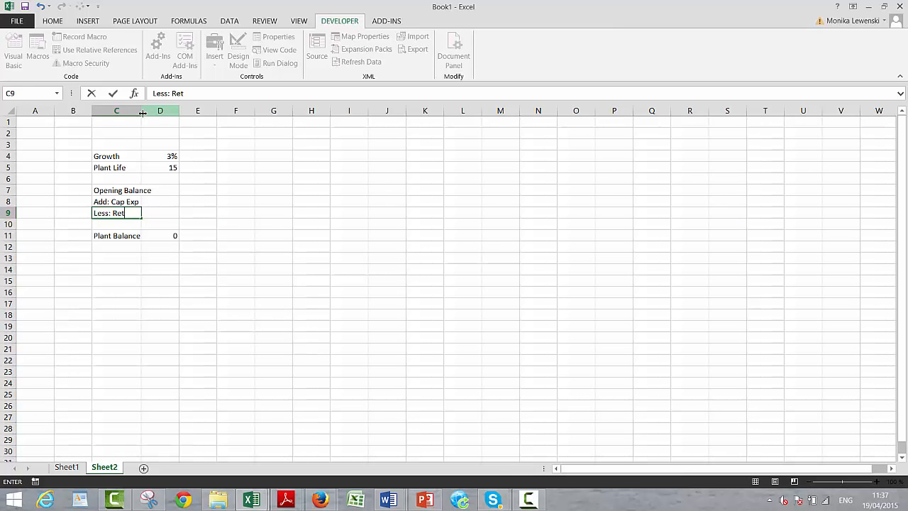
pyautogui.write('irement')
pyautogui.press('Return')
# - Enter the label Closing Balance in C10 and widen column C to fit all the labels
pyautogui.write('C')
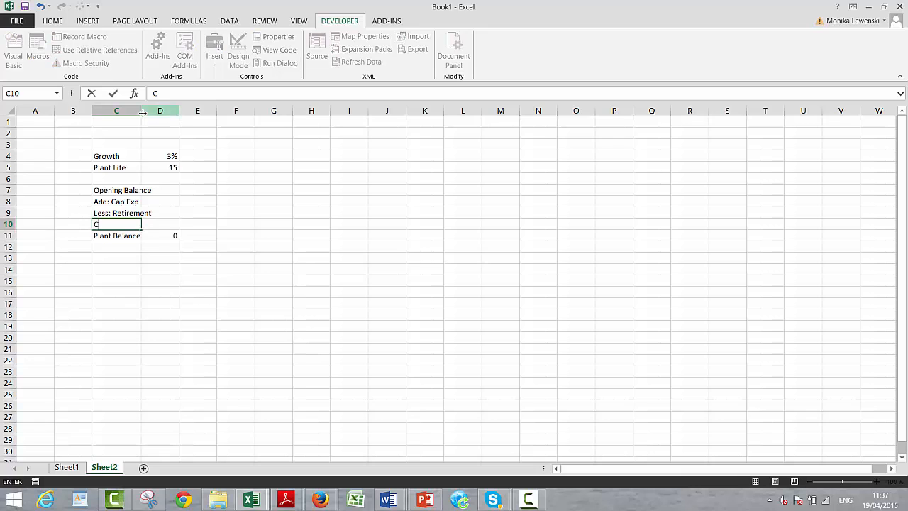
pyautogui.write('losing Balance')
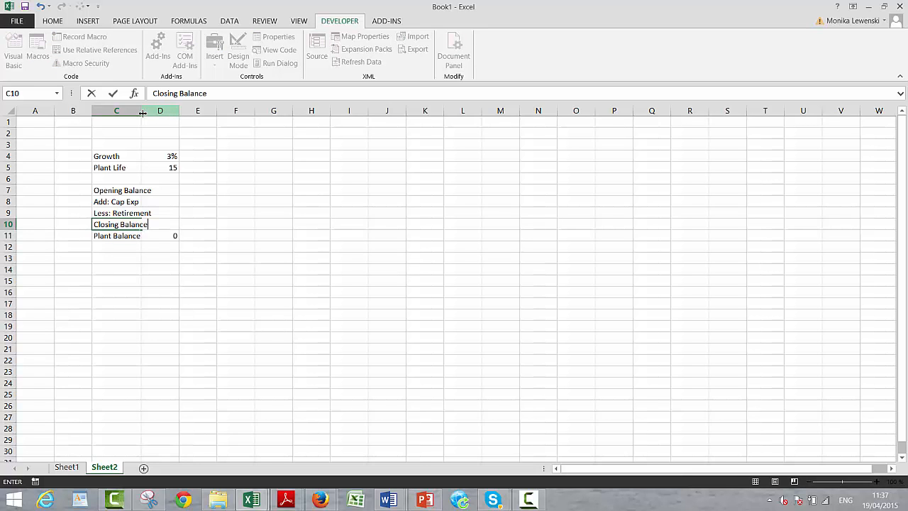
pyautogui.press('Return')
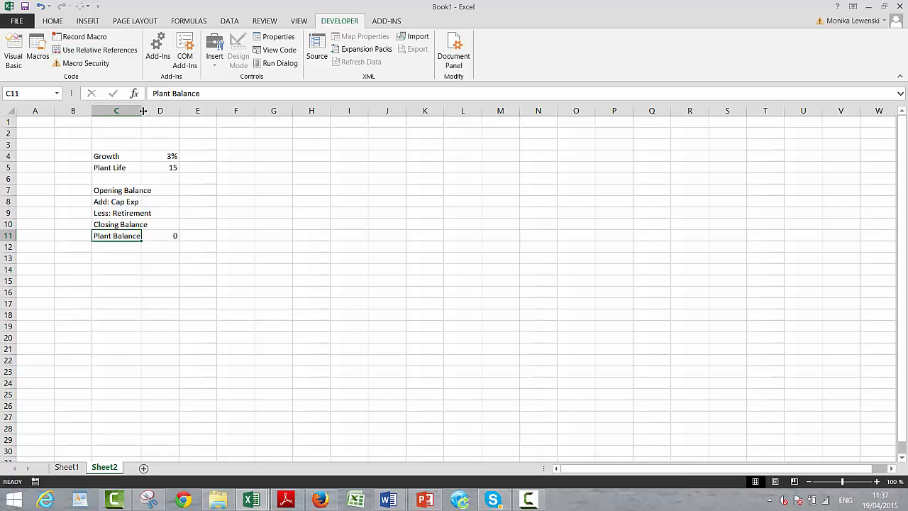
pyautogui.moveTo(143, 110); pyautogui.dragTo(167, 115)
# - Delete the whole Plant Balance row, row 11, and select D10 beside Closing Balance
pyautogui.press('Up')
pyautogui.press('Up')
pyautogui.press('Up')
pyautogui.press('Up')
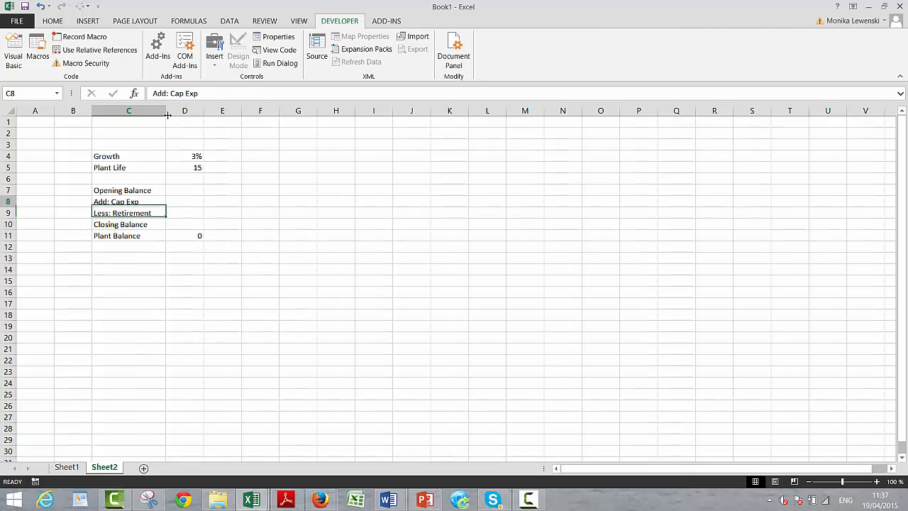
pyautogui.press('Down')
pyautogui.press('Down')
pyautogui.press('Down')
pyautogui.press('Down')
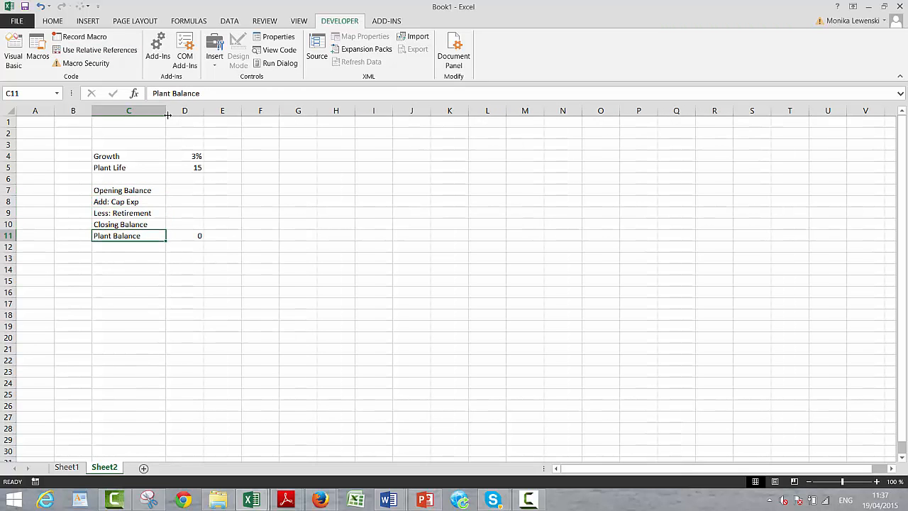
pyautogui.hotkey('shift', 'space')
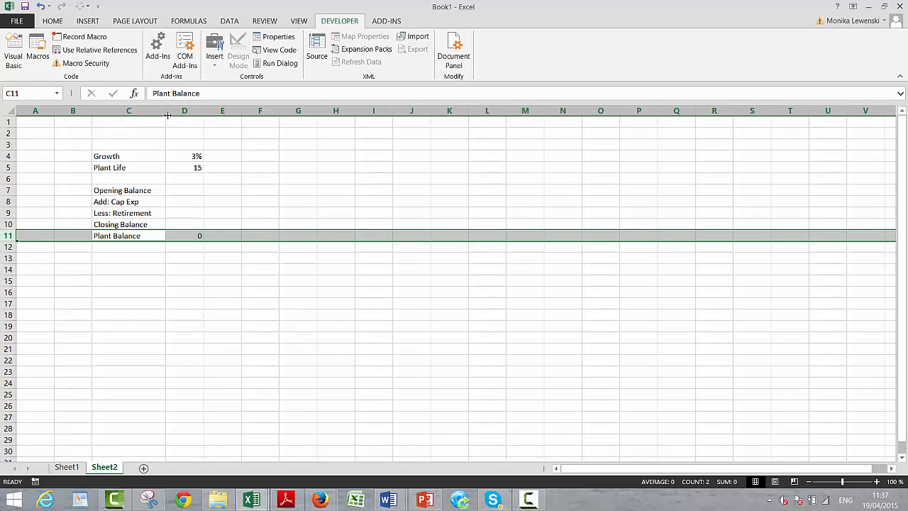
pyautogui.hotkey('ctrl', '-')
pyautogui.press('Up')
pyautogui.press('Right')
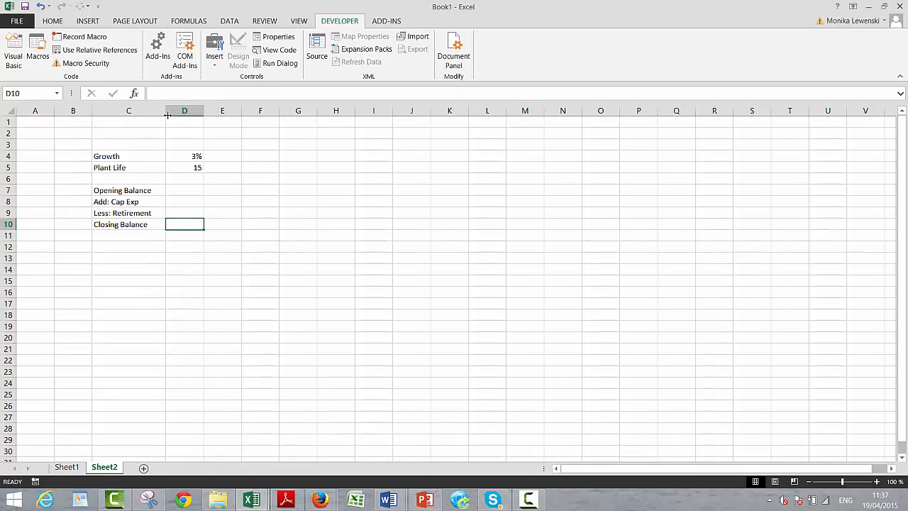
# - Enter 0 as the first Closing Balance in D10 and 100 as the first Cap Exp in D8
pyautogui.write('0')
pyautogui.press('Return')
pyautogui.press('Up')
pyautogui.press('Up')
pyautogui.press('Up')
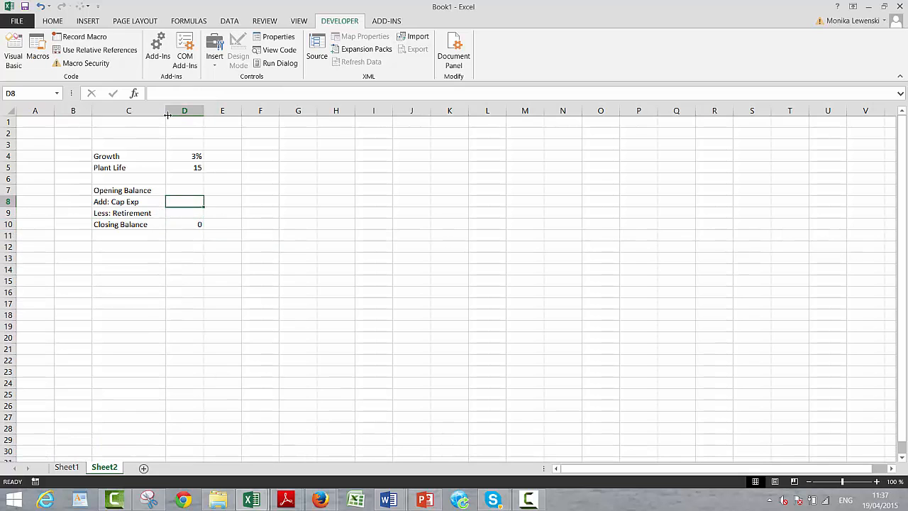
pyautogui.write('100')
pyautogui.press('Return')
# - Insert a blank row above the Opening Balance row for the period numbers
pyautogui.press('Up')
pyautogui.press('Up')
pyautogui.press('Up')
pyautogui.press('Down')
pyautogui.hotkey('shift', 'space')
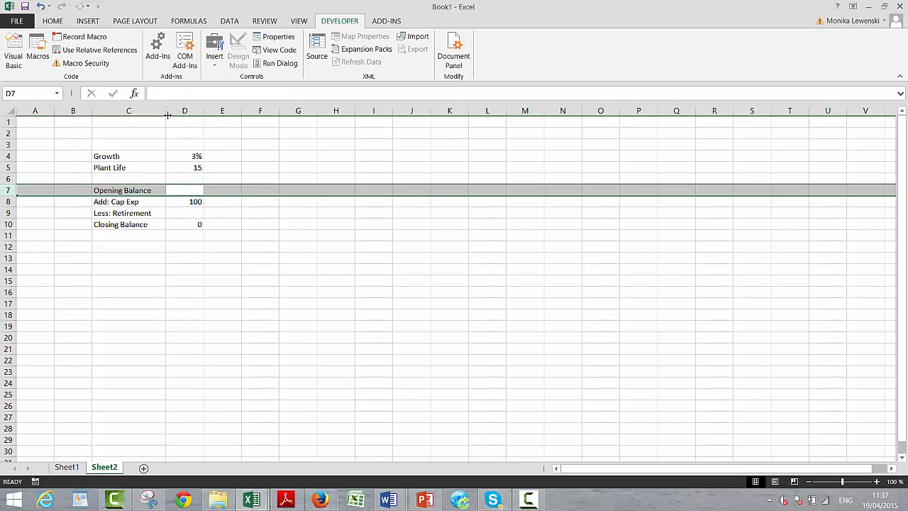
pyautogui.hotkey('ctrl', 'shift', '+')
# - Number the first period 1 in D7 and enter the formula =D7+1 in E7
pyautogui.press('Right')
pyautogui.press('Left')
pyautogui.write('1')
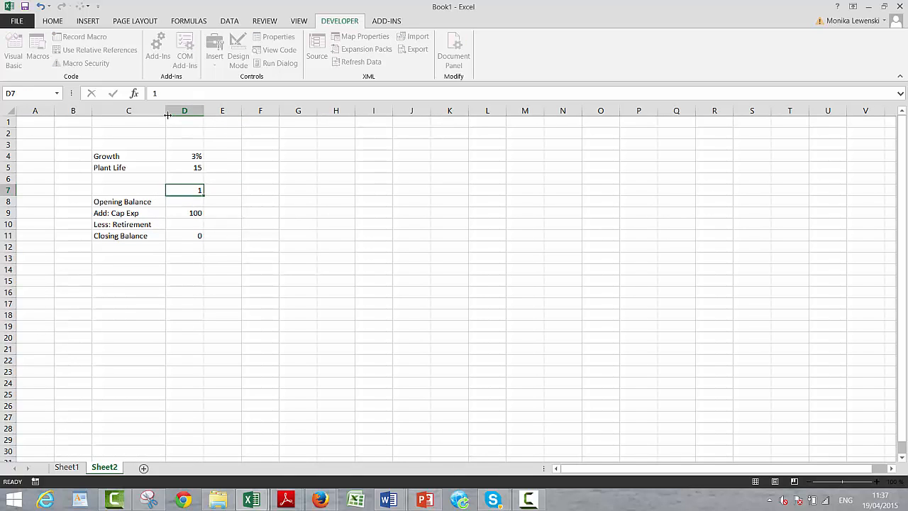
pyautogui.press('Right')
pyautogui.write('=')
pyautogui.press('Left')
pyautogui.write('+1')
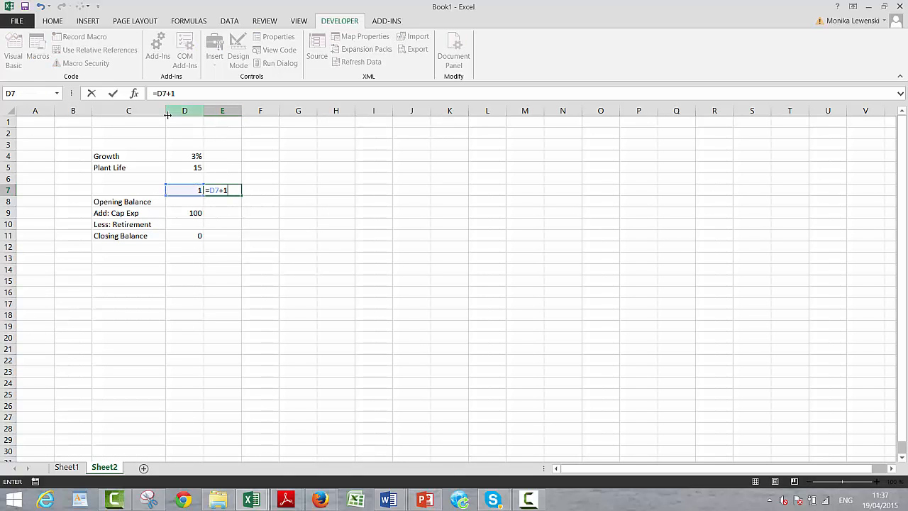
pyautogui.press('Return')
# - Fill the period formula from E7 across row 7 through column KT
pyautogui.press('Up')
pyautogui.hotkey('shift', 'Right')
pyautogui.hotkey('shift', 'Right')
pyautogui.hotkey('shift', 'Right')
pyautogui.hotkey('shift', 'Right')
pyautogui.hotkey('shift', 'Right')
pyautogui.hotkey('shift', 'Right')
pyautogui.hotkey('shift', 'Right')
pyautogui.hotkey('shift', 'Right')
pyautogui.hotkey('shift', 'Right')
pyautogui.hotkey('shift', 'Right')
pyautogui.hotkey('shift', 'Right')
pyautogui.hotkey('shift', 'Right')
pyautogui.hotkey('shift', 'Right')
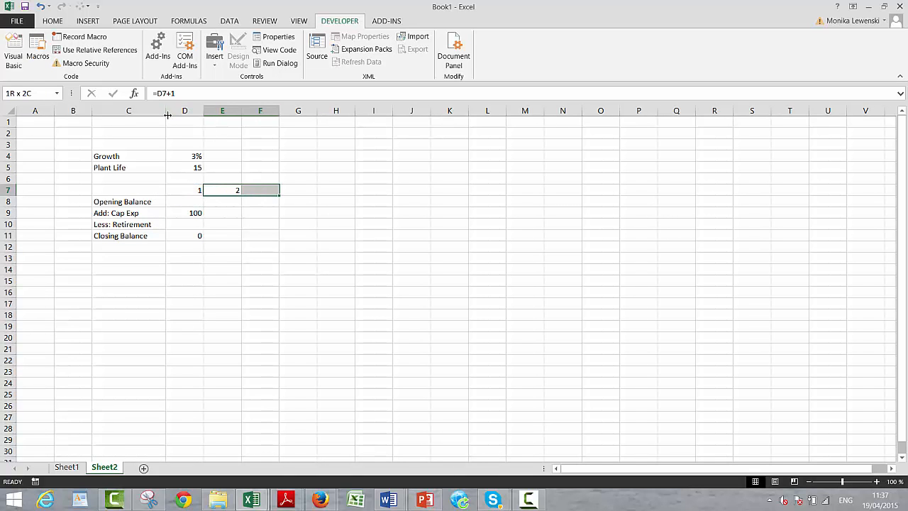
pyautogui.hotkey('shift', 'Right')
pyautogui.hotkey('shift', 'Right')
pyautogui.hotkey('shift', 'Right')
pyautogui.hotkey('shift', 'Right')
pyautogui.hotkey('shift', 'Right')
pyautogui.hotkey('shift', 'Right')
pyautogui.hotkey('shift', 'Right')
pyautogui.hotkey('shift', 'Right')
pyautogui.hotkey('shift', 'Right')
pyautogui.hotkey('shift', 'Right')
pyautogui.hotkey('shift', 'Right')
pyautogui.hotkey('shift', 'Right')
pyautogui.hotkey('shift', 'Right')
pyautogui.hotkey('shift', 'Right')
pyautogui.hotkey('shift', 'Right')
pyautogui.hotkey('shift', 'Right')
pyautogui.hotkey('shift', 'Right')
pyautogui.hotkey('shift', 'Right')
pyautogui.hotkey('shift', 'Right')
pyautogui.hotkey('shift', 'Right')
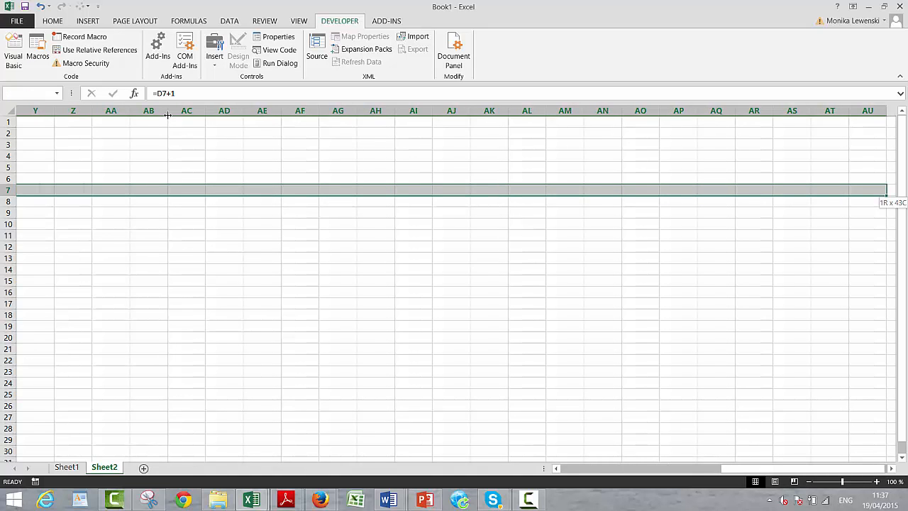
pyautogui.hotkey('shift', 'Right')
pyautogui.hotkey('shift', 'Right')
pyautogui.hotkey('shift', 'Right')
pyautogui.hotkey('shift', 'Right')
pyautogui.hotkey('shift', 'Right')
pyautogui.hotkey('shift', 'Right')
pyautogui.hotkey('shift', 'Right')
pyautogui.hotkey('shift', 'Right')
pyautogui.hotkey('shift', 'Right')
pyautogui.hotkey('shift', 'Right')
pyautogui.hotkey('shift', 'Right')
pyautogui.hotkey('shift', 'Right')
pyautogui.hotkey('shift', 'Right')
pyautogui.hotkey('shift', 'Right')
pyautogui.hotkey('shift', 'Right')
pyautogui.hotkey('shift', 'Right')
pyautogui.hotkey('shift', 'Right')
pyautogui.hotkey('shift', 'Right')
pyautogui.hotkey('shift', 'Right')
pyautogui.hotkey('shift', 'Right')
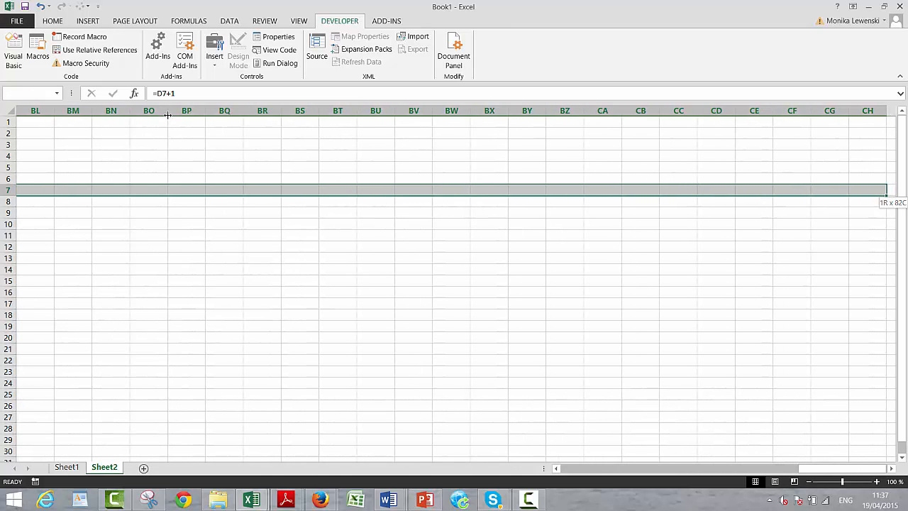
pyautogui.hotkey('shift', 'Right')
pyautogui.hotkey('shift', 'Right')
pyautogui.hotkey('shift', 'Right')
pyautogui.hotkey('shift', 'Right')
pyautogui.hotkey('shift', 'Right')
pyautogui.hotkey('shift', 'Right')
pyautogui.hotkey('shift', 'Right')
pyautogui.hotkey('shift', 'Right')
pyautogui.hotkey('shift', 'Right')
pyautogui.hotkey('shift', 'Right')
pyautogui.hotkey('shift', 'Right')
pyautogui.hotkey('shift', 'Right')
pyautogui.hotkey('shift', 'Right')
pyautogui.hotkey('shift', 'Right')
pyautogui.hotkey('shift', 'Right')
pyautogui.hotkey('shift', 'Right')
pyautogui.hotkey('shift', 'Right')
pyautogui.hotkey('shift', 'Right')
pyautogui.hotkey('shift', 'Right')
pyautogui.hotkey('shift', 'Right')
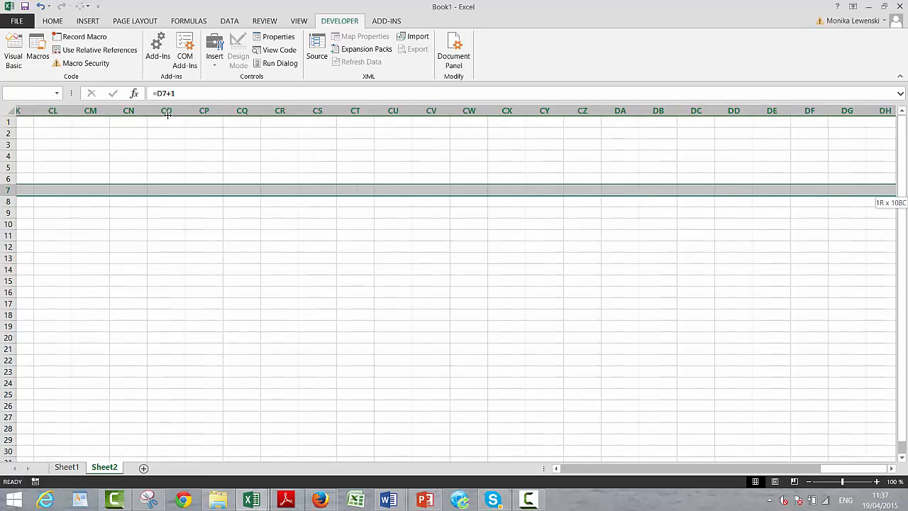
pyautogui.hotkey('shift', 'Right')
pyautogui.hotkey('shift', 'Right')
pyautogui.hotkey('shift', 'Right')
pyautogui.hotkey('shift', 'Right')
pyautogui.hotkey('shift', 'Right')
pyautogui.hotkey('shift', 'Right')
pyautogui.hotkey('shift', 'Right')
pyautogui.hotkey('shift', 'Right')
pyautogui.hotkey('shift', 'Right')
pyautogui.hotkey('shift', 'Right')
pyautogui.hotkey('shift', 'Right')
pyautogui.hotkey('shift', 'Right')
pyautogui.hotkey('shift', 'Right')
pyautogui.hotkey('shift', 'Right')
pyautogui.hotkey('shift', 'Right')
pyautogui.hotkey('shift', 'Right')
pyautogui.hotkey('shift', 'Right')
pyautogui.hotkey('shift', 'Right')
pyautogui.hotkey('shift', 'Right')
pyautogui.hotkey('shift', 'Right')
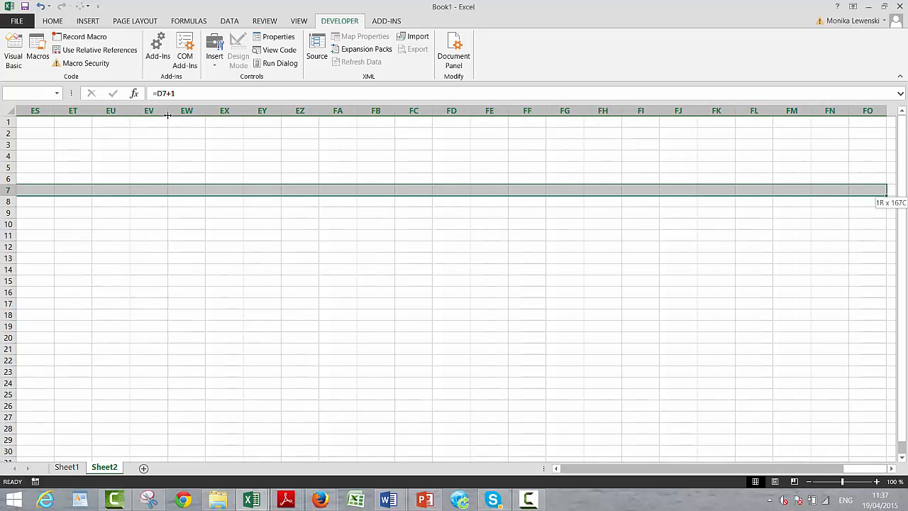
pyautogui.hotkey('shift', 'Right')
pyautogui.hotkey('shift', 'Right')
pyautogui.hotkey('shift', 'Right')
pyautogui.hotkey('shift', 'Right')
pyautogui.hotkey('shift', 'Right')
pyautogui.hotkey('shift', 'Right')
pyautogui.hotkey('shift', 'Right')
pyautogui.hotkey('shift', 'Right')
pyautogui.hotkey('shift', 'Right')
pyautogui.hotkey('shift', 'Right')
pyautogui.hotkey('shift', 'Right')
pyautogui.hotkey('shift', 'Right')
pyautogui.hotkey('shift', 'Right')
pyautogui.hotkey('shift', 'Right')
pyautogui.hotkey('shift', 'Right')
pyautogui.hotkey('shift', 'Right')
pyautogui.hotkey('shift', 'Right')
pyautogui.hotkey('shift', 'Right')
pyautogui.hotkey('shift', 'Right')
pyautogui.hotkey('shift', 'Right')
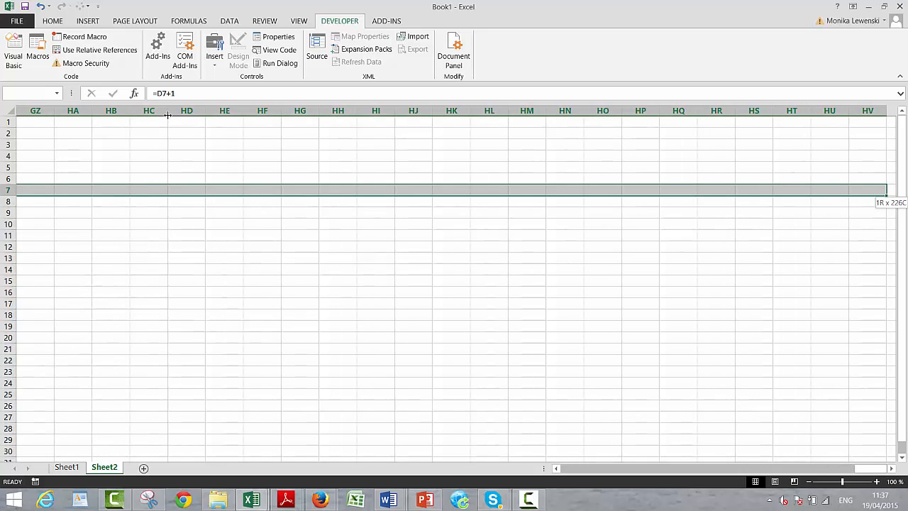
pyautogui.hotkey('shift', 'Right')
pyautogui.hotkey('shift', 'Right')
pyautogui.hotkey('shift', 'Right')
pyautogui.hotkey('shift', 'Right')
pyautogui.hotkey('shift', 'Right')
pyautogui.hotkey('shift', 'Right')
pyautogui.hotkey('shift', 'Right')
pyautogui.hotkey('shift', 'Right')
pyautogui.hotkey('shift', 'Right')
pyautogui.hotkey('shift', 'Right')
pyautogui.hotkey('shift', 'Right')
pyautogui.hotkey('shift', 'Right')
pyautogui.hotkey('shift', 'Right')
pyautogui.hotkey('shift', 'Right')
pyautogui.hotkey('shift', 'Right')
pyautogui.hotkey('shift', 'Right')
pyautogui.hotkey('shift', 'Right')
pyautogui.hotkey('shift', 'Right')
pyautogui.hotkey('shift', 'Right')
pyautogui.hotkey('shift', 'Right')
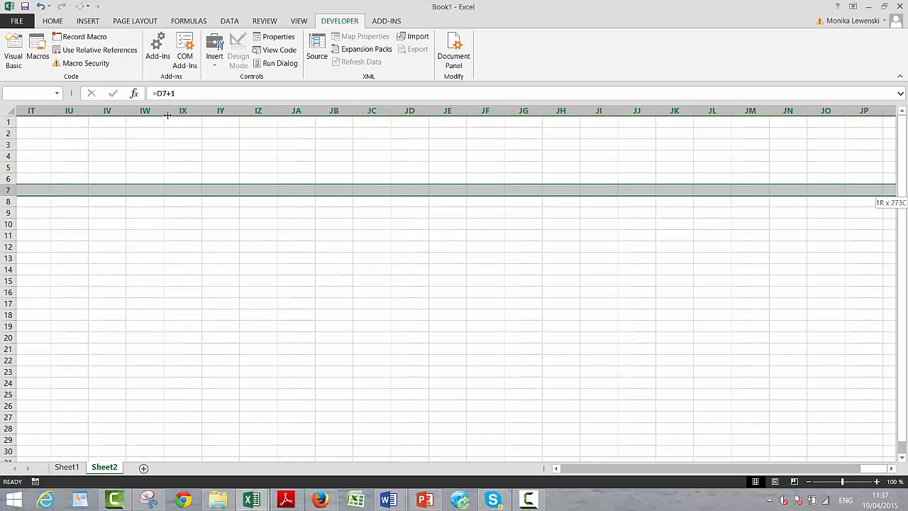
pyautogui.hotkey('shift', 'Right')
pyautogui.hotkey('shift', 'Right')
pyautogui.hotkey('shift', 'Right')
pyautogui.hotkey('shift', 'Right')
pyautogui.hotkey('shift', 'Right')
pyautogui.hotkey('shift', 'Right')
pyautogui.hotkey('shift', 'Right')
pyautogui.hotkey('shift', 'Right')
pyautogui.hotkey('shift', 'Right')
pyautogui.hotkey('shift', 'Right')
pyautogui.hotkey('shift', 'Right')
pyautogui.hotkey('shift', 'Right')
pyautogui.hotkey('shift', 'Right')
pyautogui.hotkey('shift', 'Right')
pyautogui.hotkey('shift', 'Right')
pyautogui.hotkey('shift', 'Right')
pyautogui.hotkey('shift', 'Right')
pyautogui.hotkey('shift', 'Right')
pyautogui.hotkey('shift', 'Right')
pyautogui.hotkey('shift', 'Right')
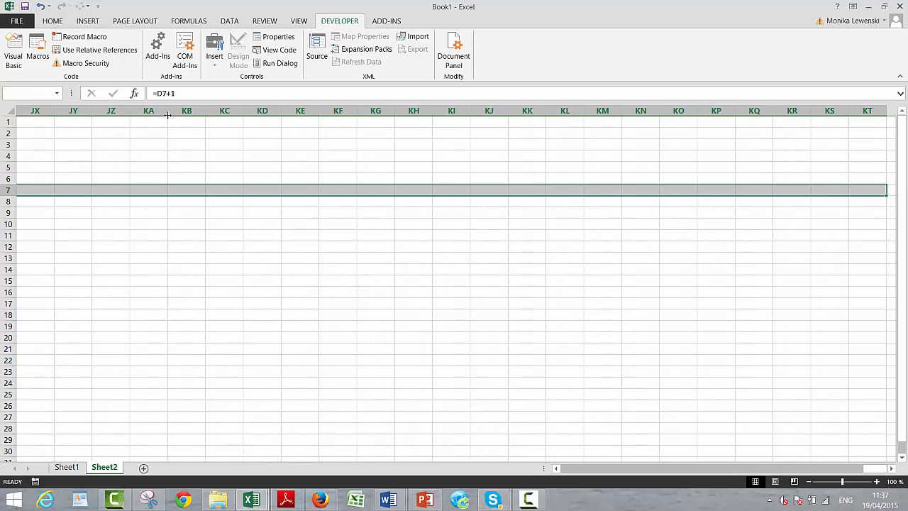
pyautogui.hotkey('ctrl', 'r')
# - Enter the formula =D9*(1+$D$4) in E9 to grow Cap Exp by the Growth rate
pyautogui.press('Home')
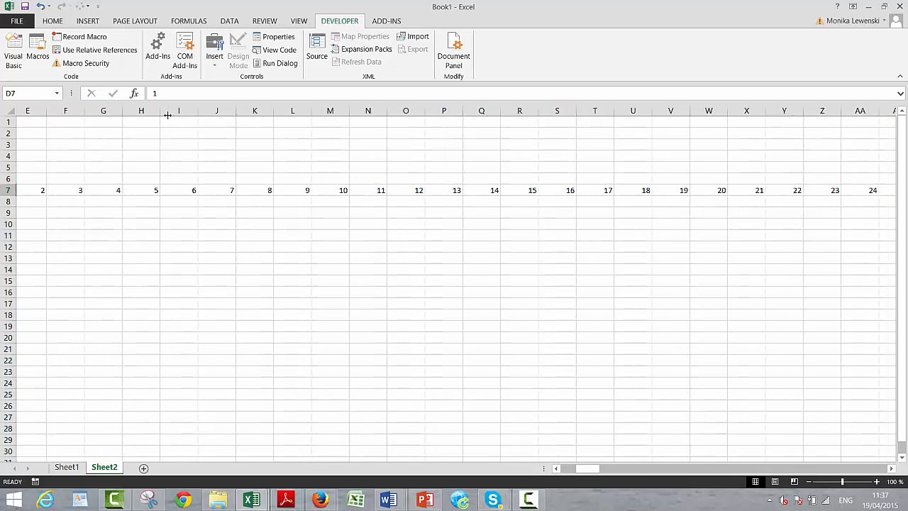
pyautogui.press('Down')
pyautogui.press('Down')
pyautogui.press('Down')
pyautogui.press('Up')
pyautogui.press('Up')
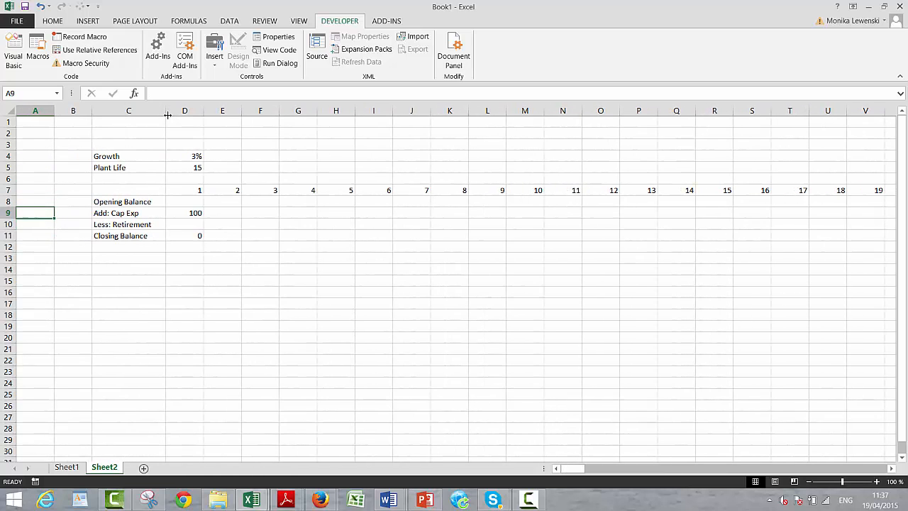
pyautogui.press('Right')
pyautogui.press('Right')
pyautogui.press('Right')
pyautogui.press('Right')
pyautogui.press('Down')
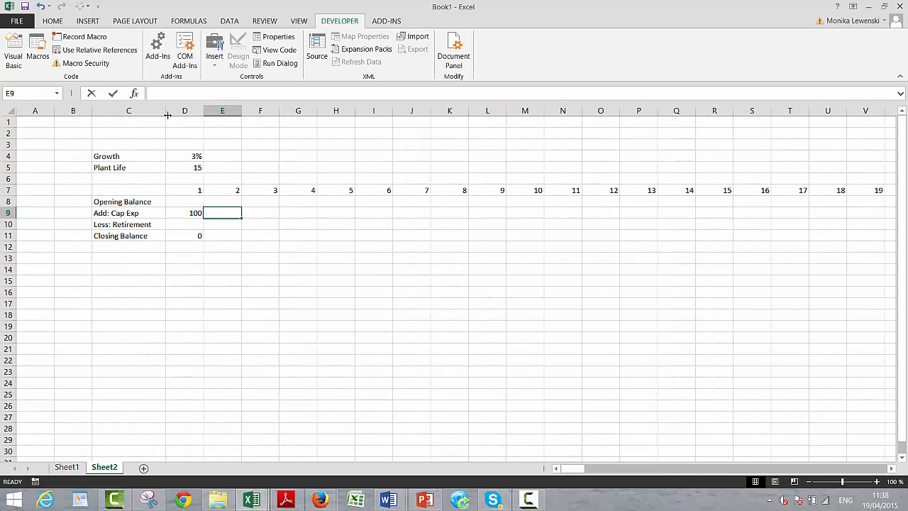
pyautogui.write('=')
pyautogui.press('Left')
pyautogui.write('*')
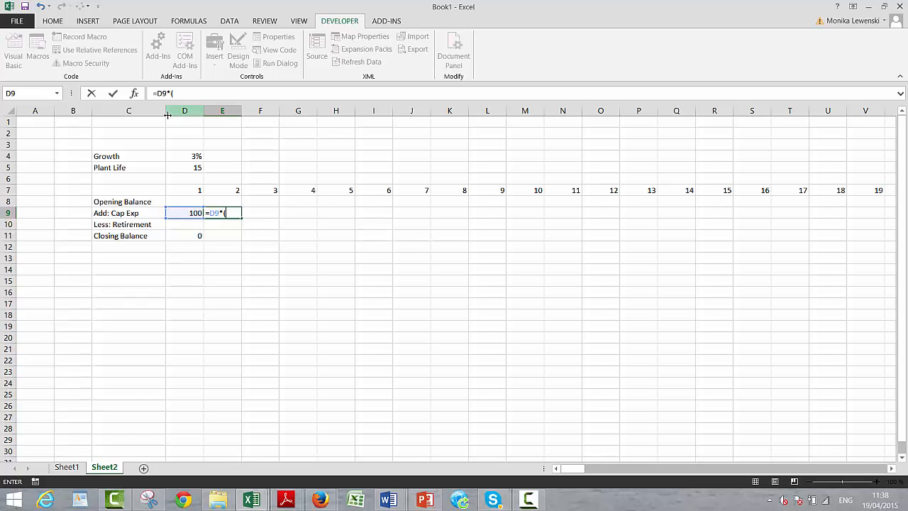
pyautogui.write('(1+')
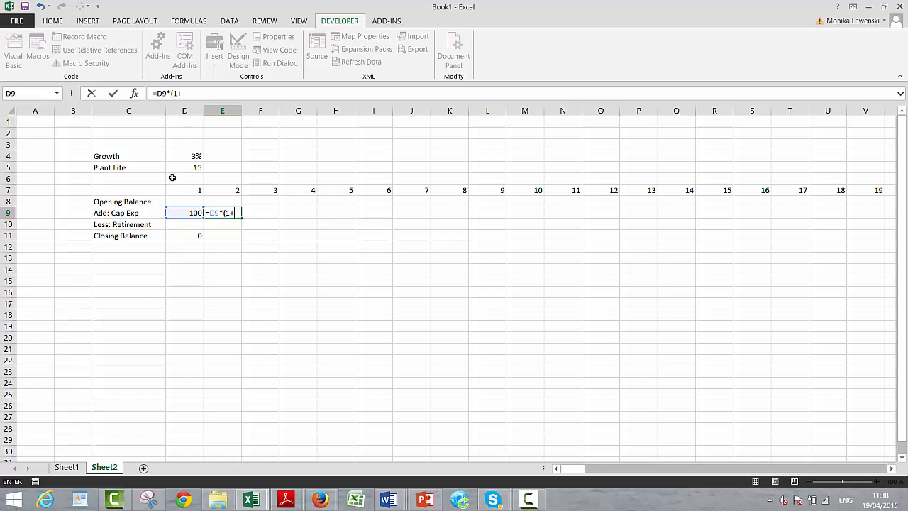
pyautogui.click(189, 155)
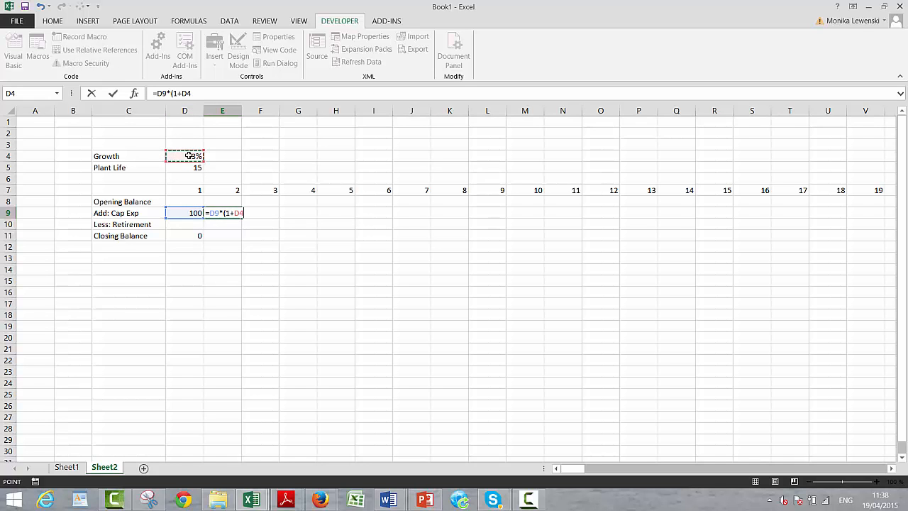
pyautogui.press('F4')
pyautogui.press('Return')
pyautogui.press('Return')
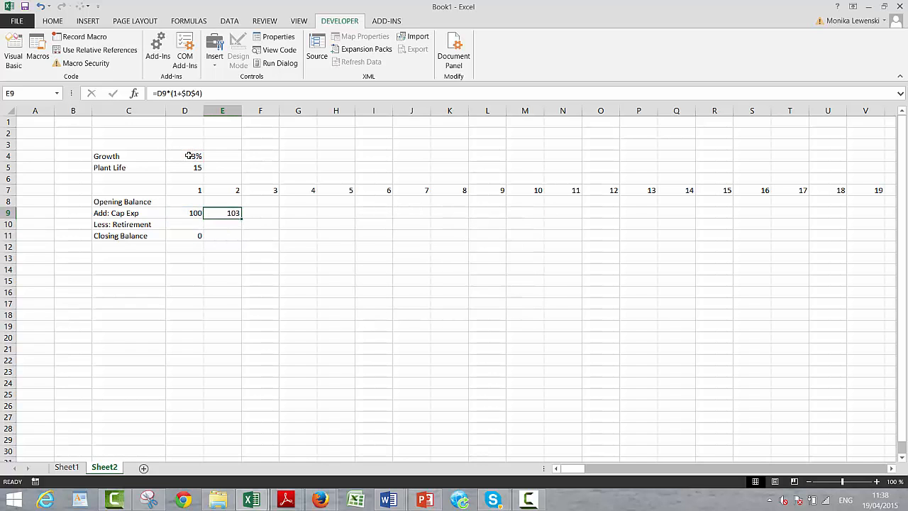
# - Fill the Cap Exp formula from E9 across all periods and format the row as numbers with two decimals
pyautogui.hotkey('ctrl', 'shift', 'r')
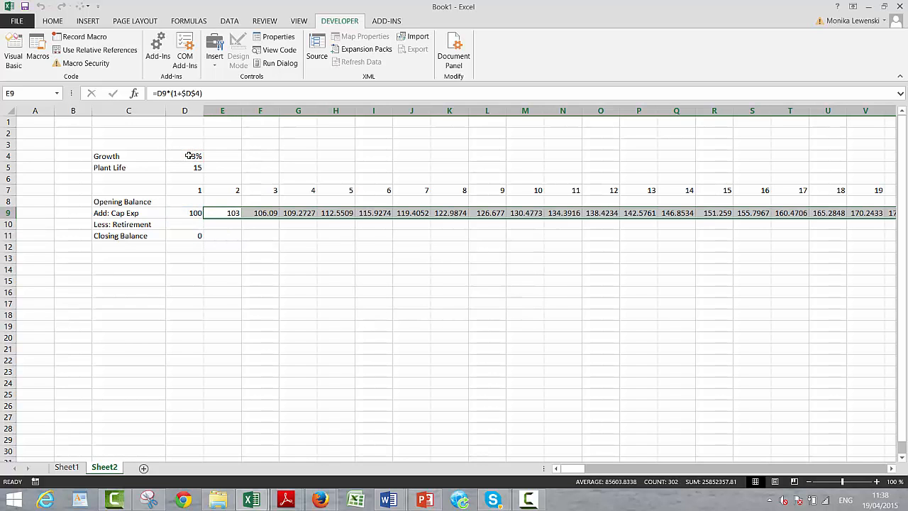
pyautogui.hotkey('ctrl', 'shift', '1')
pyautogui.press('Left')
pyautogui.press('Left')
pyautogui.press('Right')
pyautogui.press('Right')
# - Link the period 2 Opening Balance in E8 to the prior Closing Balance with =D11
pyautogui.press('Up')
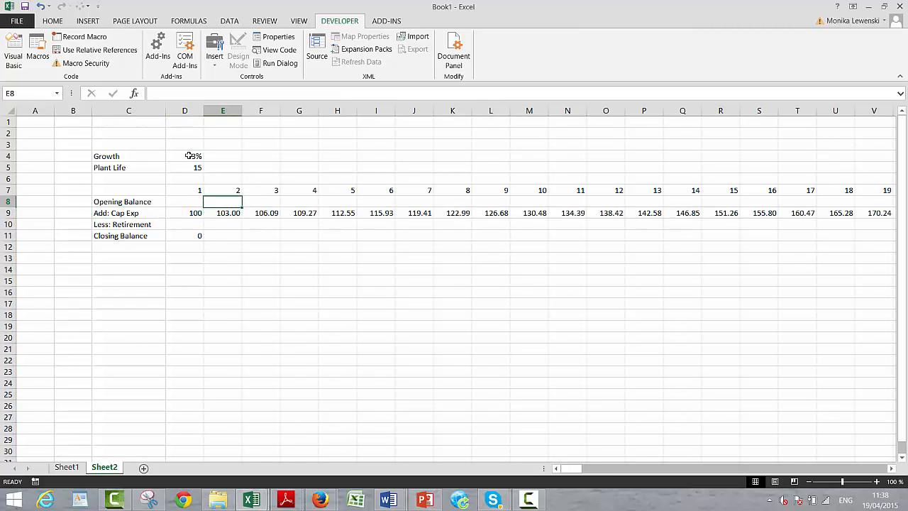
pyautogui.write('=')
pyautogui.press('Down')
pyautogui.press('Down')
pyautogui.press('Down')
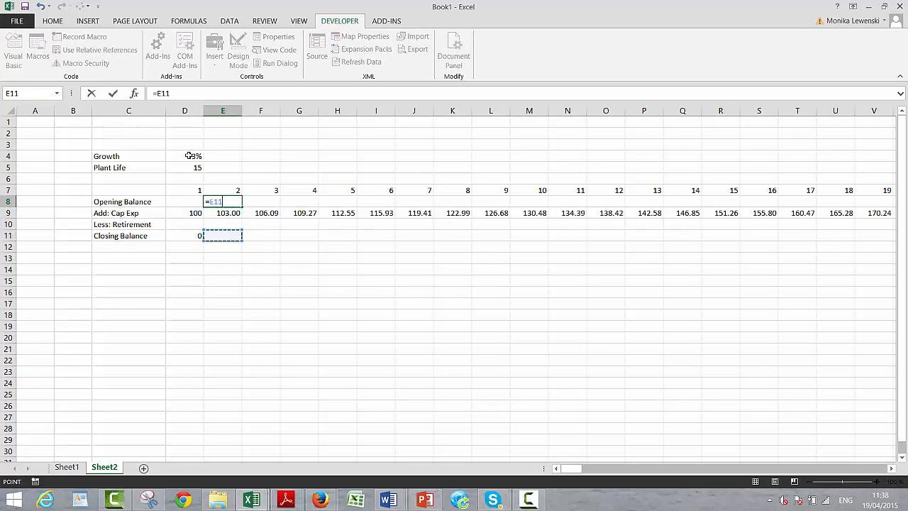
pyautogui.press('Return')
pyautogui.press('Return')
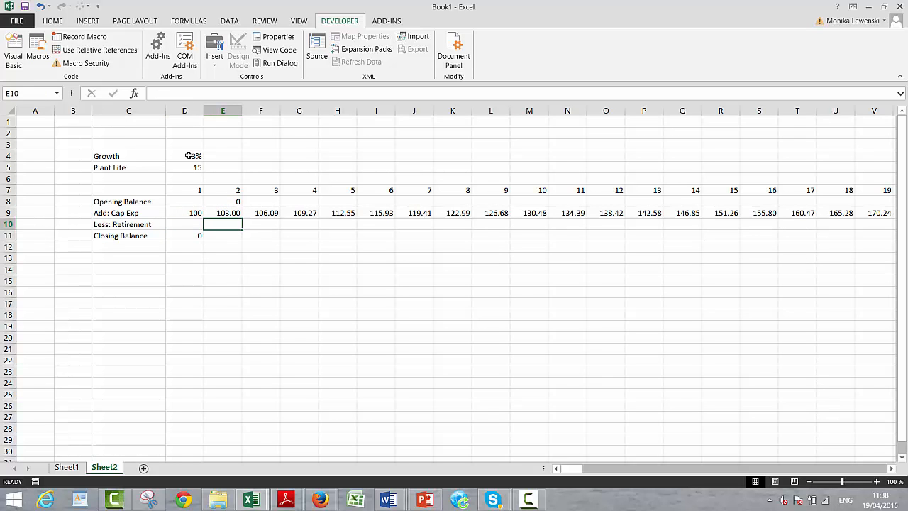
# - Enter the period 2 Closing Balance formula =E8+E9-E10 in E11
pyautogui.press('Return')
pyautogui.write('=')
pyautogui.press('Up')
pyautogui.press('Up')
pyautogui.press('Up')
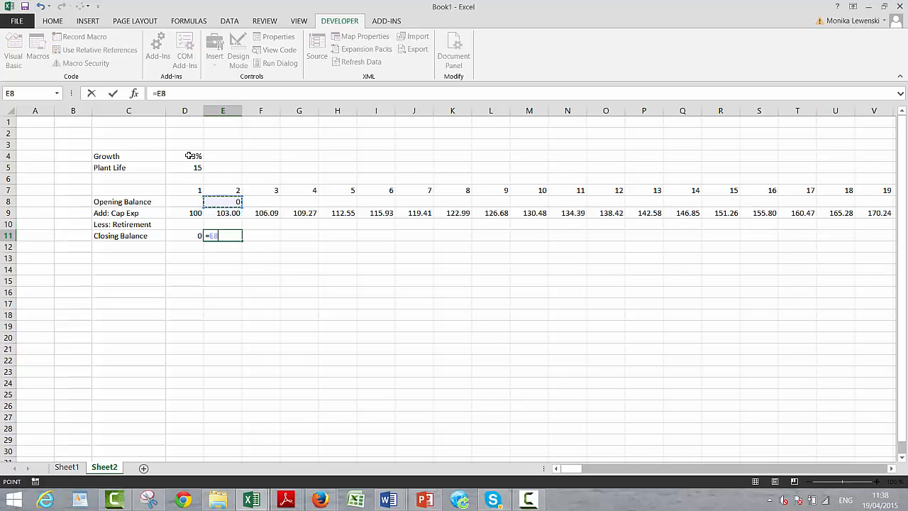
pyautogui.write('+')
pyautogui.press('Up')
pyautogui.press('Up')
pyautogui.write('-')
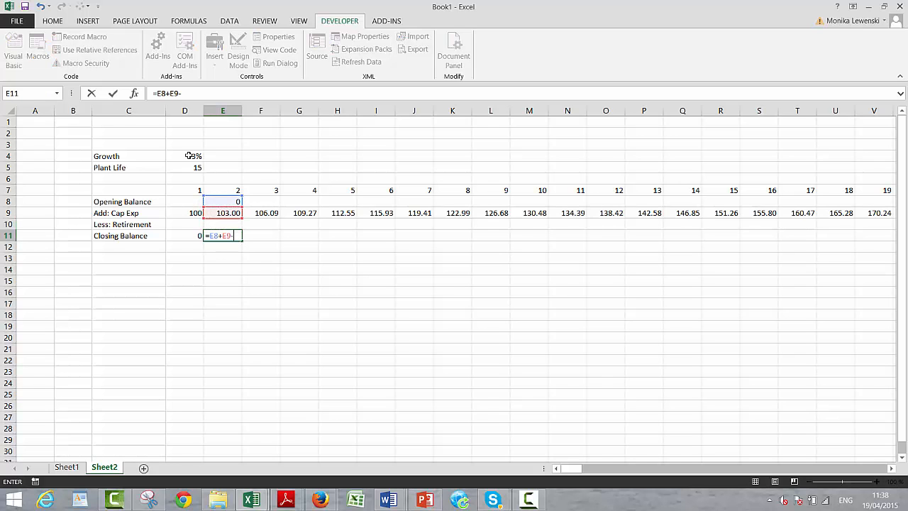
pyautogui.press('Up')
pyautogui.press('Return')
# - Fill the period 2 roll-forward formulas in E8:E11 across all periods
pyautogui.press('Up')
pyautogui.press('Up')
pyautogui.press('Up')
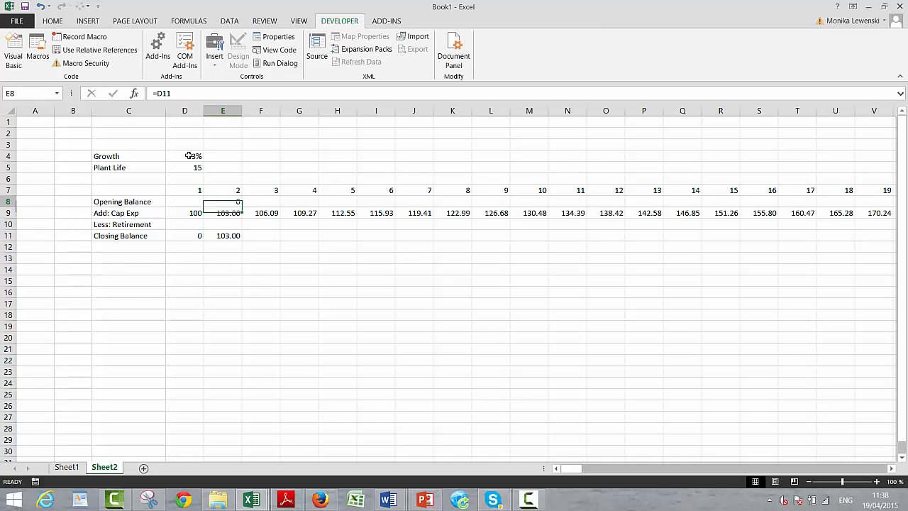
pyautogui.hotkey('shift', 'Down')
pyautogui.hotkey('shift', 'Down')
pyautogui.hotkey('shift', 'Down')
pyautogui.hotkey('ctrl', 'shift', 'r')
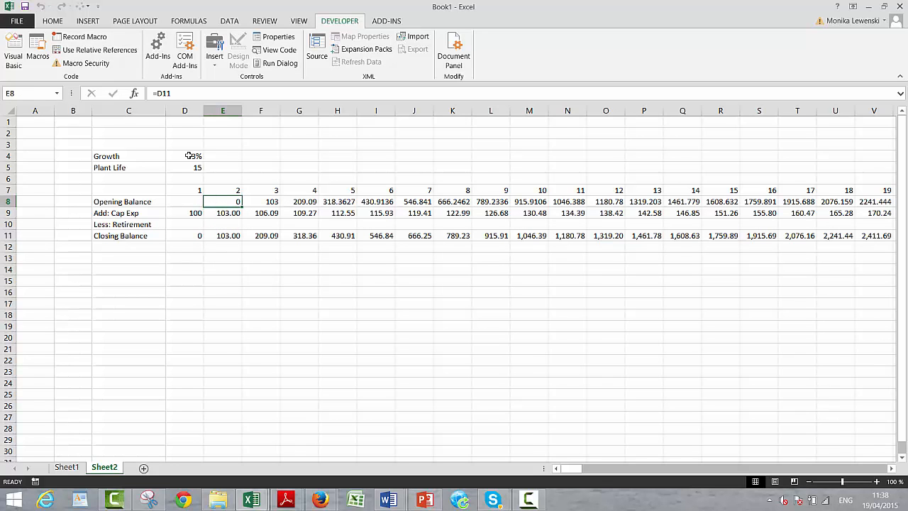
# - Format the roll-forward block from E8 to KT11 with thousands separators and two decimals
pyautogui.hotkey('shift', 'Down')
pyautogui.hotkey('shift', 'Down')
pyautogui.hotkey('shift', 'Down')
pyautogui.hotkey('ctrl', 'shift', 'Down')
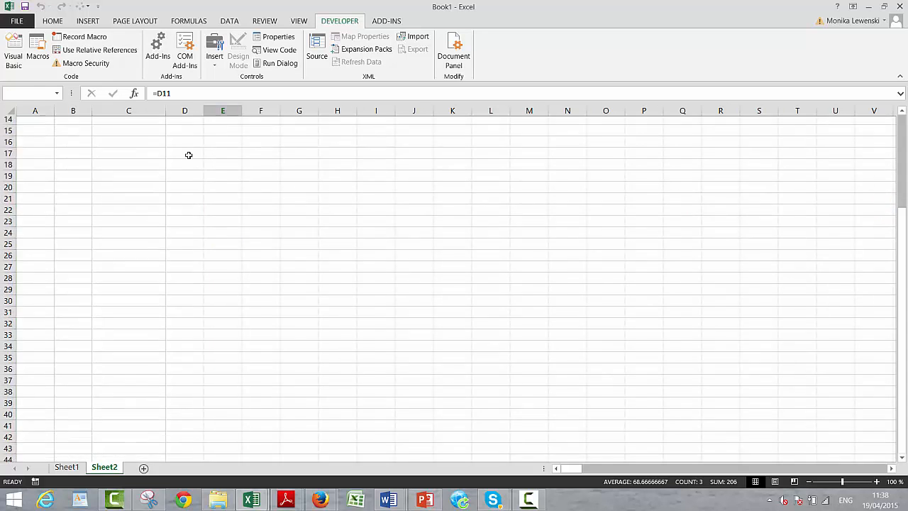
pyautogui.press('Up')
pyautogui.press('Up')
pyautogui.press('Up')
pyautogui.press('Down')
pyautogui.press('Down')
pyautogui.press('Down')
pyautogui.hotkey('shift', 'Down')
pyautogui.hotkey('shift', 'Down')
pyautogui.hotkey('shift', 'Down')
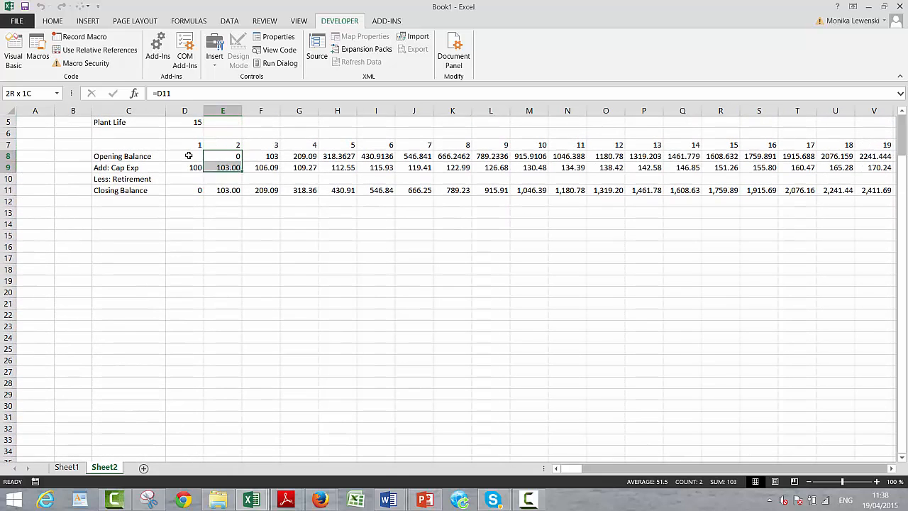
pyautogui.hotkey('ctrl', 'shift', 'Right')
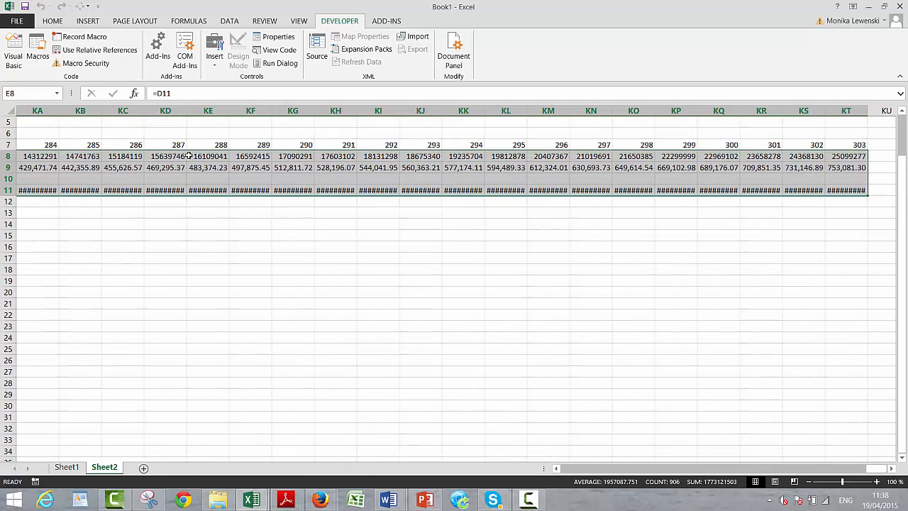
pyautogui.hotkey('ctrl', 'BackSpace')
pyautogui.press('Left')
pyautogui.press('Left')
pyautogui.press('Left')
pyautogui.press('Left')
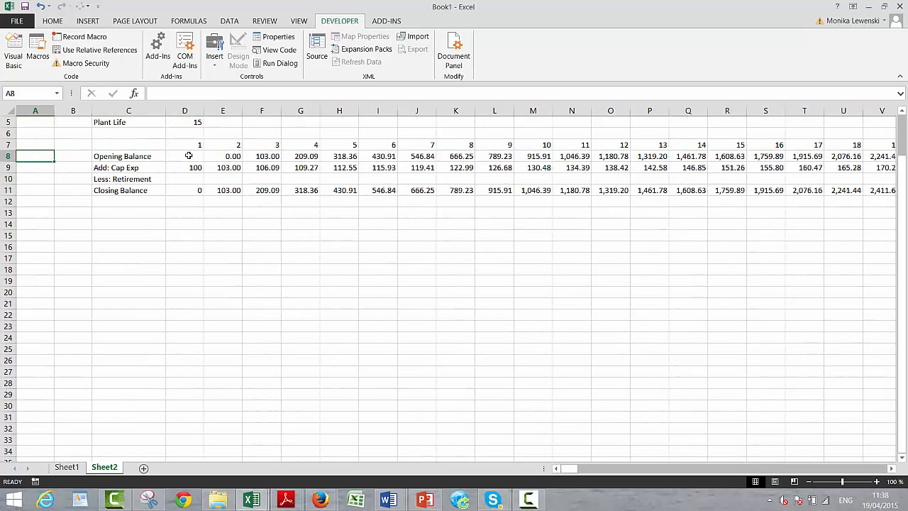
# - Start the period 2 Less: Retirement formula in E10 with the condition =IF(E7>$D$5, testing the period against Plant Life
pyautogui.press('Up')
pyautogui.press('Up')
pyautogui.press('Up')
pyautogui.press('Up')
pyautogui.press('Up')
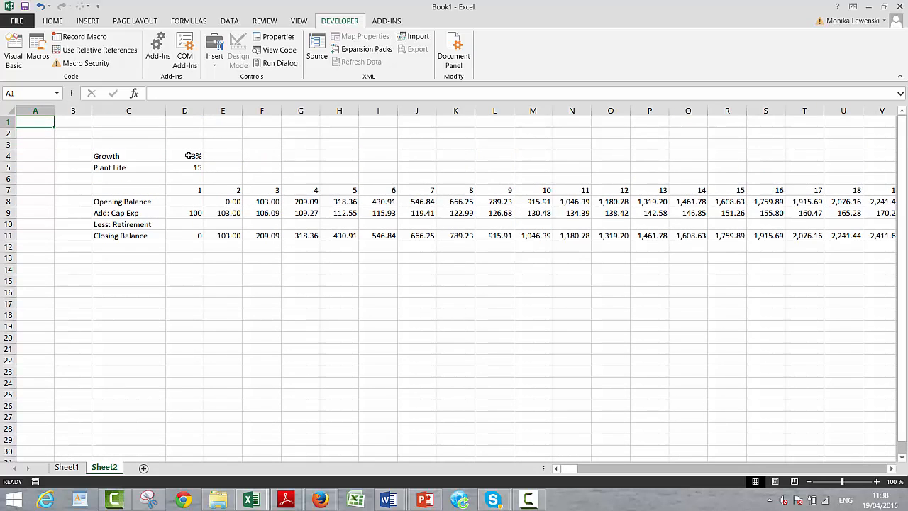
pyautogui.press('Down')
pyautogui.press('Down')
pyautogui.press('Down')
pyautogui.press('Down')
pyautogui.press('Down')
pyautogui.press('Down')
pyautogui.press('Down')
pyautogui.press('Down')
pyautogui.press('Up')
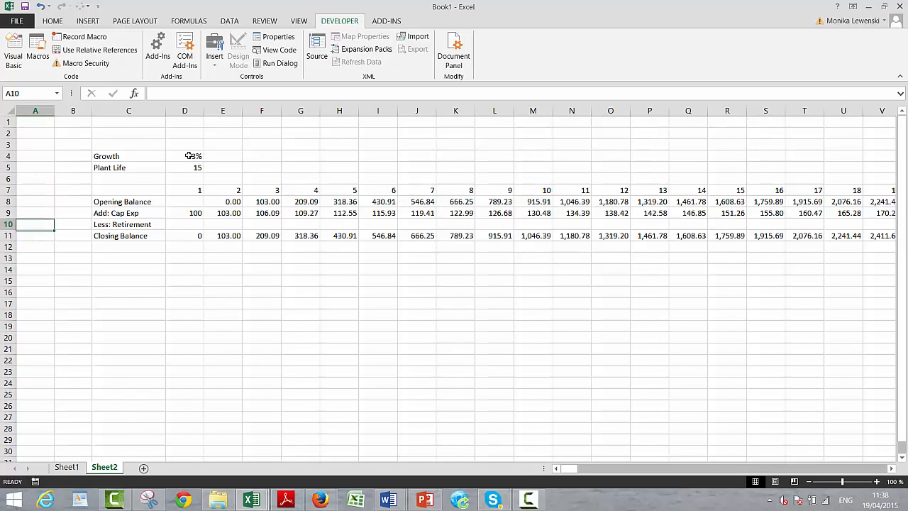
pyautogui.press('Right')
pyautogui.press('Right')
pyautogui.press('Right')
pyautogui.press('Right')
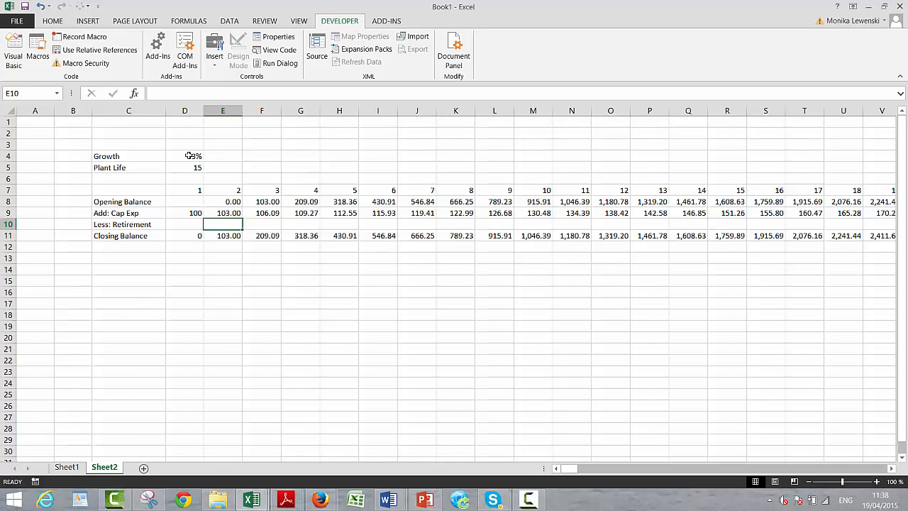
pyautogui.write('=if(')
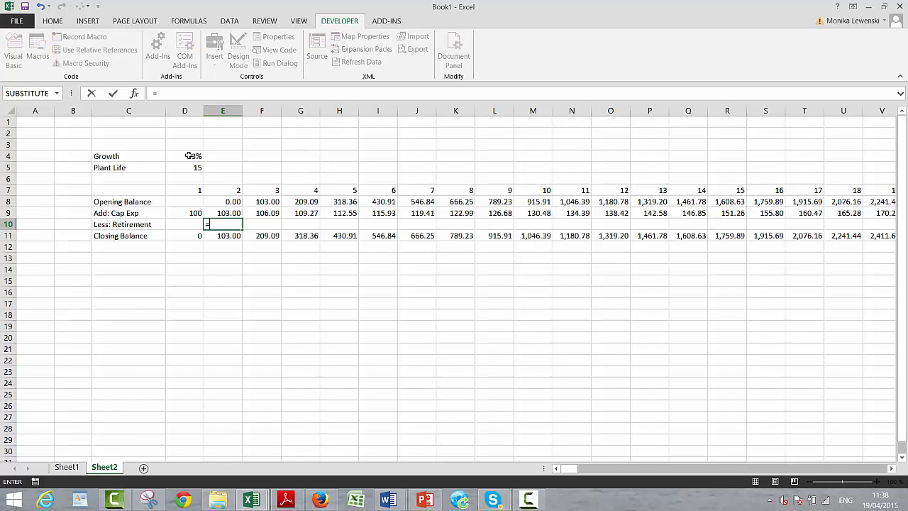
pyautogui.press('Up')
pyautogui.press('Up')
pyautogui.press('Up')
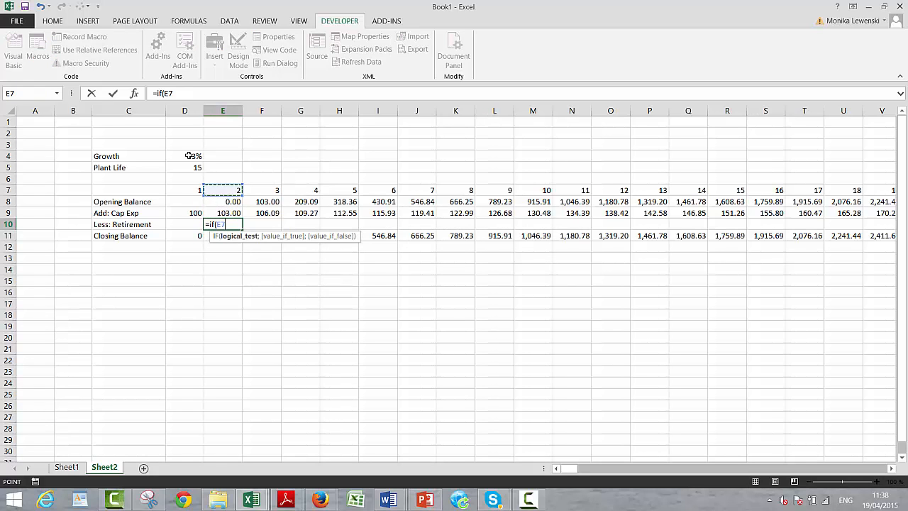
pyautogui.write('>')
pyautogui.press('Up')
pyautogui.press('Up')
pyautogui.press('Up')
pyautogui.press('Up')
pyautogui.press('Up')
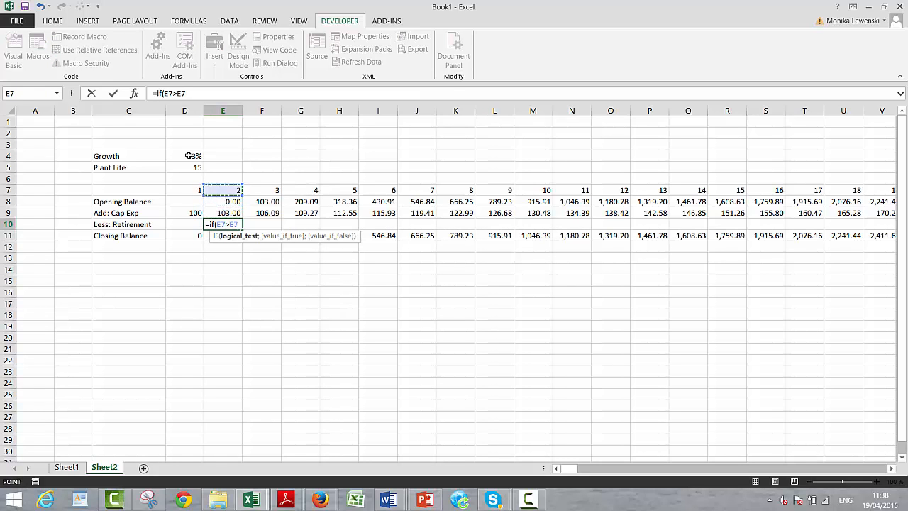
pyautogui.press('Left')
pyautogui.press('F4')
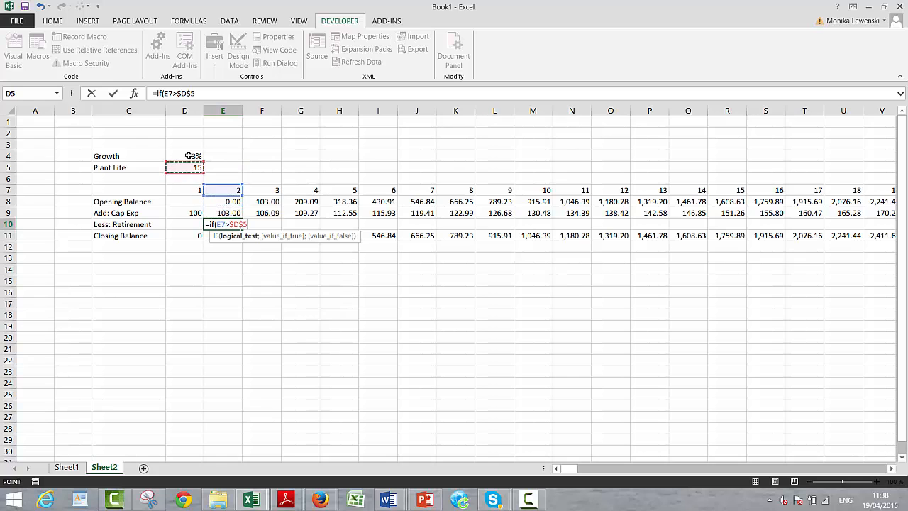
# - Complete the E10 retirement formula with OFFSET(E9;0;-$D$5) as the true result and accept the closing-bracket correction
pyautogui.write(';offset(')
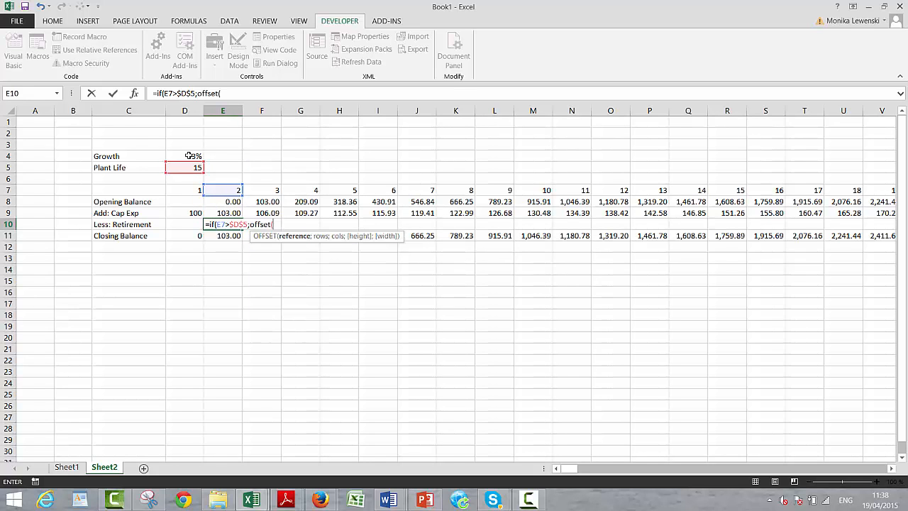
pyautogui.press('Up')
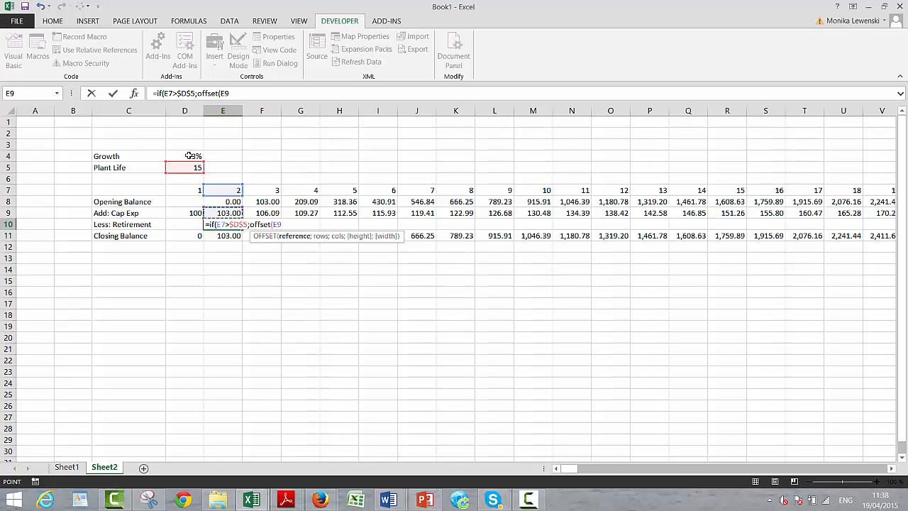
pyautogui.write(';')
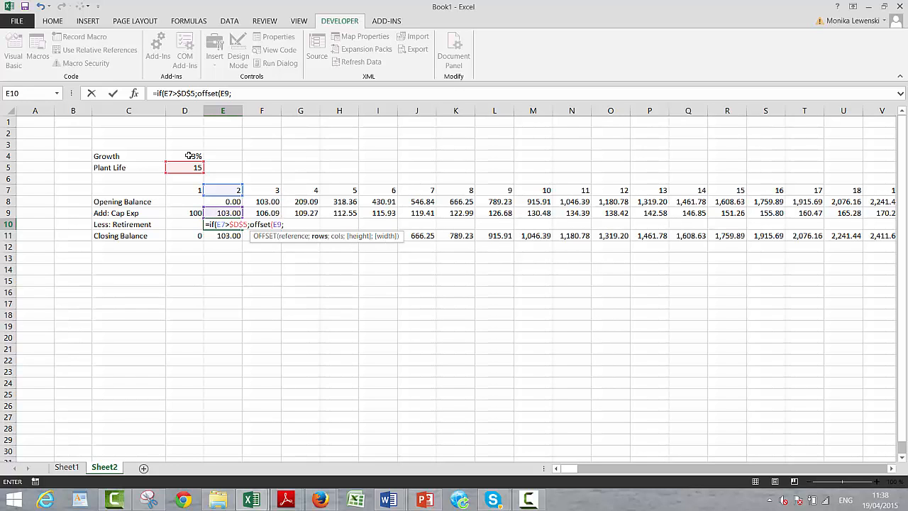
pyautogui.write('0;')
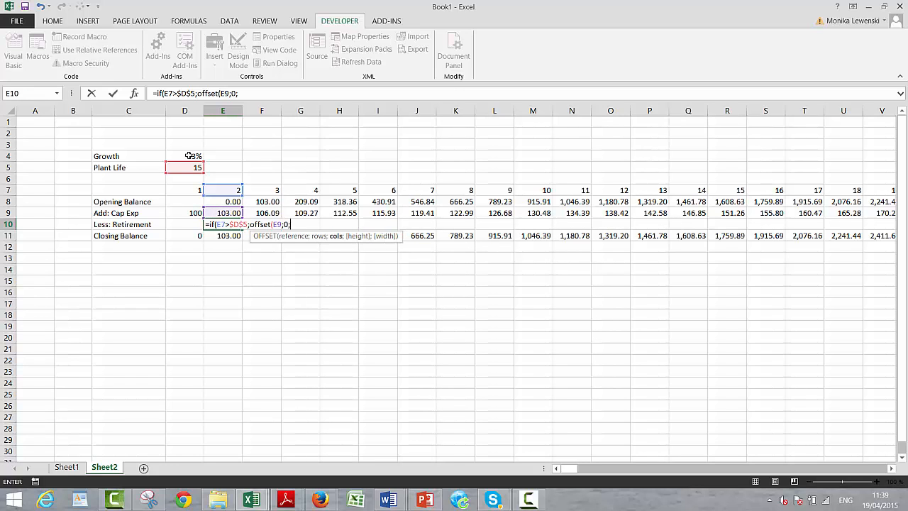
pyautogui.press('Up')
pyautogui.press('Up')
pyautogui.press('Up')
pyautogui.press('Up')
pyautogui.press('Up')
pyautogui.press('Left')
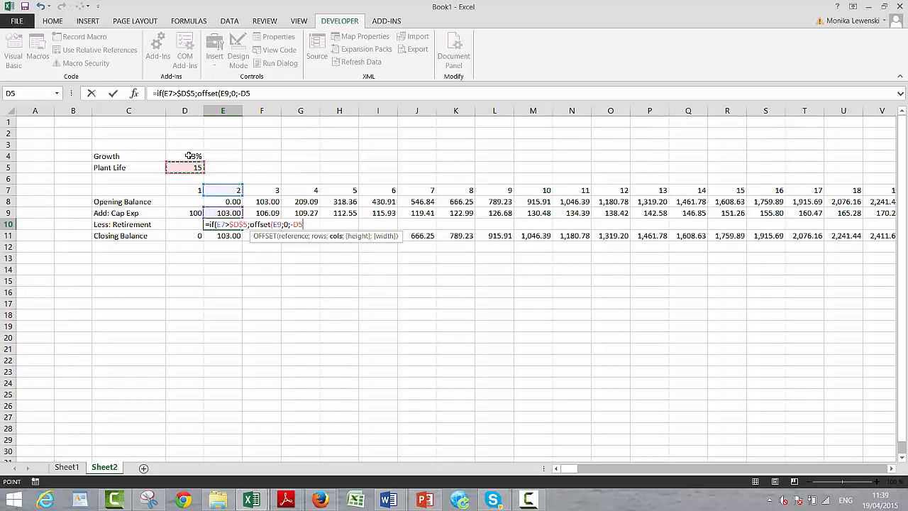
pyautogui.press('F4')
pyautogui.write(')')
pyautogui.press('Return')
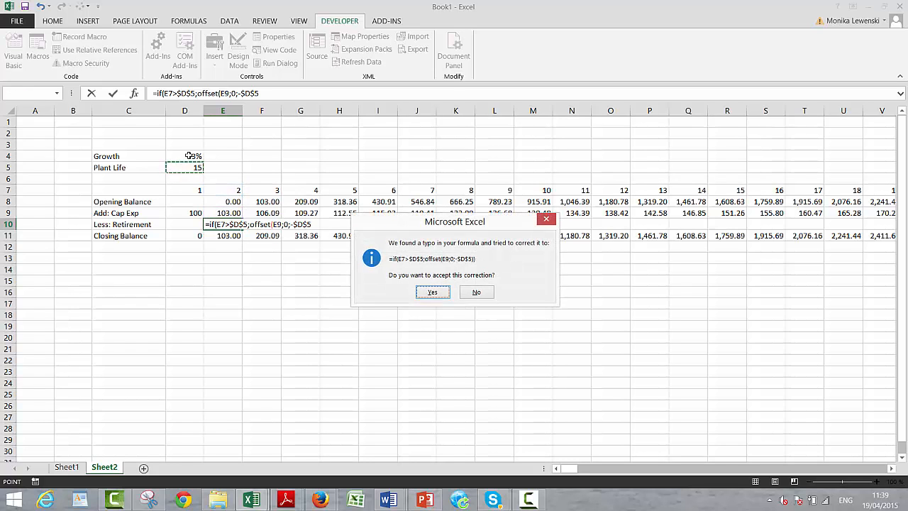
pyautogui.press('Return')
pyautogui.click(188, 155)
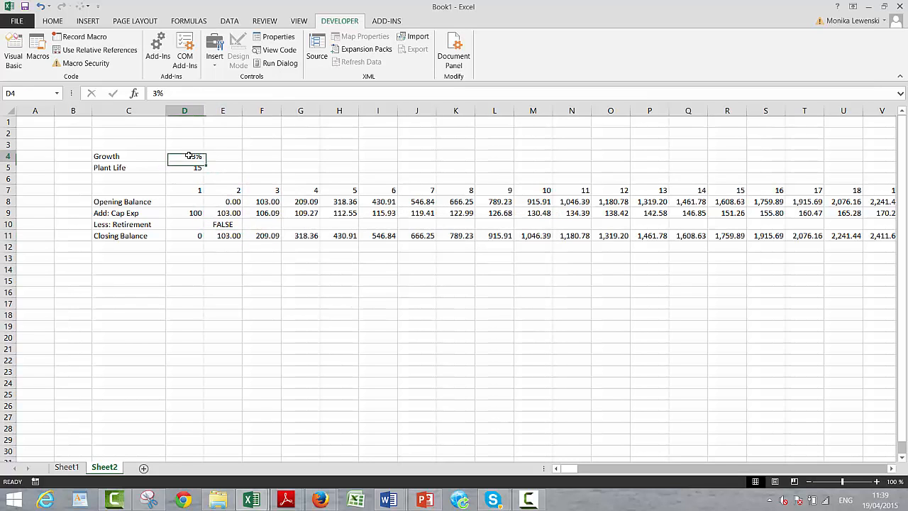
pyautogui.hotkey('ctrl', 'shift', 'Right')
pyautogui.hotkey('ctrl', 'r')
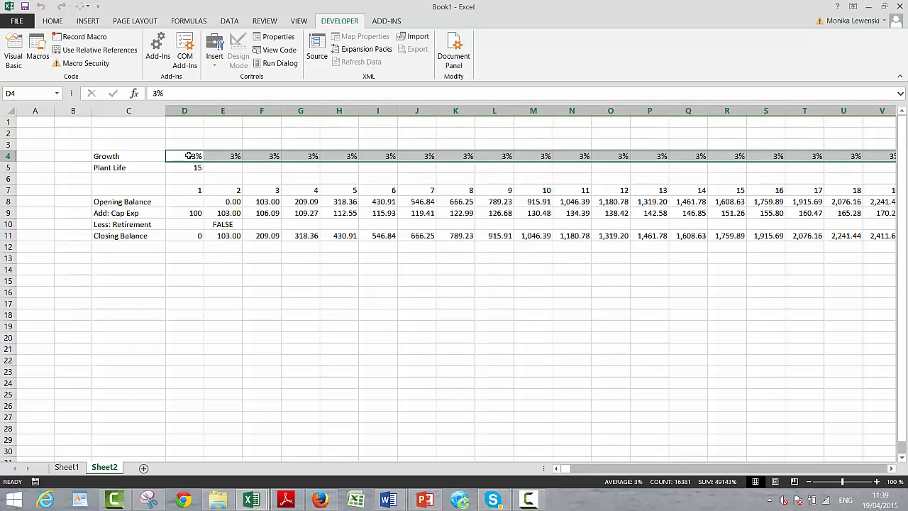
pyautogui.press('Right')
pyautogui.hotkey('shift', 'Right')
pyautogui.hotkey('ctrl', 'shift', 'Right')
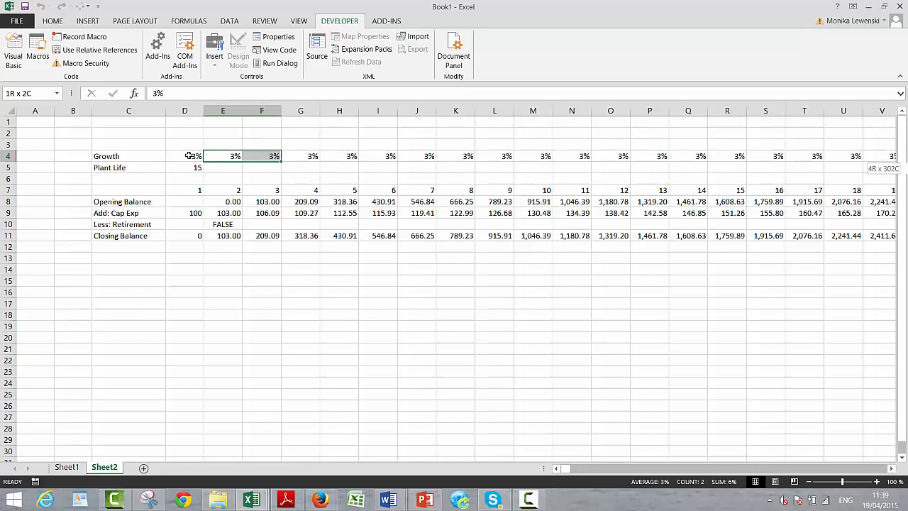
pyautogui.press('Left')
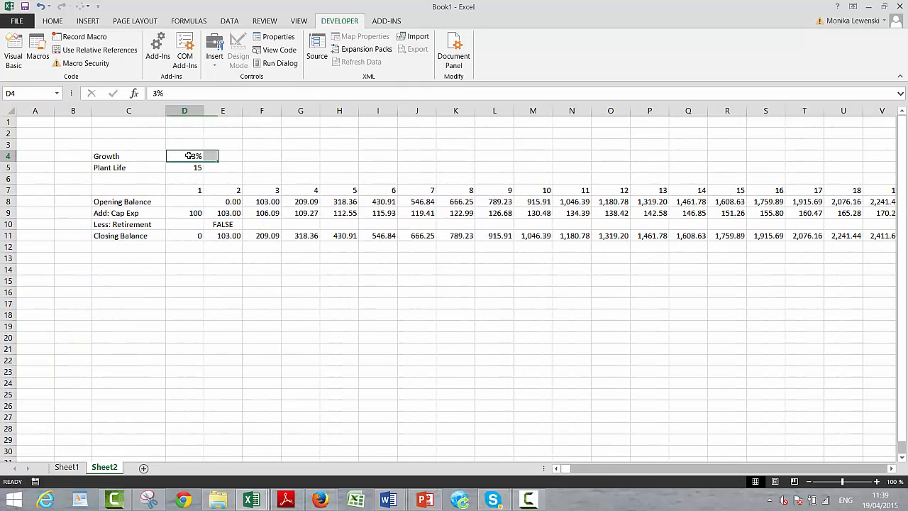
pyautogui.press('Left')
pyautogui.press('Down')
pyautogui.press('Down')
pyautogui.press('Down')
pyautogui.press('Down')
pyautogui.press('Down')
pyautogui.press('Down')
pyautogui.press('Right')
pyautogui.press('Right')
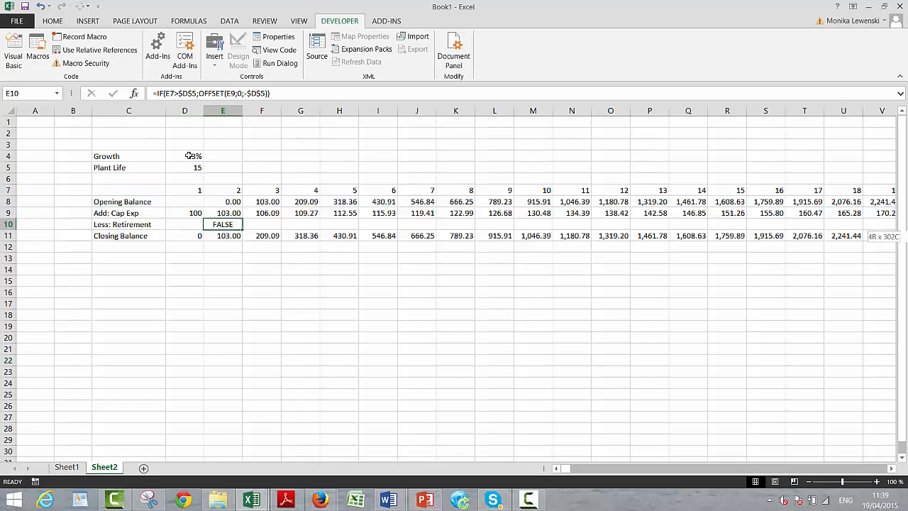
pyautogui.hotkey('ctrl', 'shift', 'Right')
pyautogui.press('Left')
pyautogui.press('Left')
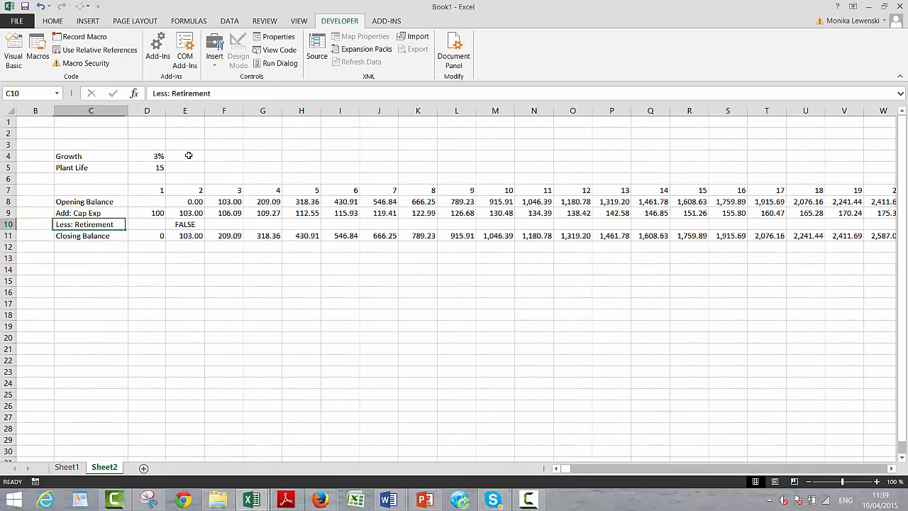
pyautogui.press('Right')
pyautogui.press('Right')
pyautogui.click(189, 156)
pyautogui.hotkey('ctrl', 'shift', 'Right')
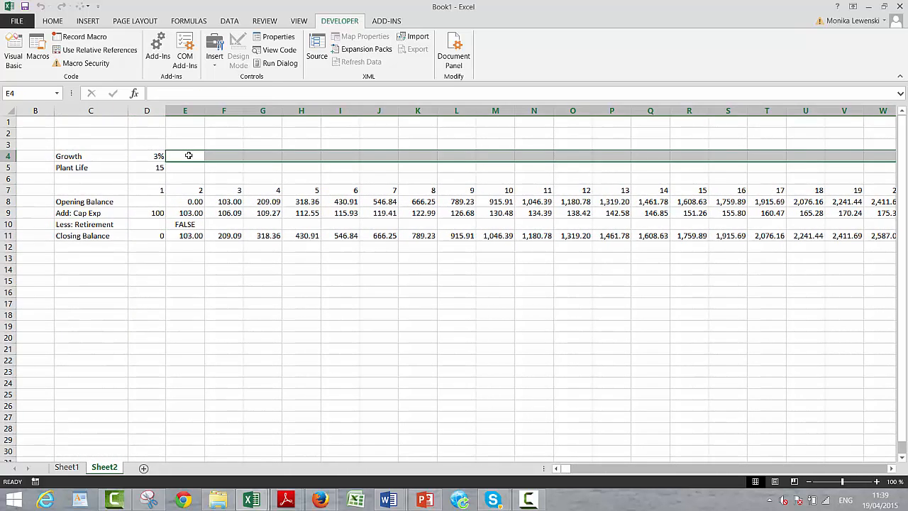
# - Fill the Less: Retirement formula from E10 across all periods in row 10
pyautogui.press('Left')
pyautogui.press('Down')
pyautogui.press('Down')
pyautogui.press('Down')
pyautogui.press('Down')
pyautogui.press('Down')
pyautogui.press('Down')
pyautogui.press('Right')
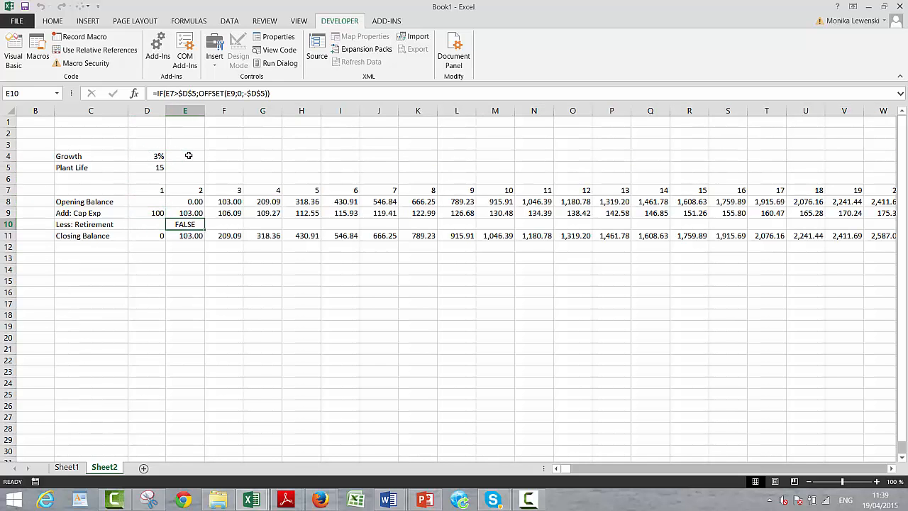
pyautogui.hotkey('ctrl', 'shift', 'Right')
pyautogui.hotkey('ctrl', 'r')
# - Review the Less: Retirement row across the early and later periods to check where retirements begin
pyautogui.press('Right')
pyautogui.press('Right')
pyautogui.press('Right')
pyautogui.press('Right')
pyautogui.press('Right')
pyautogui.press('Right')
pyautogui.press('Right')
pyautogui.press('Right')
pyautogui.press('Right')
pyautogui.press('Right')
pyautogui.press('Right')
pyautogui.press('Right')
pyautogui.press('Right')
pyautogui.press('Right')
pyautogui.press('Right')
pyautogui.press('Right')
pyautogui.press('Right')
pyautogui.press('Right')
pyautogui.press('Right')
pyautogui.press('Right')
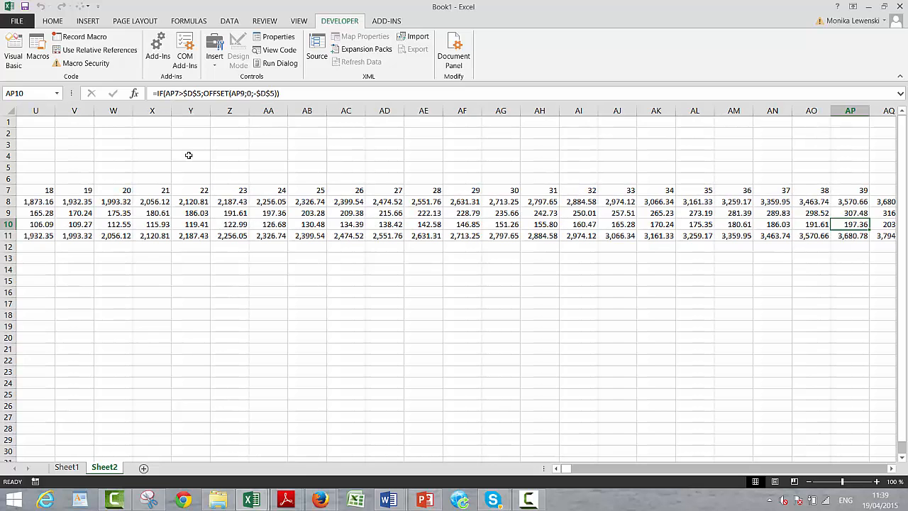
pyautogui.press('Left')
pyautogui.press('Left')
pyautogui.press('Left')
pyautogui.press('Left')
pyautogui.press('Left')
pyautogui.press('Left')
pyautogui.press('Left')
pyautogui.press('Left')
pyautogui.press('Left')
pyautogui.press('Left')
pyautogui.press('Left')
pyautogui.press('Left')
pyautogui.press('Left')
pyautogui.press('Left')
pyautogui.press('Left')
pyautogui.press('Left')
pyautogui.press('Left')
pyautogui.press('Left')
pyautogui.press('Left')
pyautogui.press('Left')
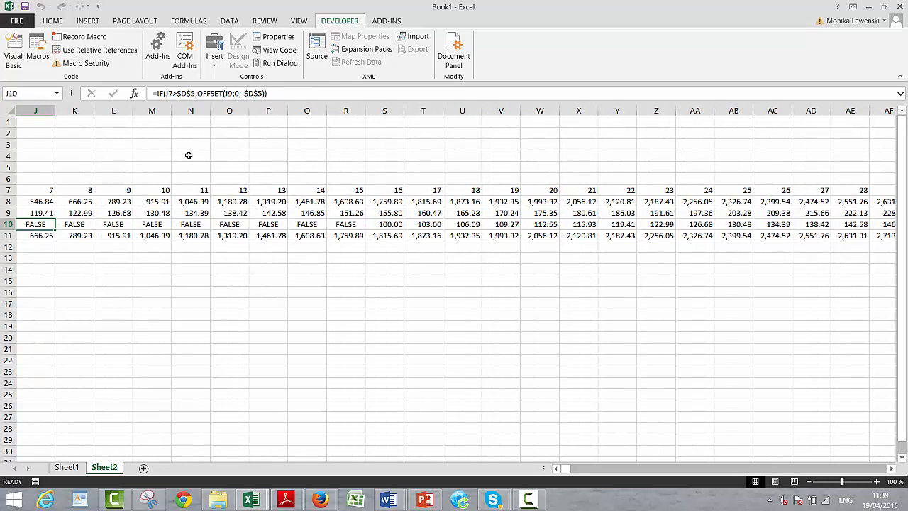
pyautogui.press('Left')
pyautogui.press('Left')
pyautogui.press('Left')
pyautogui.press('Left')
pyautogui.press('Left')
pyautogui.press('Left')
pyautogui.press('Left')
pyautogui.press('Left')
pyautogui.press('Left')
pyautogui.press('Right')
pyautogui.press('Right')
pyautogui.press('Right')
pyautogui.press('Right')
pyautogui.press('Right')
pyautogui.press('Right')
pyautogui.press('Right')
pyautogui.press('Right')
pyautogui.press('Right')
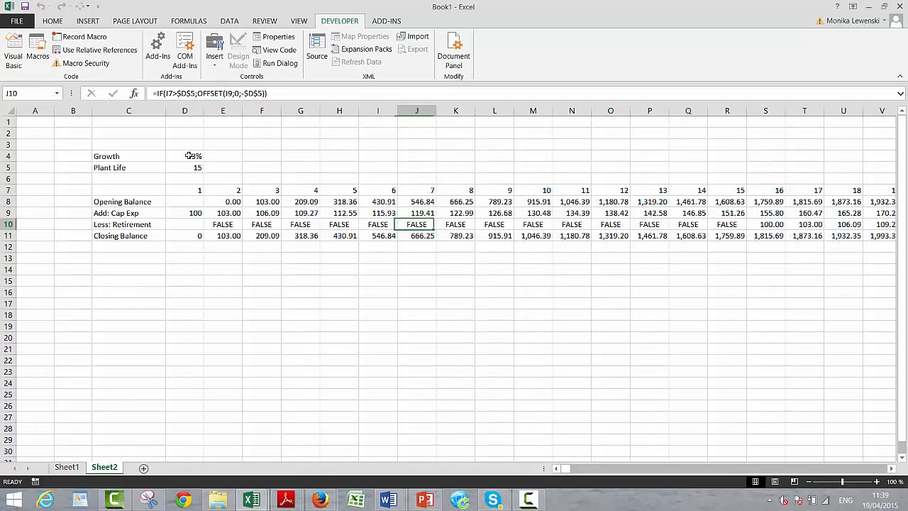
pyautogui.press('Right')
pyautogui.press('Right')
pyautogui.press('Right')
pyautogui.press('Left')
pyautogui.press('Left')
pyautogui.press('Left')
pyautogui.press('Left')
pyautogui.press('Left')
pyautogui.press('Left')
pyautogui.press('Left')
pyautogui.press('Left')
pyautogui.press('Left')
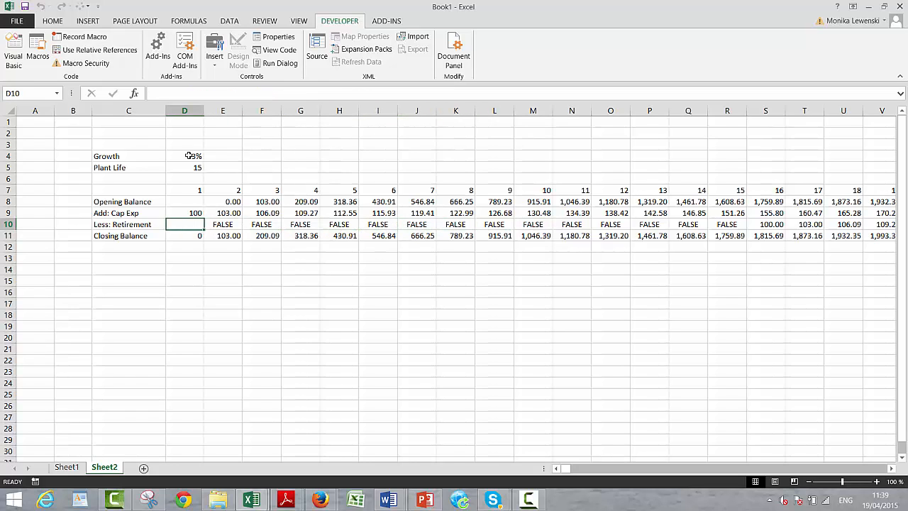
# - Trace the Cap Exp row from period 1 to period 15 and check the retirement cell for period 15
pyautogui.press('Up')
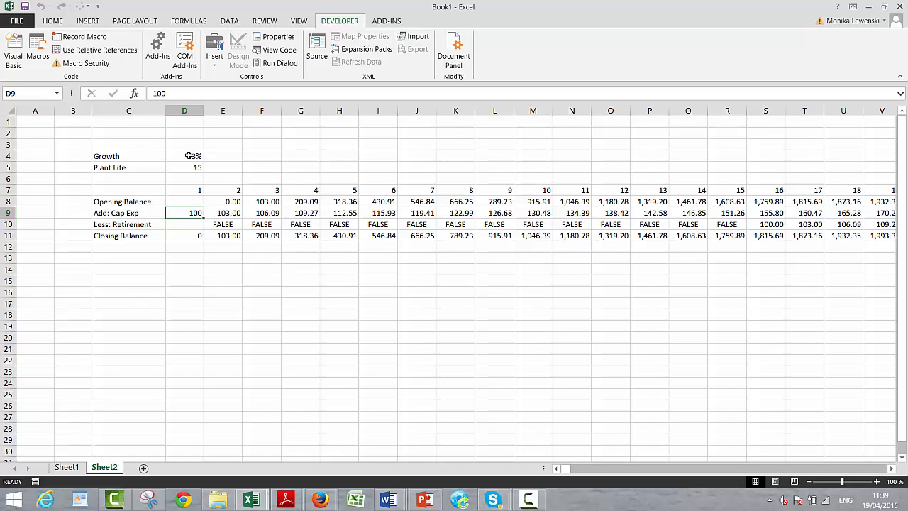
pyautogui.press('Right')
pyautogui.press('Right')
pyautogui.press('Right')
pyautogui.press('Right')
pyautogui.press('Right')
pyautogui.press('Right')
pyautogui.press('Right')
pyautogui.press('Right')
pyautogui.press('Left')
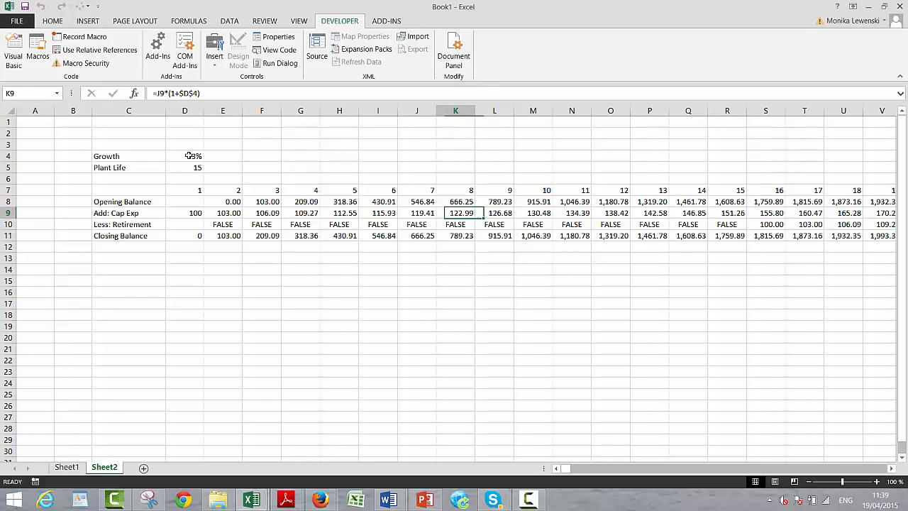
pyautogui.press('Right')
pyautogui.press('Right')
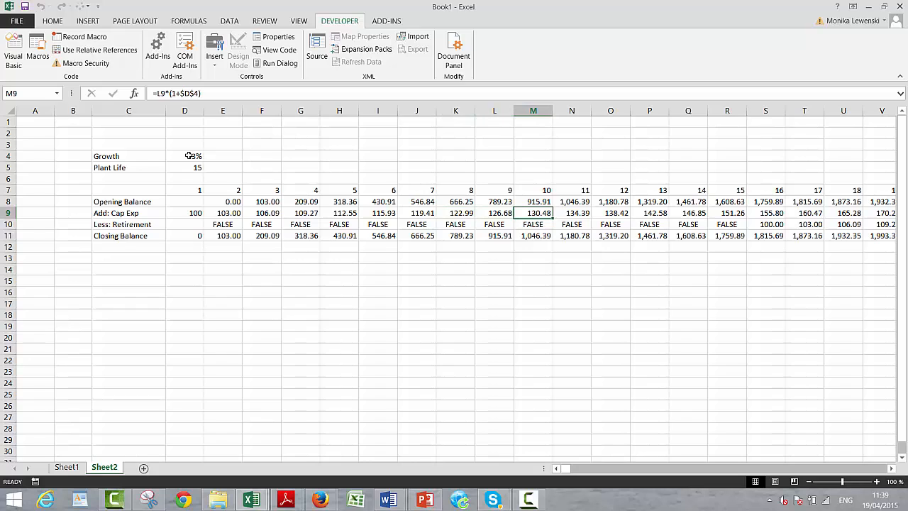
pyautogui.press('Right')
pyautogui.press('Right')
pyautogui.press('Right')
pyautogui.press('Right')
pyautogui.press('Right')
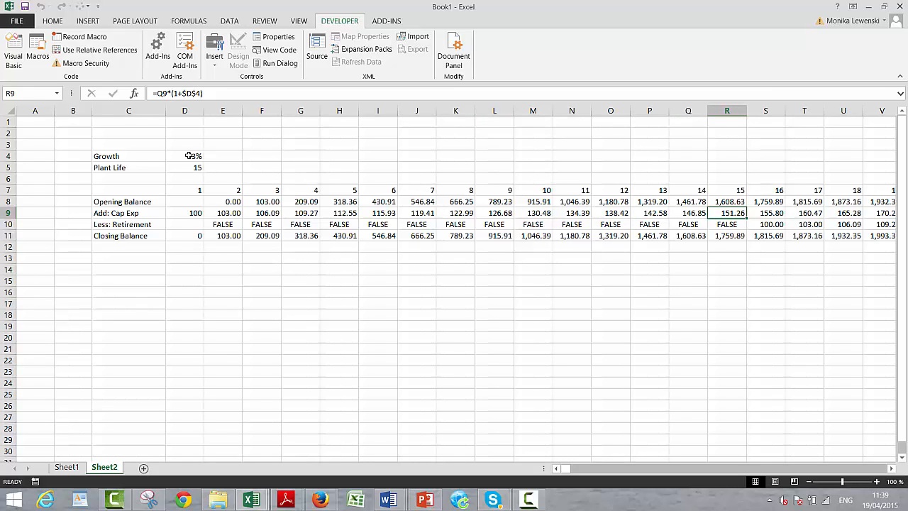
pyautogui.press('Down')
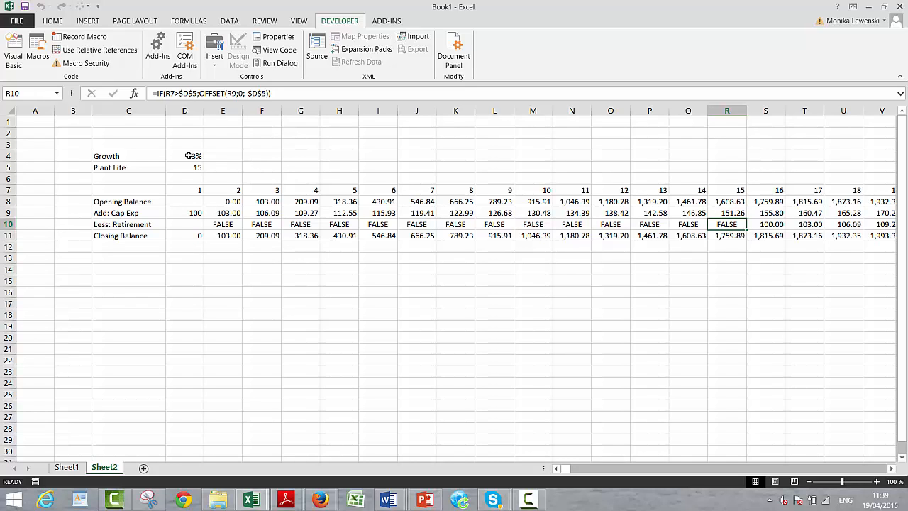
# - Change the retirement condition in E10 to E7>=$D$5, keeping the OFFSET(E9;0;-$D$5) result
pyautogui.press('Left')
pyautogui.press('Left')
pyautogui.press('Left')
pyautogui.press('Left')
pyautogui.press('Left')
pyautogui.press('Left')
pyautogui.press('Left')
pyautogui.press('Left')
pyautogui.press('Left')
pyautogui.press('Left')
pyautogui.press('Left')
pyautogui.press('Left')
pyautogui.press('Left')
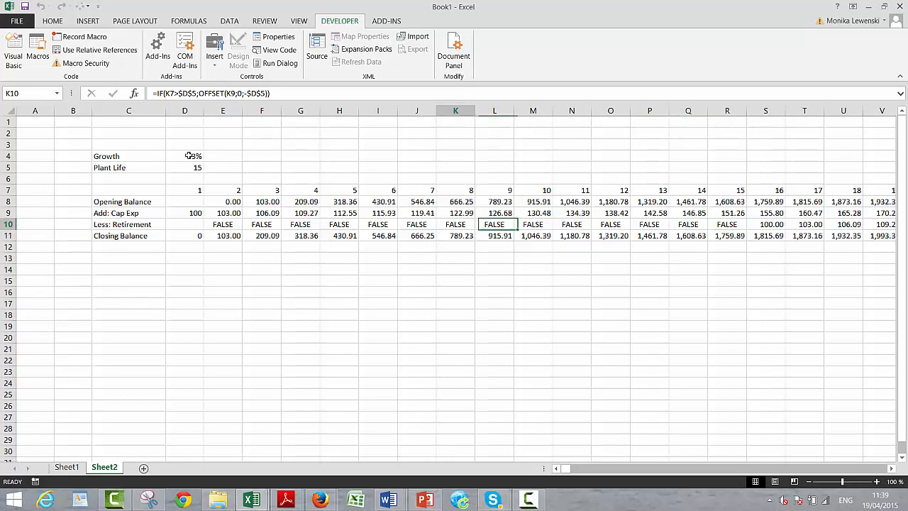
pyautogui.press('F2')
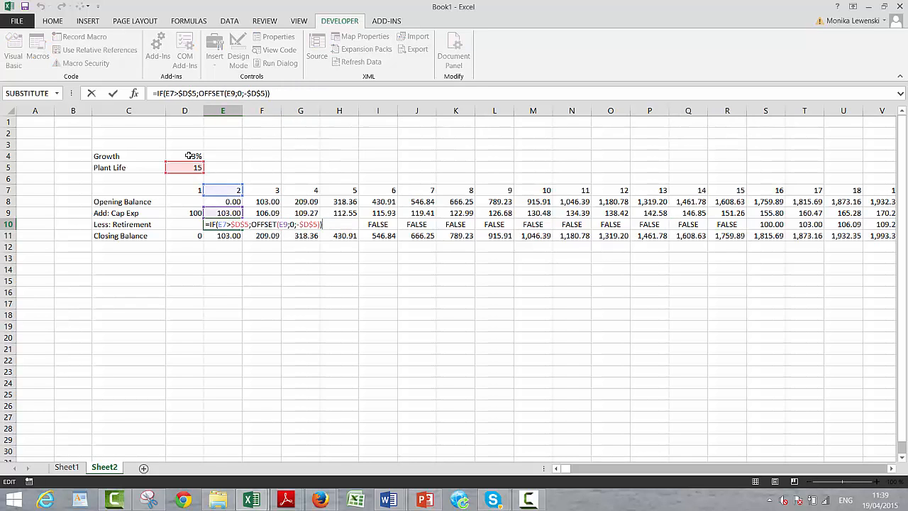
pyautogui.press('Left')
pyautogui.press('Left')
pyautogui.press('Left')
pyautogui.press('Left')
pyautogui.press('Left')
pyautogui.press('Left')
pyautogui.press('Left')
pyautogui.press('Left')
pyautogui.press('Left')
pyautogui.press('Left')
pyautogui.press('Left')
pyautogui.press('Left')
pyautogui.press('Left')
pyautogui.press('Left')
pyautogui.press('Left')
pyautogui.press('Left')
pyautogui.press('Left')
pyautogui.press('Left')
pyautogui.press('Left')
pyautogui.press('Left')
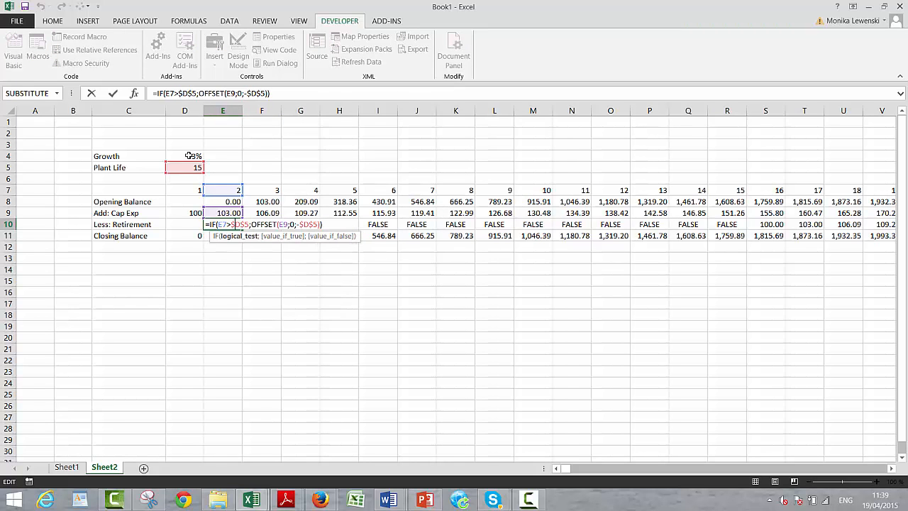
pyautogui.write('=')
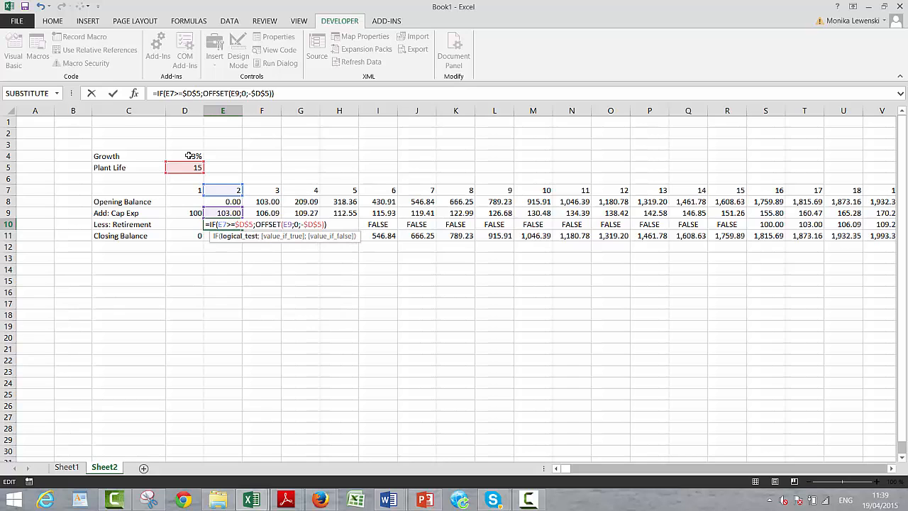
pyautogui.press('Return')
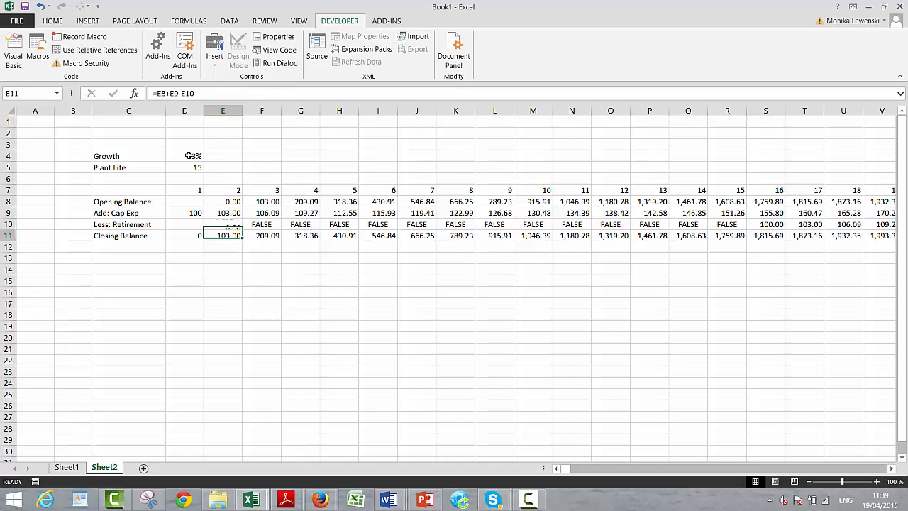
# - Fill the Less: Retirement formula with the E7>=$D$5 condition from E10 across all periods in row 10
pyautogui.press('Up')
pyautogui.hotkey('ctrl', 'shift', 'Right')
pyautogui.hotkey('ctrl', 'r')
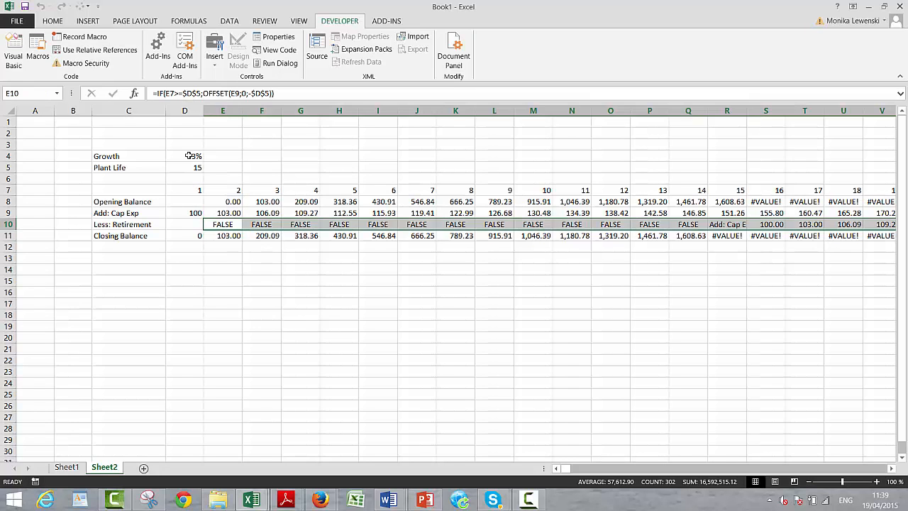
pyautogui.hotkey('ctrl', 'shift', 'Left')
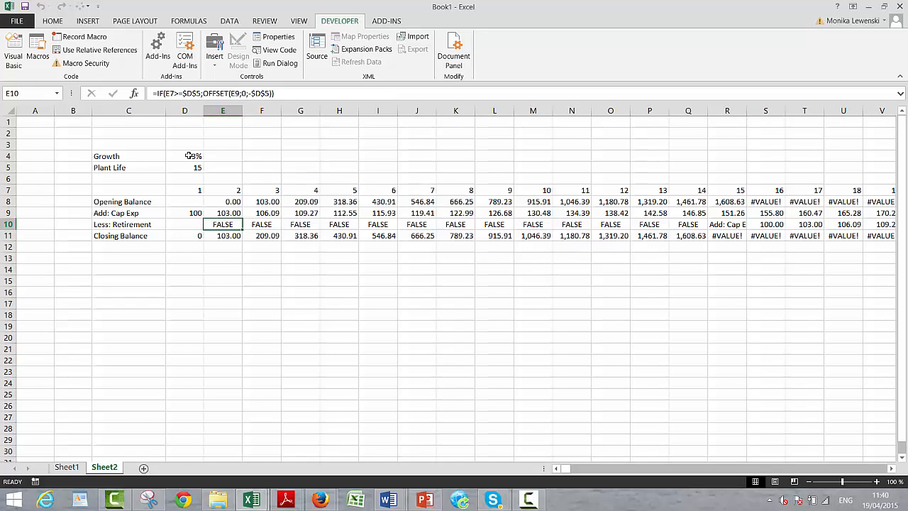
# - Change the retirement condition in E10 to E7>$D$5 and refill the formula across all periods in row 10
pyautogui.press('Left')
pyautogui.press('Right')
pyautogui.press('F2')
pyautogui.press('Left')
pyautogui.press('Left')
pyautogui.press('Left')
pyautogui.press('Left')
pyautogui.press('Left')
pyautogui.press('Left')
pyautogui.press('Left')
pyautogui.press('Left')
pyautogui.press('Left')
pyautogui.press('Left')
pyautogui.press('Left')
pyautogui.press('Left')
pyautogui.press('Left')
pyautogui.press('Left')
pyautogui.press('Left')
pyautogui.press('Left')
pyautogui.press('Left')
pyautogui.press('Left')
pyautogui.press('Left')
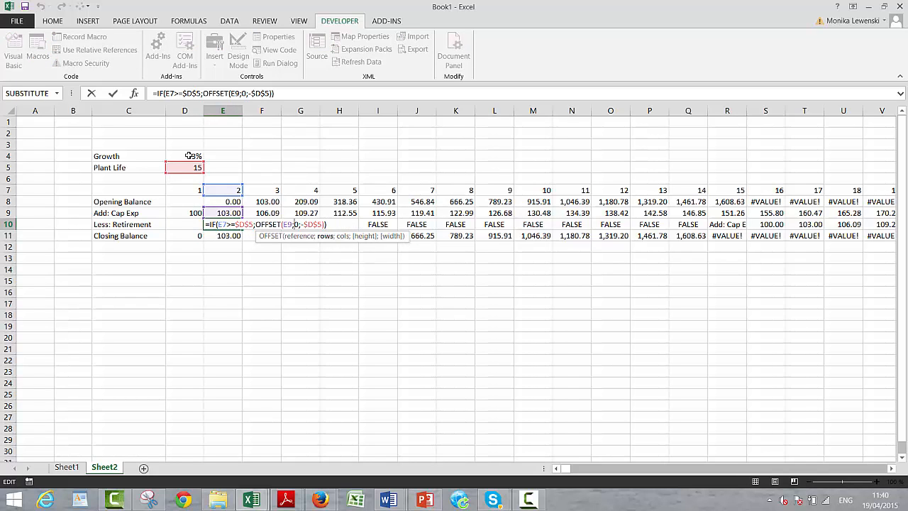
pyautogui.press('Left')
pyautogui.press('Left')
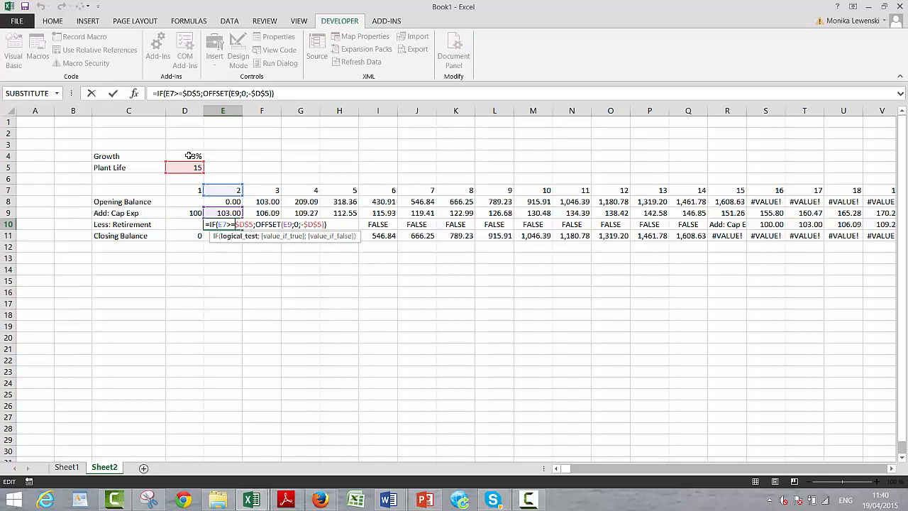
pyautogui.press('BackSpace')
pyautogui.hotkey('ctrl', 'Return')
pyautogui.hotkey('ctrl', 'shift', 'Right')
pyautogui.hotkey('ctrl', 'r')
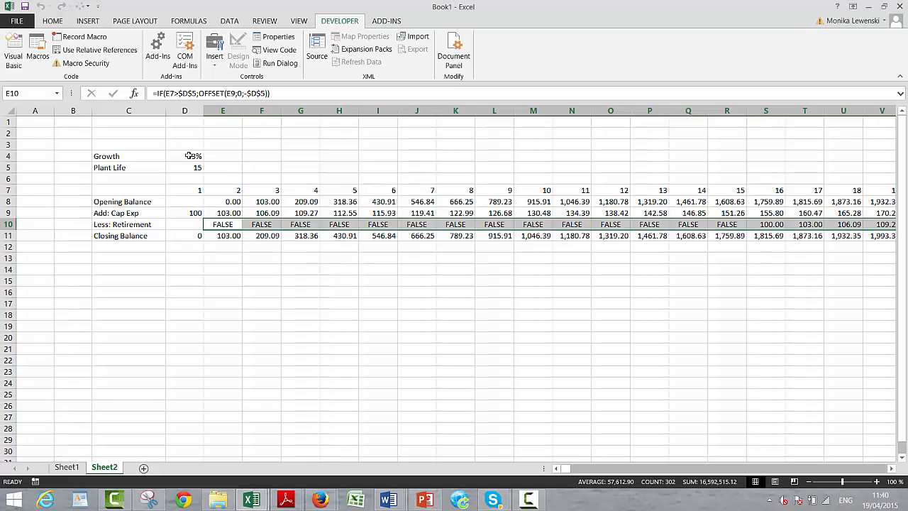
# - Enter the row label Dep Rate in C13, below the closing balance
pyautogui.press('Down')
pyautogui.press('Down')
pyautogui.press('Down')
pyautogui.press('Left')
pyautogui.press('Left')
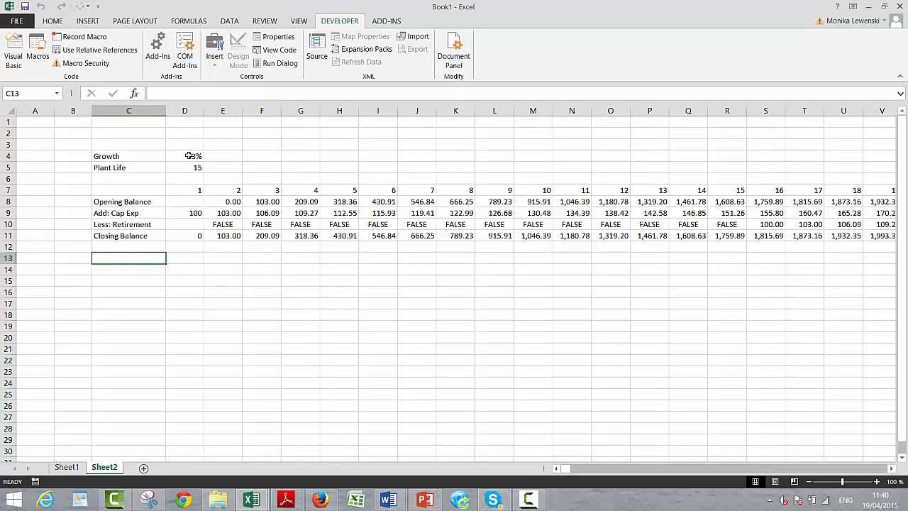
pyautogui.write('D')
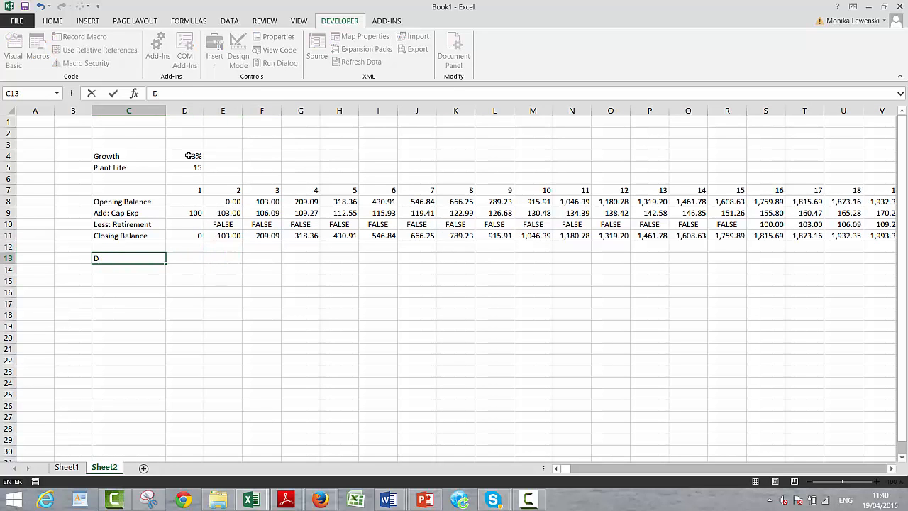
pyautogui.write('pp Ratee')
pyautogui.press('BackSpace')
pyautogui.press('Return')
pyautogui.press('Up')
pyautogui.press('Right')
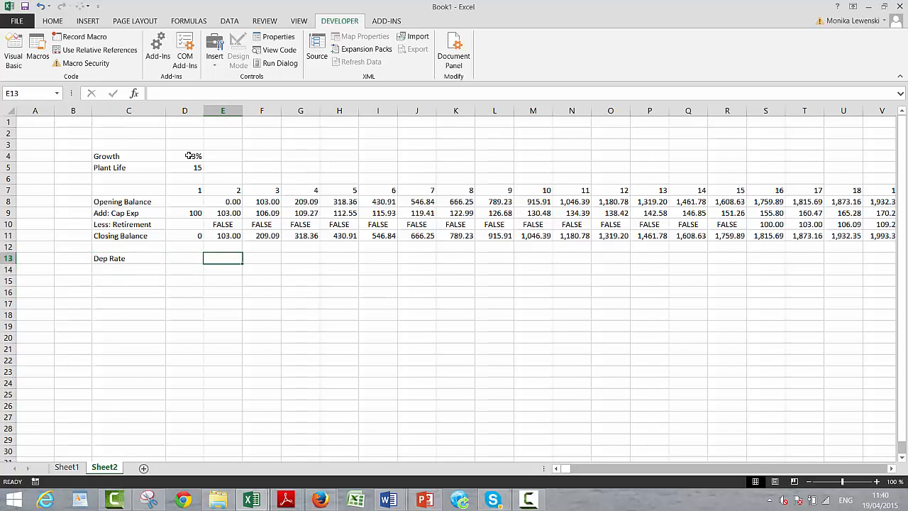
# - Replace the label in C13 with Dep Expense
pyautogui.press('Left')
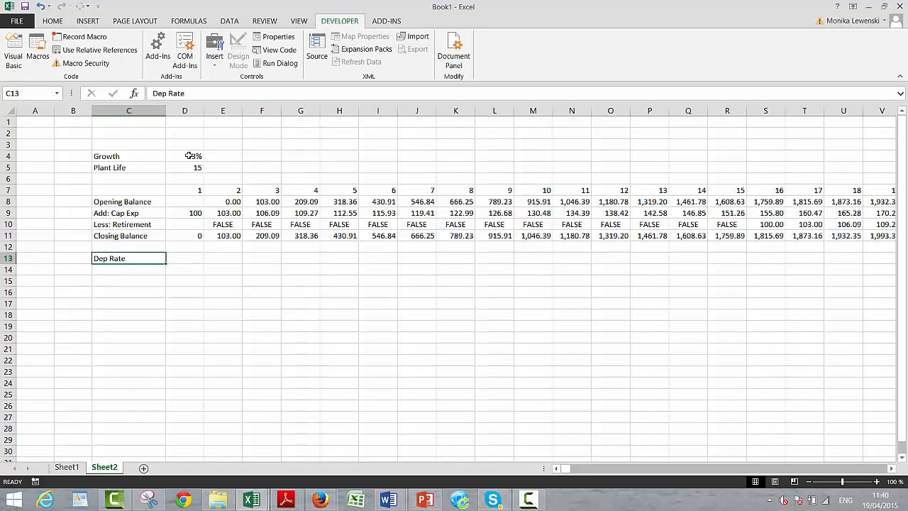
pyautogui.write('Dep Expense')
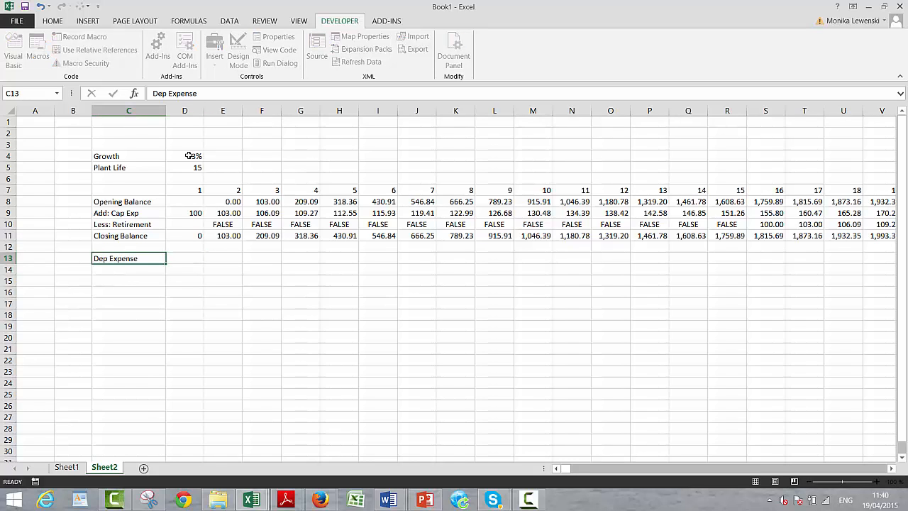
pyautogui.press('Return')
# - Calculate the depreciation rate in D13 as one divided by the plant life, =1/D5
pyautogui.press('Up')
pyautogui.press('Right')
pyautogui.write('=')
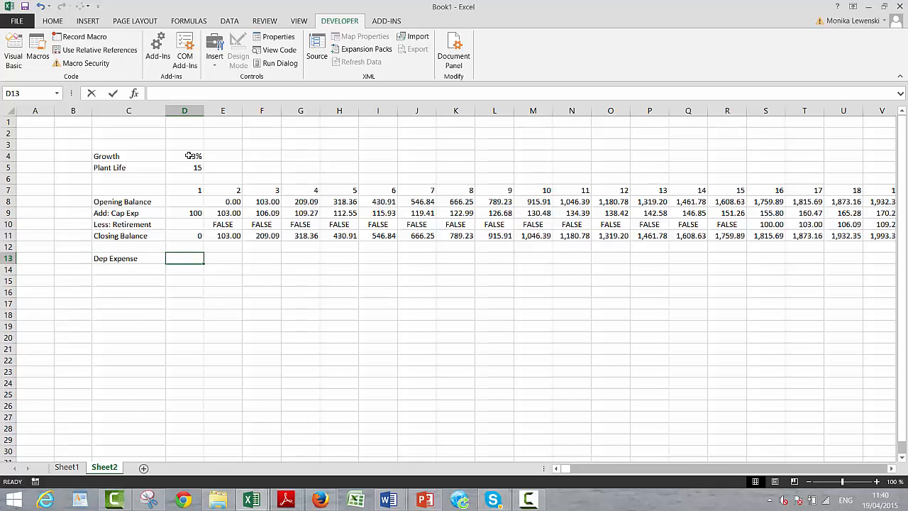
pyautogui.write('1/')
pyautogui.press('Up')
pyautogui.press('Up')
pyautogui.press('Up')
pyautogui.press('Up')
pyautogui.press('Up')
pyautogui.press('Up')
pyautogui.press('Up')
pyautogui.press('Up')
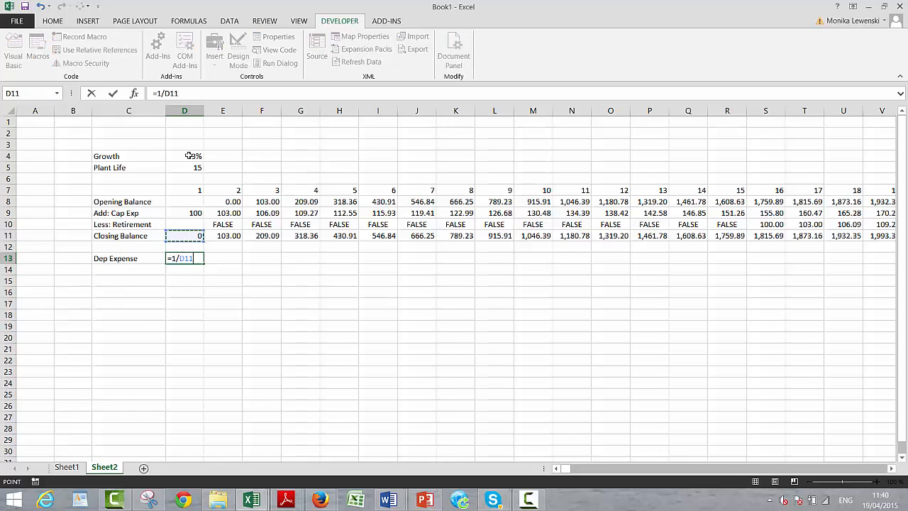
pyautogui.hotkey('ctrl', 'Return')
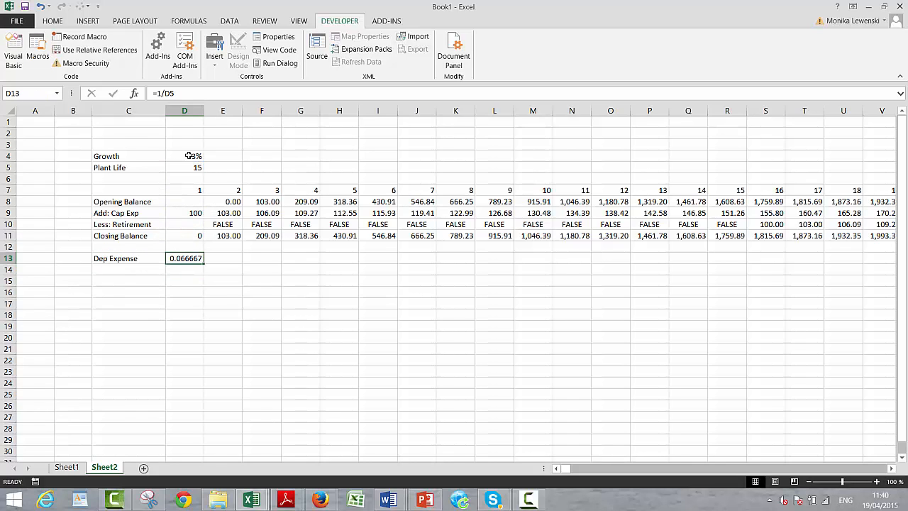
# - Calculate the period 2 depreciation expense in E13 with =E9*$D$13, keeping the rate reference absolute
pyautogui.press('Right')
pyautogui.write('=')
pyautogui.press('Up')
pyautogui.press('Up')
pyautogui.press('Up')
pyautogui.press('Up')
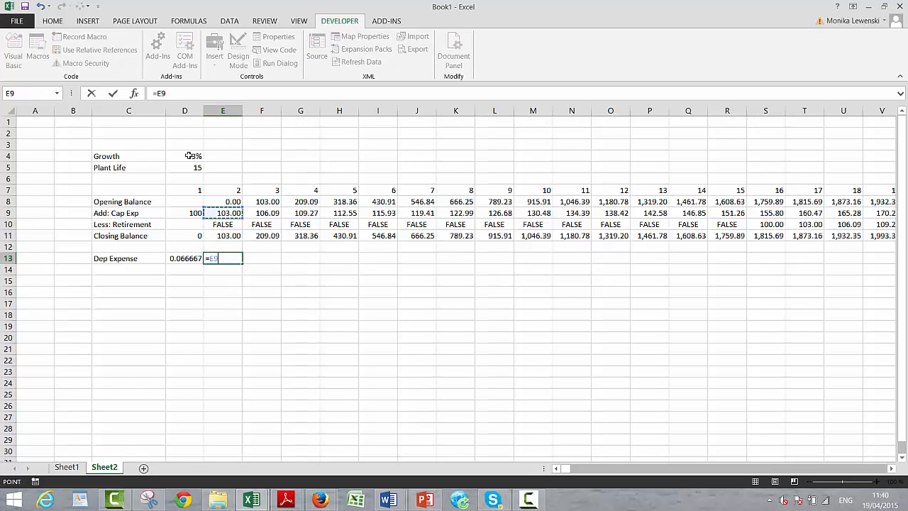
pyautogui.write('*')
pyautogui.press('Left')
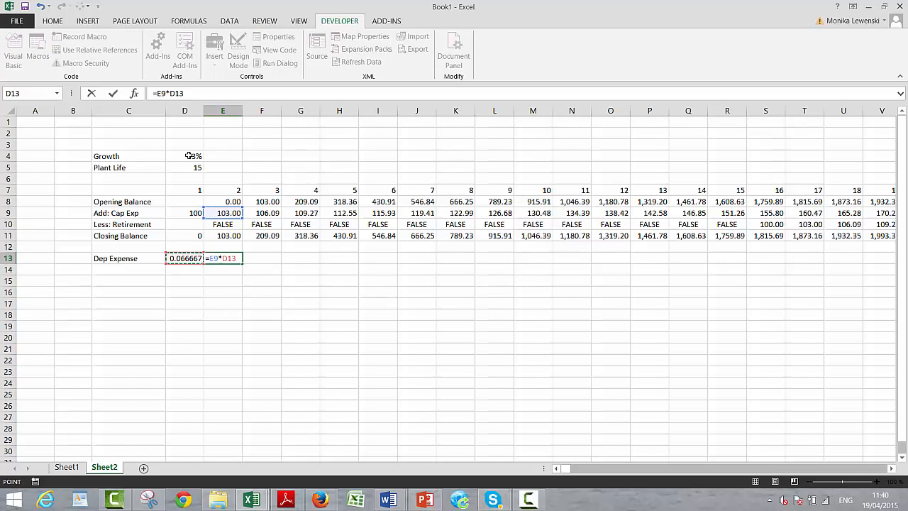
pyautogui.press('F4')
pyautogui.press('Return')
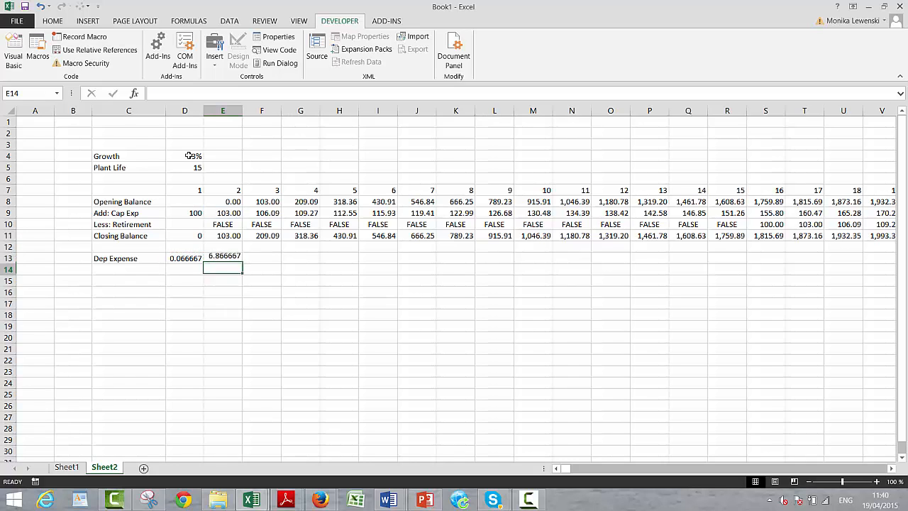
# - Format E13 as a number with two decimals and fill the depreciation expense across all periods in row 13
pyautogui.press('Up')
pyautogui.hotkey('ctrl', 'shift', '1')
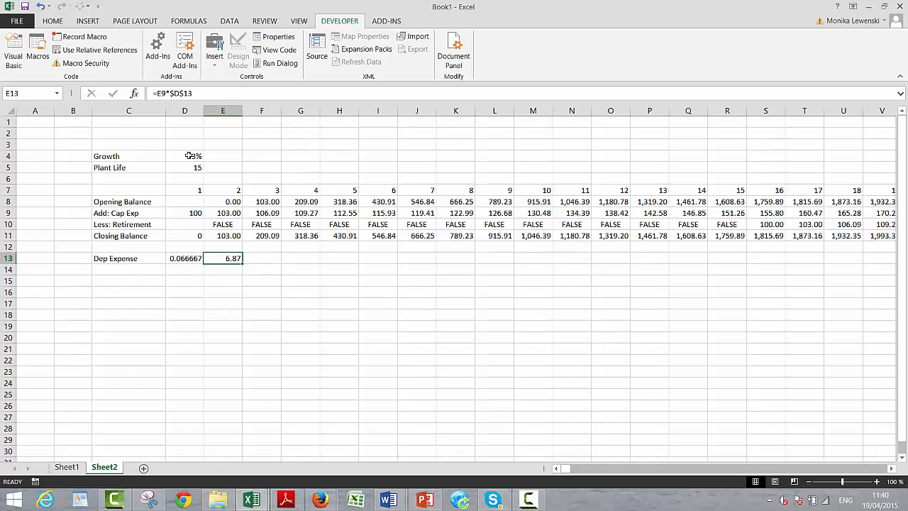
pyautogui.hotkey('ctrl', 'shift', 'r')
# - Enter the row label Acc Dep in C14, directly below Dep Expense
pyautogui.press('Down')
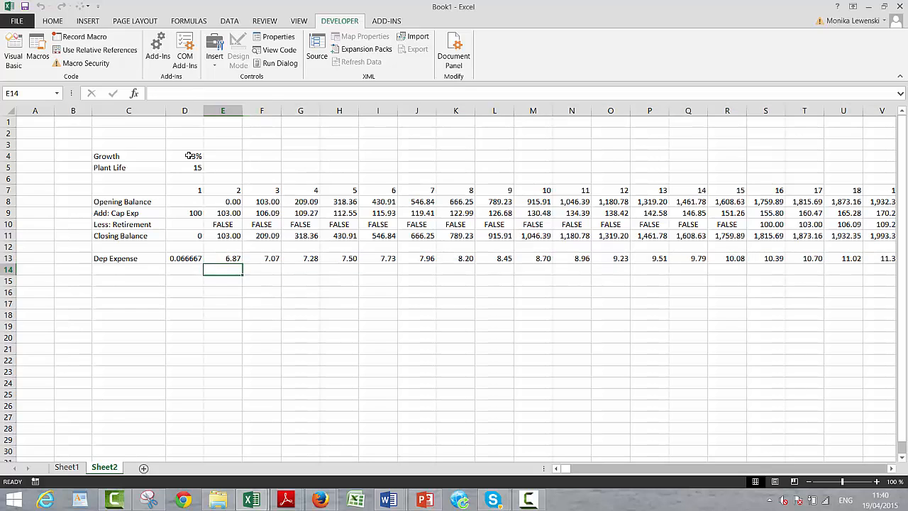
pyautogui.press('Left')
pyautogui.press('Left')
pyautogui.press('Left')
pyautogui.press('Down')
pyautogui.press('Right')
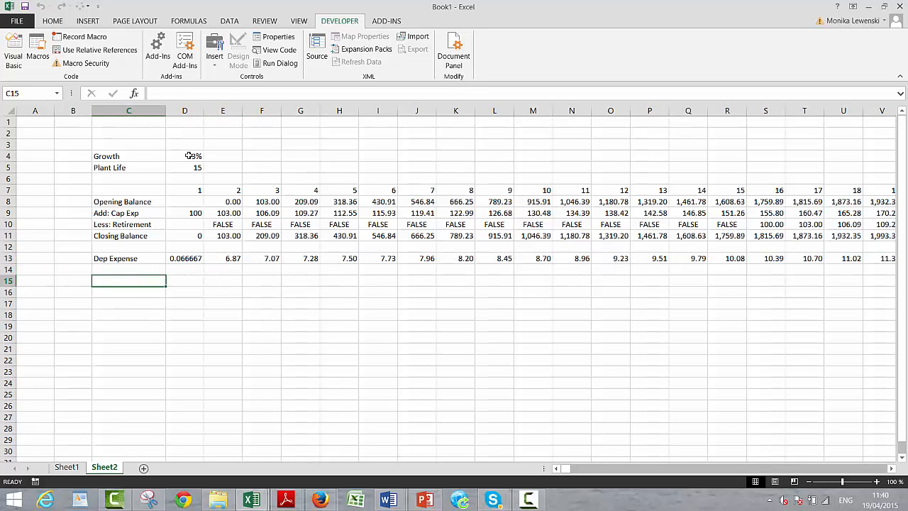
pyautogui.press('Up')
pyautogui.write('A')
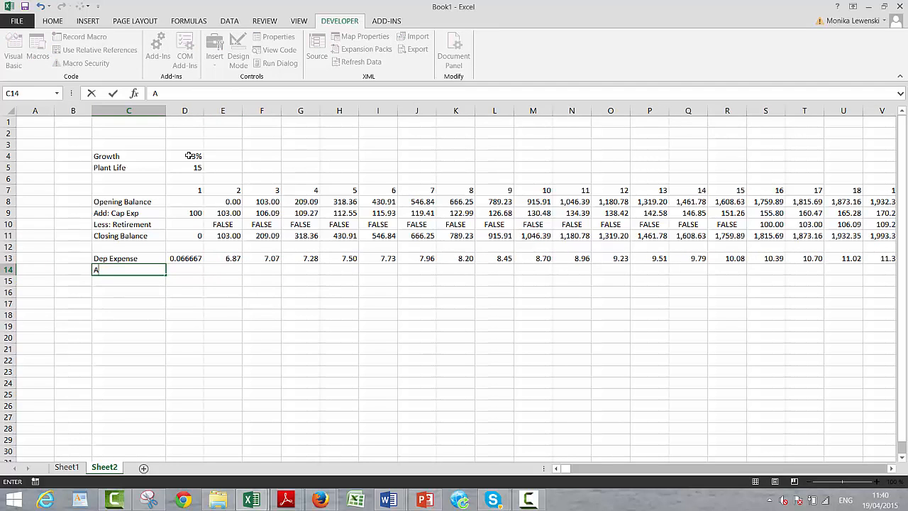
pyautogui.write('cc Dep')
pyautogui.press('Return')
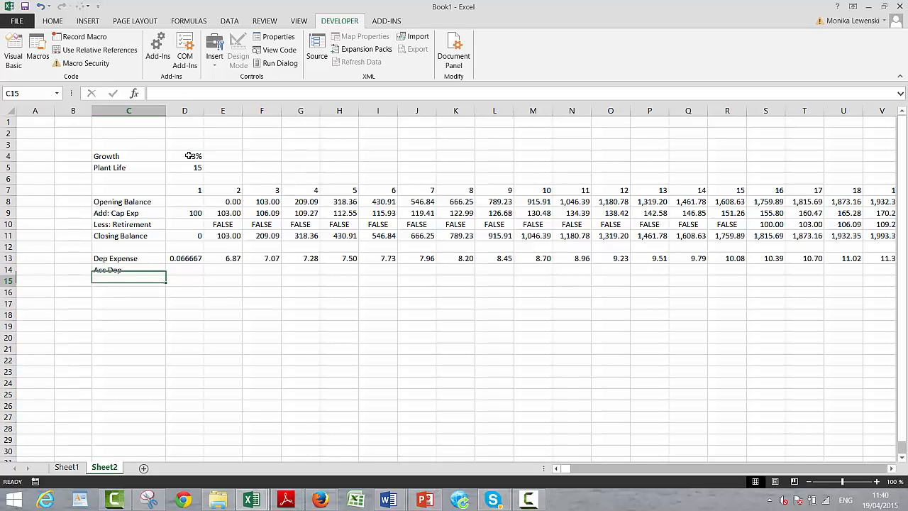
# - Calculate accumulated depreciation in E14 with =D14+E13-E10 and fill it across all periods in row 14
pyautogui.press('Up')
pyautogui.press('Right')
pyautogui.press('Right')
pyautogui.write('=')
pyautogui.press('Left')
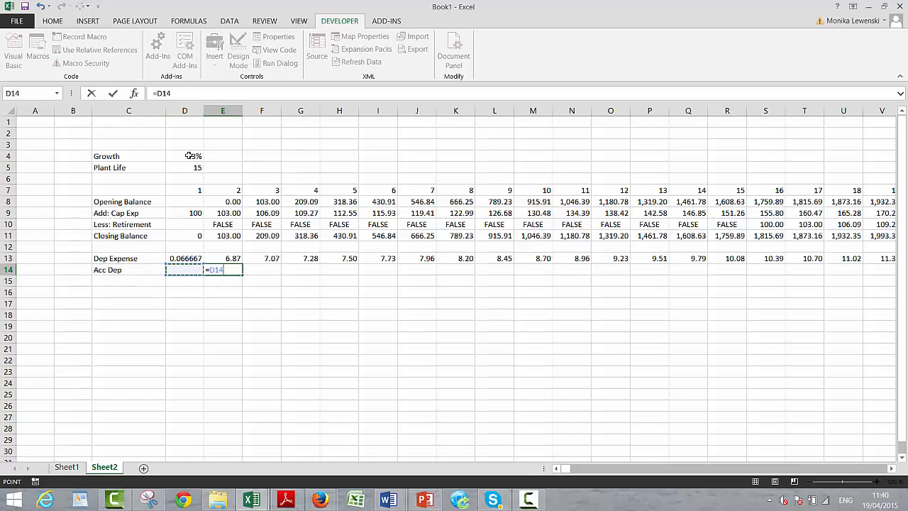
pyautogui.write('+')
pyautogui.press('Up')
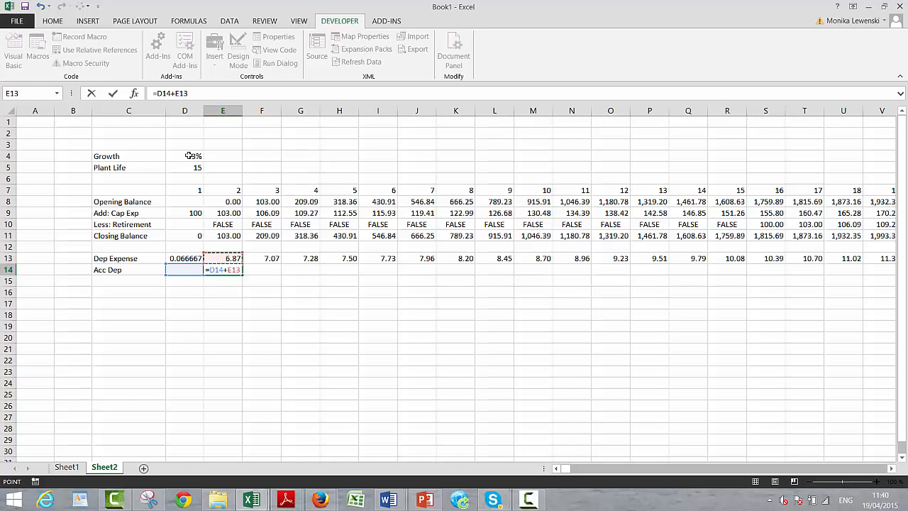
pyautogui.write('-')
pyautogui.press('Up')
pyautogui.press('Up')
pyautogui.press('Up')
pyautogui.press('Up')
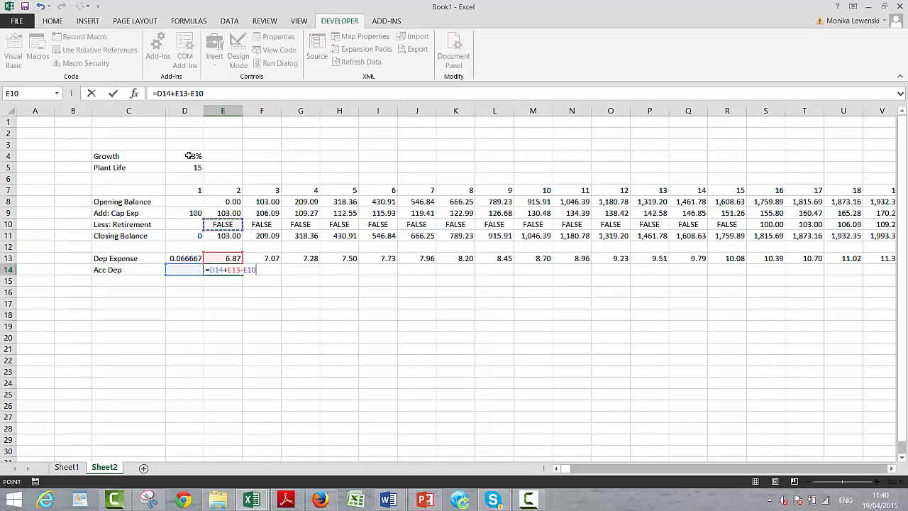
pyautogui.hotkey('ctrl', 'Return')
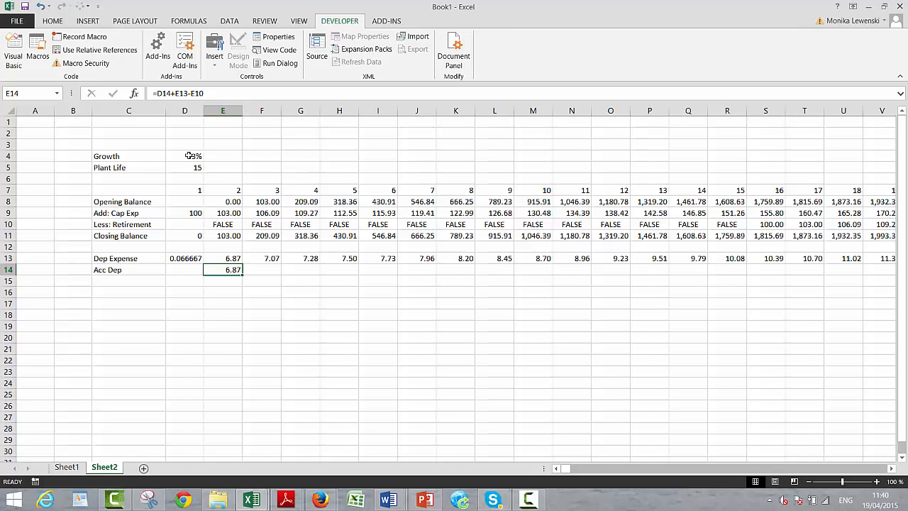
pyautogui.hotkey('ctrl', 'shift', 'r')
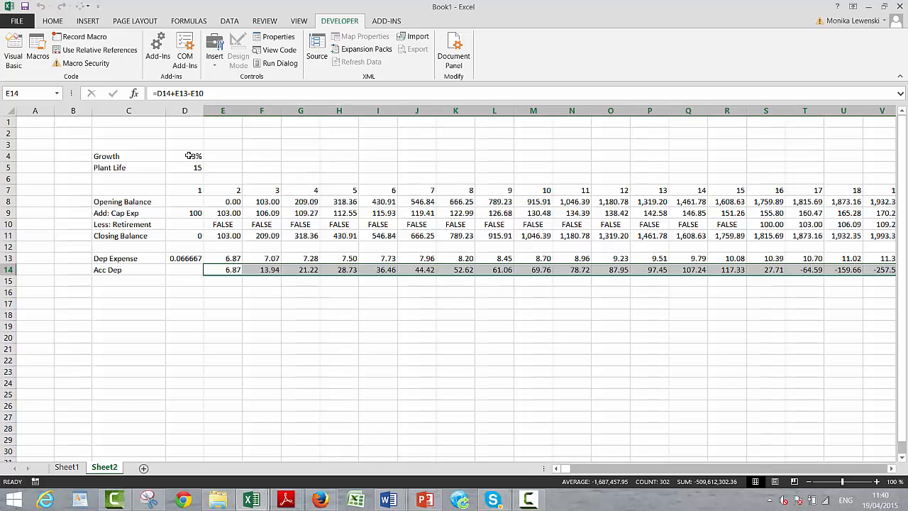
# - Enter the row label Net Plant in C15, directly below Acc Dep
pyautogui.press('Down')
pyautogui.press('Left')
pyautogui.press('Left')
pyautogui.press('Left')
pyautogui.press('Right')
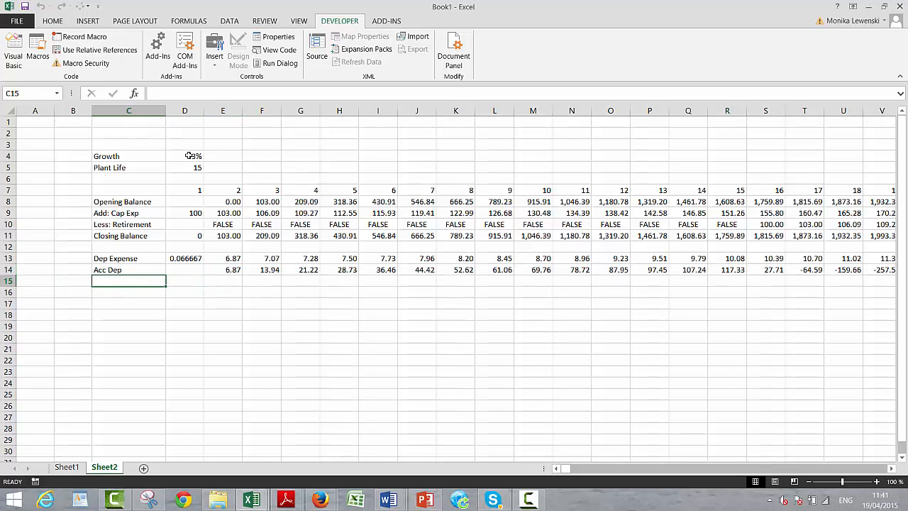
pyautogui.write('Net Plant')
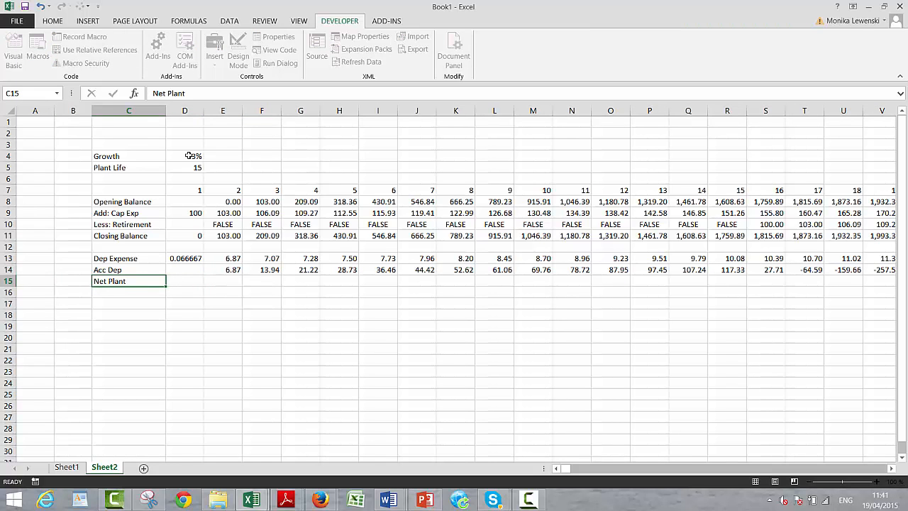
pyautogui.press('Return')
# - Calculate net plant in E15 with =E11-E14 and fill it across all periods in row 15
pyautogui.press('Up')
pyautogui.press('Right')
pyautogui.press('Right')
pyautogui.write('=')
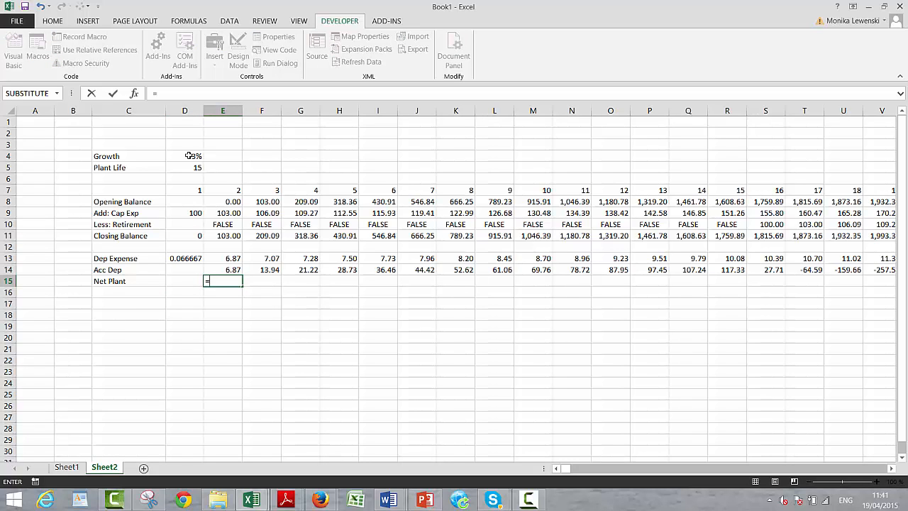
pyautogui.press('Up')
pyautogui.press('Up')
pyautogui.press('Up')
pyautogui.press('Up')
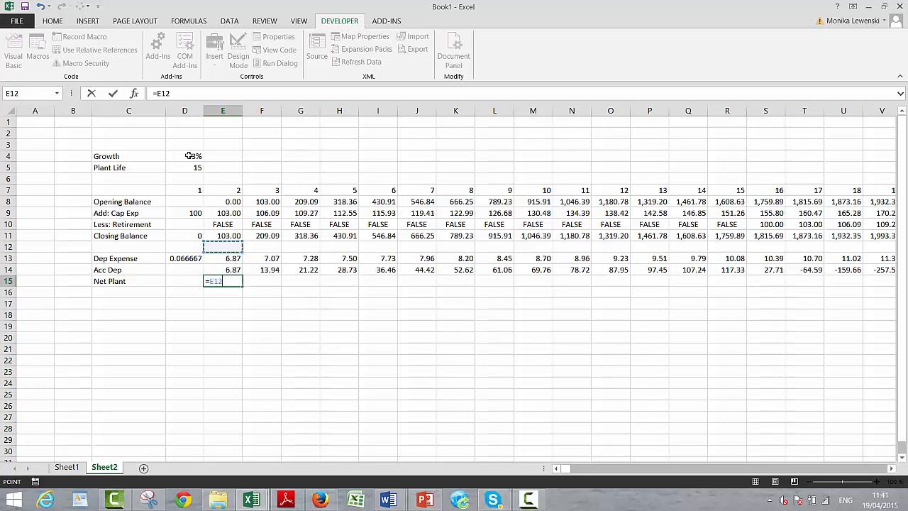
pyautogui.write('-')
pyautogui.press('Up')
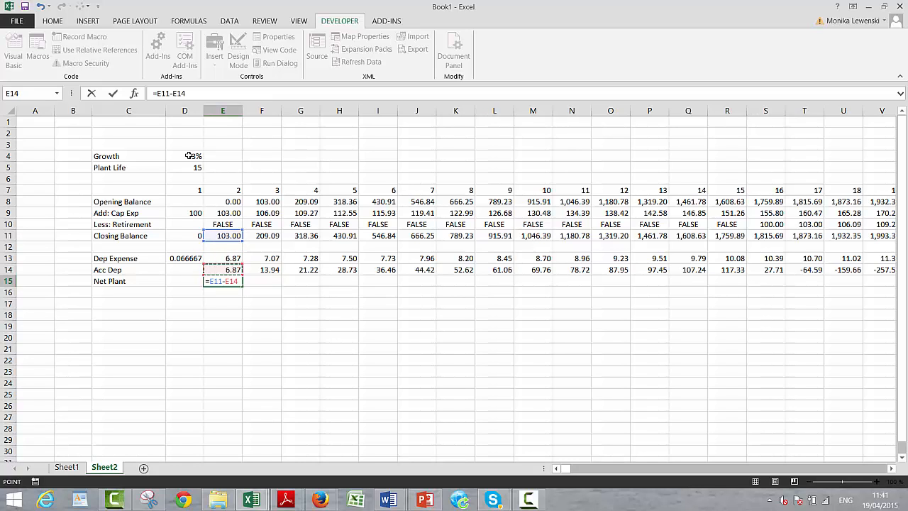
pyautogui.hotkey('ctrl', 'Return')
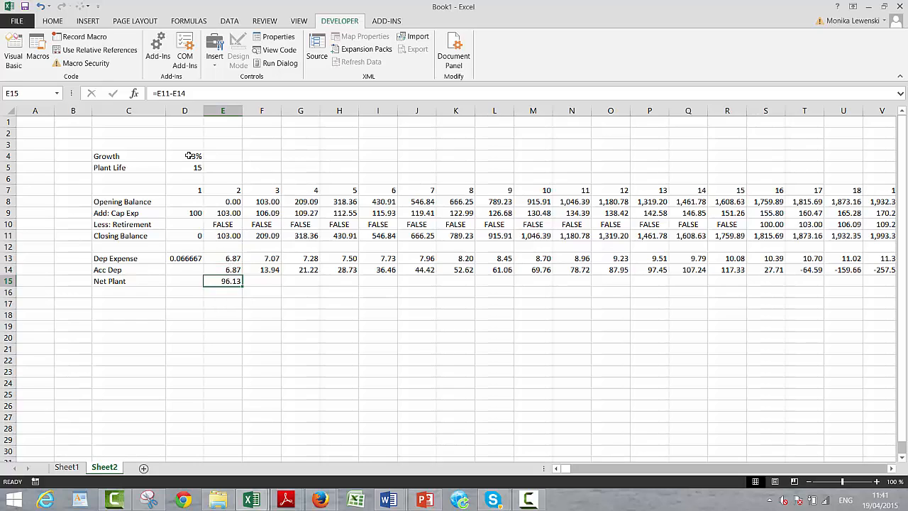
pyautogui.hotkey('ctrl', 'shift', 'Right')
pyautogui.hotkey('ctrl', 'r')
# - Review the Net Plant and Acc Dep rows through the later periods to check that the values are plausible
pyautogui.press('Right')
pyautogui.press('Right')
pyautogui.press('Right')
pyautogui.press('Right')
pyautogui.press('Right')
pyautogui.press('Right')
pyautogui.press('Right')
pyautogui.press('Right')
pyautogui.press('Right')
pyautogui.press('Right')
pyautogui.press('Right')
pyautogui.press('Right')
pyautogui.press('Right')
pyautogui.press('Right')
pyautogui.press('Right')
pyautogui.press('Right')
pyautogui.press('Right')
pyautogui.press('Right')
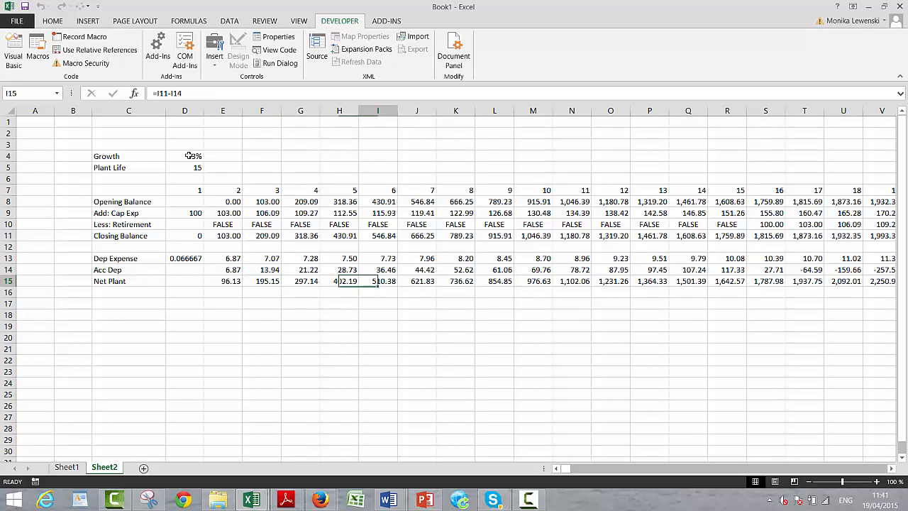
pyautogui.press('Right')
pyautogui.press('Right')
pyautogui.press('Right')
pyautogui.press('Right')
pyautogui.press('Right')
pyautogui.press('Right')
pyautogui.press('Right')
pyautogui.press('Right')
pyautogui.press('Right')
pyautogui.press('Right')
pyautogui.press('Right')
pyautogui.press('Right')
pyautogui.press('Right')
pyautogui.press('Right')
pyautogui.press('Right')
pyautogui.press('Right')
pyautogui.press('Right')
pyautogui.press('Right')
pyautogui.press('Right')
pyautogui.press('Right')
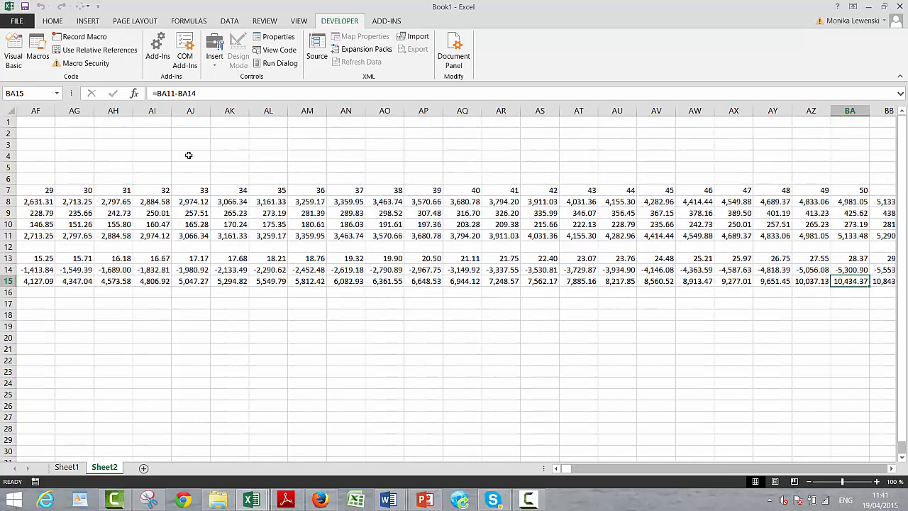
pyautogui.hotkey('ctrl', 'Left')
pyautogui.press('Left')
pyautogui.press('Left')
pyautogui.press('Left')
pyautogui.press('Left')
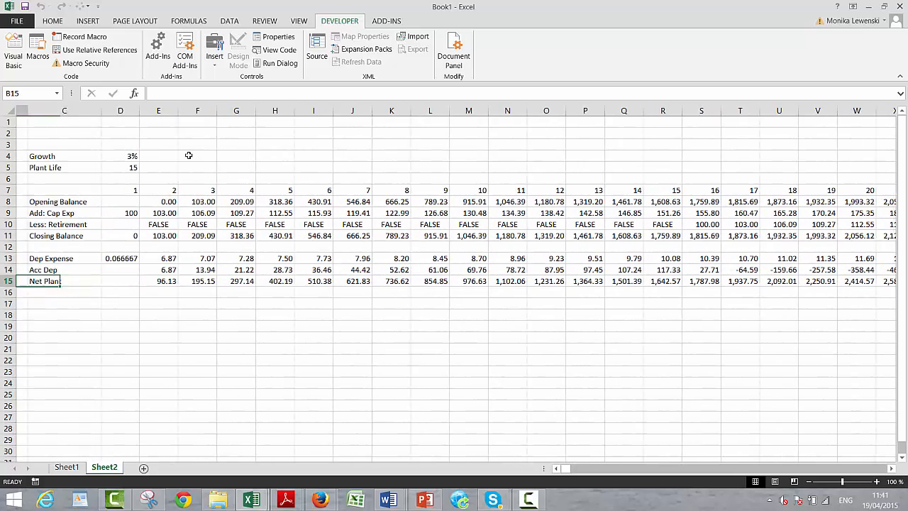
# - Open the accumulated depreciation formula in E14 for editing and check its cell references
pyautogui.press('Up')
pyautogui.press('Right')
pyautogui.press('Right')
pyautogui.press('Right')
pyautogui.press('Right')
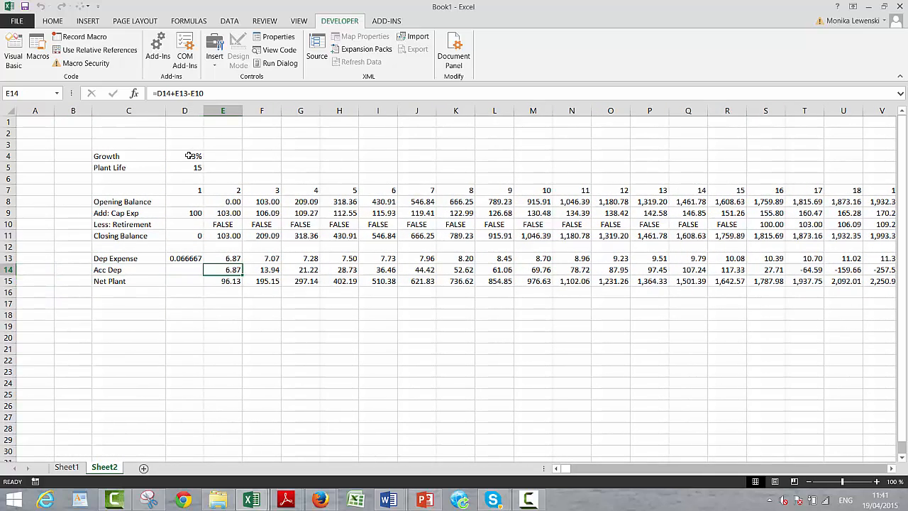
pyautogui.press('F2')
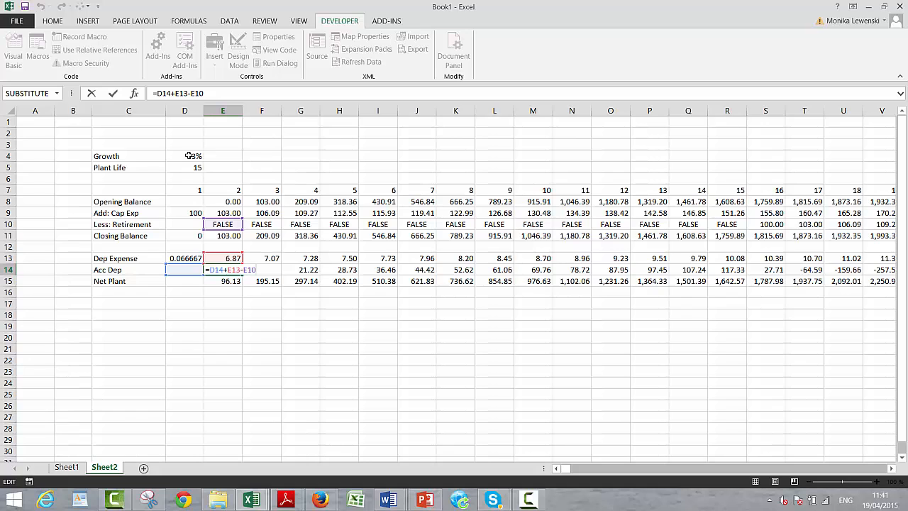
pyautogui.press('Return')
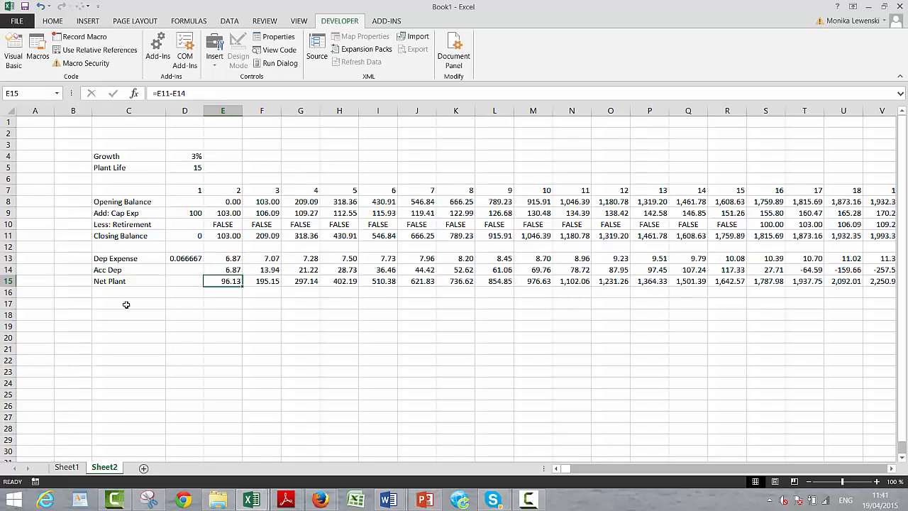
pyautogui.click(529, 500)
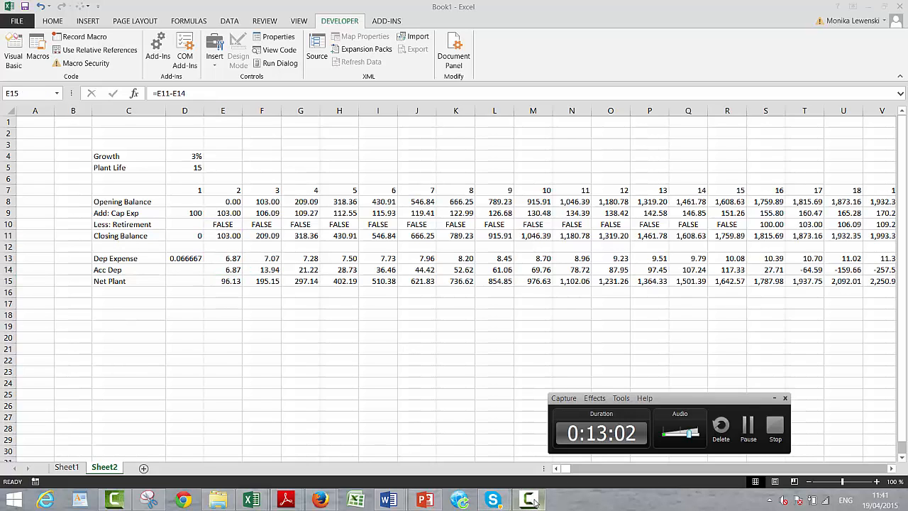
pyautogui.click(754, 426)
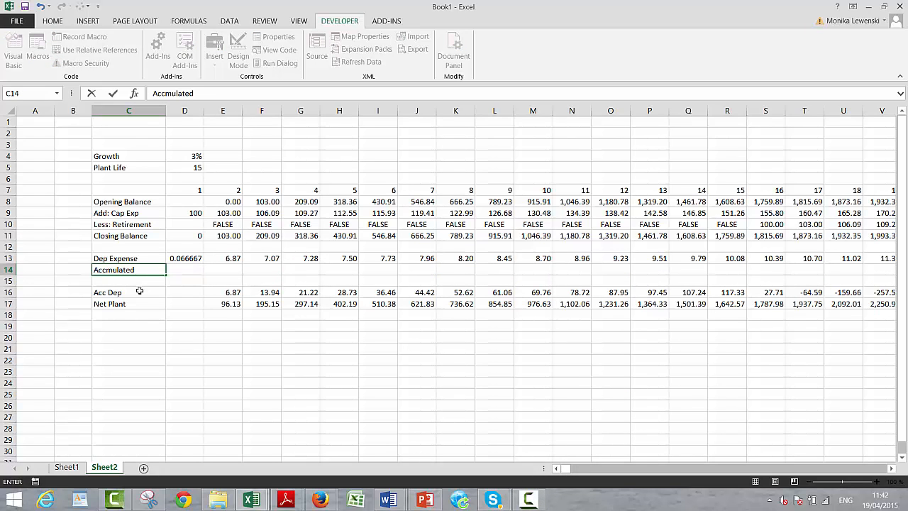
# - Complete the heading Accmulated Depreciation in C14, directly below Dep Expense
pyautogui.write('Depreciation')
pyautogui.hotkey('ctrl', 'Return')
pyautogui.press('Return')
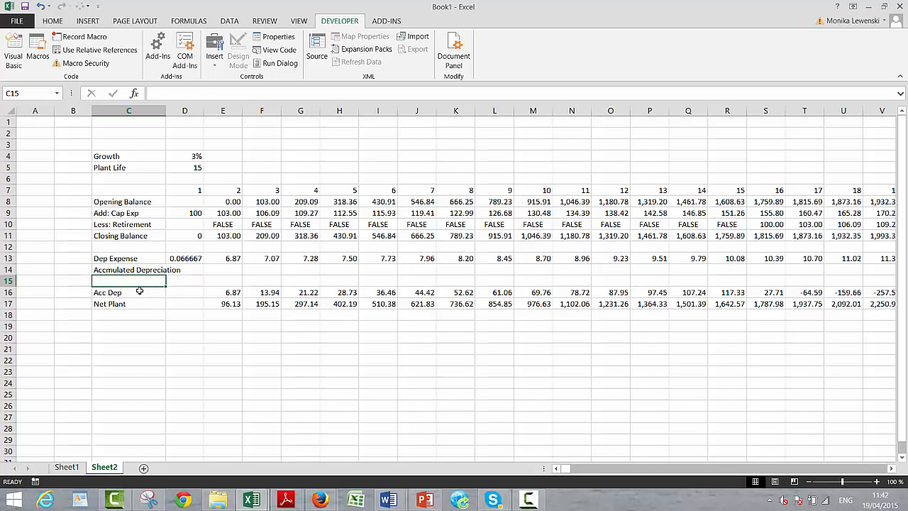
# - Insert three more blank rows below the accumulated depreciation heading, starting at row 15
pyautogui.hotkey('shift', 'space')
pyautogui.hotkey('ctrl', 'shift', '=')
pyautogui.hotkey('ctrl', 'shift', '=')
pyautogui.hotkey('ctrl', 'shift', '=')
pyautogui.press('Left')
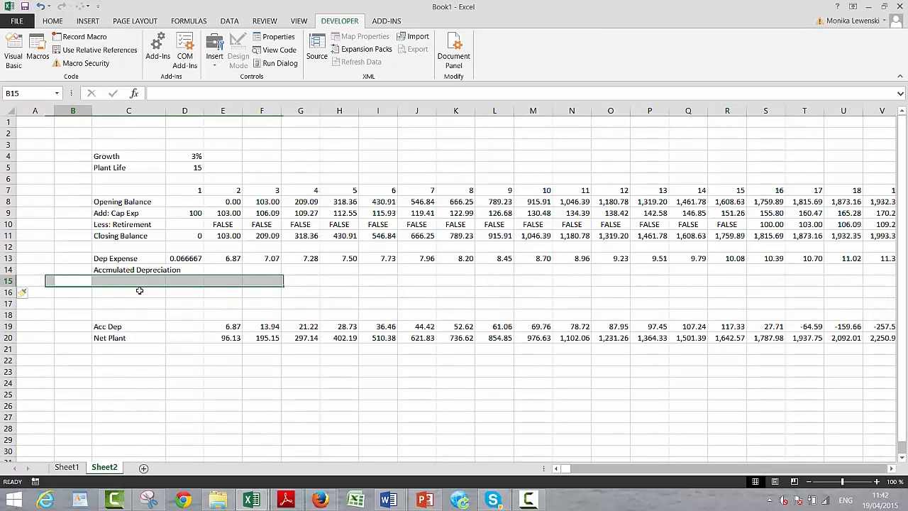
# - Enter the row labels Opening Balance in C15 and Add: Deprecaition in C16
pyautogui.press('Right')
pyautogui.write('Opening')
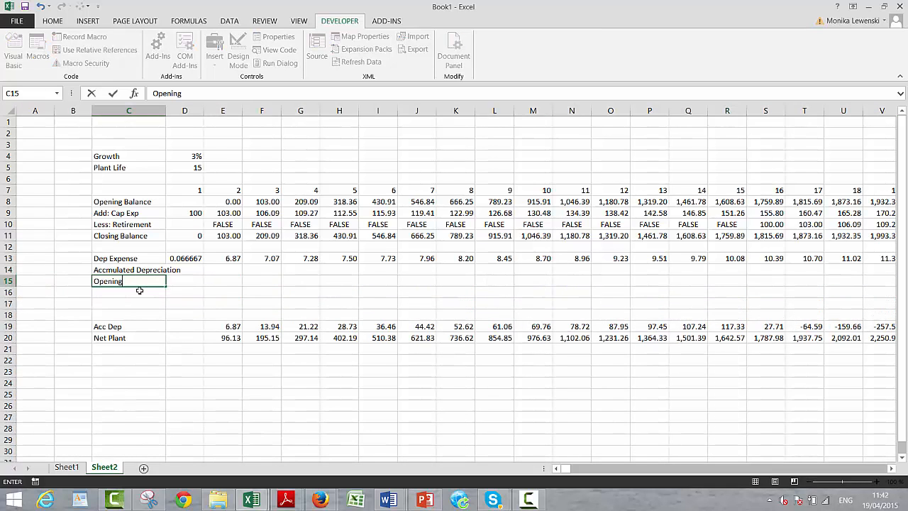
pyautogui.write(' Balance')
pyautogui.press('Return')
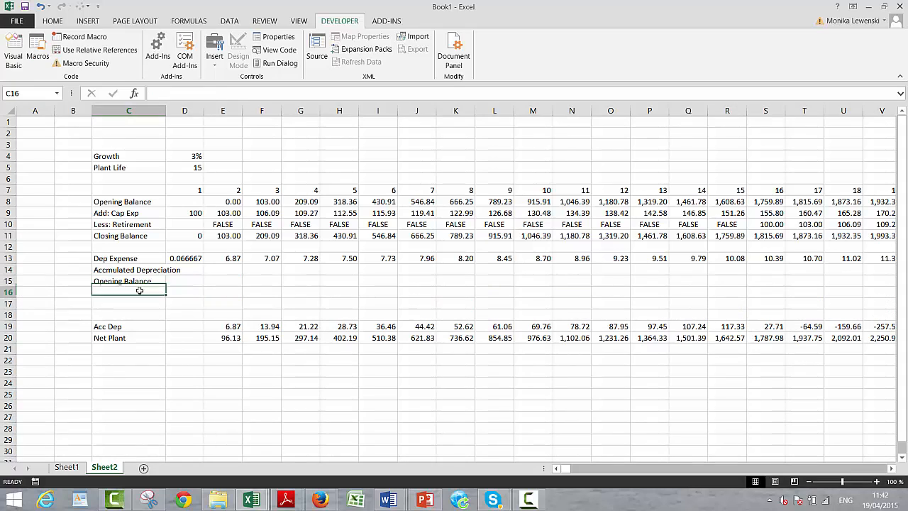
pyautogui.write('Add: Dep')
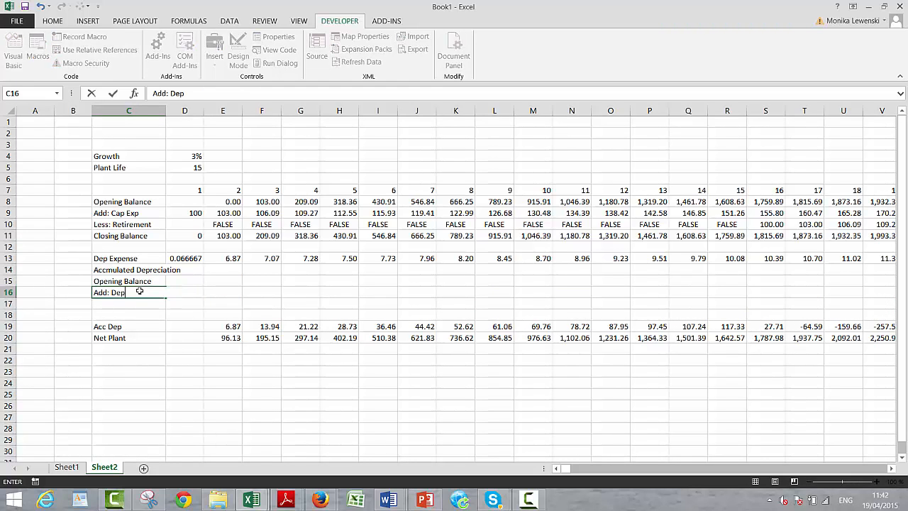
pyautogui.write('recati')
pyautogui.press('BackSpace')
pyautogui.press('BackSpace')
pyautogui.write('iation')
pyautogui.press('Return')
# - Enter the row labels Less: Retirment in C17 and Closing Balance in C18
pyautogui.write('Less: ')
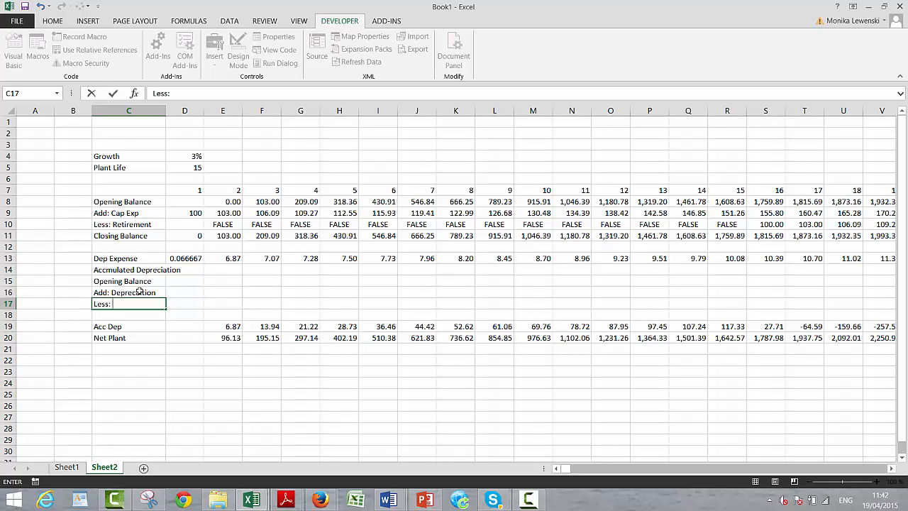
pyautogui.write('Retirment')
pyautogui.press('Return')
pyautogui.write('Cl')
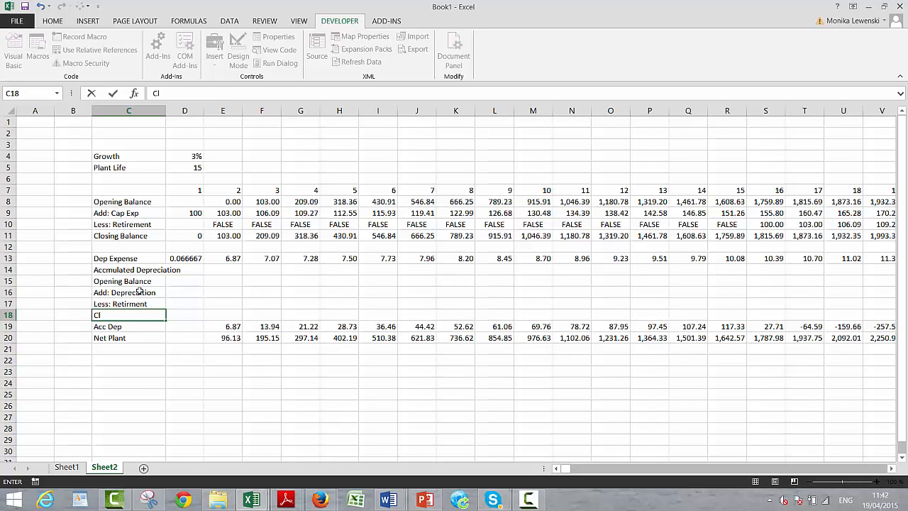
pyautogui.write('osing Balance')
pyautogui.hotkey('ctrl', 'Return')
# - Link the accumulated depreciation opening balance in E15 to the prior period's closing balance with =D18
pyautogui.press('Down')
pyautogui.press('Up')
pyautogui.press('Right')
pyautogui.press('Right')
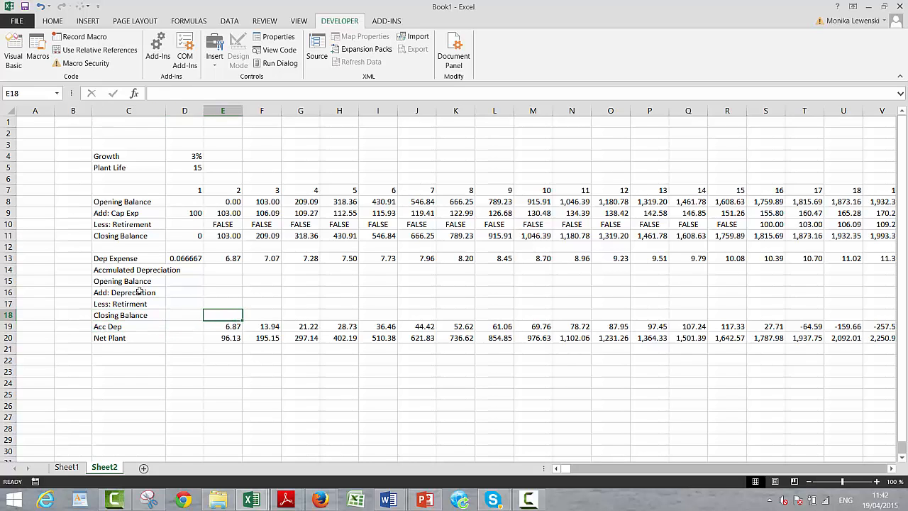
pyautogui.press('Left')
pyautogui.press('Left')
pyautogui.press('Up')
pyautogui.press('Up')
pyautogui.press('Right')
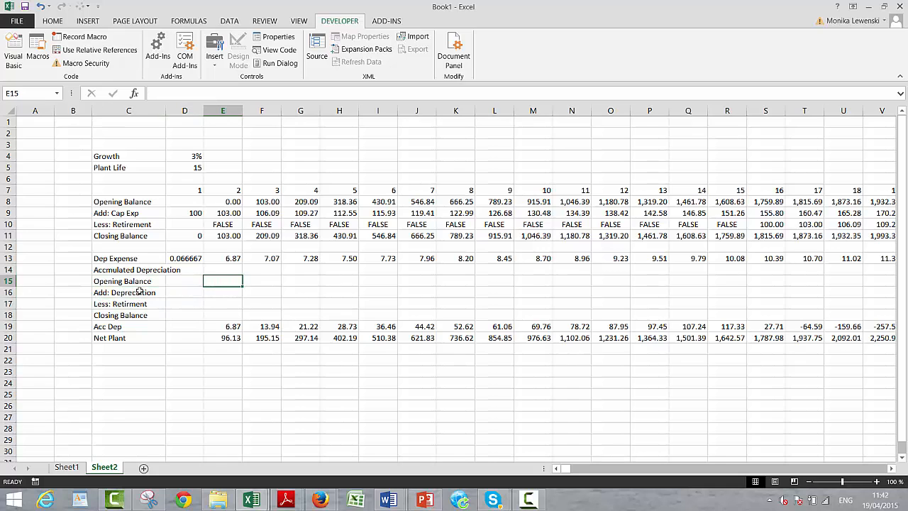
pyautogui.write('=')
pyautogui.press('Down')
pyautogui.press('Down')
pyautogui.press('Down')
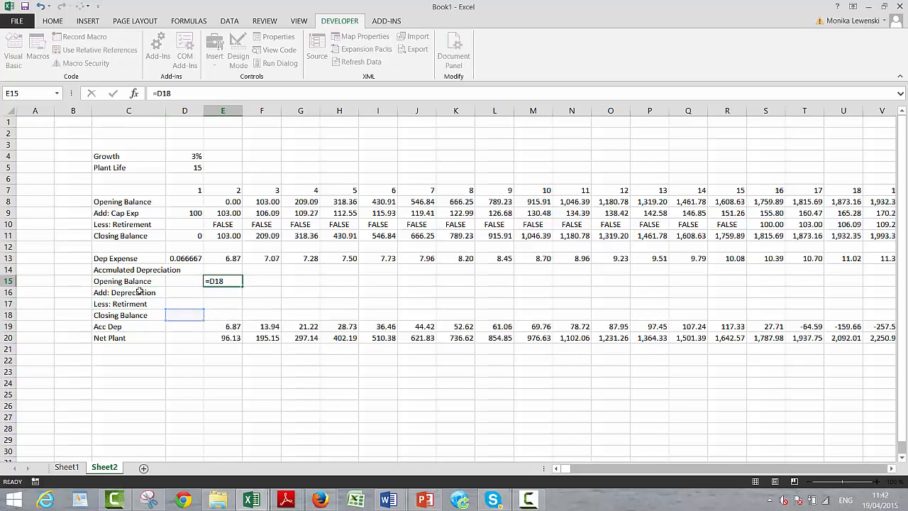
pyautogui.press('Return')
# - Link the depreciation addition in E16 to the depreciation expense with =E13
pyautogui.write('=')
pyautogui.press('Up')
pyautogui.press('Up')
# - Link the accumulated depreciation retirement in E17 to the same period's plant retirement in row 10
pyautogui.press('Up')
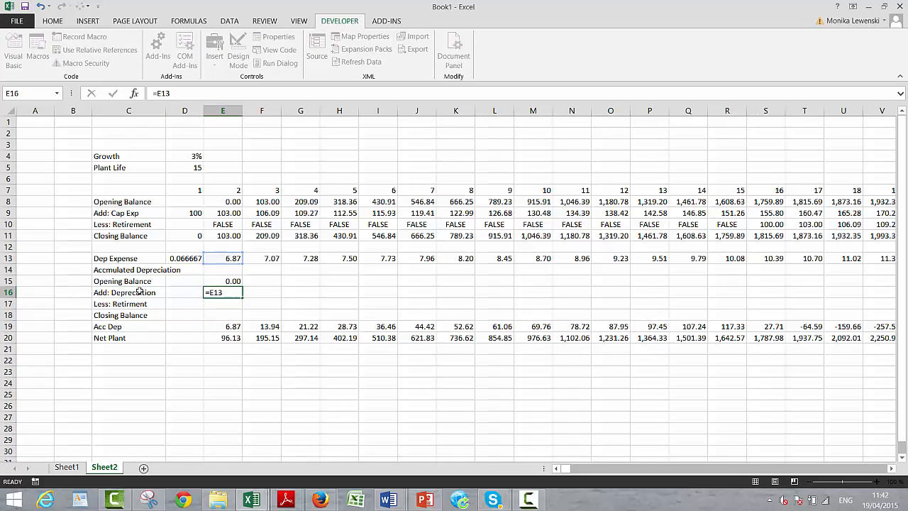
pyautogui.press('Return')
pyautogui.write('=')
# - Calculate the accumulated depreciation closing balance in E18 with =E15+E16-E17
pyautogui.press('Up')
pyautogui.press('Up')
pyautogui.press('Up')
pyautogui.press('Up')
pyautogui.press('Up')
pyautogui.press('Up')
pyautogui.press('Up')
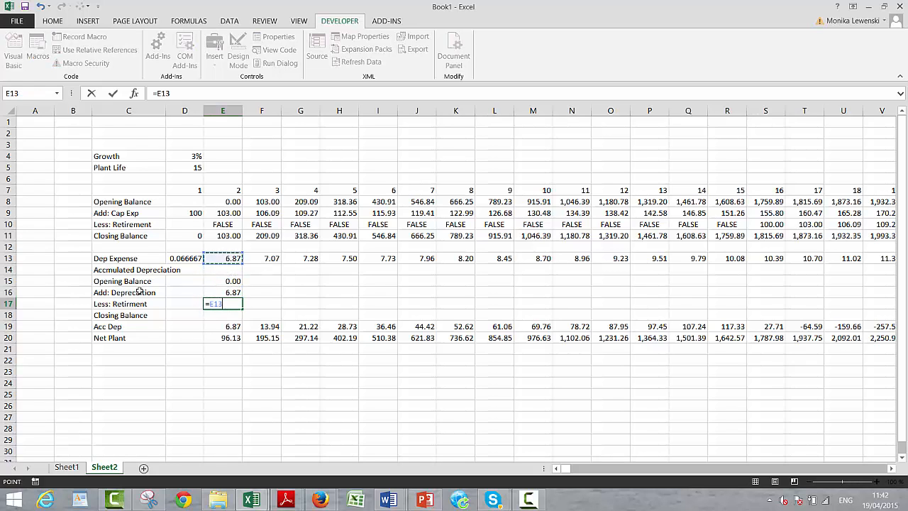
pyautogui.press('Return')
pyautogui.write('=')
pyautogui.press('Up')
pyautogui.press('Up')
pyautogui.press('Up')
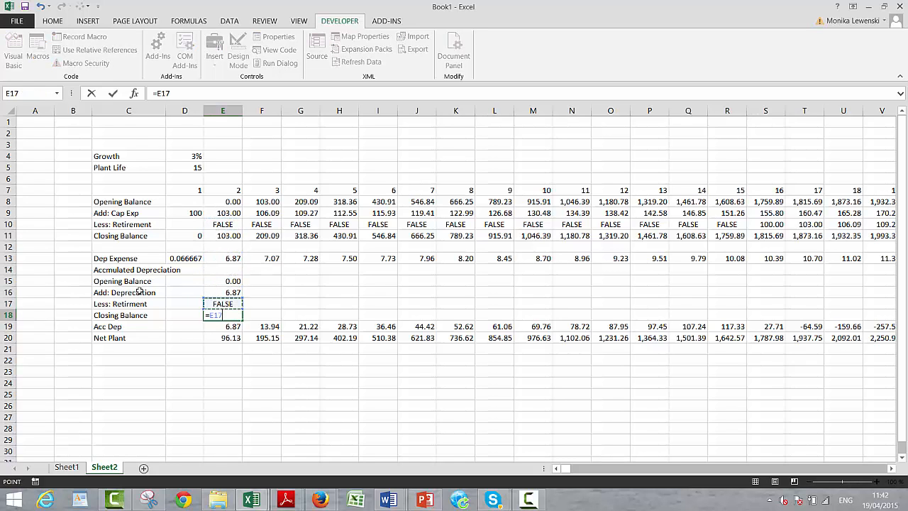
pyautogui.write('+')
pyautogui.press('Up')
pyautogui.press('Up')
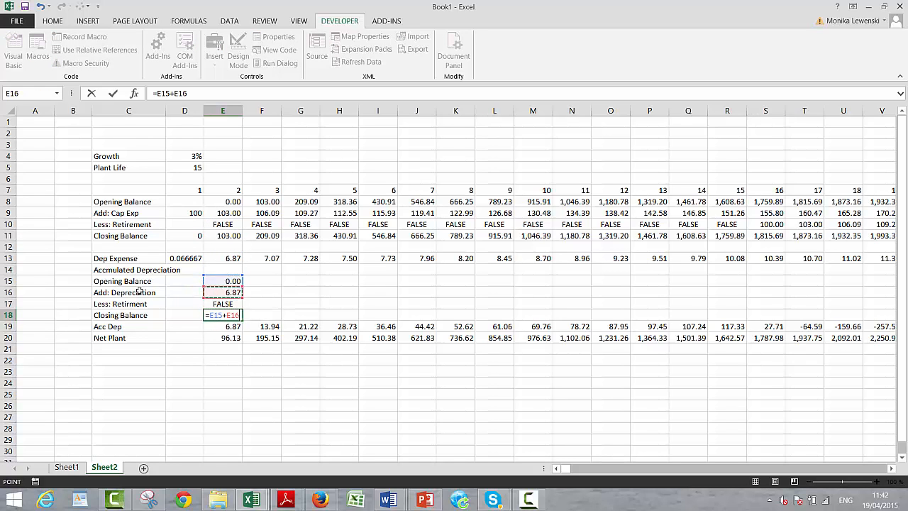
pyautogui.write('-')
pyautogui.press('Up')
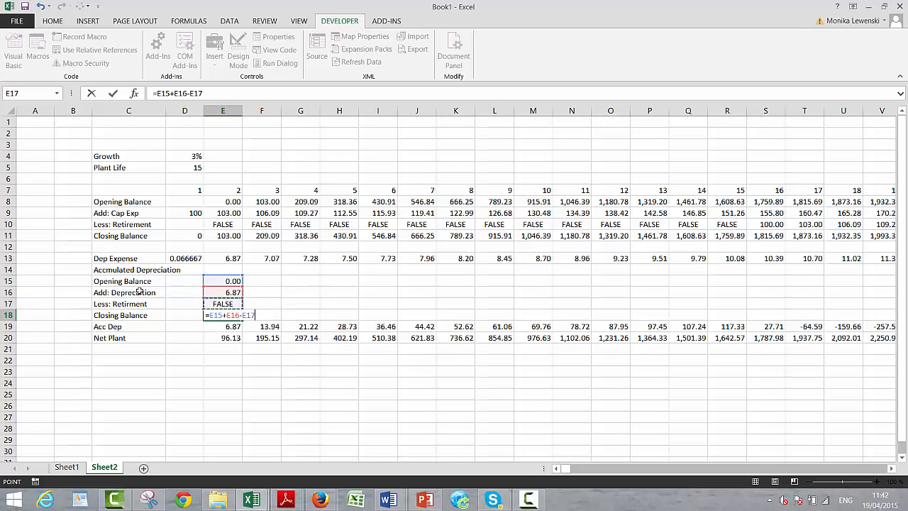
pyautogui.press('Return')
# - Fill the accumulated depreciation formulas in E15:E18 across all periods
pyautogui.press('Up')
pyautogui.press('Up')
pyautogui.press('Up')
pyautogui.press('Up')
pyautogui.hotkey('shift', 'Down')
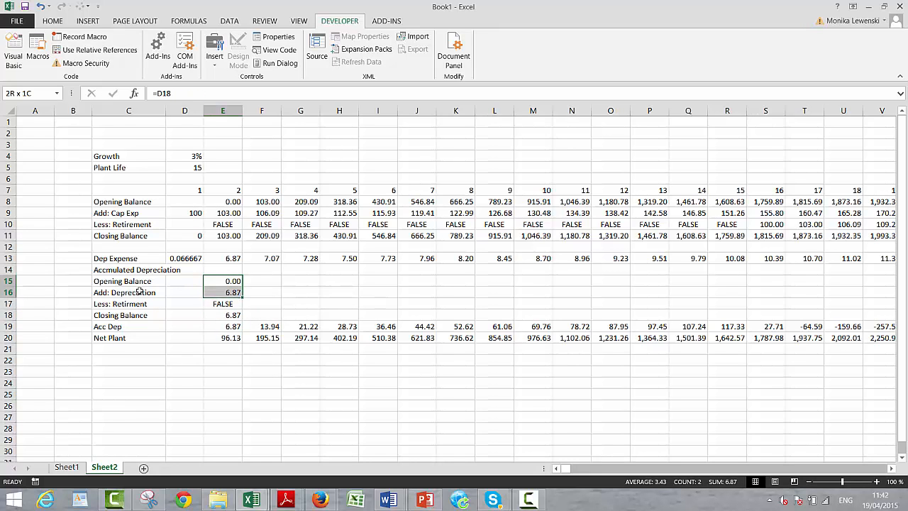
pyautogui.hotkey('shift', 'Down')
pyautogui.hotkey('shift', 'Down')
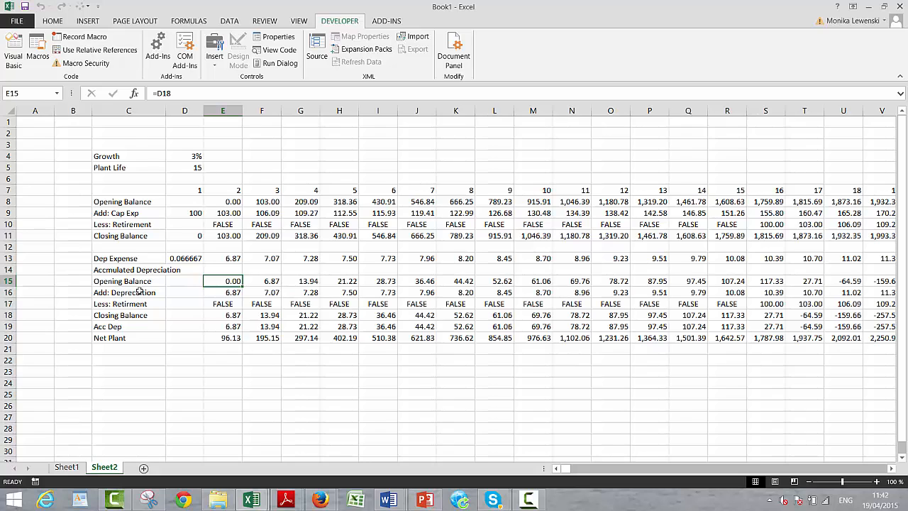
# - Delete the old Acc Dep row 19 and insert a blank row in its place above Net Plant
pyautogui.press('Down')
pyautogui.press('Down')
pyautogui.press('Down')
pyautogui.press('Down')
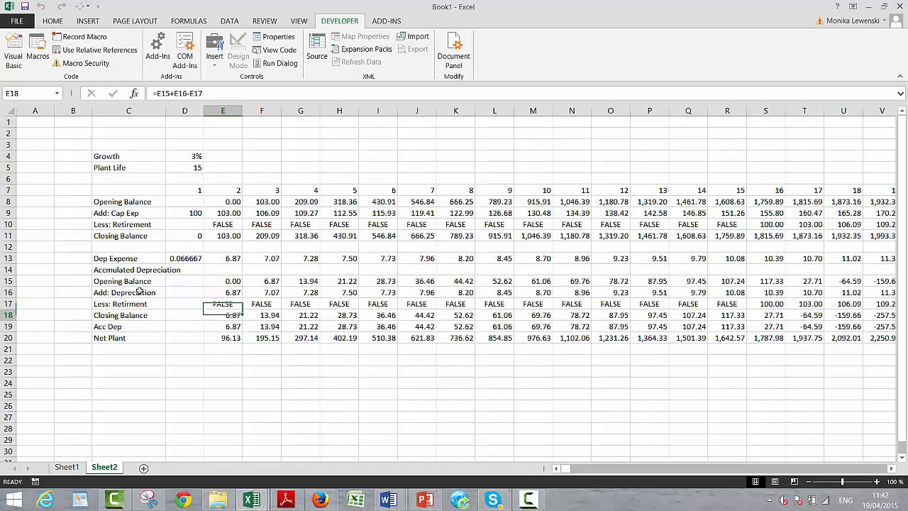
pyautogui.press('Left')
pyautogui.press('Left')
pyautogui.press('Left')
pyautogui.press('Left')
pyautogui.hotkey('shift', 'space')
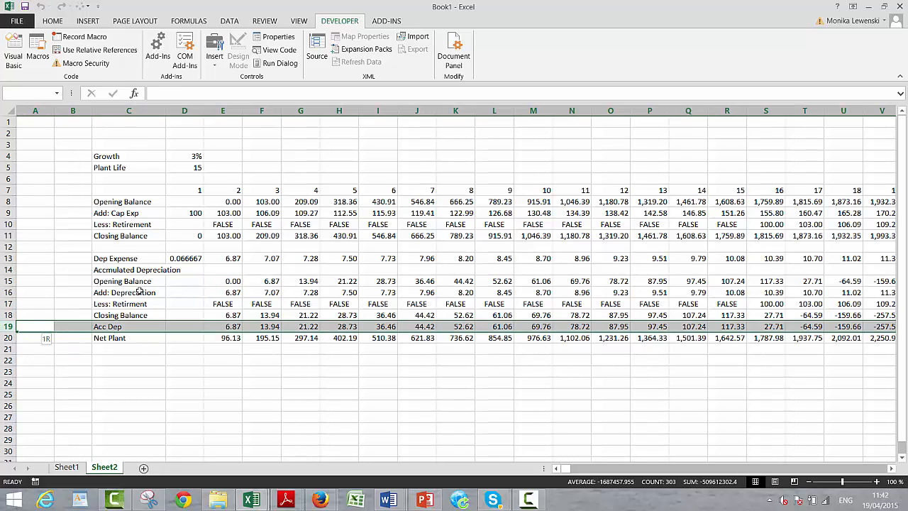
pyautogui.hotkey('ctrl', '-')
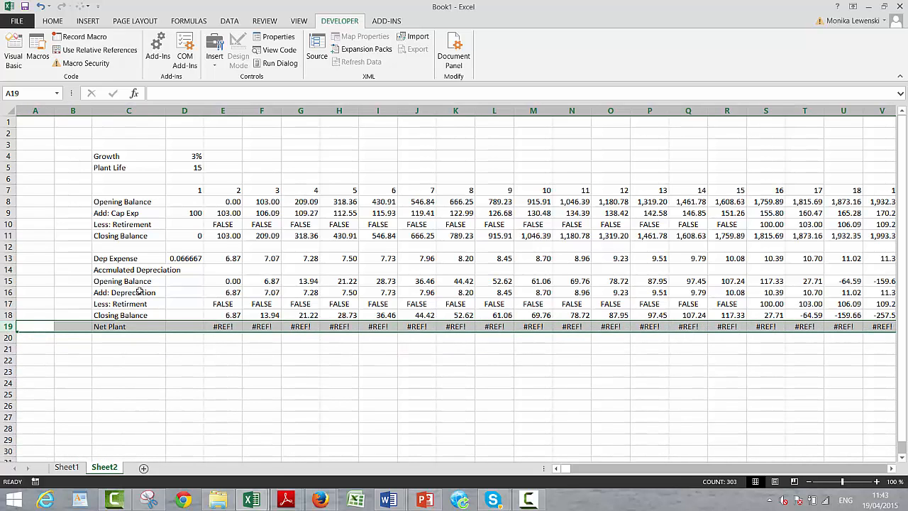
pyautogui.hotkey('ctrl', 'shift', '+')
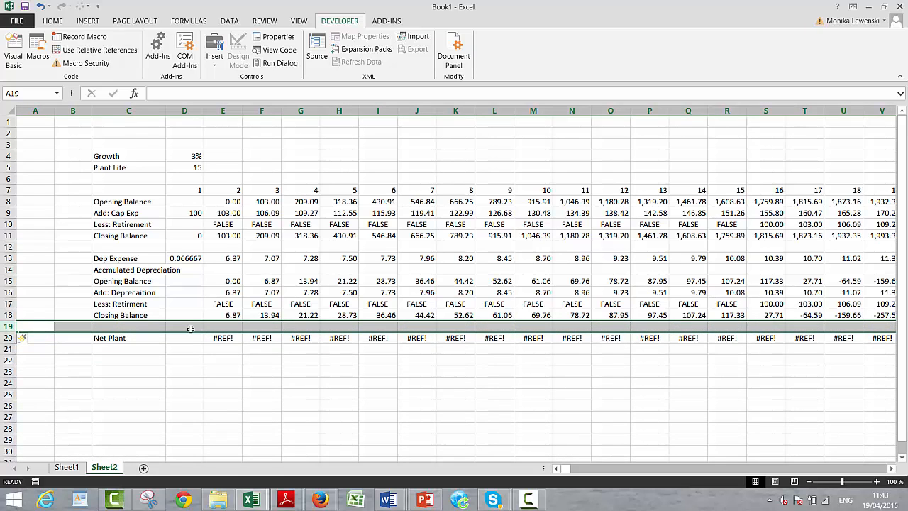
pyautogui.click(529, 501)
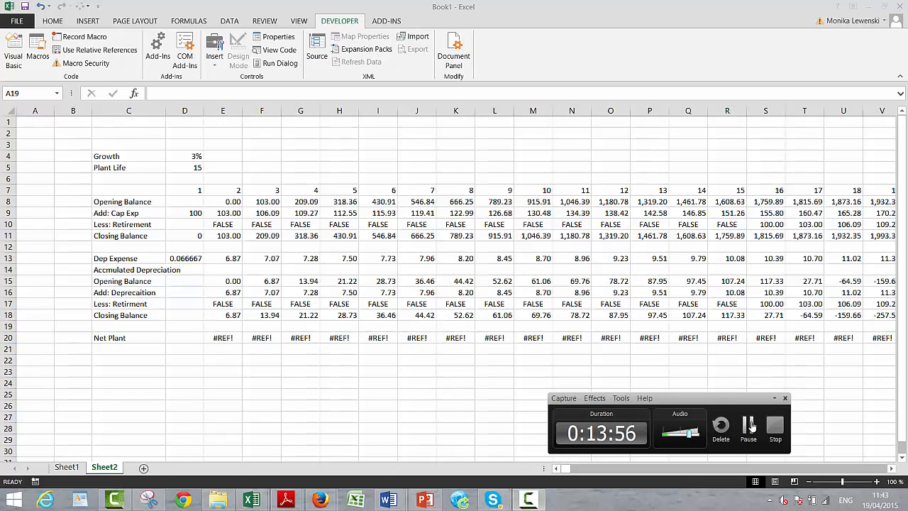
pyautogui.click(746, 430)
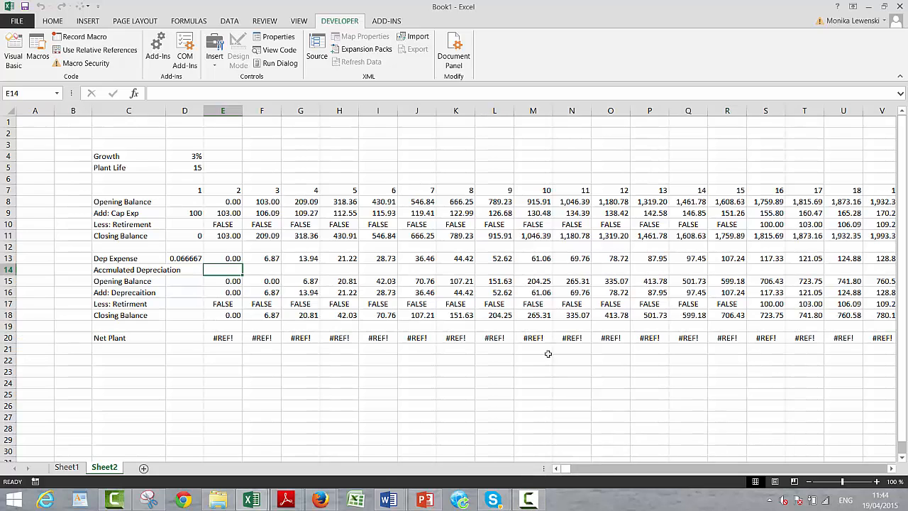
# - Rebuild the net plant formula in E20 as =E11-E18 and fill it across all periods in row 20
pyautogui.click(211, 342)
pyautogui.write('=')
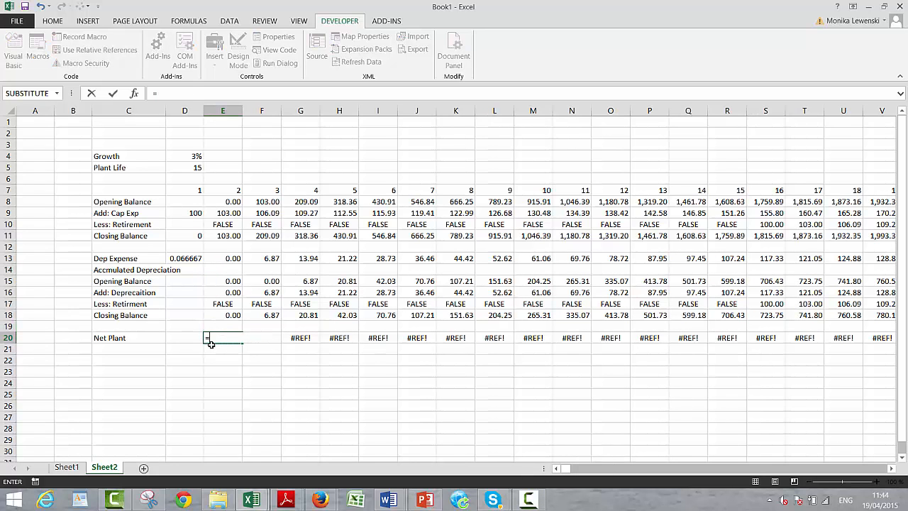
pyautogui.press('Up')
pyautogui.press('Up')
pyautogui.press('Up')
pyautogui.press('Up')
pyautogui.press('Up')
pyautogui.press('Up')
pyautogui.press('Up')
pyautogui.press('Up')
pyautogui.press('Up')
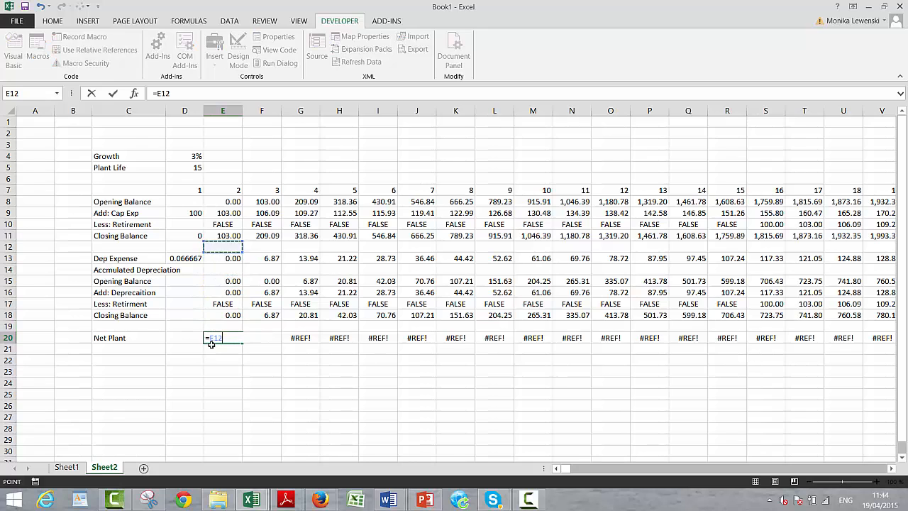
pyautogui.write('-')
pyautogui.press('Up')
pyautogui.press('Up')
pyautogui.hotkey('ctrl', 'Return')
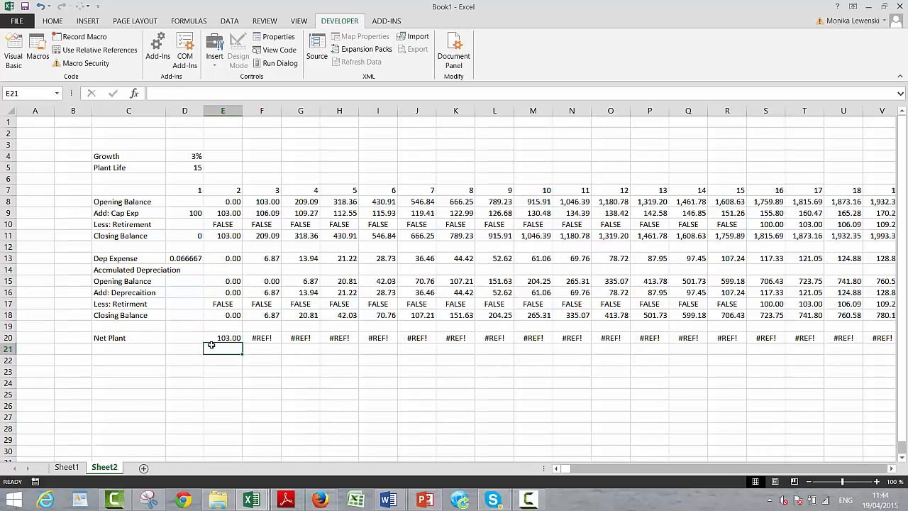
pyautogui.hotkey('ctrl', 'shift', 'Right')
pyautogui.hotkey('ctrl', 'r')
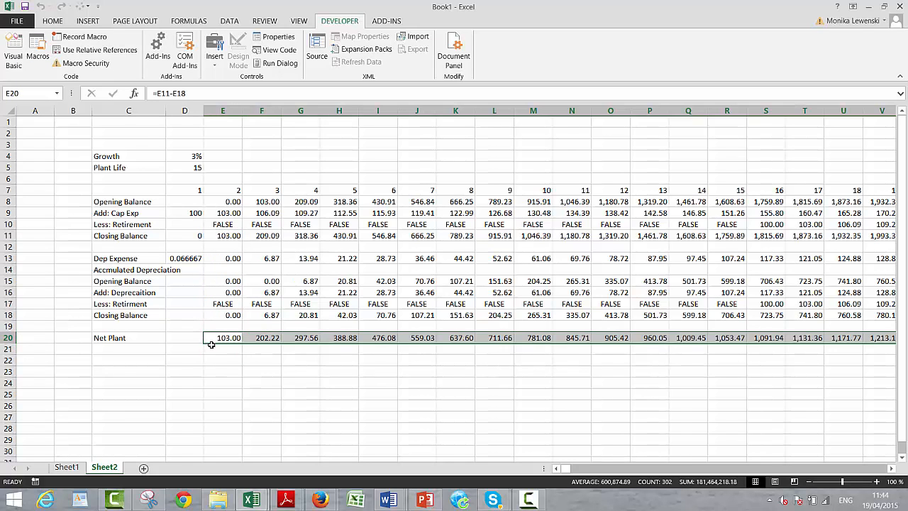
# - Check the cell references of the depreciation expense formula in E13
pyautogui.press('Up')
pyautogui.press('Up')
pyautogui.press('Up')
pyautogui.press('Up')
pyautogui.press('Up')
pyautogui.press('Up')
pyautogui.press('Up')
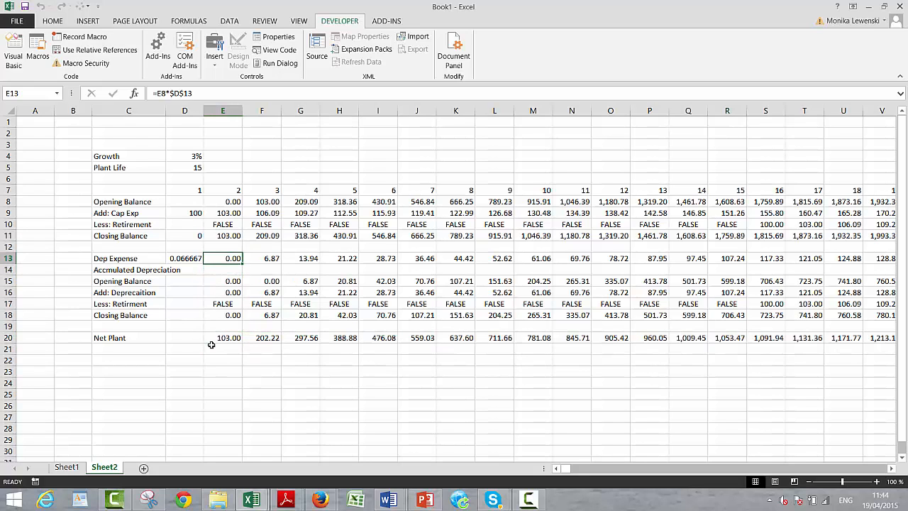
pyautogui.press('F2')
pyautogui.press('Return')
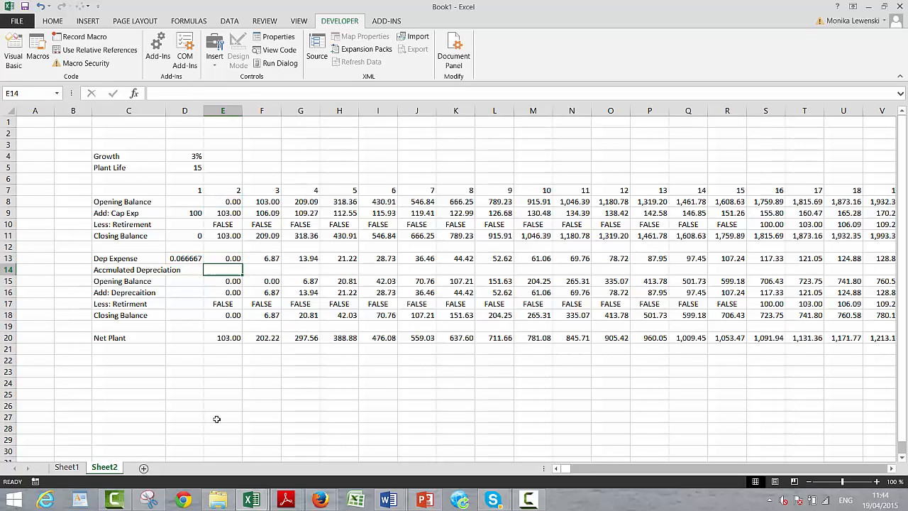
# - Enter the row label Cap Exp/Dep in C22, below the Net Plant row
pyautogui.press('Down')
pyautogui.press('Down')
pyautogui.press('Down')
pyautogui.press('Down')
pyautogui.press('Down')
pyautogui.press('Down')
pyautogui.press('Down')
pyautogui.press('Down')
pyautogui.press('Left')
pyautogui.press('Left')
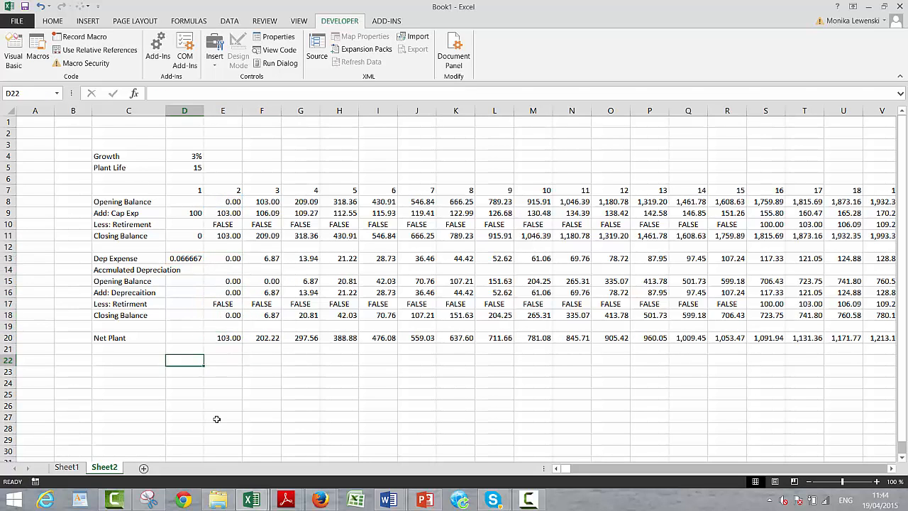
pyautogui.write('Cap E')
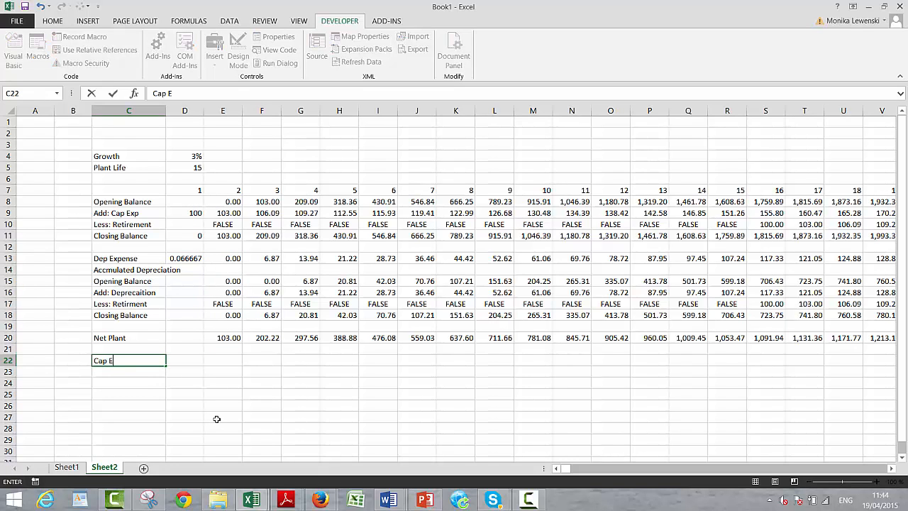
pyautogui.write('xp/Dep')
pyautogui.press('Return')
pyautogui.press('Up')
pyautogui.press('Right')
pyautogui.press('Right')
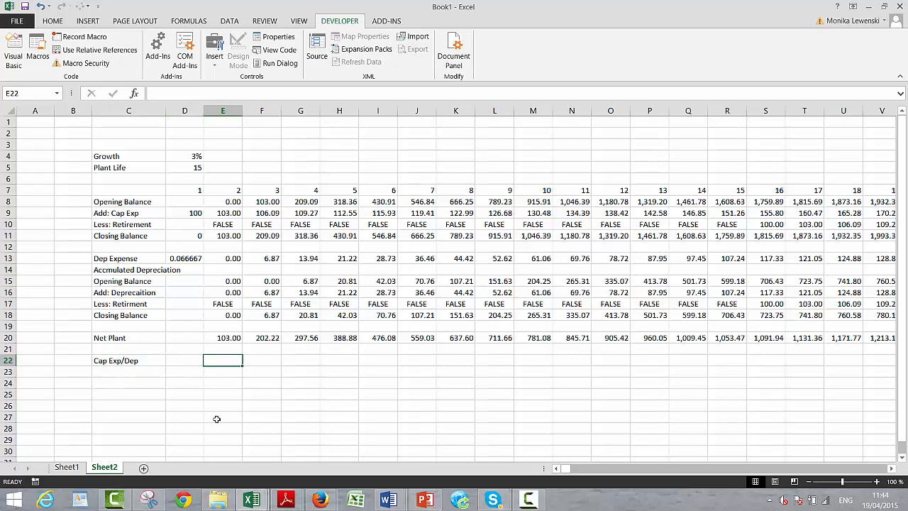
# - Enter the capital expenditure to depreciation ratio formula =E9/E16 in E22
pyautogui.write('=')
pyautogui.press('Up')
pyautogui.press('Up')
pyautogui.press('Up')
pyautogui.press('Up')
pyautogui.press('Up')
pyautogui.press('Up')
pyautogui.press('Up')
pyautogui.press('Up')
pyautogui.press('Up')
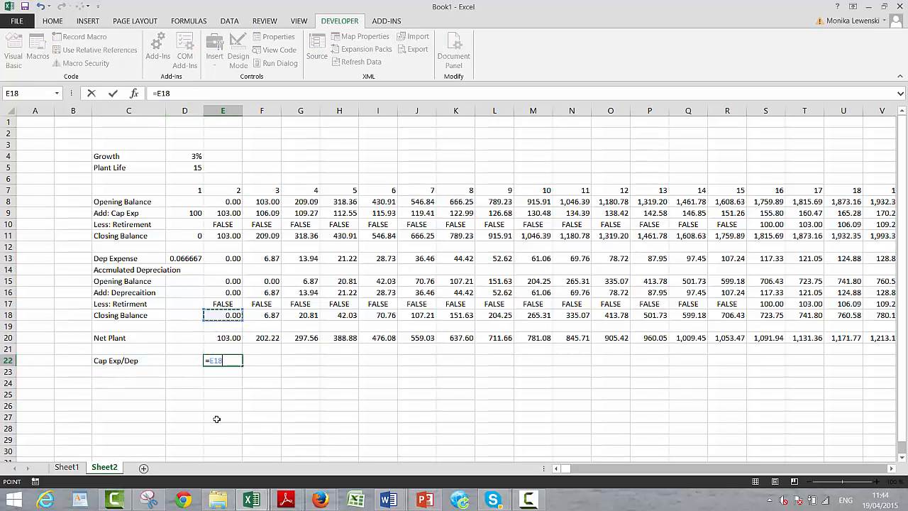
pyautogui.press('Up')
pyautogui.press('Up')
pyautogui.press('Up')
pyautogui.press('Up')
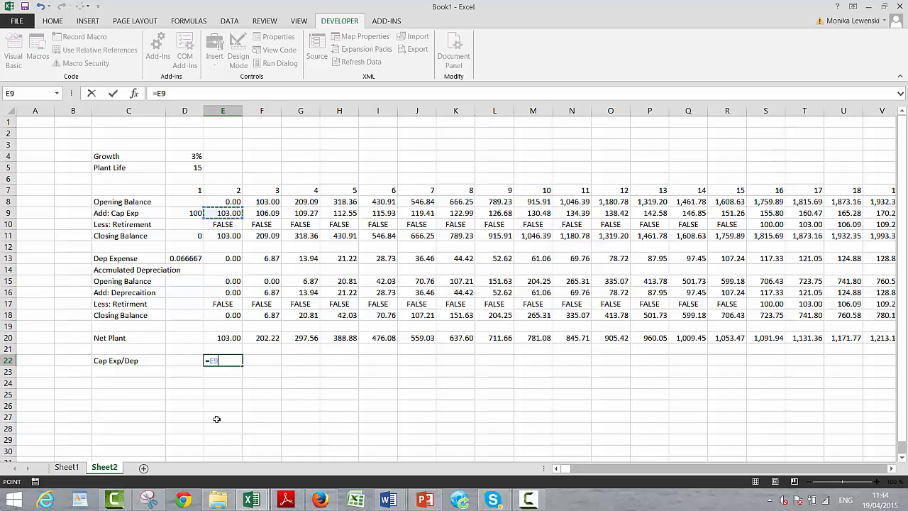
pyautogui.write('/')
pyautogui.press('Up')
pyautogui.press('Up')
pyautogui.press('Up')
pyautogui.press('Up')
pyautogui.press('Up')
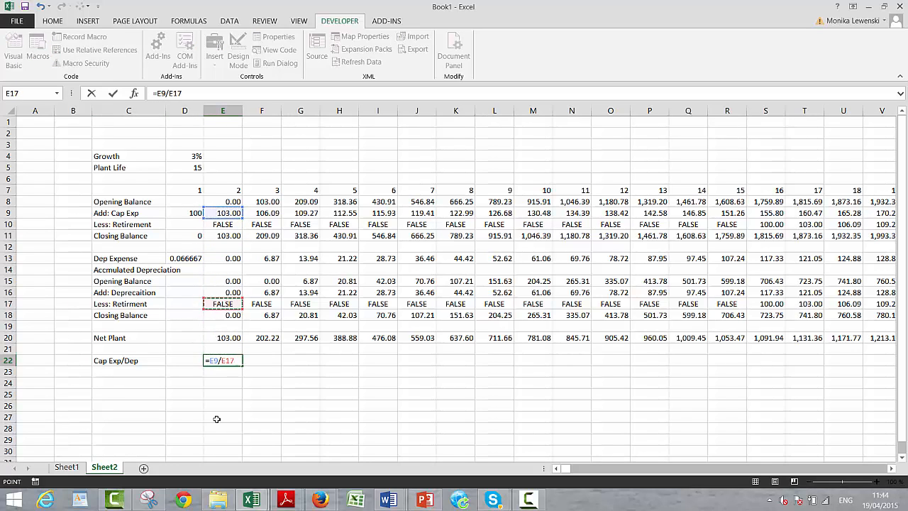
# - Fill the E22 ratio formula across all periods in row 22 and clear the first-period cell E22
pyautogui.press('Up')
pyautogui.press('Return')
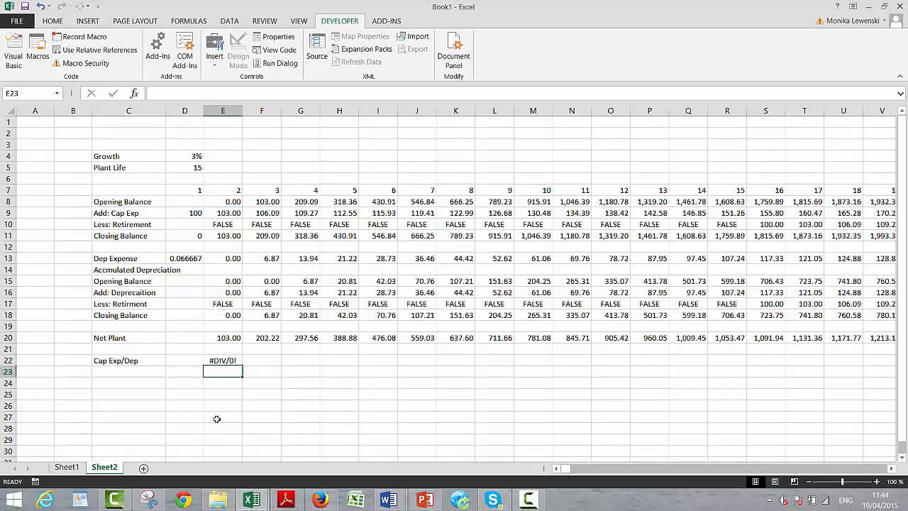
pyautogui.press('Up')
pyautogui.hotkey('ctrl', 'shift', 'r')
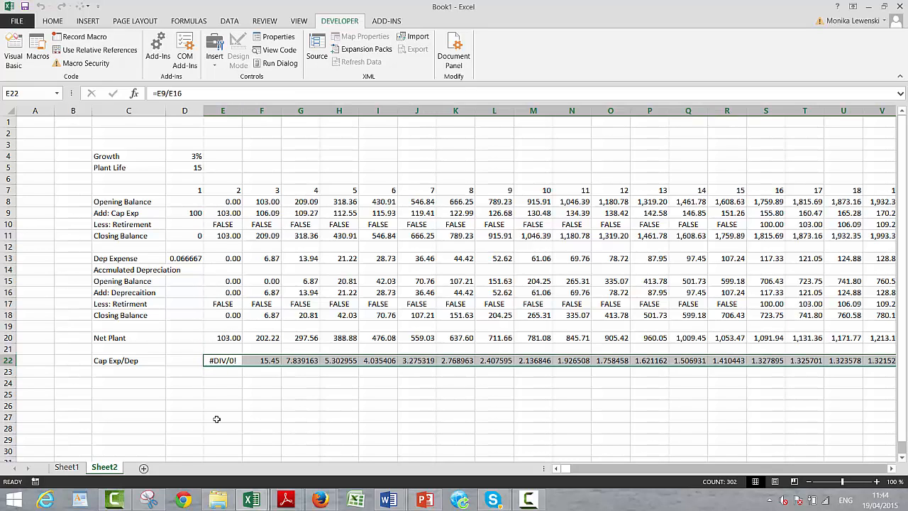
pyautogui.press('Left')
pyautogui.press('Right')
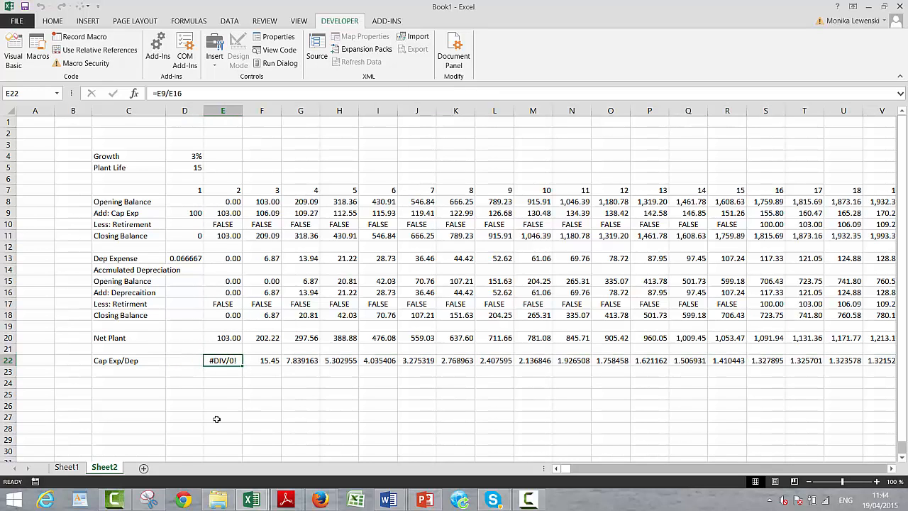
pyautogui.press('Delete')
# - Enter the row label Net Plant Dep Rate in C23, below Cap Exp/Dep
pyautogui.press('Down')
pyautogui.press('Left')
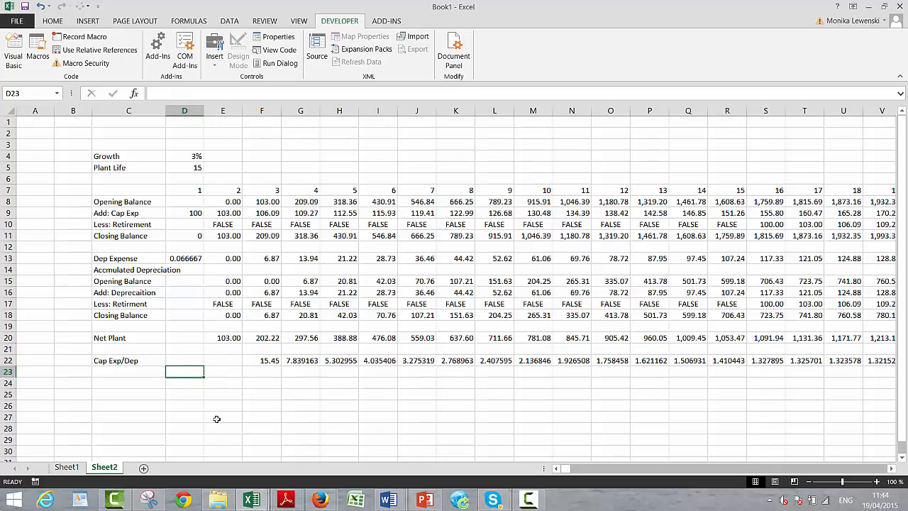
pyautogui.press('Left')
pyautogui.write('Ne')
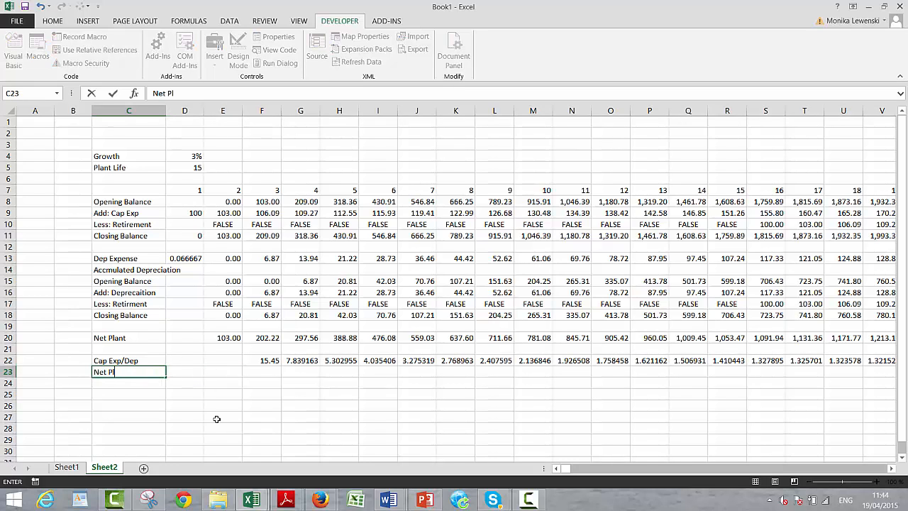
pyautogui.write('t Plna')
pyautogui.press('BackSpace')
pyautogui.press('BackSpace')
pyautogui.write('ant Dep Rate')
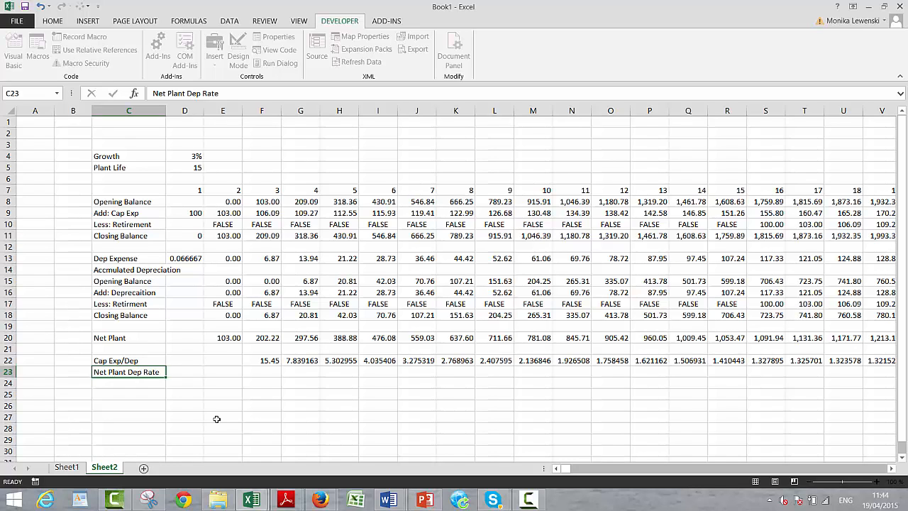
# - Enter the depreciation rate formula =F13/F18 in F23 as a percentage and fill it across all periods in row 23
pyautogui.press('Right')
pyautogui.press('Right')
pyautogui.press('Right')
pyautogui.write('=')
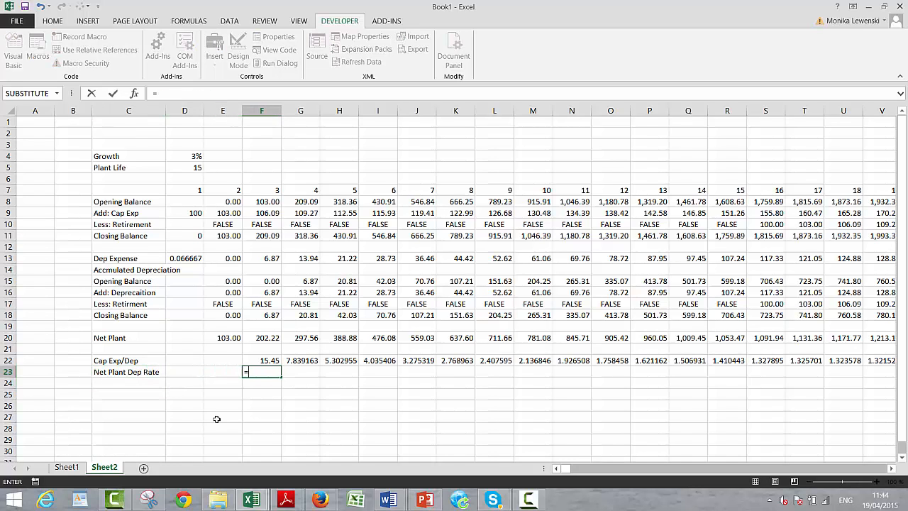
pyautogui.press('Up')
pyautogui.press('Up')
pyautogui.press('Up')
pyautogui.press('Up')
pyautogui.press('Up')
pyautogui.press('Up')
pyautogui.press('Up')
pyautogui.press('Up')
pyautogui.press('Up')
pyautogui.press('Up')
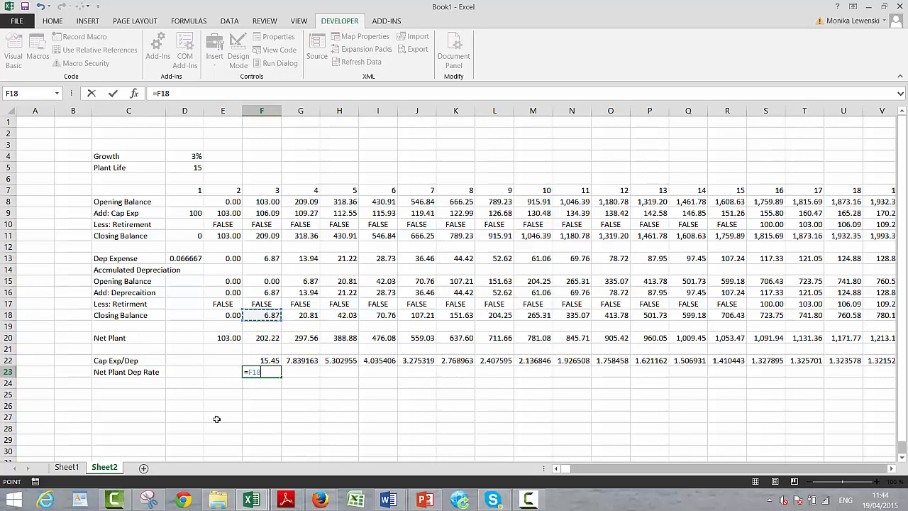
pyautogui.press('Down')
pyautogui.press('Up')
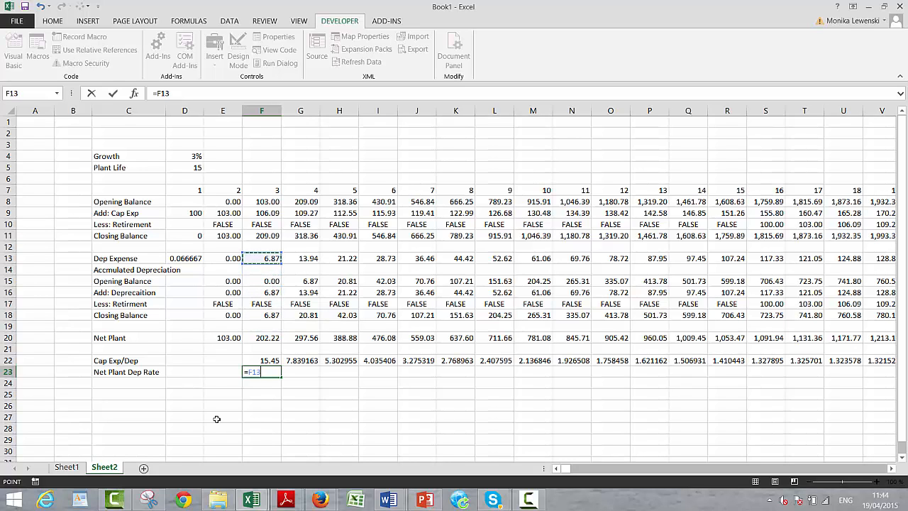
pyautogui.write('/')
pyautogui.press('Up')
pyautogui.press('Up')
pyautogui.press('Up')
pyautogui.press('Up')
pyautogui.press('Up')
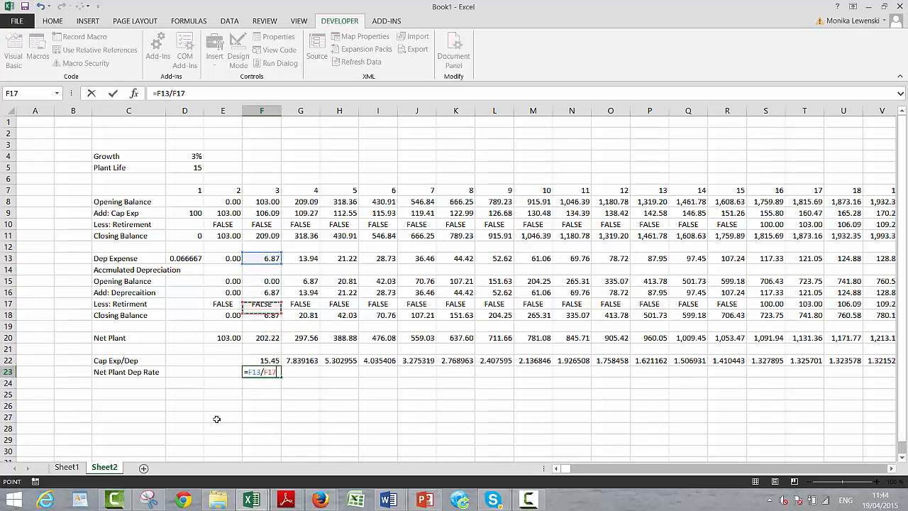
pyautogui.hotkey('ctrl', 'Return')
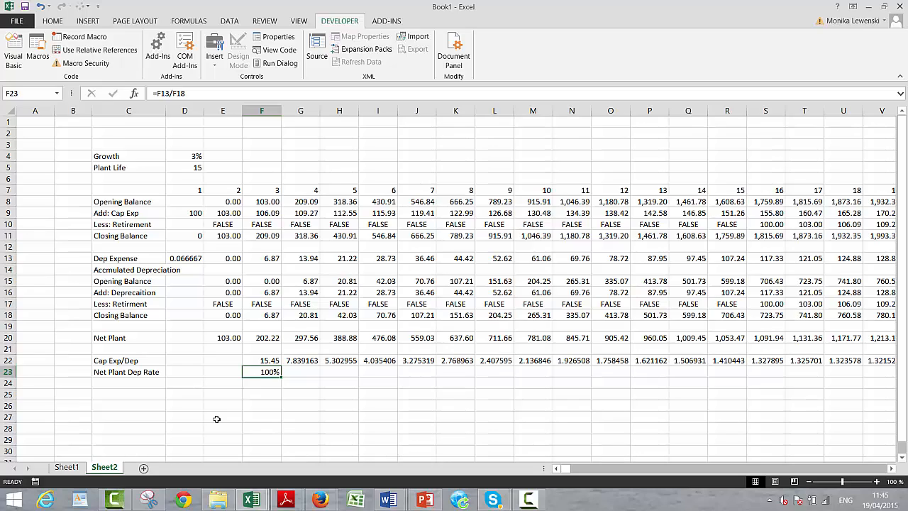
pyautogui.hotkey('ctrl', 'shift', 'r')
# - Examine how the Net Plant Dep Rate in row 23 develops across the long-run periods
pyautogui.press('Right')
pyautogui.press('Right')
pyautogui.press('Right')
pyautogui.press('Right')
pyautogui.press('Right')
pyautogui.press('Right')
pyautogui.press('Right')
pyautogui.press('Right')
pyautogui.press('Right')
pyautogui.press('Right')
pyautogui.press('Right')
pyautogui.press('Right')
pyautogui.press('Right')
pyautogui.press('Right')
pyautogui.press('Right')
pyautogui.press('Right')
pyautogui.press('Right')
pyautogui.press('Right')
pyautogui.press('Right')
pyautogui.press('Right')
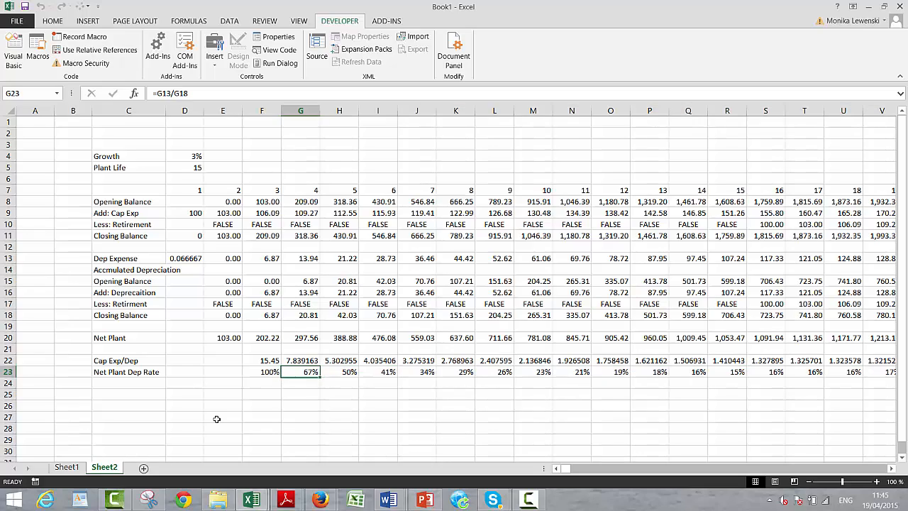
pyautogui.press('Right')
pyautogui.press('Right')
pyautogui.press('Right')
pyautogui.press('Right')
pyautogui.press('Right')
pyautogui.press('Right')
pyautogui.press('Right')
pyautogui.press('Right')
pyautogui.press('Right')
pyautogui.press('Right')
pyautogui.press('Right')
pyautogui.press('Right')
pyautogui.press('Right')
pyautogui.press('Right')
pyautogui.press('Right')
pyautogui.press('Right')
pyautogui.press('Right')
pyautogui.press('Right')
pyautogui.press('Right')
pyautogui.press('Right')
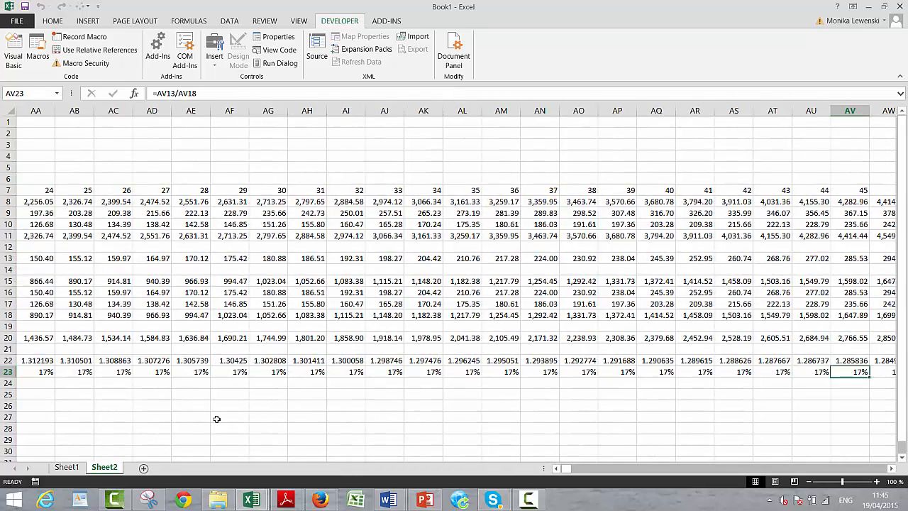
pyautogui.press('Right')
pyautogui.press('Right')
pyautogui.press('Right')
pyautogui.press('Right')
pyautogui.press('Right')
pyautogui.press('Right')
pyautogui.press('Right')
pyautogui.press('Right')
pyautogui.press('Right')
pyautogui.press('Right')
pyautogui.press('Right')
pyautogui.press('Right')
pyautogui.press('Right')
pyautogui.press('Right')
pyautogui.press('Right')
pyautogui.press('Right')
pyautogui.press('Right')
pyautogui.press('Right')
pyautogui.press('Right')
pyautogui.press('Right')
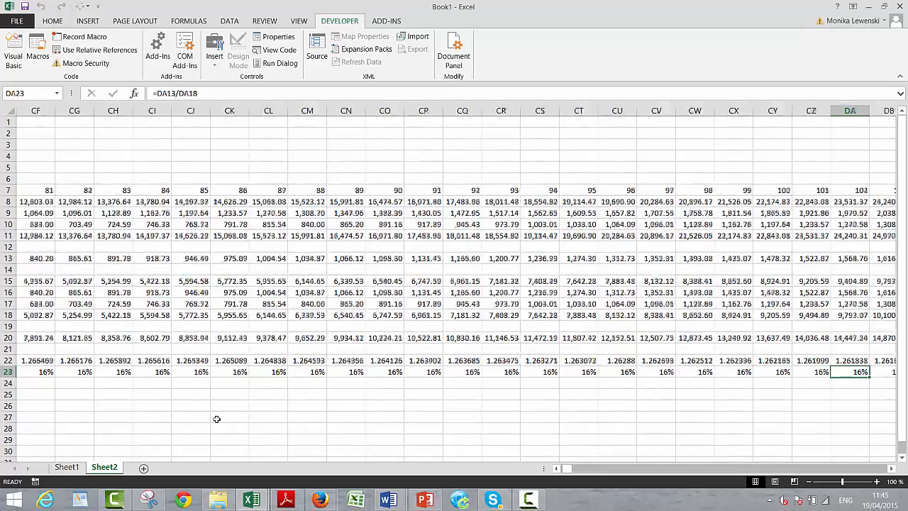
pyautogui.press('Left')
pyautogui.press('Right')
pyautogui.press('Right')
pyautogui.press('Right')
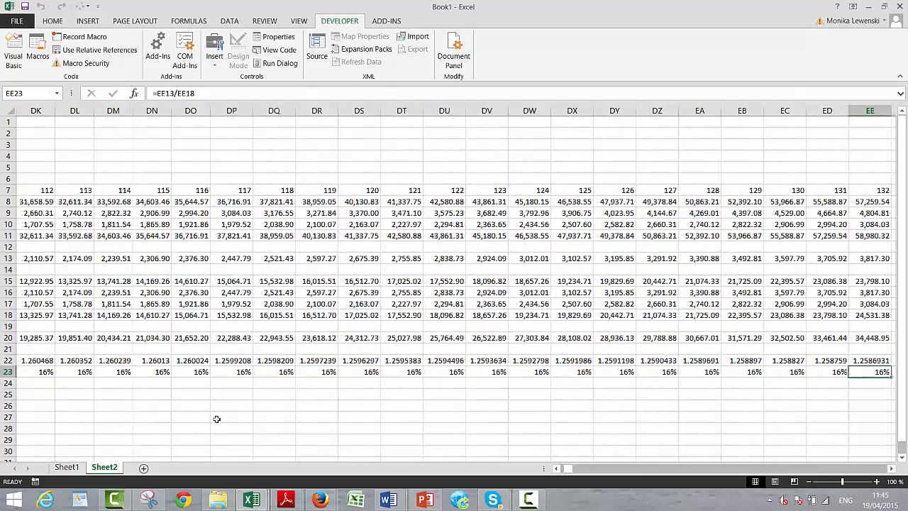
pyautogui.hotkey('ctrl', 'Left')
pyautogui.press('Left')
pyautogui.press('Left')
pyautogui.hotkey('ctrl', 'Left')
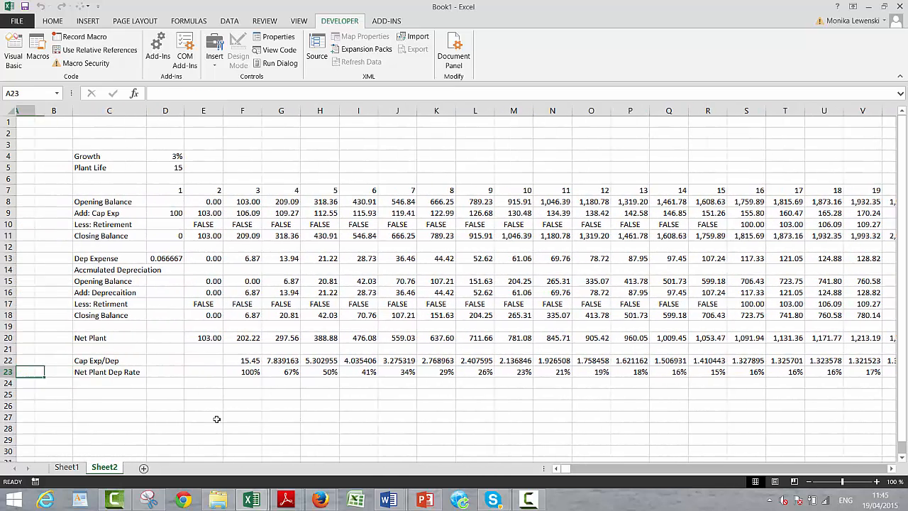
pyautogui.press('Up')
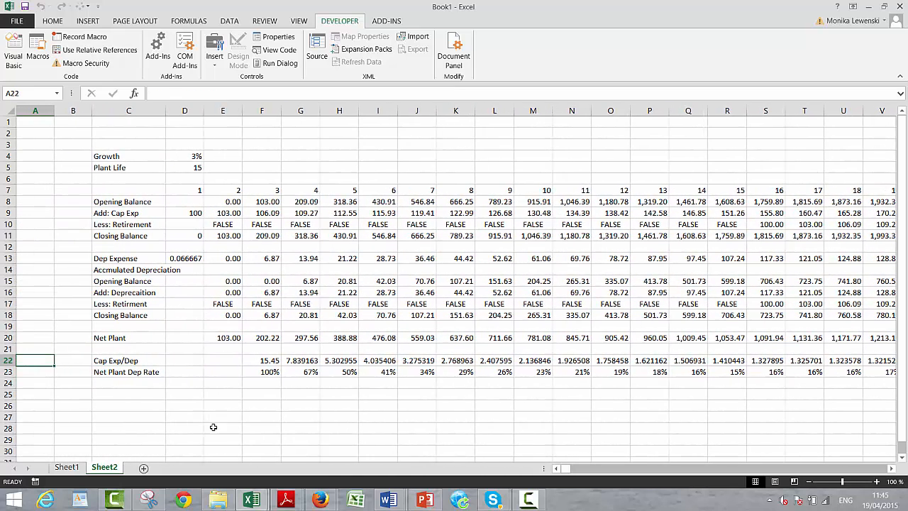
pyautogui.click(523, 500)
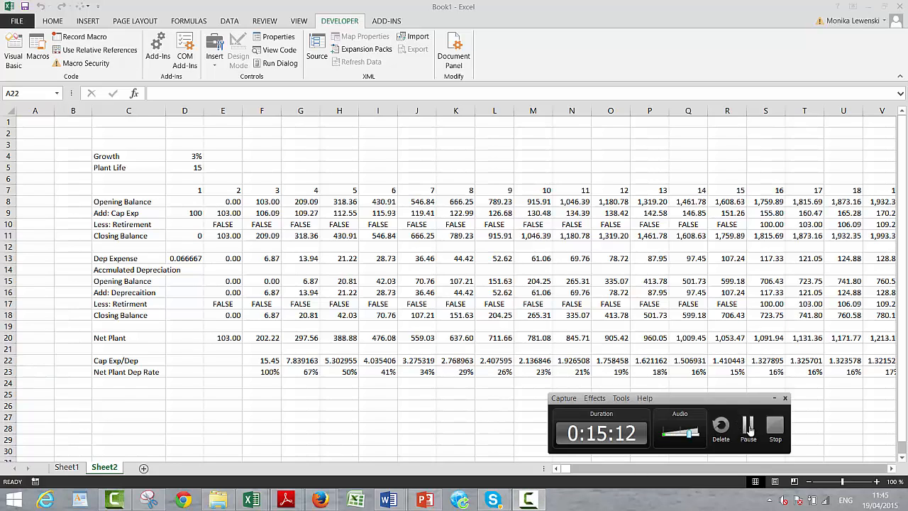
pyautogui.click(756, 431)
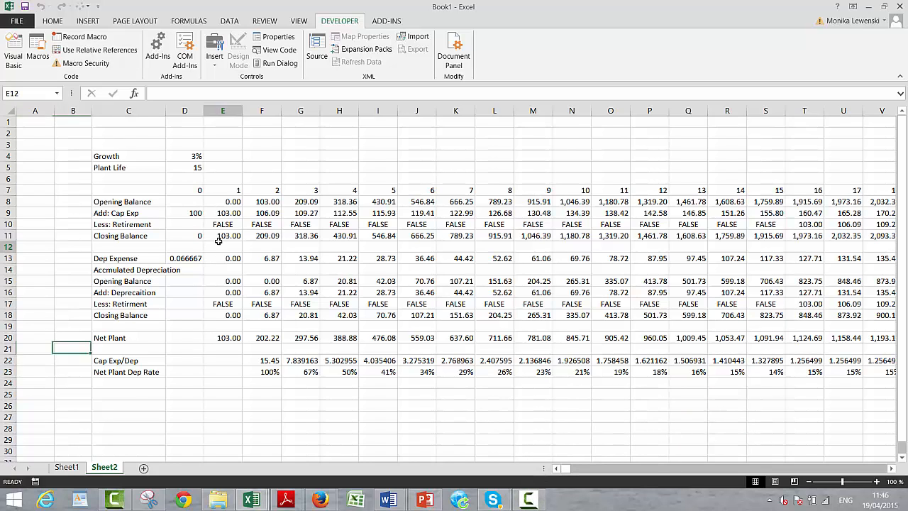
pyautogui.press('Left')
pyautogui.press('Left')
pyautogui.press('Left')
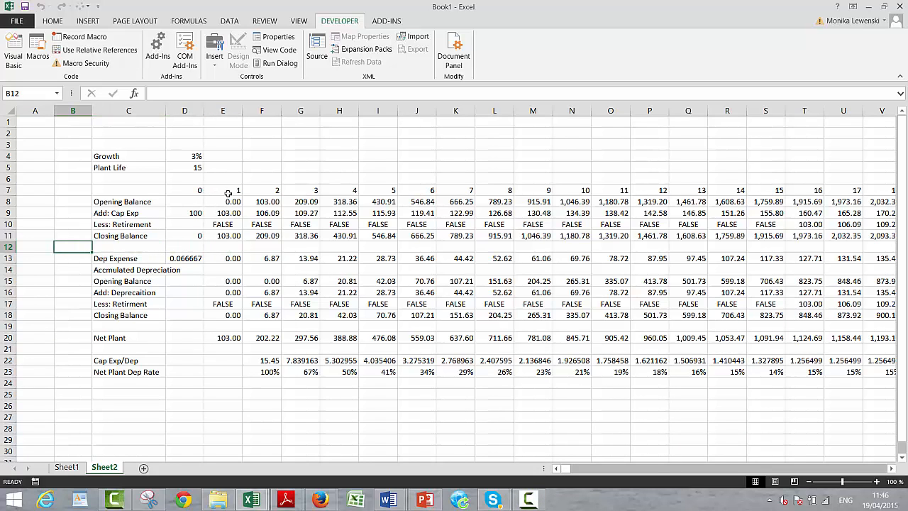
pyautogui.click(214, 394)
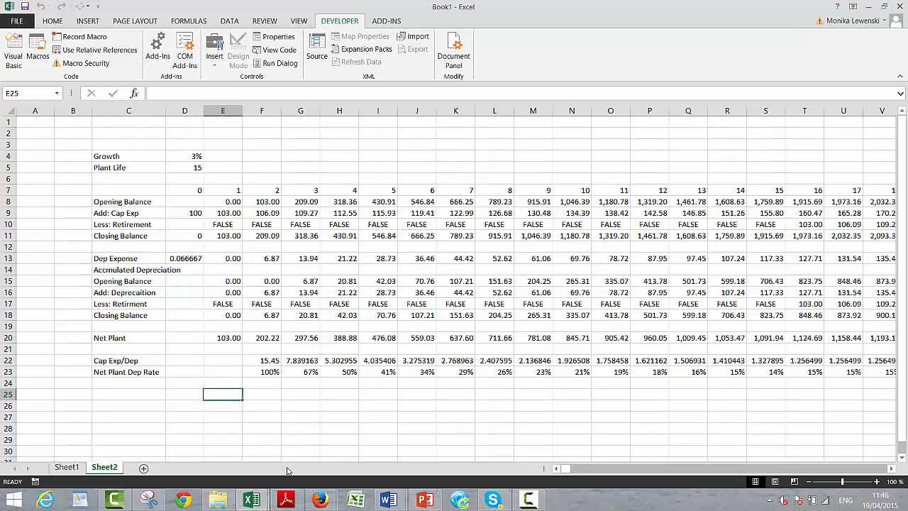
# - Enter the label Net Plant Dep Rate in F4, in the assumptions area above the roll-forward
pyautogui.click(270, 155)
pyautogui.write('Net P')
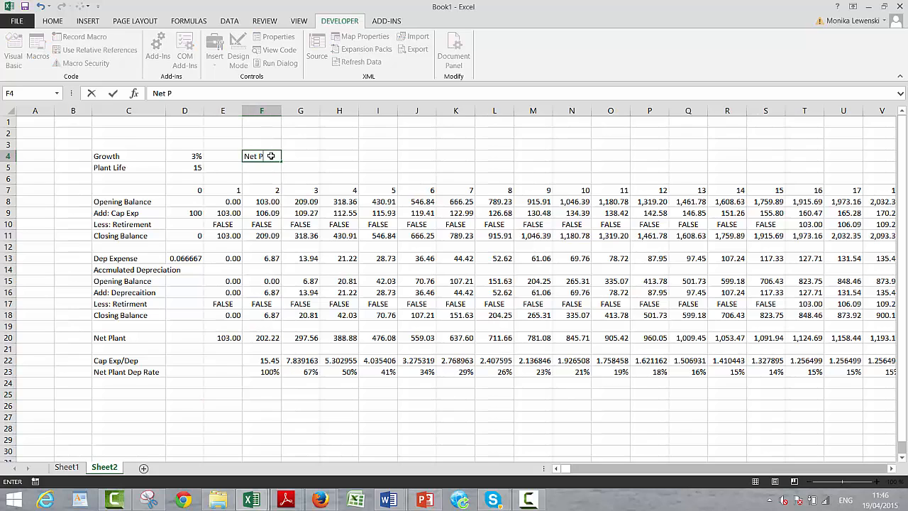
pyautogui.write('lant Dep Rate')
pyautogui.press('Return')
# - Enter the formula =MATCH(D5;7:7) in H4 to locate the plant life in the period row
pyautogui.press('Up')
pyautogui.press('Right')
pyautogui.press('Right')
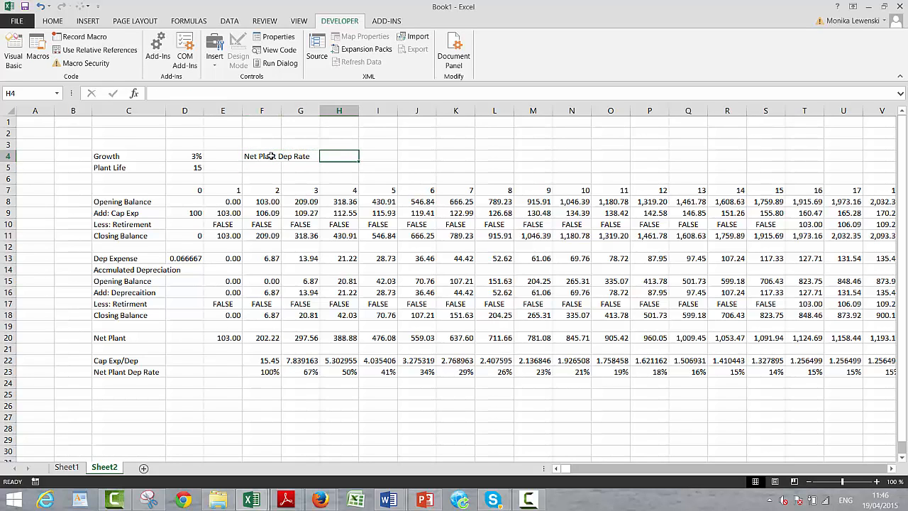
pyautogui.write('=mat')
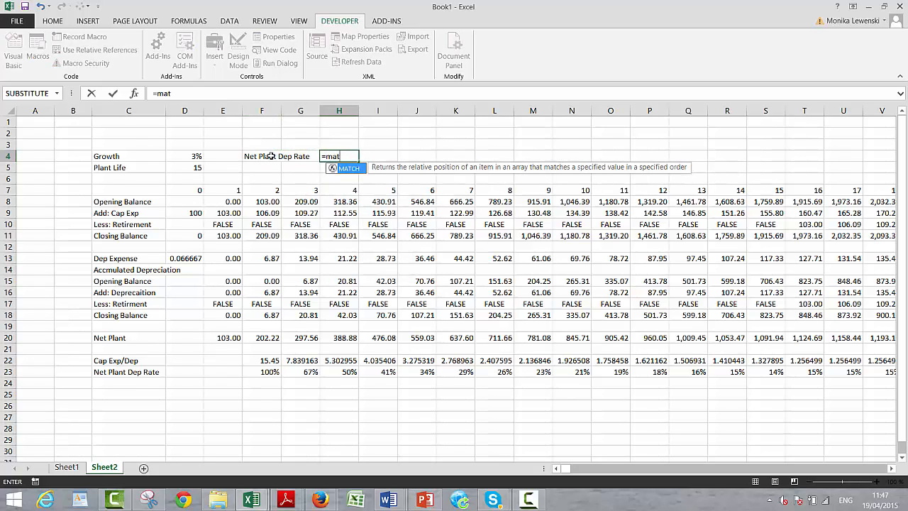
pyautogui.press('Tab')
pyautogui.press('Left')
pyautogui.press('Left')
pyautogui.press('Left')
pyautogui.press('Left')
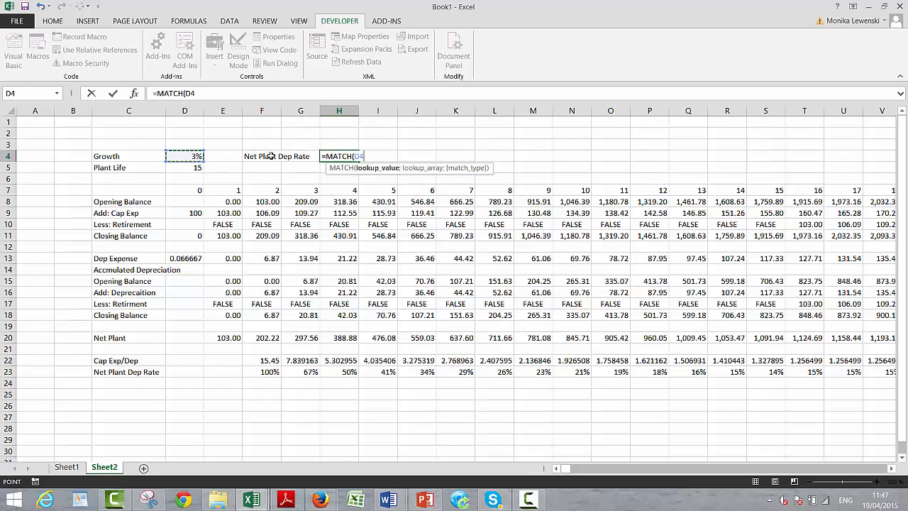
pyautogui.press('Down')
pyautogui.write(';')
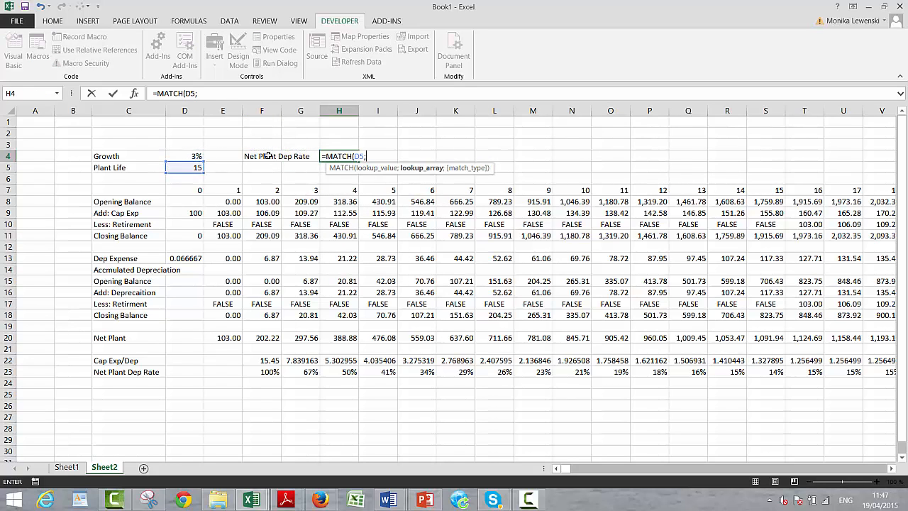
pyautogui.click(11, 190)
pyautogui.hotkey('ctrl', 'Return')
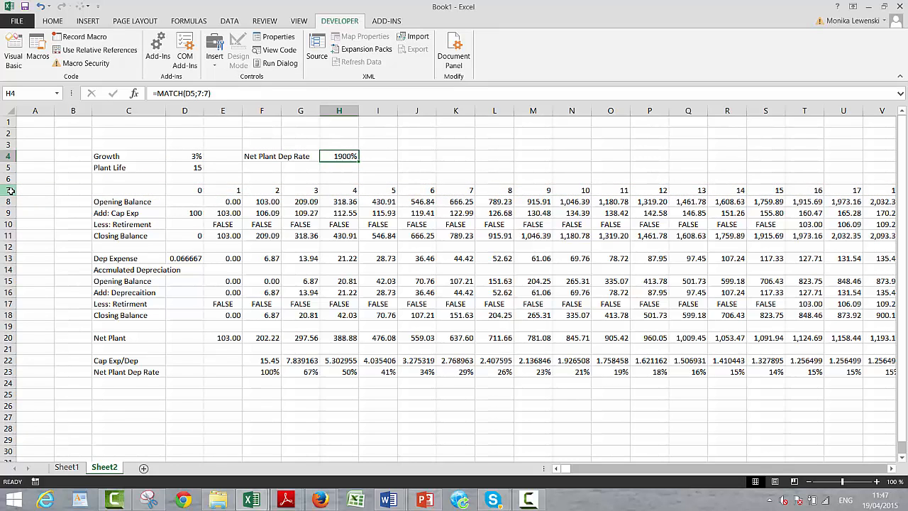
# - Wrap the H4 formula in INDEX to make it =INDEX(23:23;MATCH(D5;7:7)), formatted as a percentage
pyautogui.hotkey('ctrl', 'shift', '1')
pyautogui.press('F2')
pyautogui.press('Left')
pyautogui.press('Left')
pyautogui.press('Left')
pyautogui.press('Left')
pyautogui.press('Left')
pyautogui.press('Left')
pyautogui.press('Left')
pyautogui.press('Left')
pyautogui.press('Left')
pyautogui.press('Left')
pyautogui.press('Left')
pyautogui.press('Left')
pyautogui.press('Left')
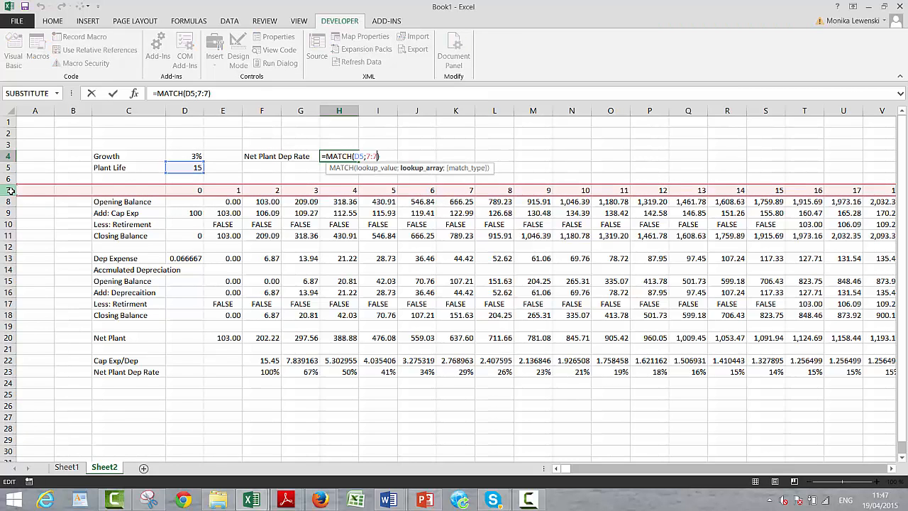
pyautogui.write('index(')
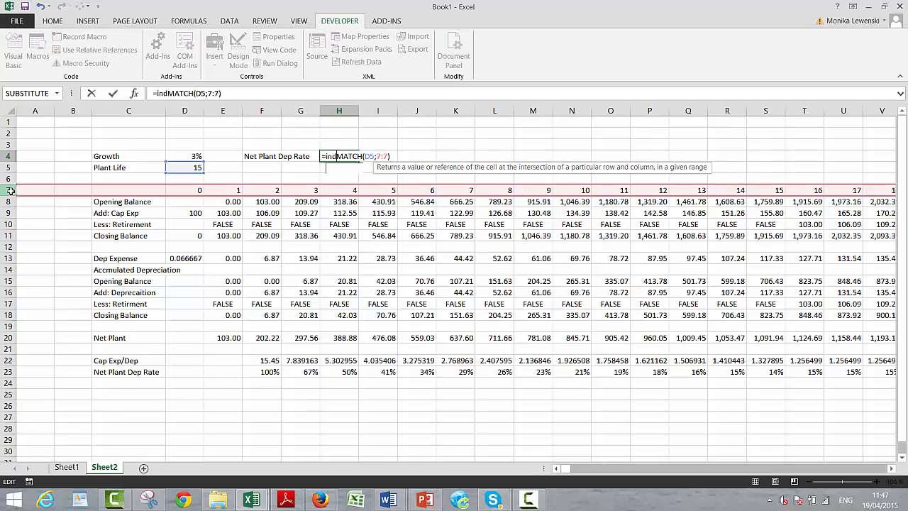
pyautogui.click(3, 371)
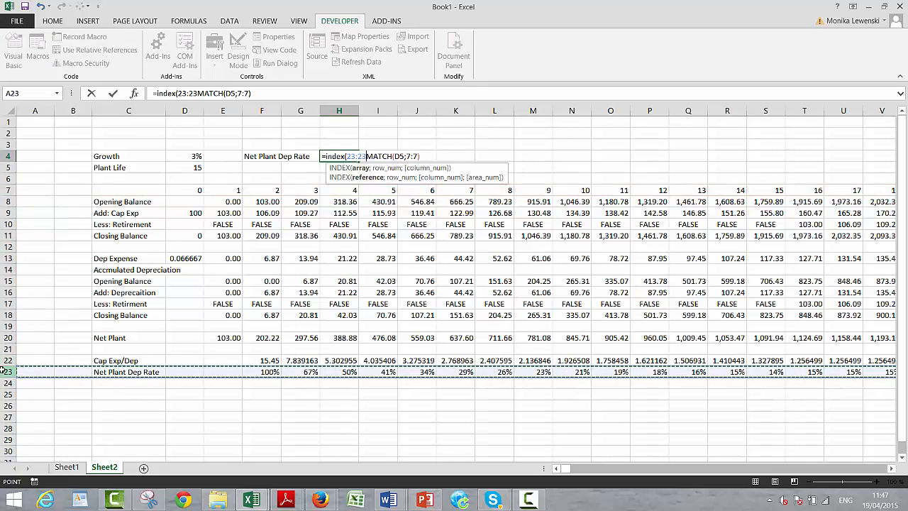
pyautogui.write(';')
pyautogui.press('Return')
pyautogui.press('Return')
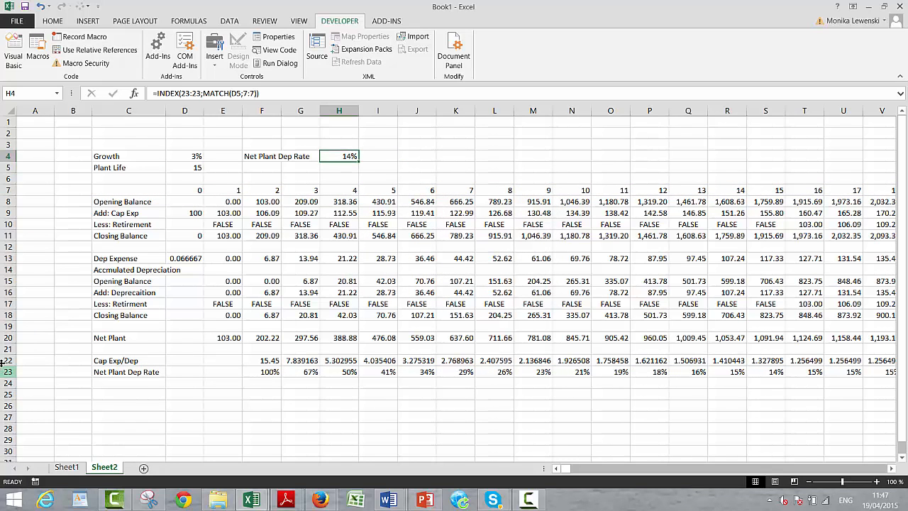
# - Format the Net Plant Dep Rate result in H4 as a percentage with two decimal places
pyautogui.click(53, 22)
pyautogui.click(402, 60)
pyautogui.click(401, 59)
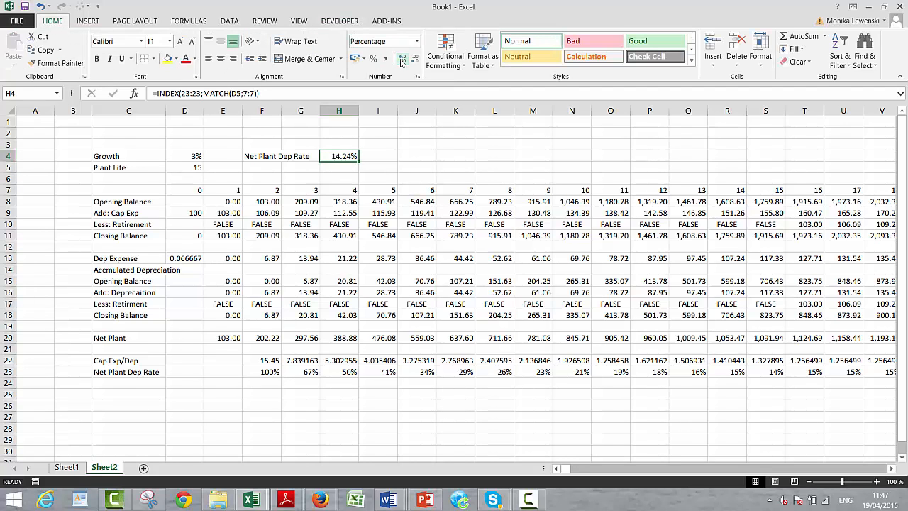
pyautogui.press('Left')
pyautogui.press('Left')
pyautogui.press('Left')
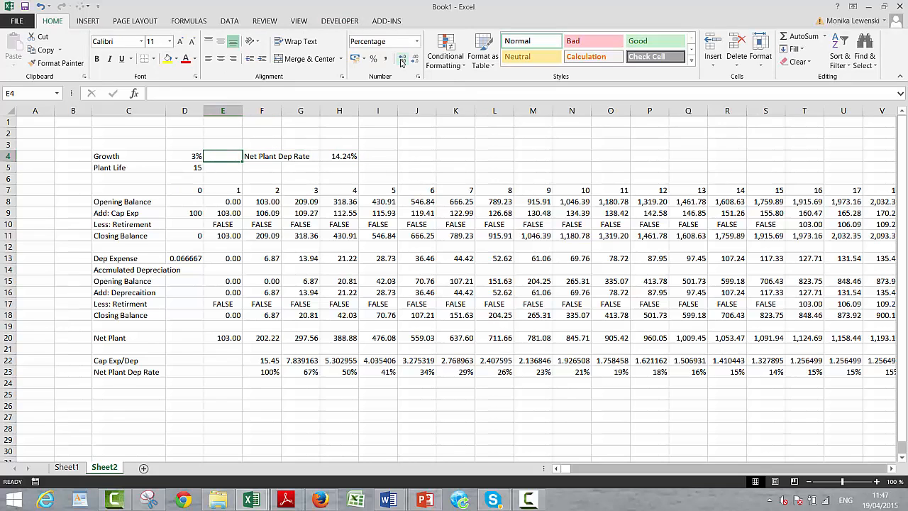
# - Link the Net Plant Dep Rate assumption in Sheet1 cell E12 to the rate on Sheet2 with =Sheet2!H4
pyautogui.hotkey('ctrl', 'pageup')
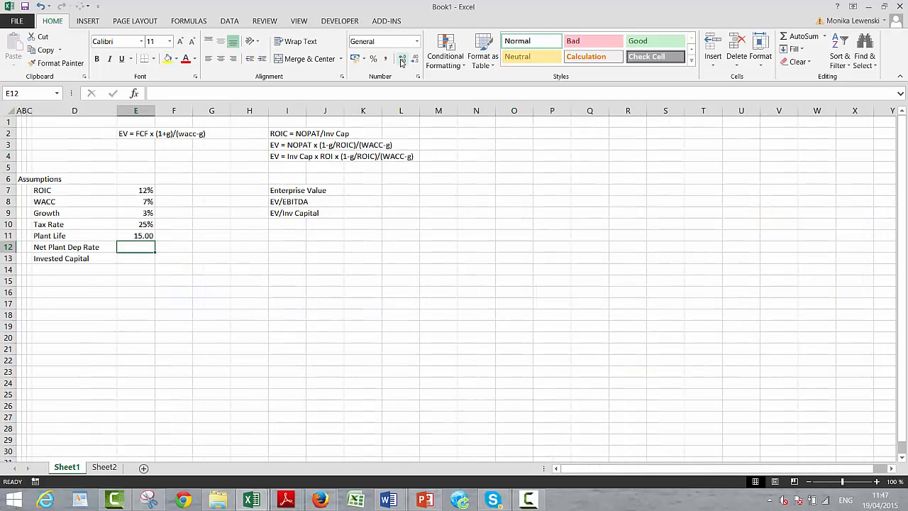
pyautogui.write('=')
pyautogui.hotkey('ctrl', 'pagedown')
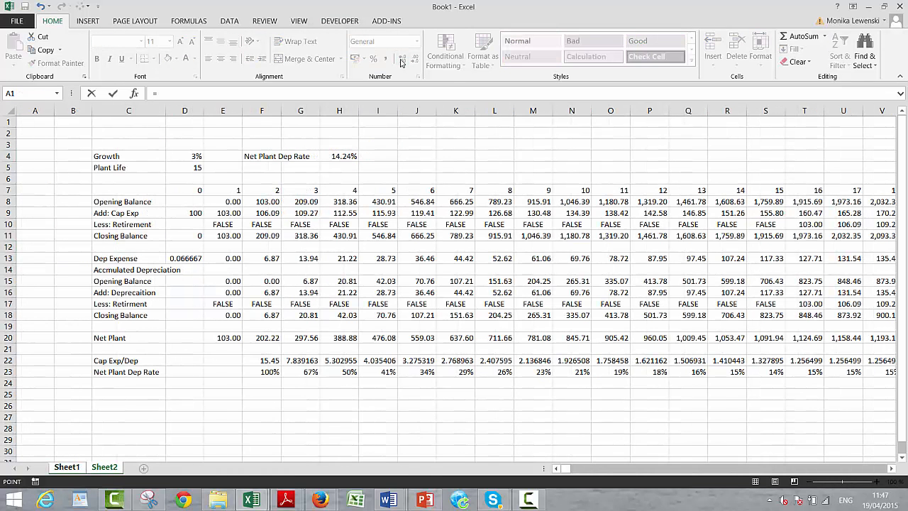
pyautogui.click(345, 156)
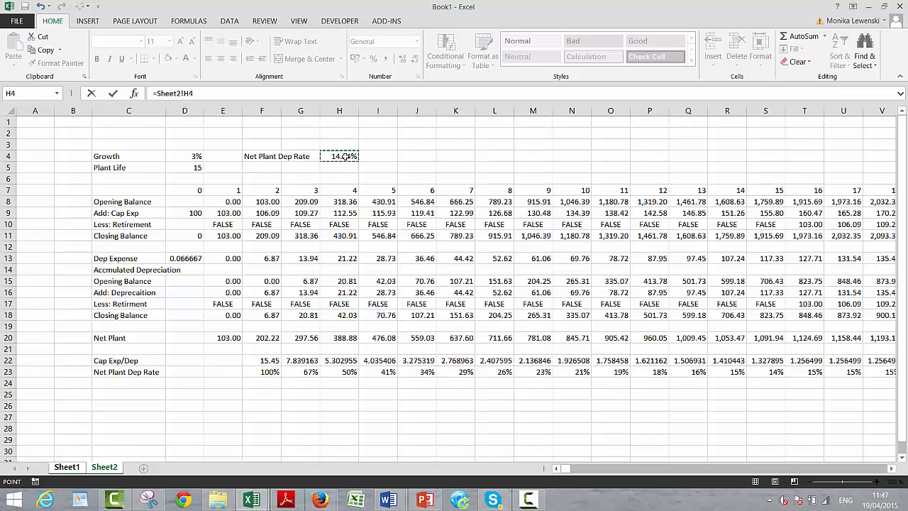
pyautogui.press('Return')
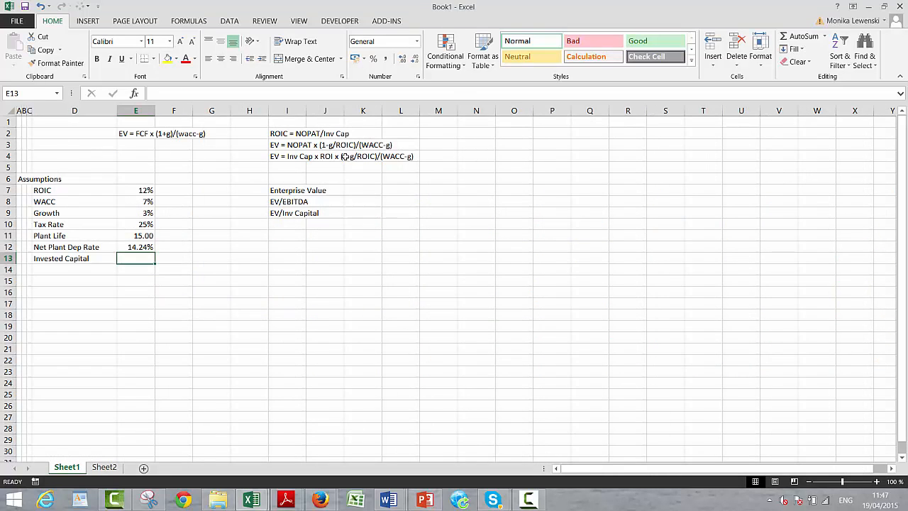
# - Set Invested Capital in E13 to 1000 and give the cell a number format with thousands separator and two decimals
pyautogui.write('1000')
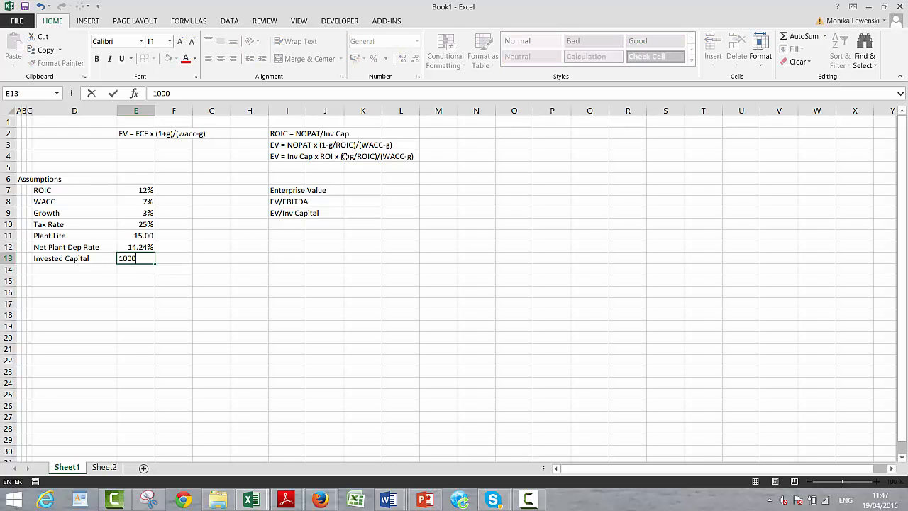
pyautogui.press('Return')
pyautogui.press('Up')
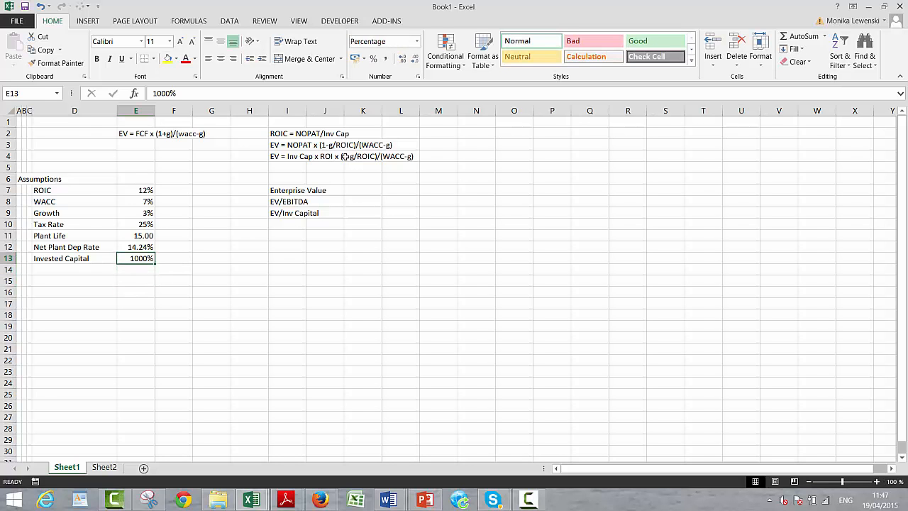
pyautogui.hotkey('ctrl', 'shift', '1')
pyautogui.press('Down')
pyautogui.press('Up')
pyautogui.write('1000')
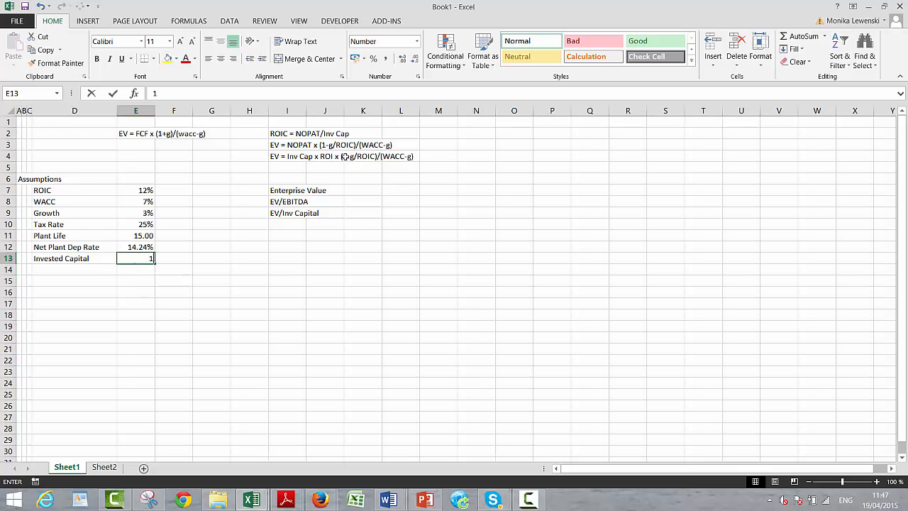
pyautogui.press('Return')
# - Enter the section heading Invested Capital Progression in A16, below the assumptions
pyautogui.press('Down')
pyautogui.press('Down')
pyautogui.press('Left')
pyautogui.press('Left')
pyautogui.press('Left')
pyautogui.press('Left')
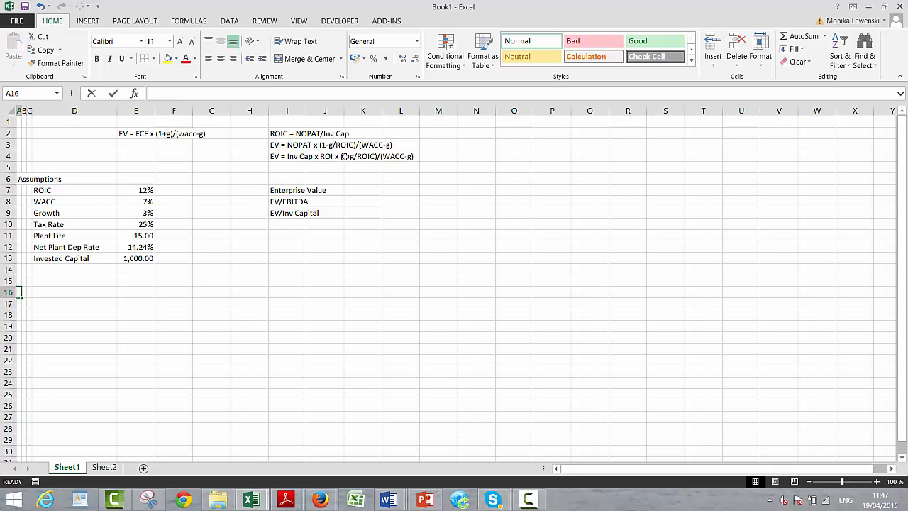
pyautogui.write('Invested')
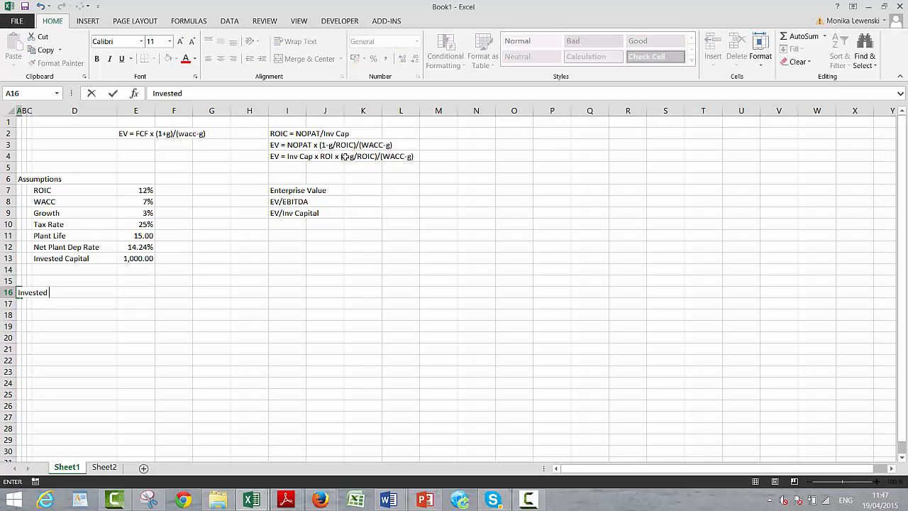
pyautogui.write(' Capital Progression')
pyautogui.press('Return')
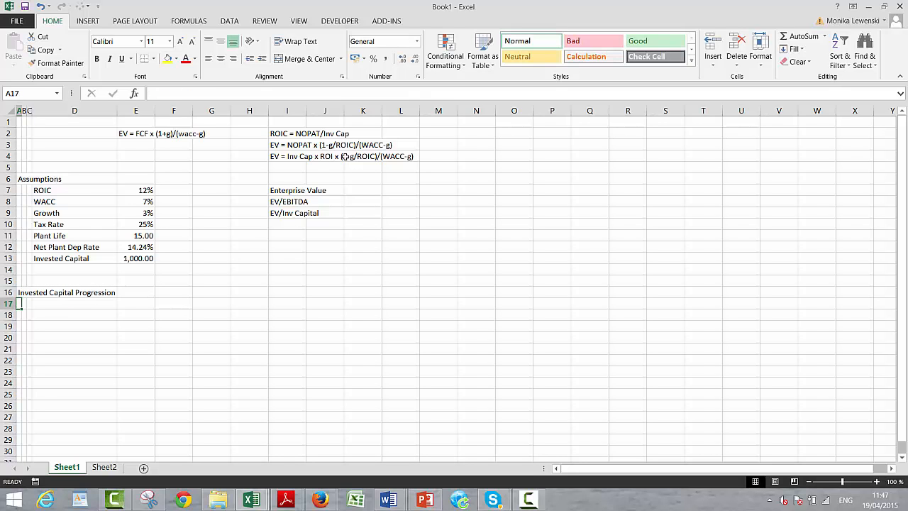
# - Enter the row labels Opening balance, Add: Cap Exp and Less: Depreciation in B17:B19
pyautogui.press('Right')
pyautogui.write('Opening balance')
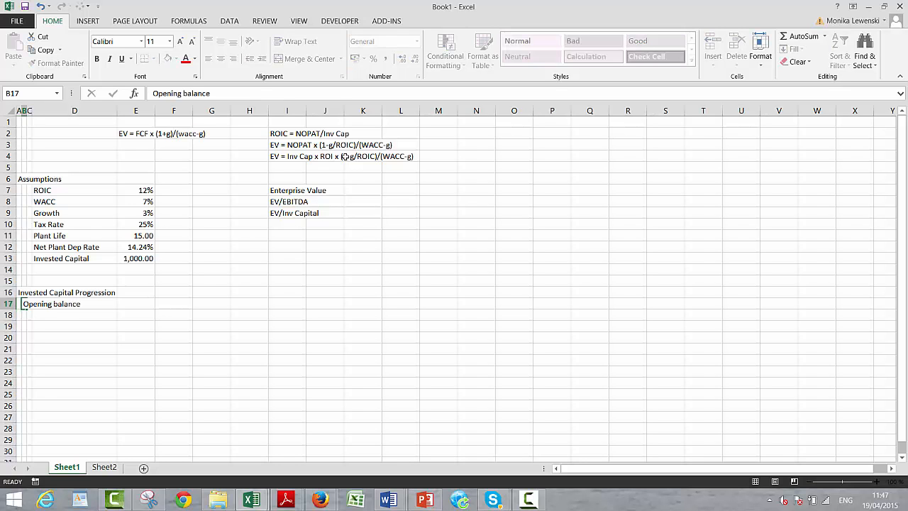
pyautogui.press('Return')
pyautogui.write('Add')
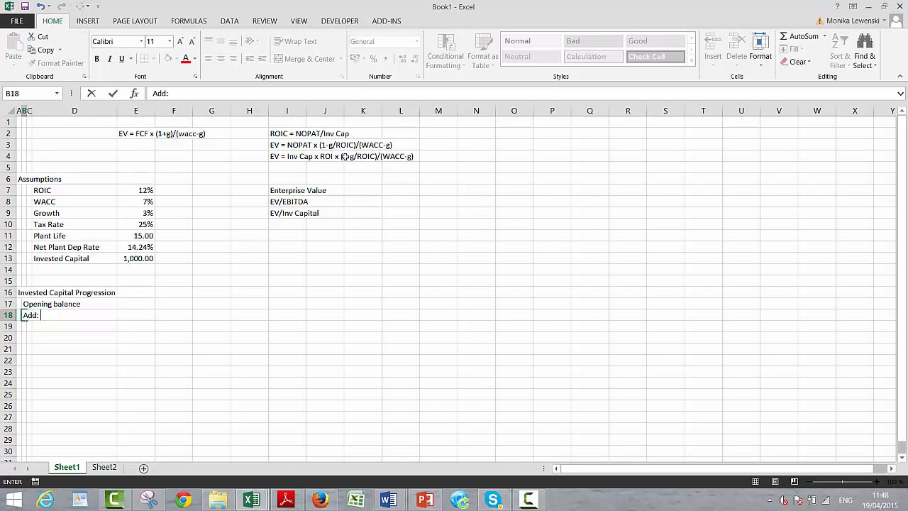
pyautogui.write(': Cap Exp')
pyautogui.press('Return')
pyautogui.write('Less:')
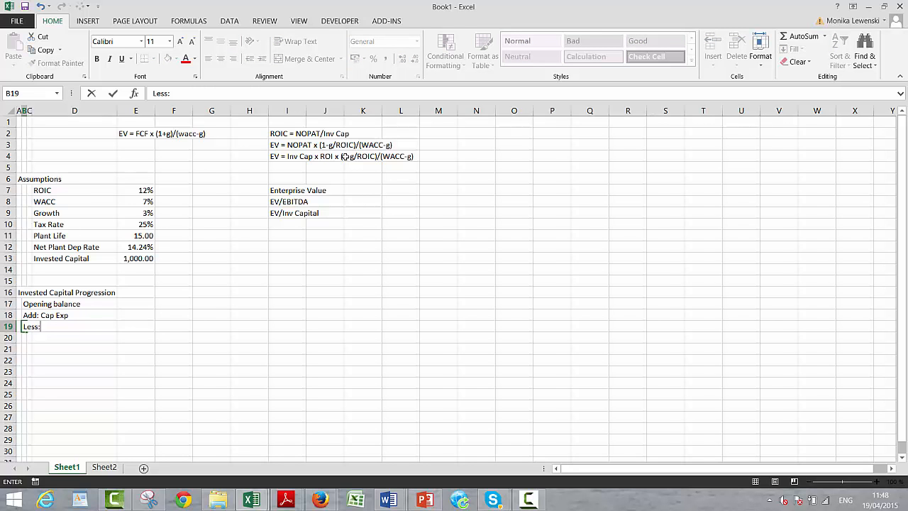
pyautogui.write(' Depreciation')
pyautogui.press('Return')
# - Enter the label Closing Balance in B20, correcting its spelling
pyautogui.write('Clos')
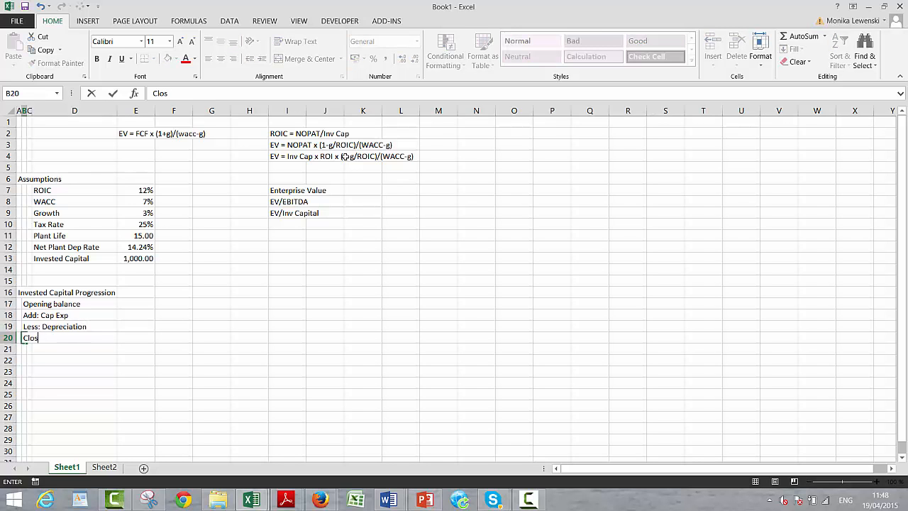
pyautogui.write('ng Balance')
pyautogui.press('Return')
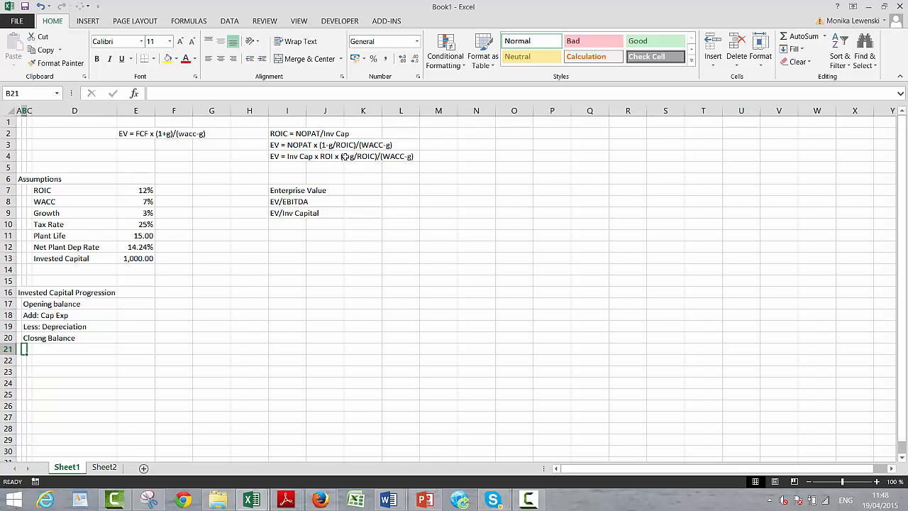
pyautogui.press('Up')
pyautogui.write('os')
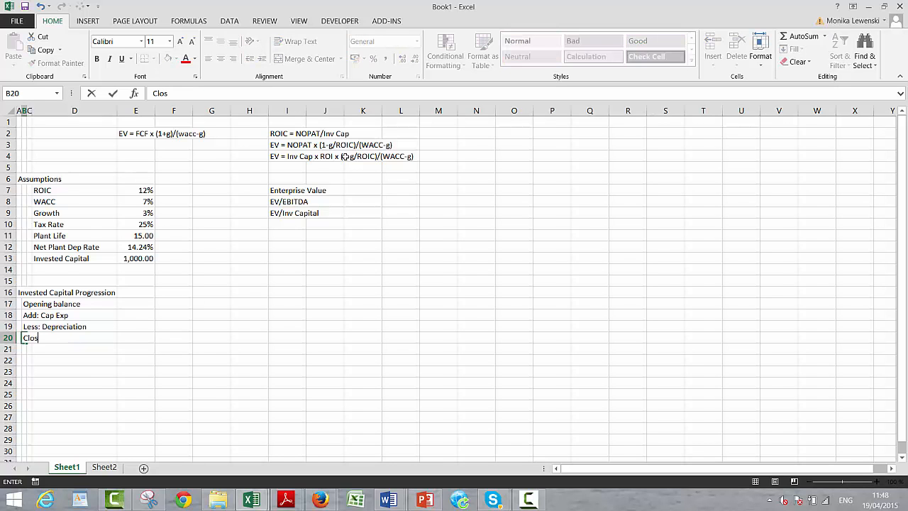
pyautogui.write('ing Bala')
pyautogui.press('BackSpace')
pyautogui.write('lance')
pyautogui.press('Return')
pyautogui.press('Return')
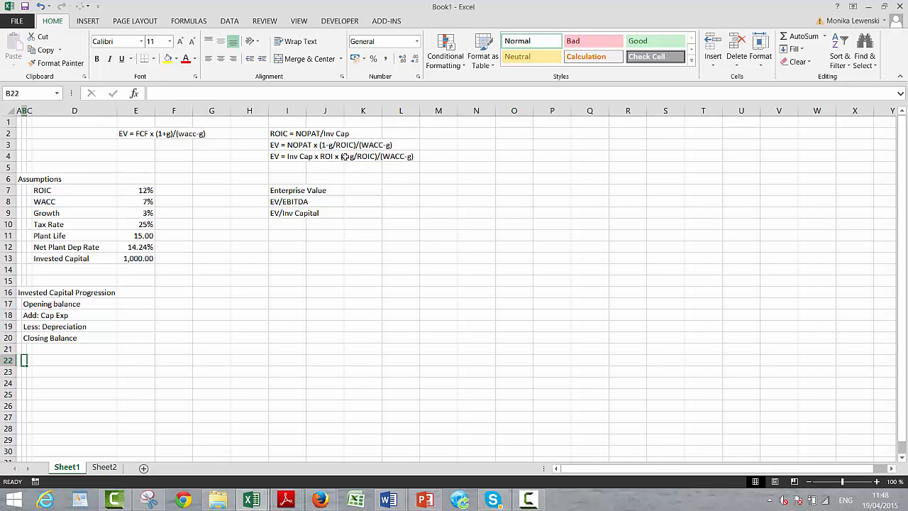
# - Enter the labels NOPAT in B22 and EBIT = NOPAT/(1-t) in B23
pyautogui.write('NOPAT')
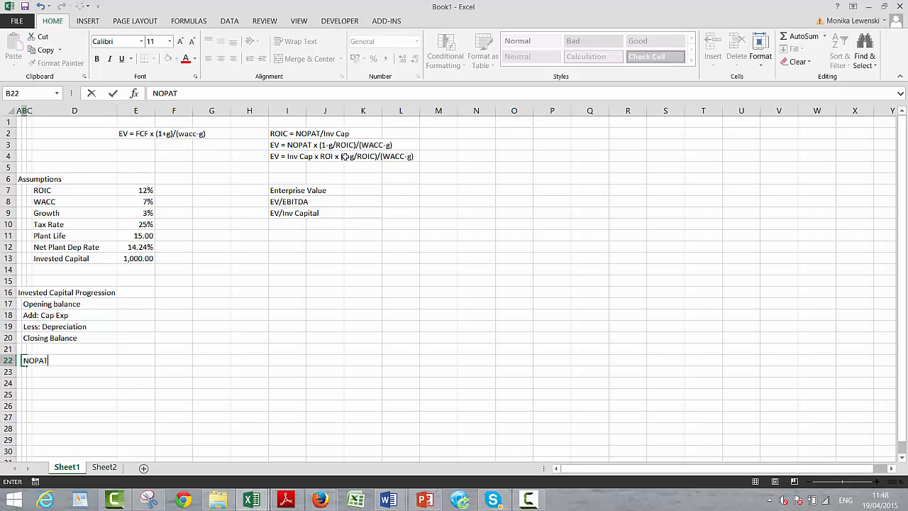
pyautogui.press('Return')
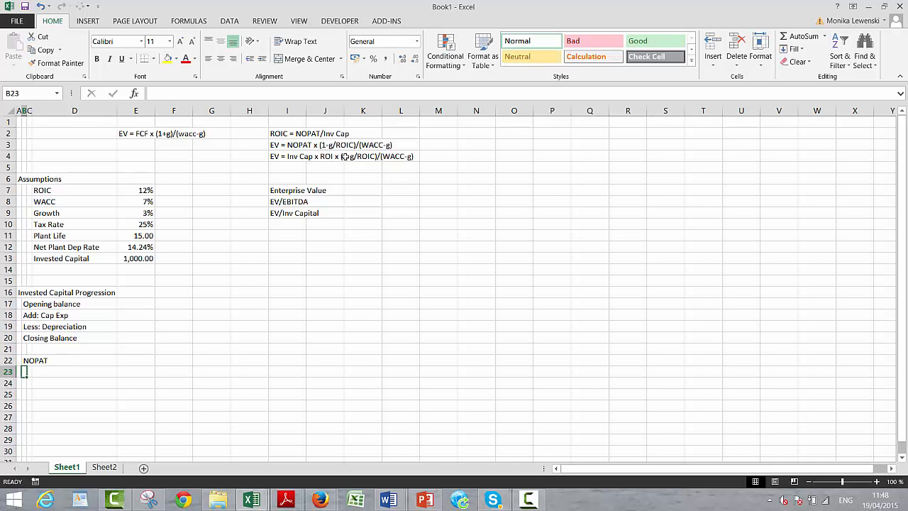
pyautogui.write('EBIT')
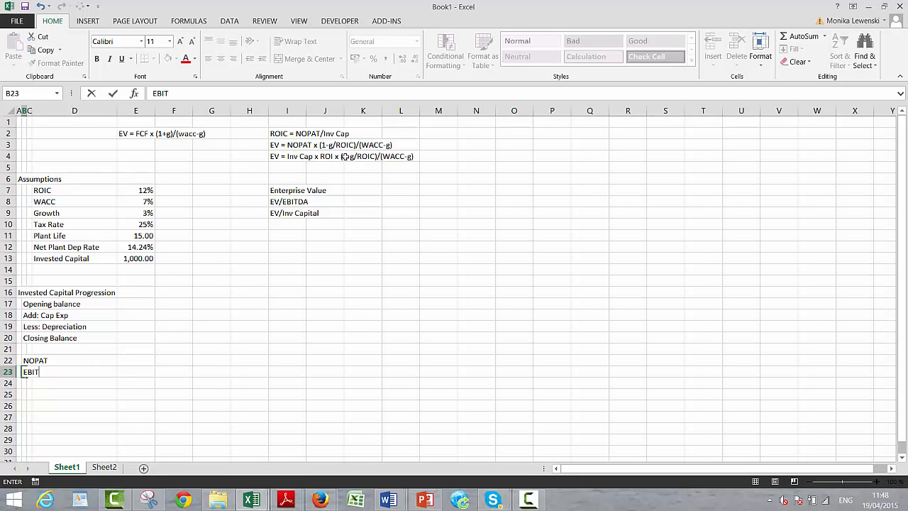
pyautogui.write(' = NOPAT/(1-t)')
pyautogui.press('Return')
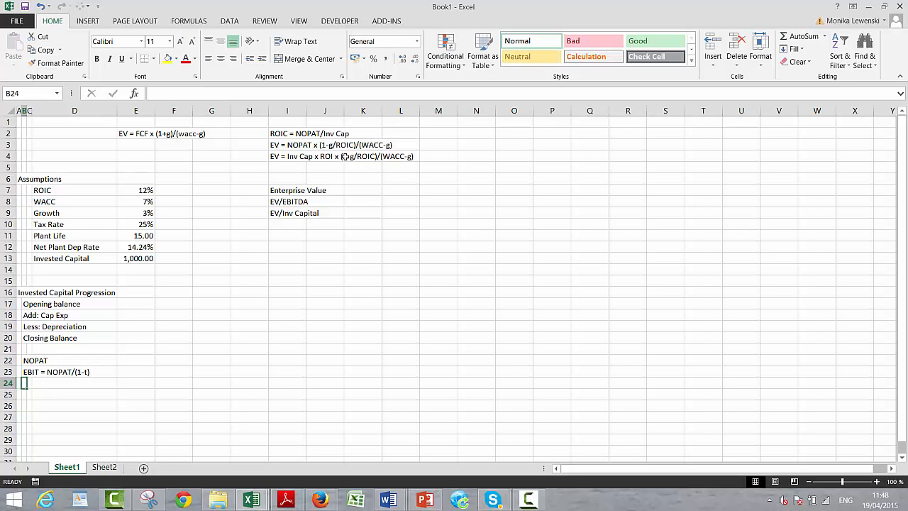
# - Enter the labels Add: Deprecaition in B24 and EBITDA in B25
pyautogui.write('Add')
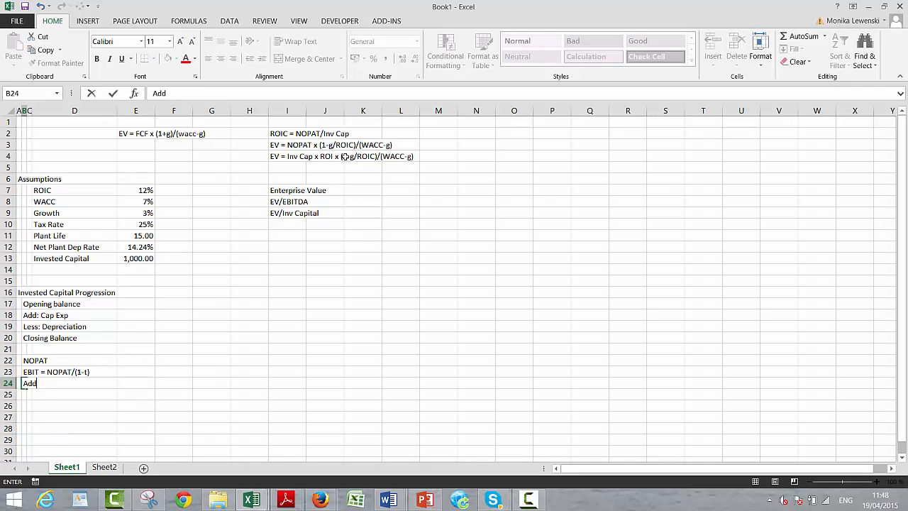
pyautogui.write(': Deprecaition')
pyautogui.press('Return')
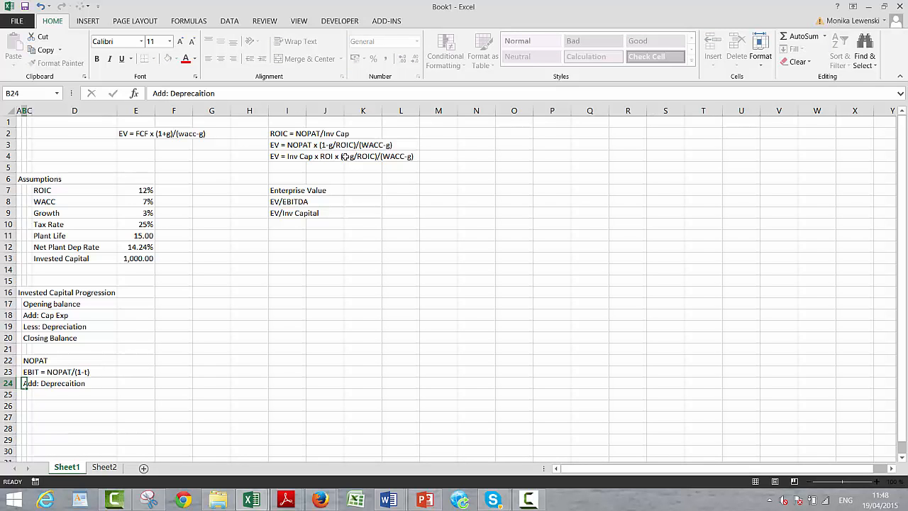
pyautogui.write('EBITDA')
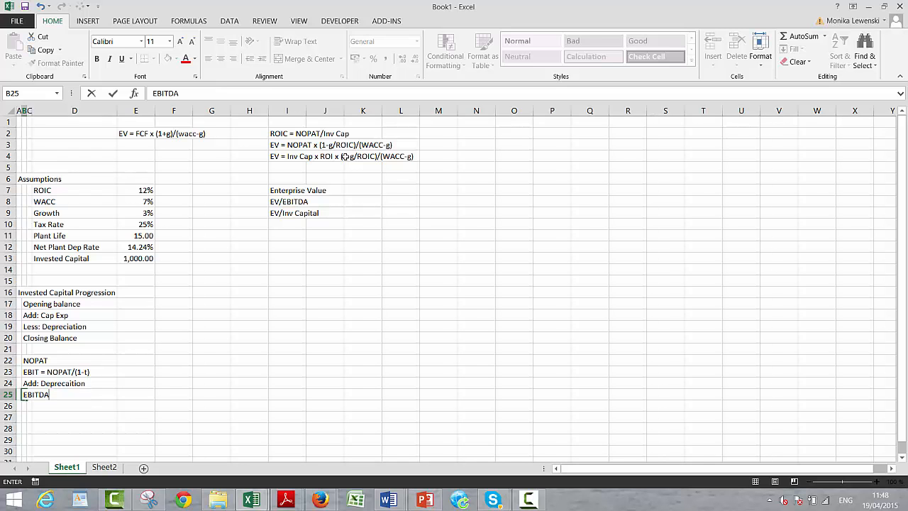
pyautogui.press('Return')
# - Enter the labels Less: Cap Exp, FCF and EV in B26:B28 to complete the cash flow block
pyautogui.write('Less: ')
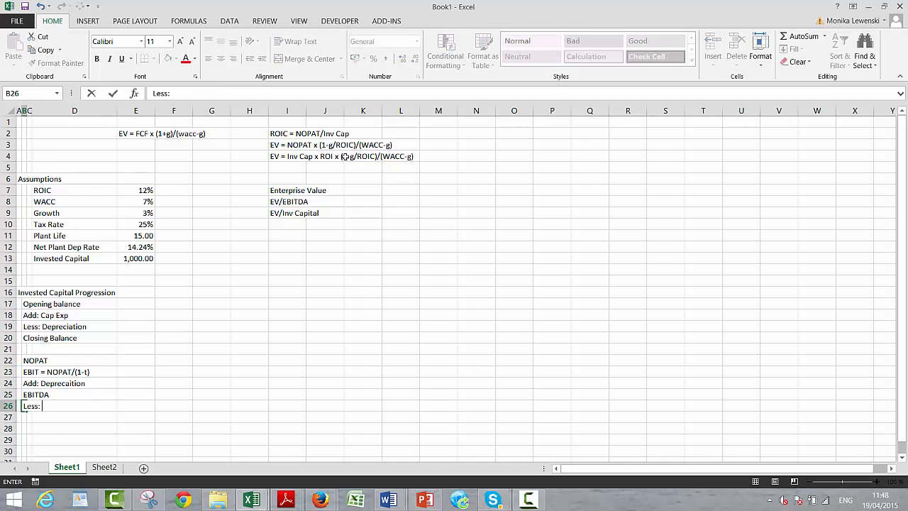
pyautogui.write('Cap Exp')
pyautogui.press('Return')
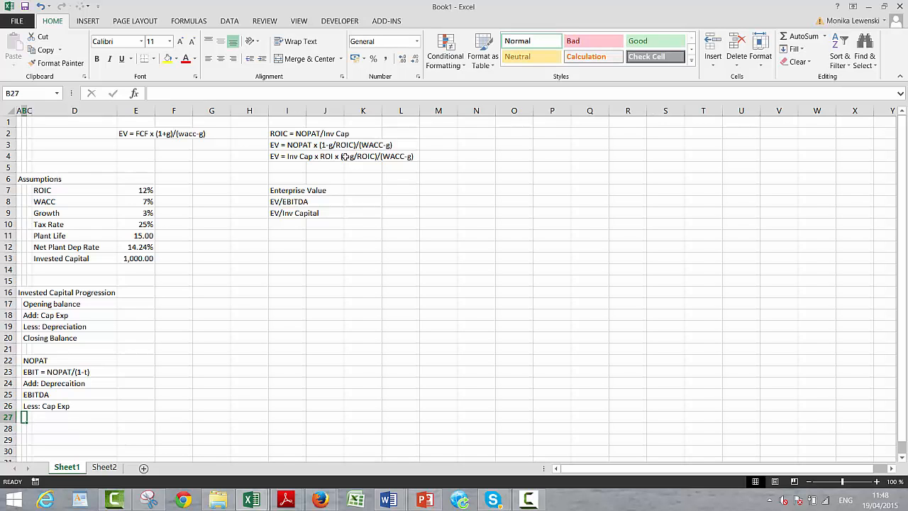
pyautogui.write('FCF')
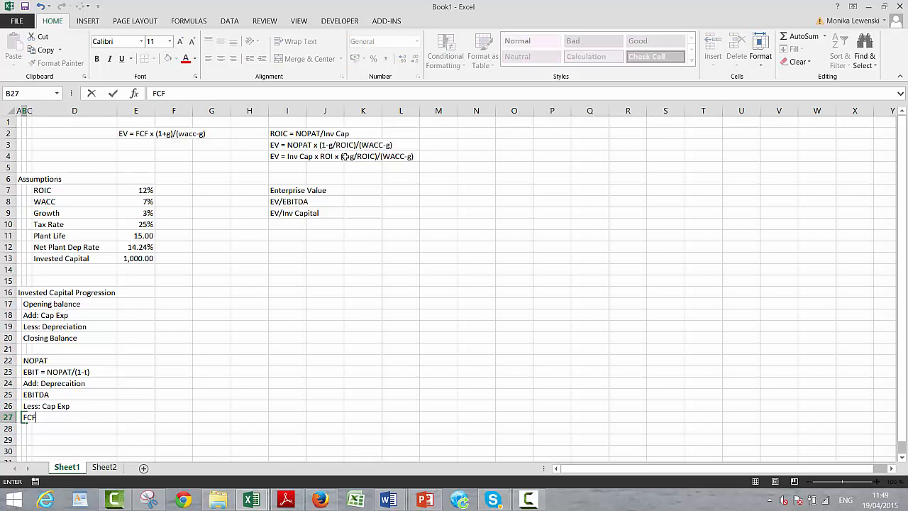
pyautogui.press('Return')
pyautogui.write('E')
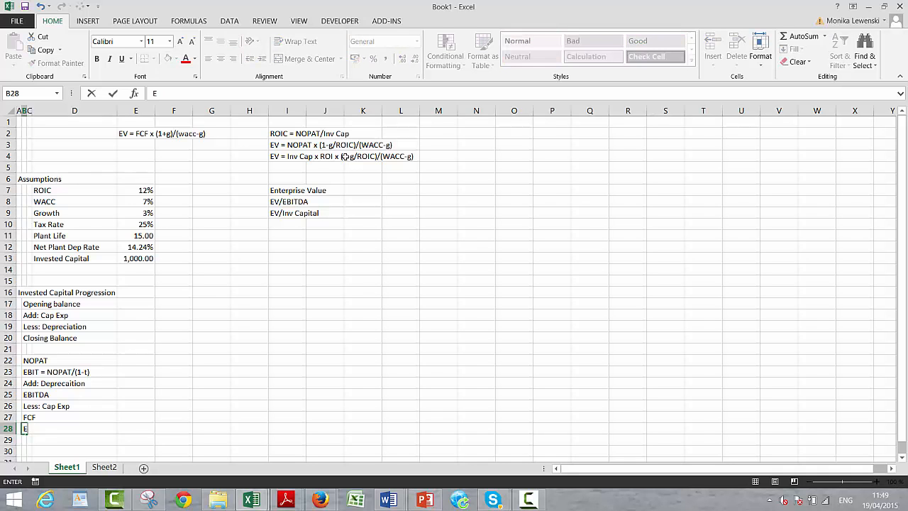
pyautogui.write('V')
pyautogui.press('Return')
# - Link the initial Closing Balance in H20 to the Invested Capital assumption in E13
pyautogui.press('Up')
pyautogui.press('Up')
pyautogui.press('Up')
pyautogui.press('Up')
pyautogui.press('Up')
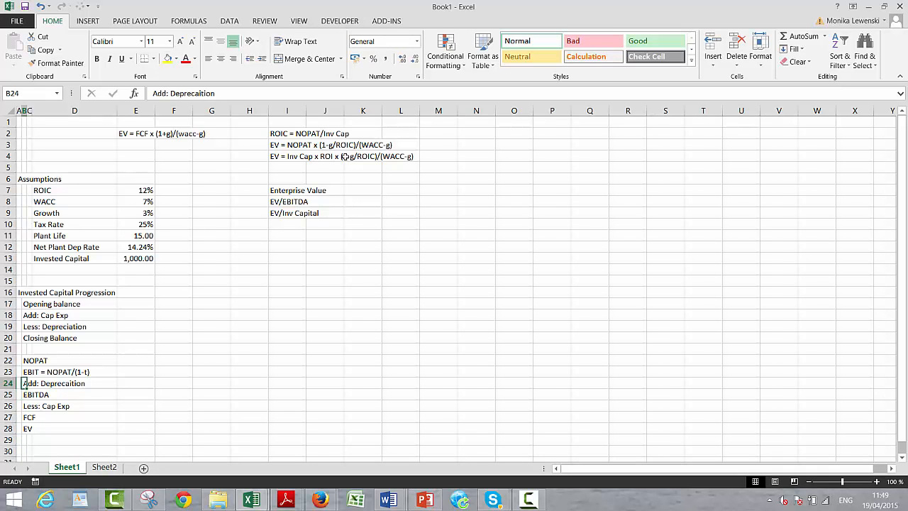
pyautogui.press('Up')
pyautogui.press('Up')
pyautogui.press('Up')
pyautogui.press('Up')
pyautogui.press('Right')
pyautogui.press('Right')
pyautogui.press('Right')
pyautogui.press('Right')
pyautogui.press('Right')
pyautogui.press('Right')
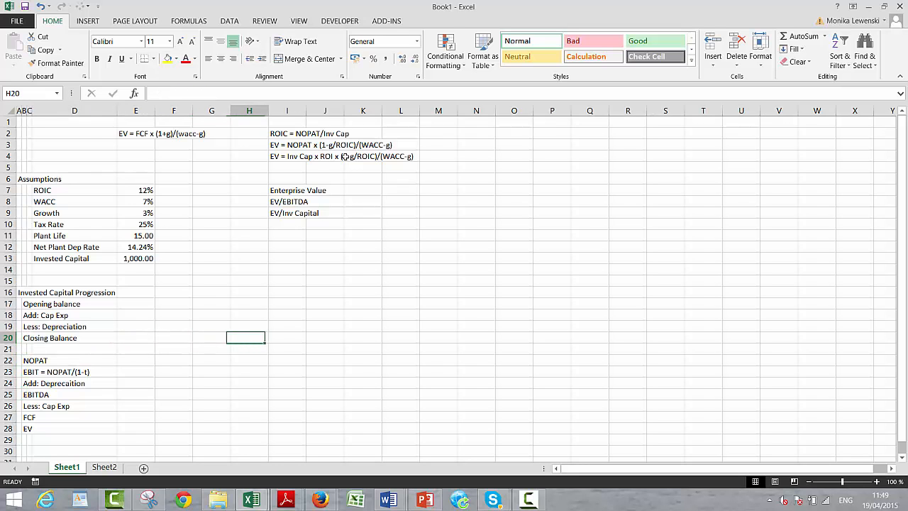
pyautogui.press('BackSpace')
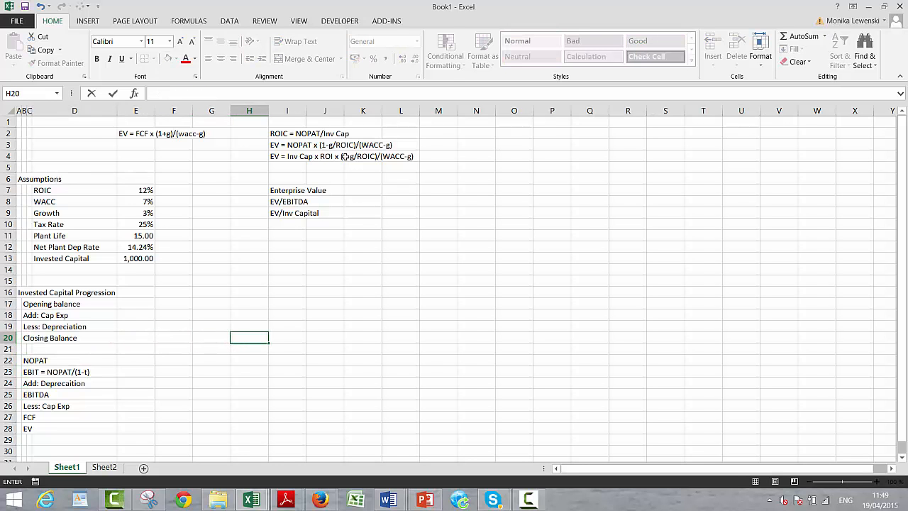
pyautogui.write('=')
pyautogui.press('Up')
pyautogui.press('Up')
pyautogui.press('Up')
pyautogui.press('Up')
pyautogui.press('Up')
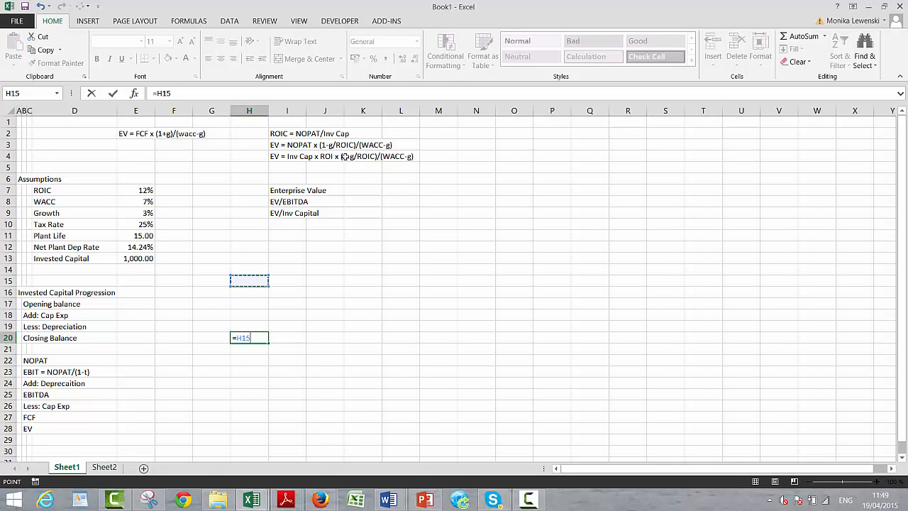
pyautogui.press('Up')
pyautogui.press('Up')
pyautogui.press('Left')
pyautogui.press('Left')
pyautogui.press('Left')
pyautogui.press('Return')
# - Set the first period's Opening balance in I17 equal to the prior Closing Balance with =H20
pyautogui.press('Up')
pyautogui.press('Up')
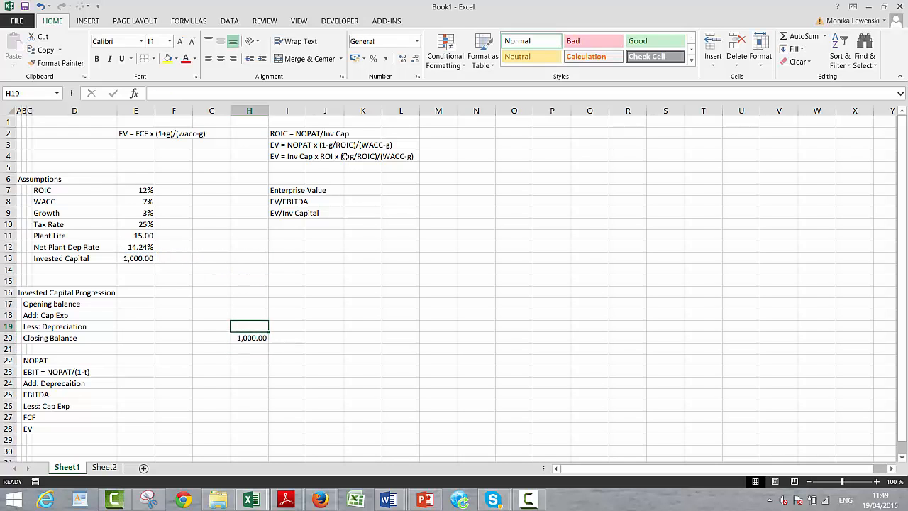
pyautogui.press('Up')
pyautogui.press('Up')
pyautogui.press('Right')
pyautogui.write('=')
pyautogui.press('Down')
pyautogui.press('Down')
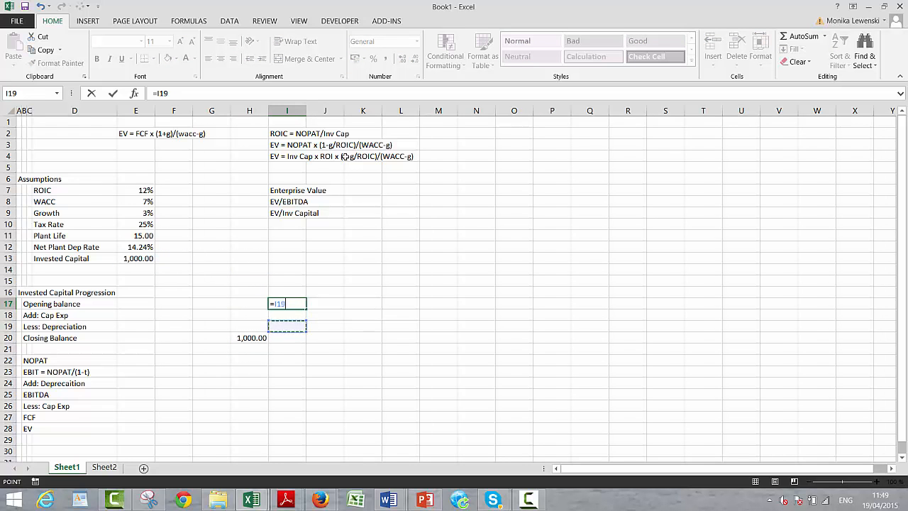
pyautogui.press('Down')
pyautogui.press('Left')
pyautogui.press('Return')
pyautogui.write('=')
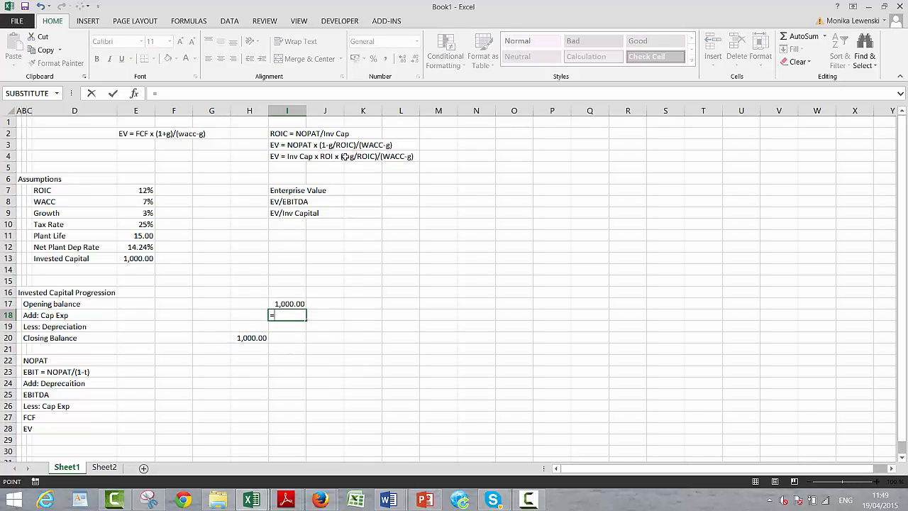
pyautogui.press('Down')
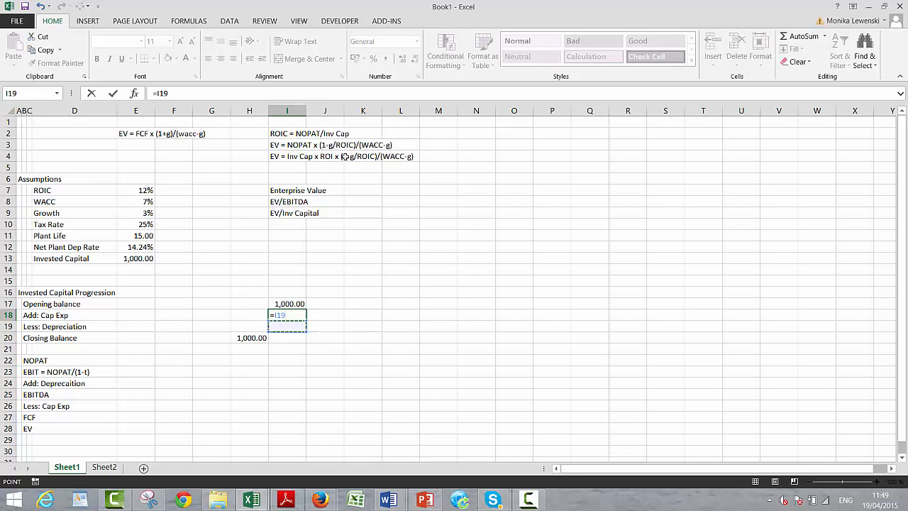
pyautogui.press('Escape')
# - Add the label Cap Exp/Dep in D14, below Invested Capital in the assumptions
pyautogui.press('Up')
pyautogui.press('Up')
pyautogui.press('Up')
pyautogui.press('Up')
pyautogui.press('Left')
pyautogui.press('Left')
pyautogui.press('Left')
pyautogui.press('Left')
pyautogui.press('Left')
pyautogui.press('Left')
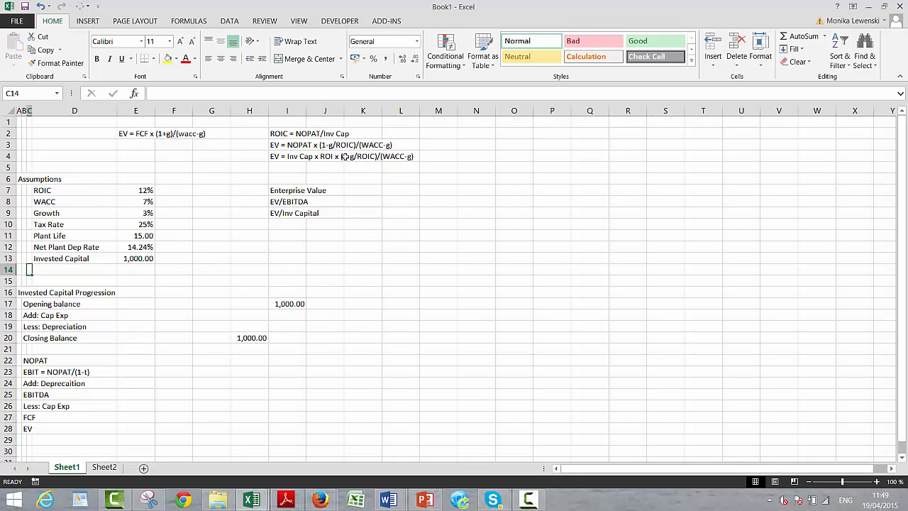
pyautogui.press('Right')
pyautogui.write('c')
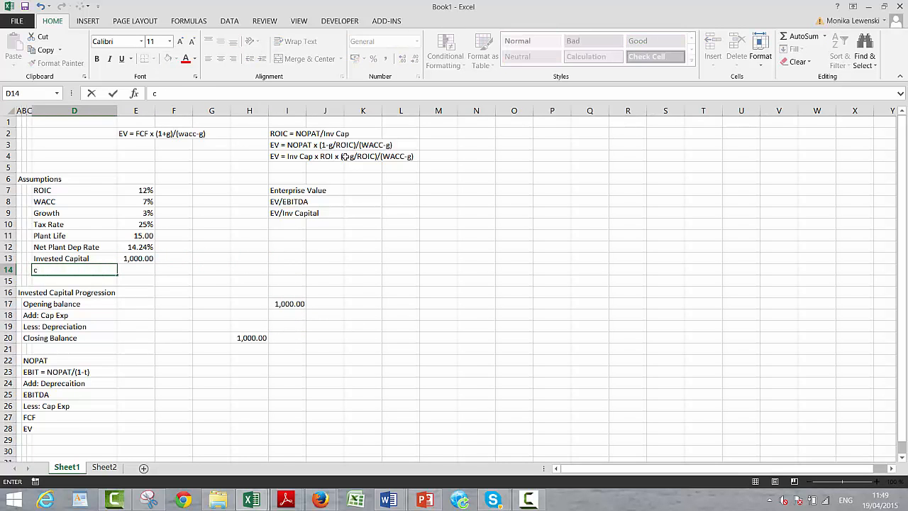
pyautogui.write('a')
pyautogui.press('BackSpace')
pyautogui.press('BackSpace')
pyautogui.write('Cap Exp/Dep')
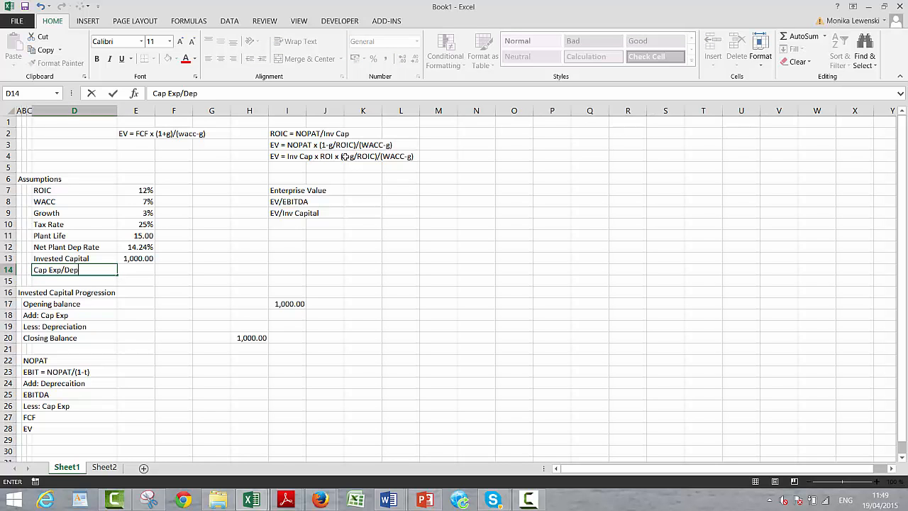
pyautogui.press('Return')
pyautogui.press('Up')
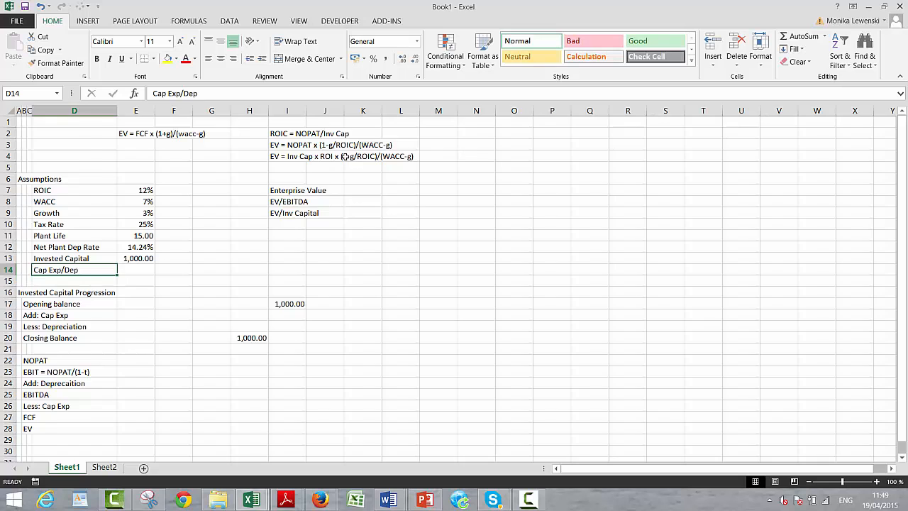
# - Enter the label Cap Exp to Dep in F5 on Sheet2, below Net Plant Dep Rate
pyautogui.hotkey('ctrl', 'Down')
pyautogui.hotkey('ctrl', 'pagedown')
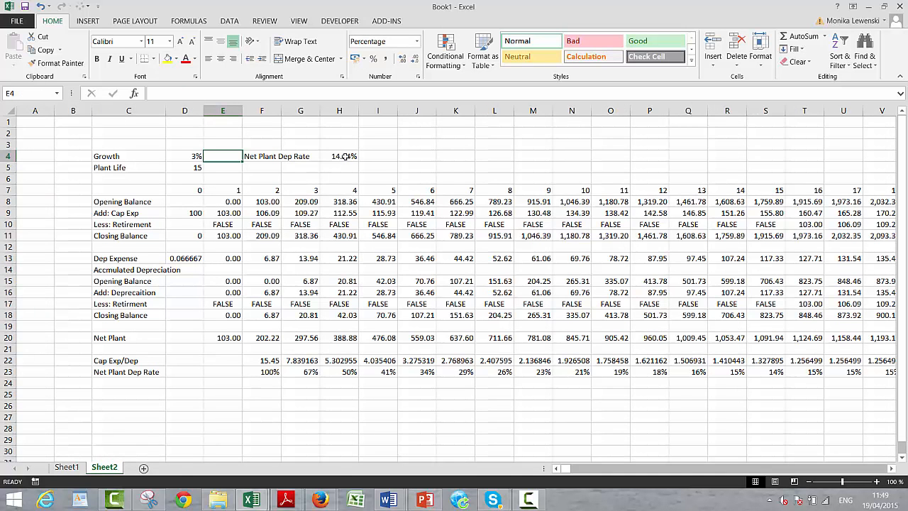
pyautogui.press('Down')
pyautogui.press('Down')
pyautogui.press('Down')
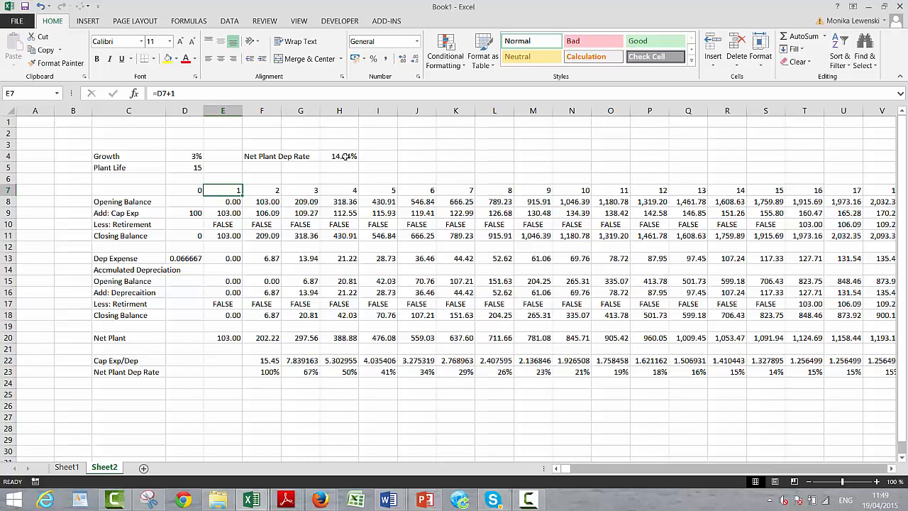
pyautogui.press('Down')
pyautogui.press('Down')
pyautogui.press('Up')
pyautogui.press('Up')
pyautogui.press('Up')
pyautogui.press('Right')
pyautogui.press('Up')
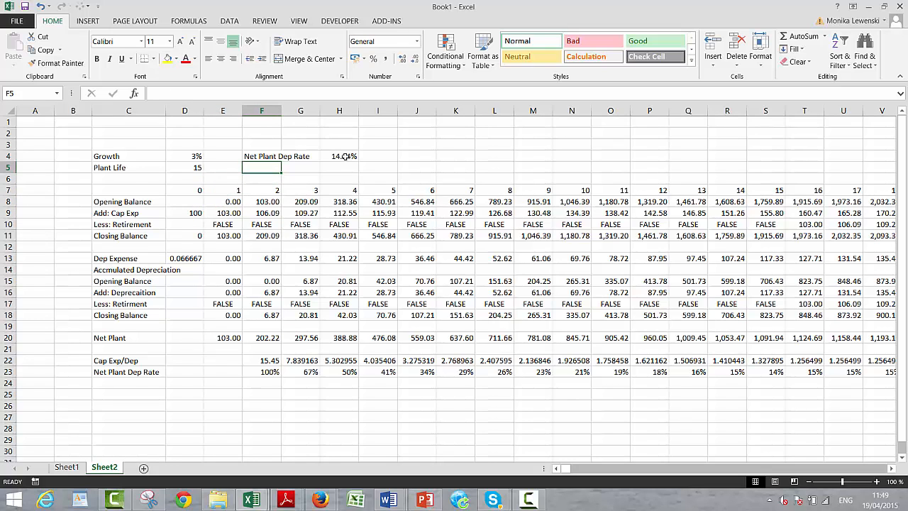
pyautogui.write('Cap Exp to')
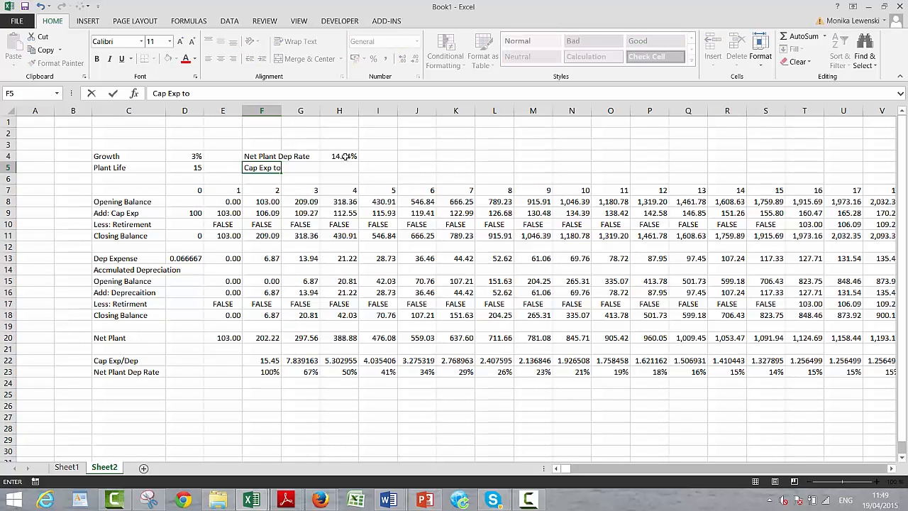
pyautogui.write(' Dep')
pyautogui.hotkey('ctrl', 'Return')
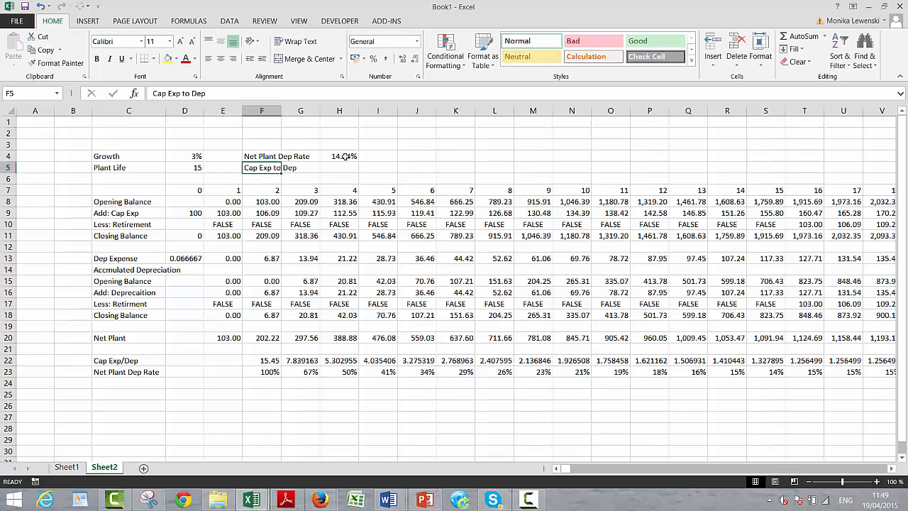
# - Find the plant life's position in the year row by entering =MATCH(D5;7:7) in H5
pyautogui.press('Right')
pyautogui.press('Right')
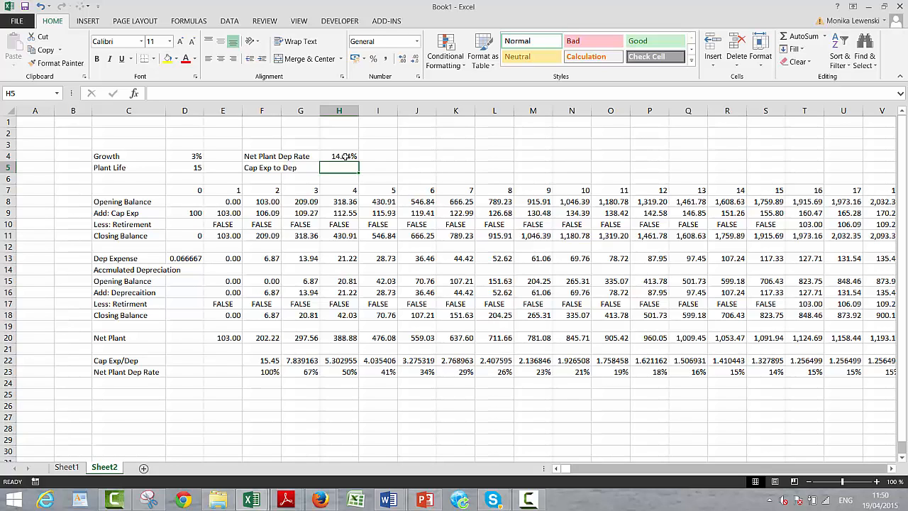
pyautogui.write('=')
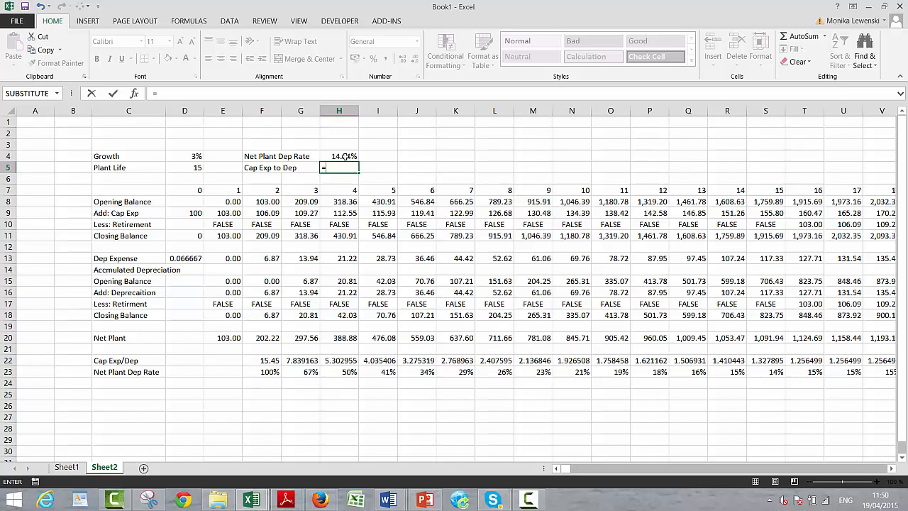
pyautogui.write('m')
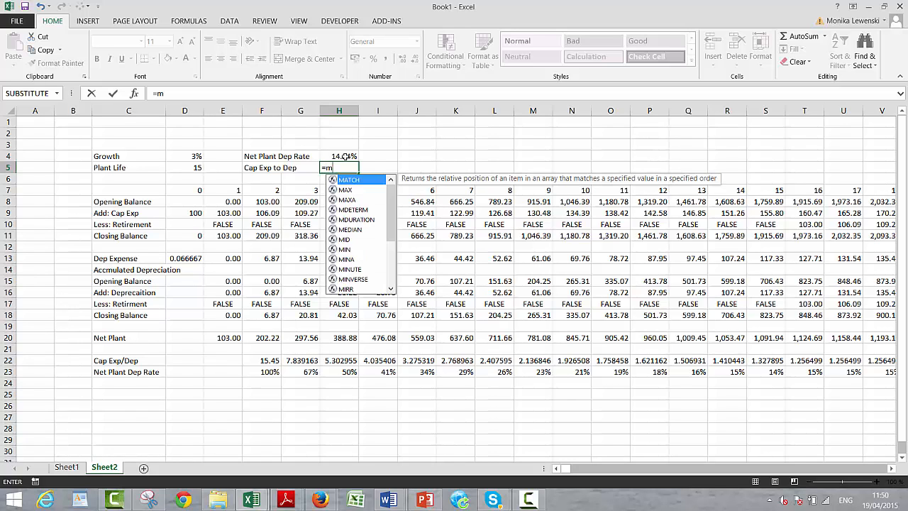
pyautogui.press('Tab')
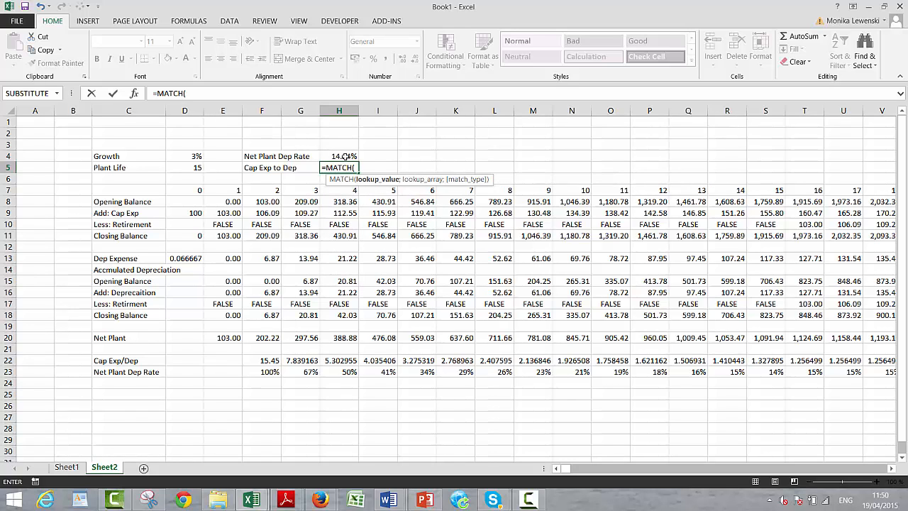
pyautogui.press('Left')
pyautogui.press('Left')
pyautogui.press('Left')
pyautogui.press('Left')
pyautogui.write(';')
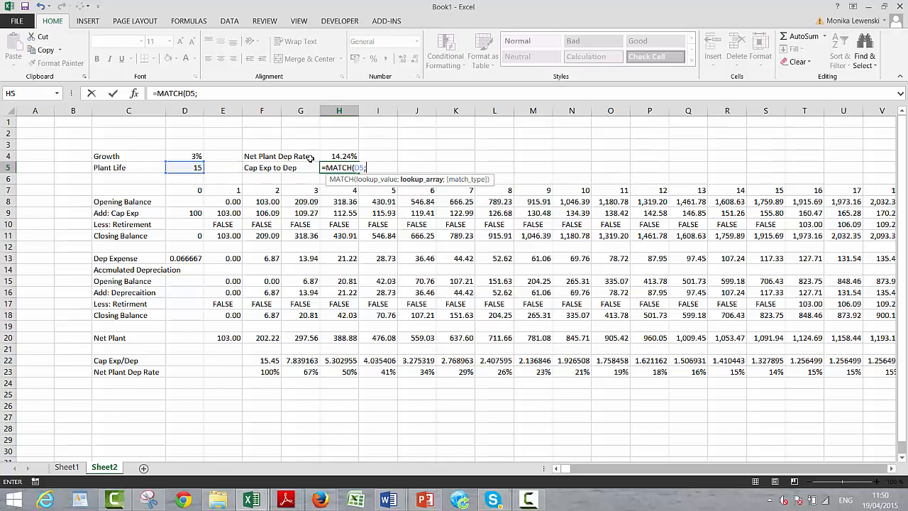
pyautogui.click(8, 191)
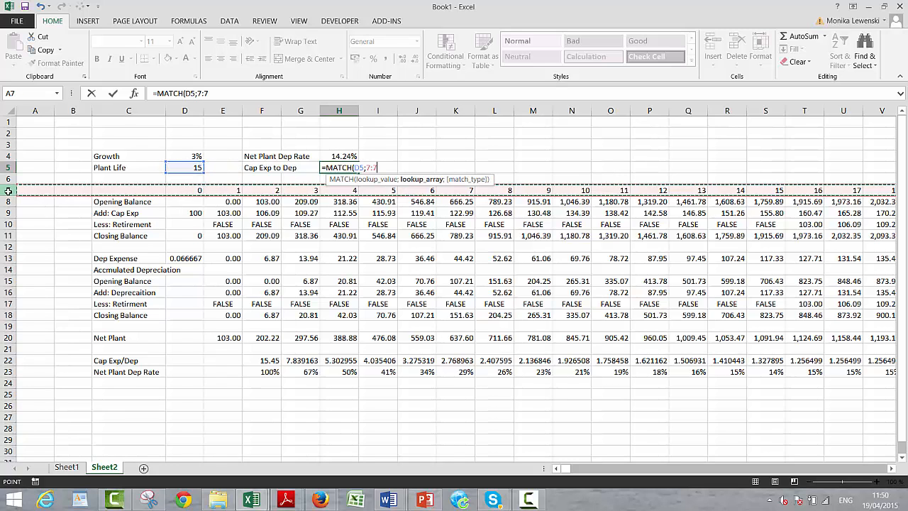
pyautogui.hotkey('ctrl', 'Return')
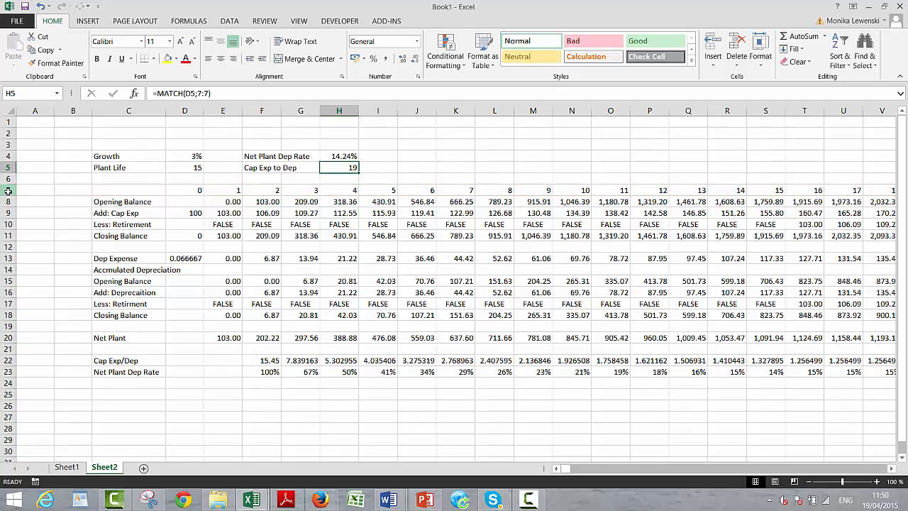
# - Extend the H5 formula to =INDEX(22:22;MATCH(D5;7:7)) to return the Cap Exp/Dep ratio, and format the cell as a percentage
pyautogui.press('F2')
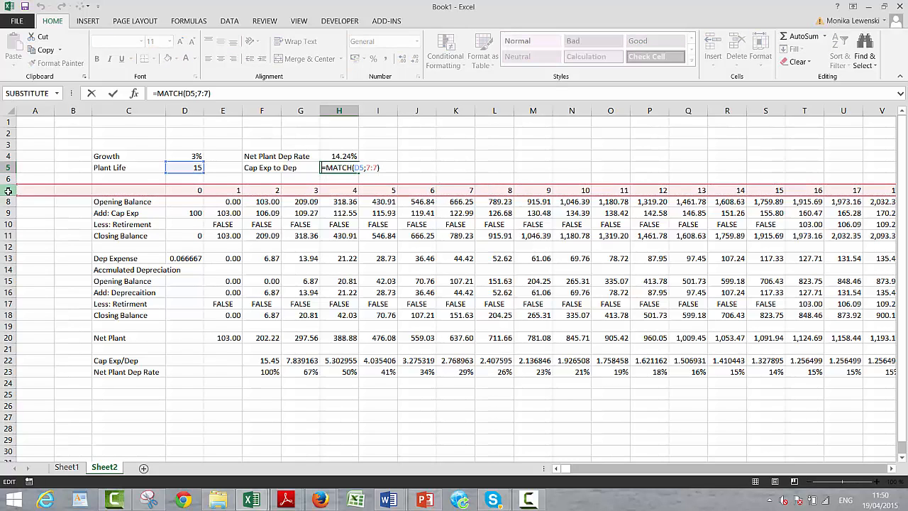
pyautogui.write('indexx(')
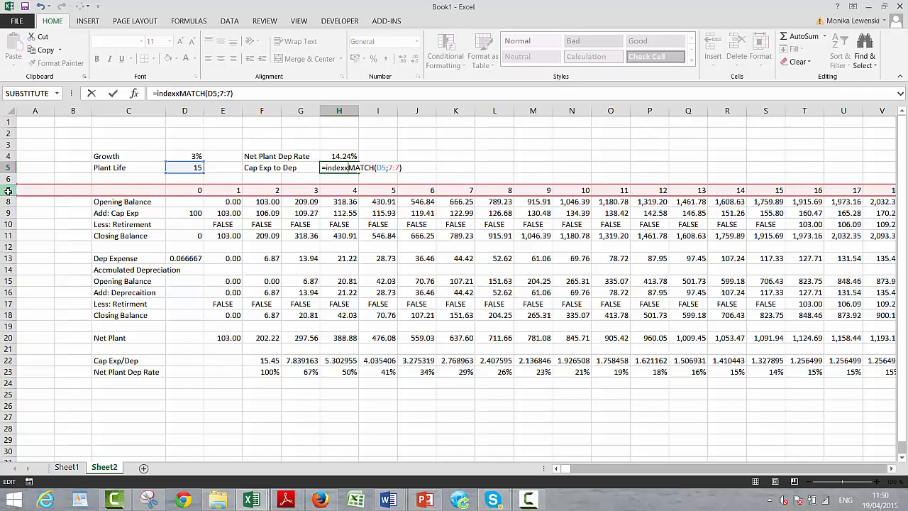
pyautogui.press('BackSpace')
pyautogui.press('BackSpace')
pyautogui.write('(')
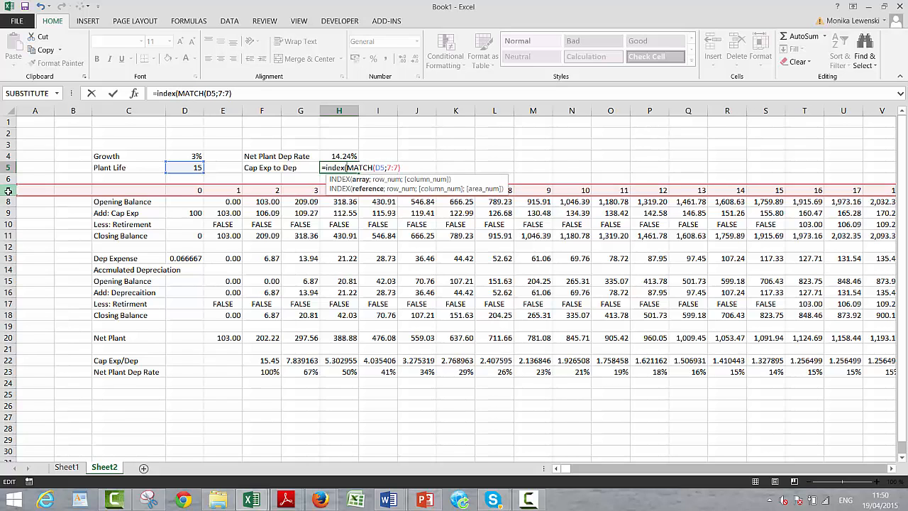
pyautogui.click(3, 360)
pyautogui.write(';')
pyautogui.press('Return')
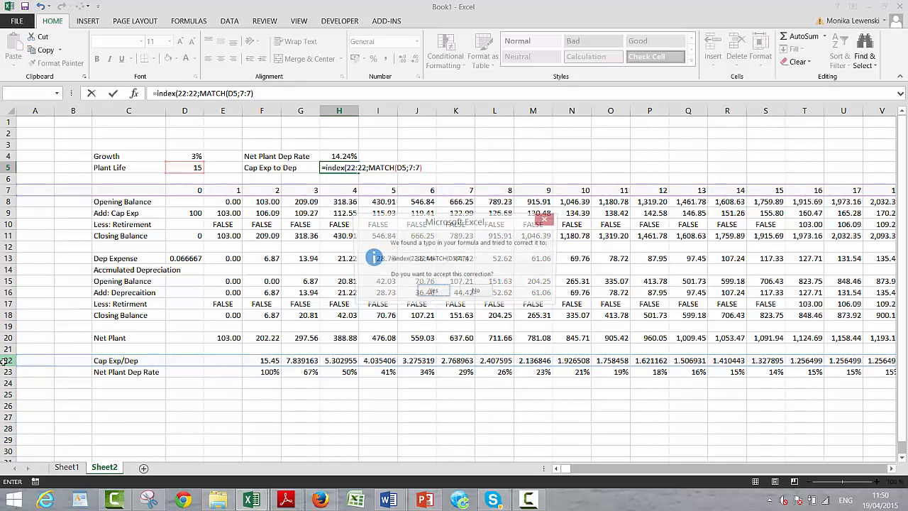
pyautogui.press('Return')
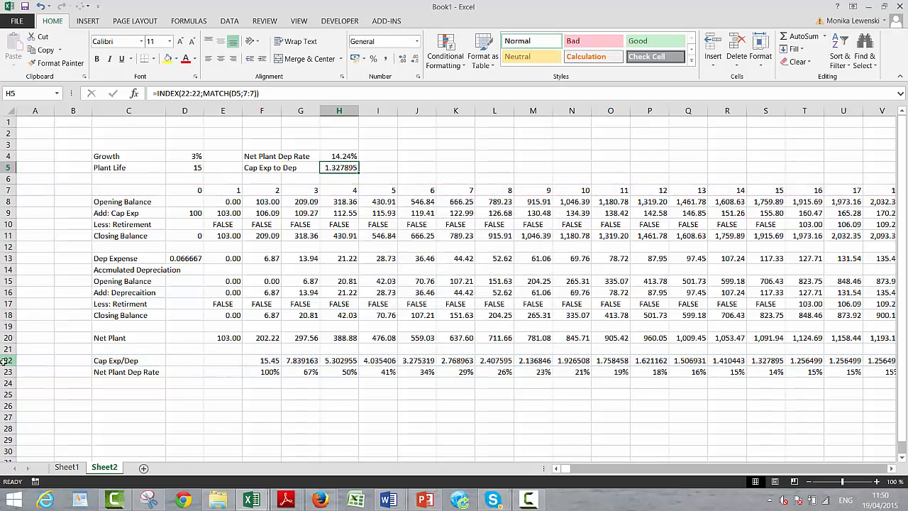
pyautogui.hotkey('ctrl', 'shift', '5')
# - Link the Cap Exp/Dep assumption in Sheet1's E14 to the Cap Exp to Dep ratio in Sheet2's H5
pyautogui.hotkey('ctrl', 'pageup')
pyautogui.hotkey('ctrl', 'Down')
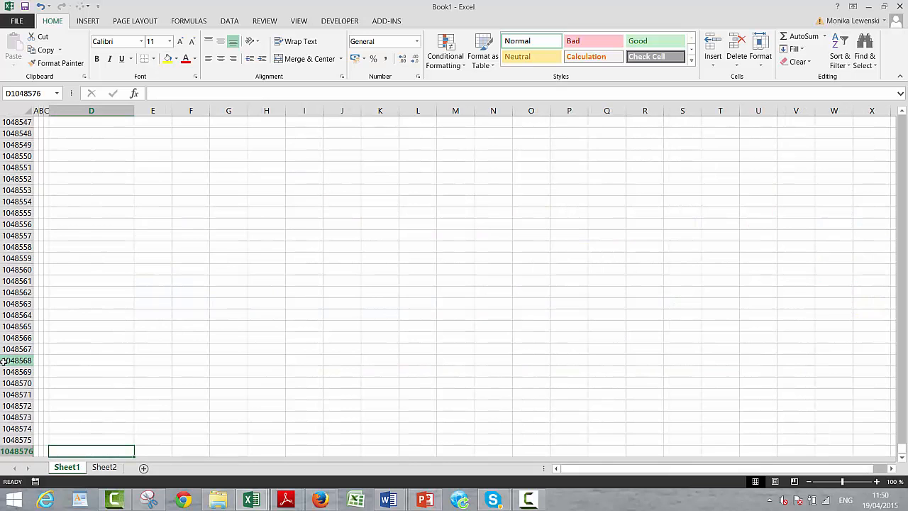
pyautogui.hotkey('ctrl', 'Up')
pyautogui.press('Up')
pyautogui.press('Up')
pyautogui.press('Up')
pyautogui.press('Up')
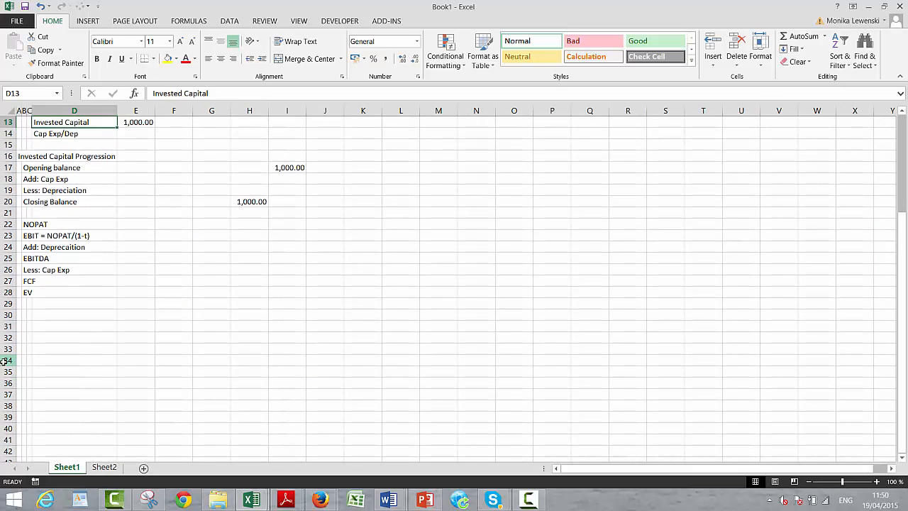
pyautogui.press('Up')
pyautogui.press('Up')
pyautogui.press('Down')
pyautogui.press('Down')
pyautogui.press('Down')
pyautogui.press('Down')
pyautogui.press('Down')
pyautogui.press('Down')
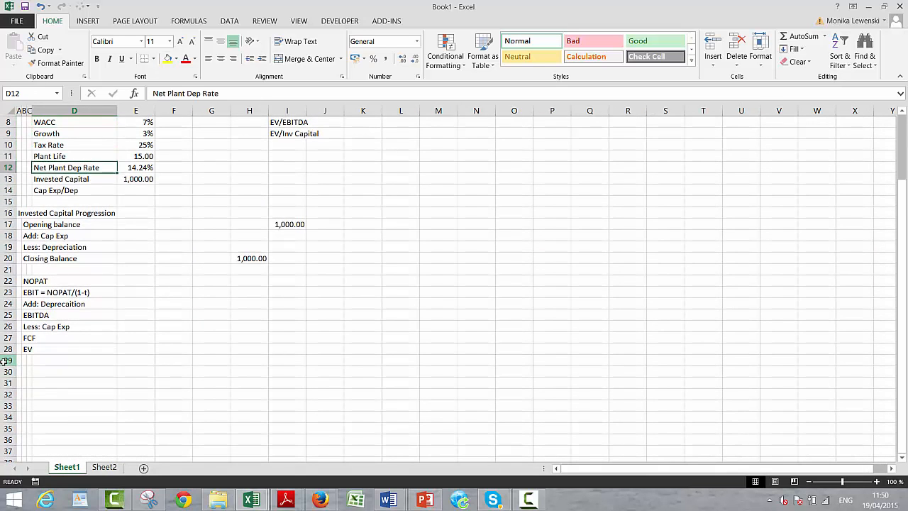
pyautogui.press('Right')
pyautogui.write('=')
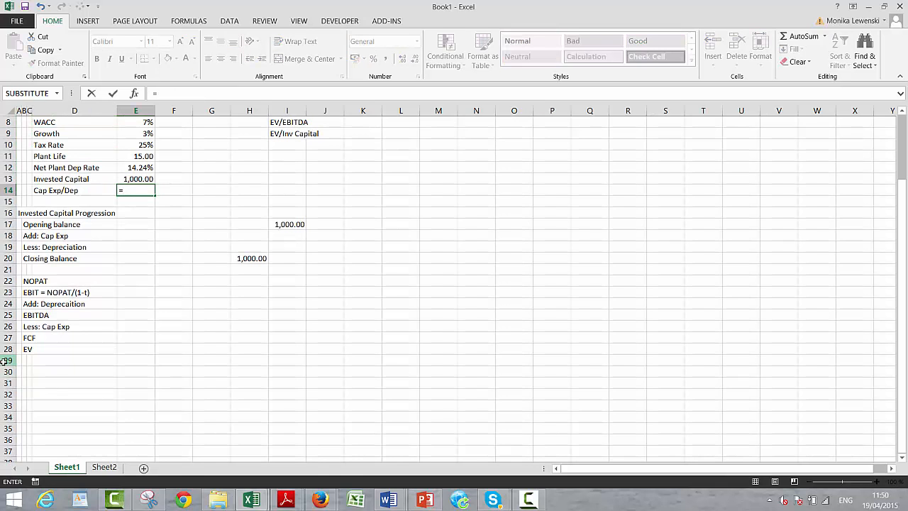
pyautogui.hotkey('ctrl', 'pagedown')
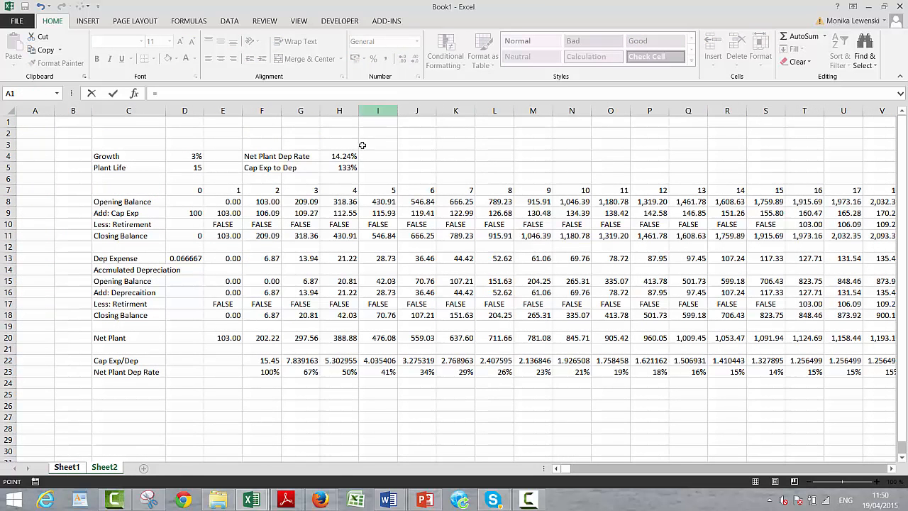
pyautogui.click(348, 166)
pyautogui.press('Return')
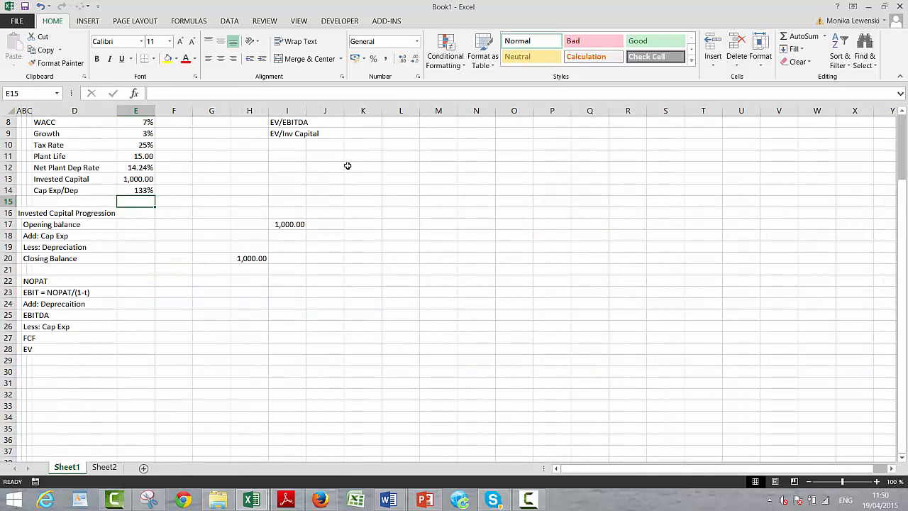
# - Link the Add: Cap Exp driver in E18 to the Cap Exp/Dep assumption with =E14
pyautogui.press('Down')
pyautogui.press('Down')
pyautogui.press('Down')
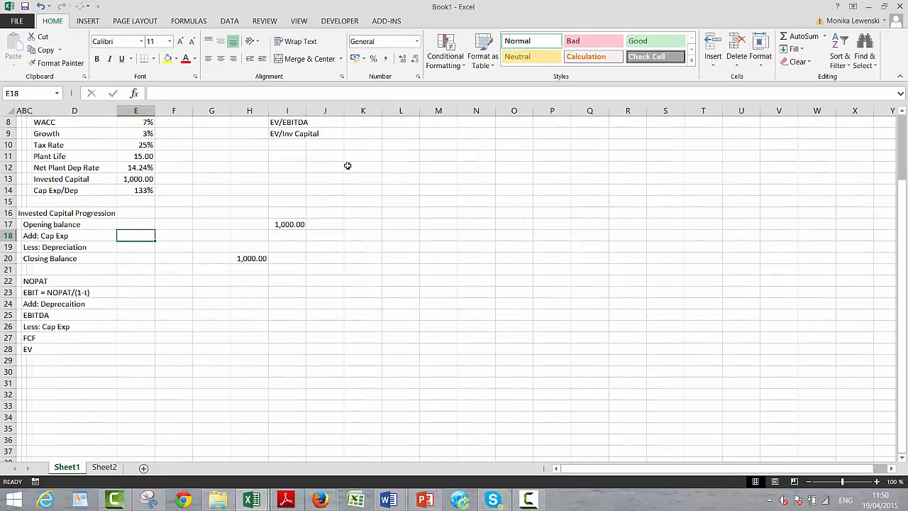
pyautogui.write('=')
pyautogui.press('Up')
pyautogui.press('Up')
pyautogui.press('Up')
pyautogui.press('Up')
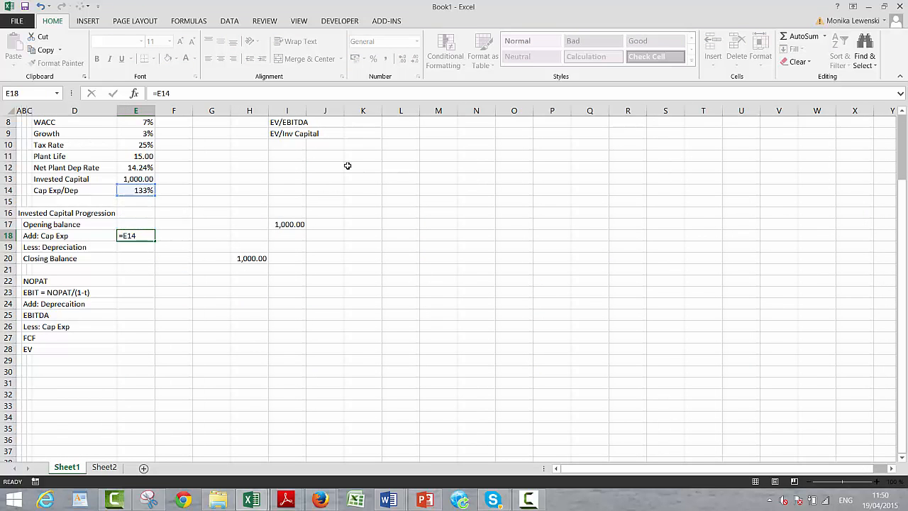
pyautogui.press('Return')
# - Link the Less: Depreciation driver in E19 to the Net Plant Dep Rate assumption in E12
pyautogui.write('=')
pyautogui.press('Up')
pyautogui.press('Up')
pyautogui.press('Up')
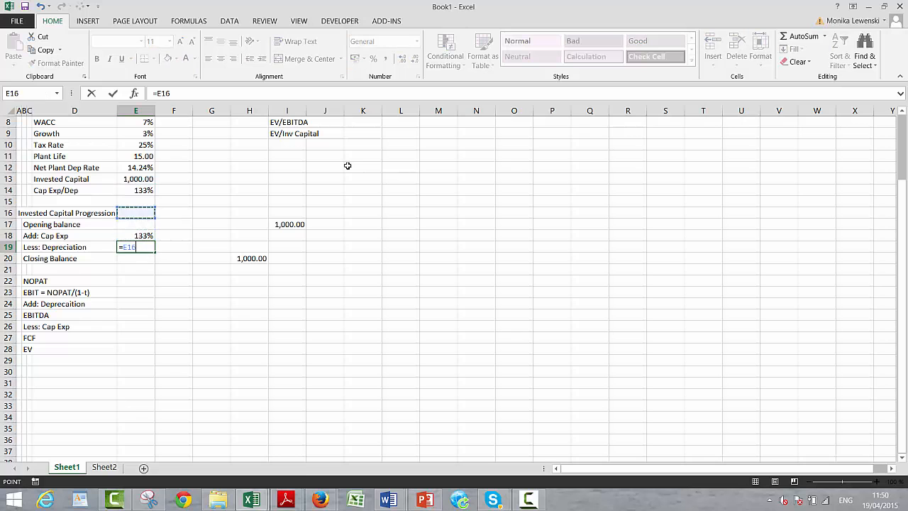
pyautogui.press('Up')
pyautogui.press('Up')
pyautogui.press('Up')
# - Calculate the Less: Depreciation amount in I19 with =I17*$E$19 and format it as a number with two decimals
pyautogui.press('Up')
pyautogui.press('Return')
pyautogui.press('Right')
pyautogui.press('Up')
pyautogui.press('Right')
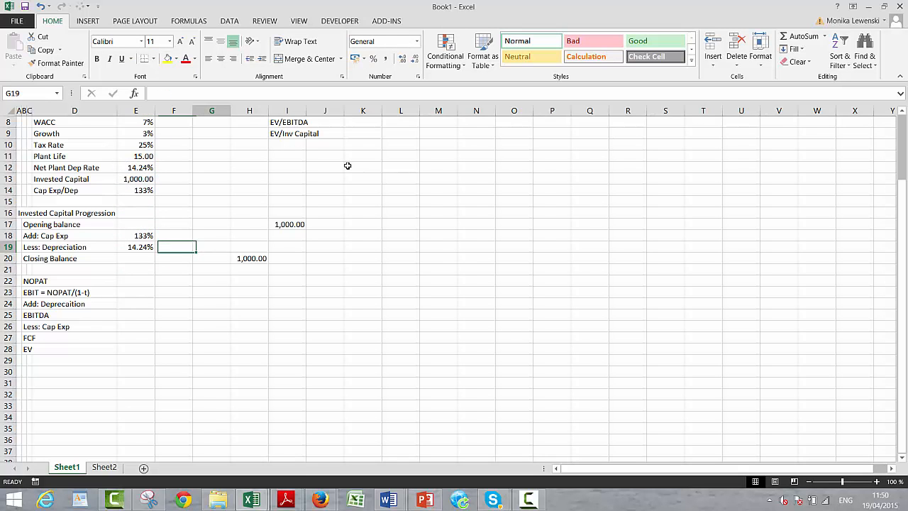
pyautogui.press('Right')
pyautogui.press('Right')
pyautogui.write('=')
pyautogui.press('Up')
pyautogui.press('Up')
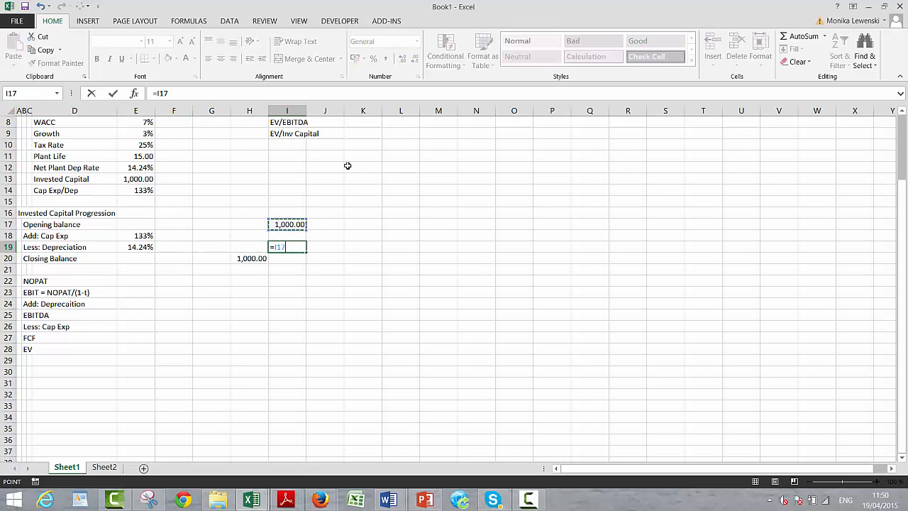
pyautogui.write('*')
pyautogui.press('Left')
pyautogui.press('Left')
pyautogui.press('Left')
pyautogui.press('Left')
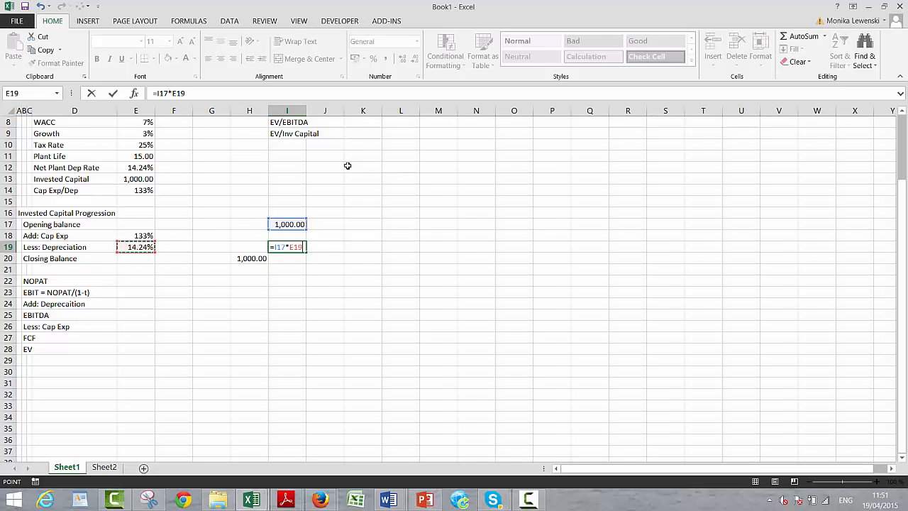
pyautogui.press('F4')
pyautogui.press('Return')
pyautogui.press('Up')
pyautogui.press('Up')
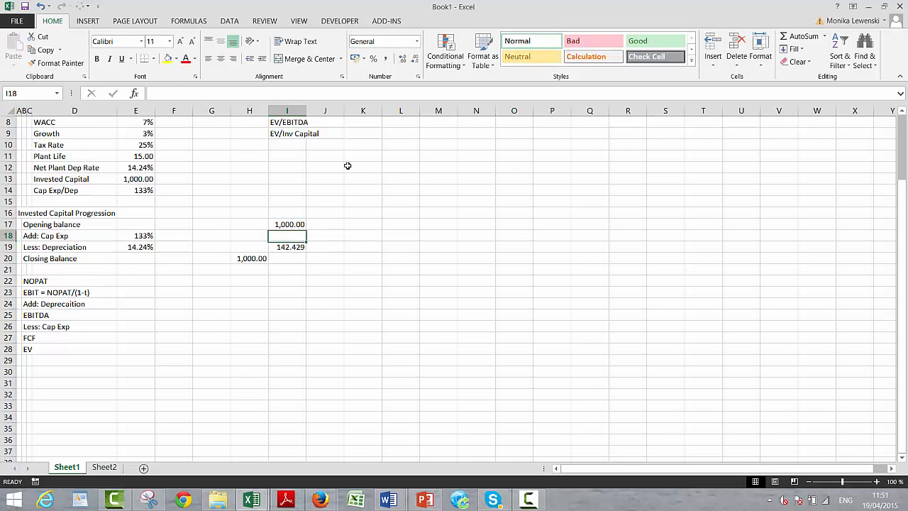
pyautogui.press('Down')
pyautogui.hotkey('ctrl', 'shift', '1')
# - Calculate the Add: Cap Exp amount in I18 with =I19*$E$18 and format it as a number with two decimals
pyautogui.press('Up')
pyautogui.write('=')
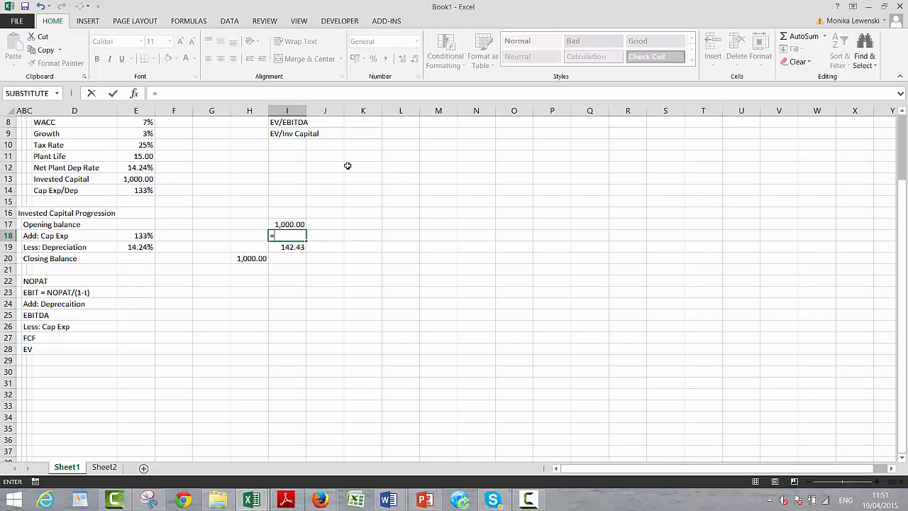
pyautogui.press('Down')
pyautogui.write('*')
pyautogui.press('Left')
pyautogui.press('Left')
pyautogui.press('Left')
pyautogui.press('Left')
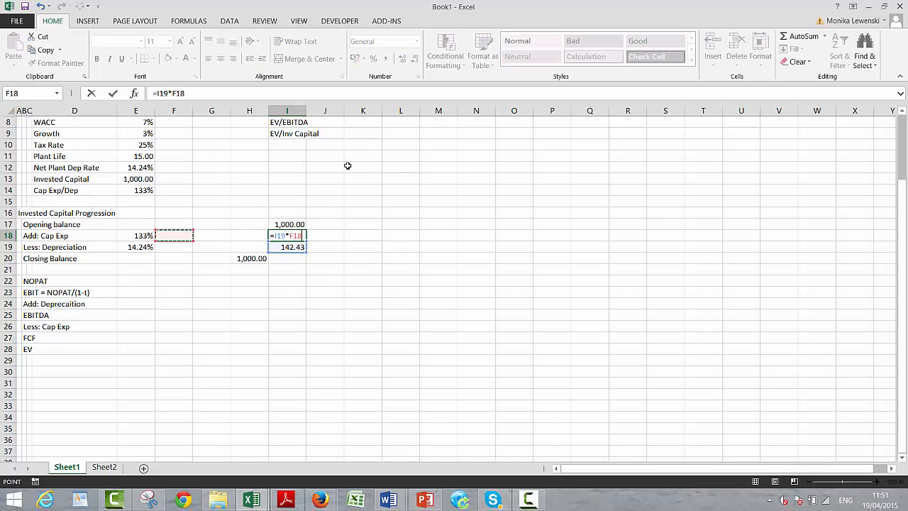
pyautogui.press('F4')
pyautogui.press('Return')
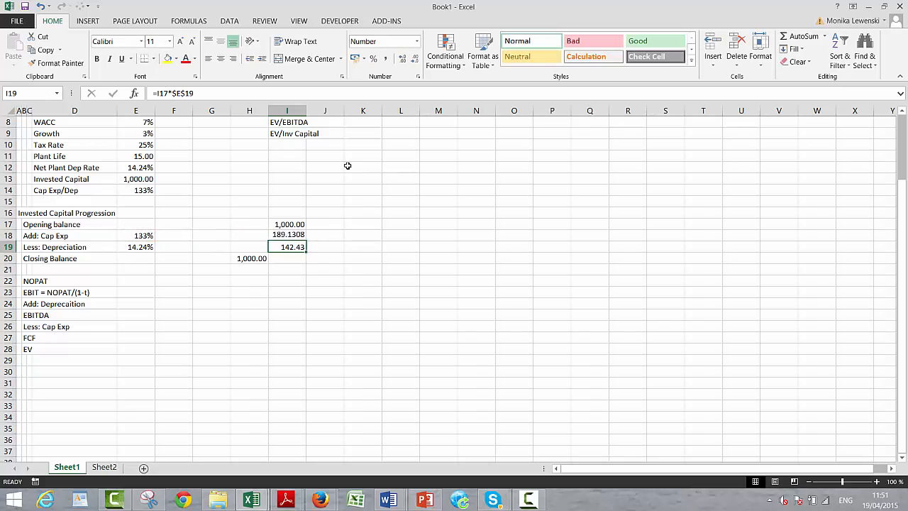
pyautogui.press('Up')
pyautogui.hotkey('ctrl', 'shift', '1')
# - Calculate the Closing Balance in I20 with =I17+I18-I19
pyautogui.press('Down')
pyautogui.press('Down')
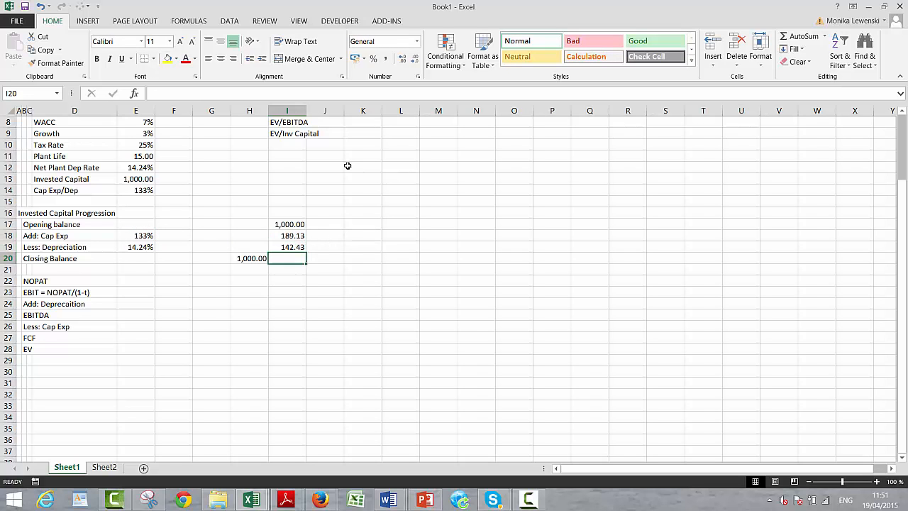
pyautogui.write('=')
pyautogui.press('Up')
pyautogui.press('Up')
pyautogui.press('Up')
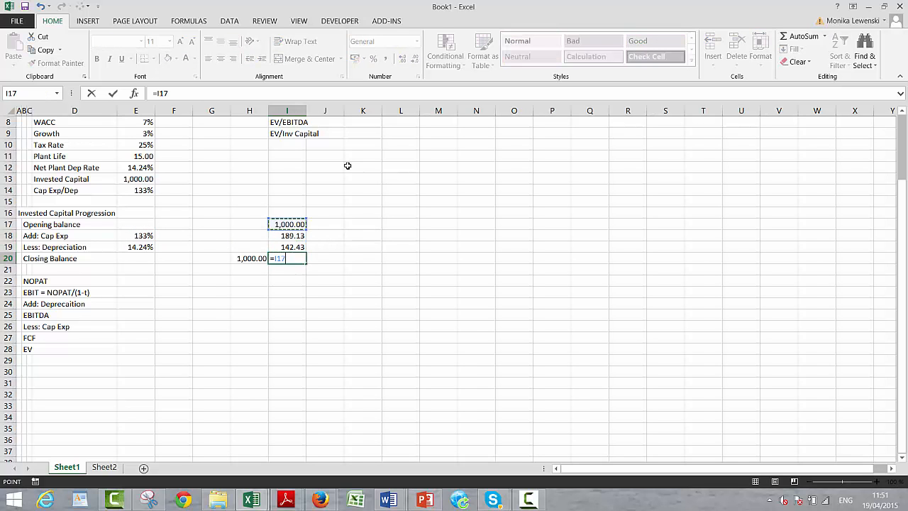
pyautogui.write('+')
pyautogui.press('Up')
pyautogui.press('Up')
pyautogui.write('-')
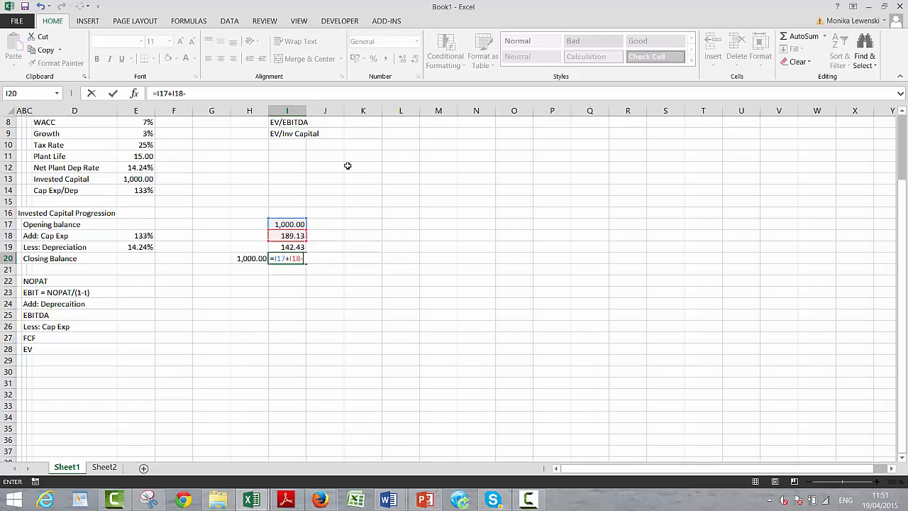
pyautogui.press('Up')
pyautogui.press('Return')
# - Link the NOPAT driver in E22 to the ROIC assumption with =E7
pyautogui.press('Down')
pyautogui.press('Down')
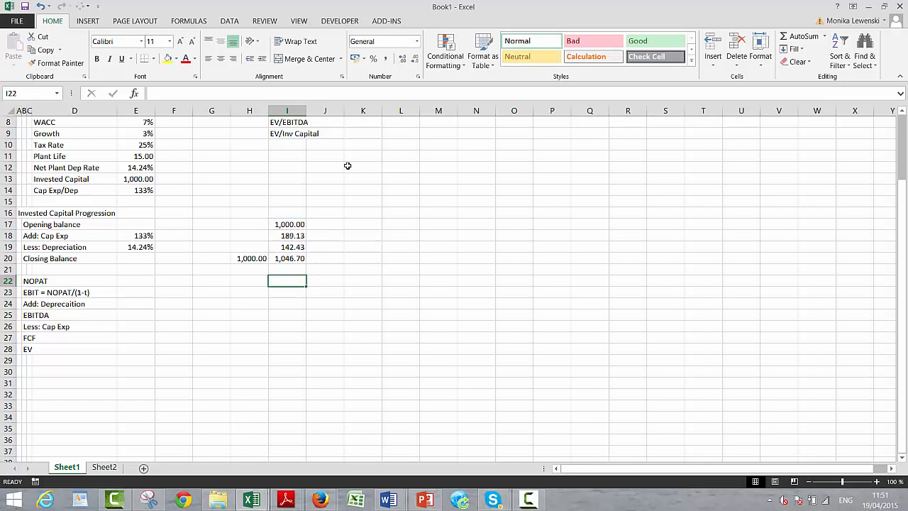
pyautogui.press('Up')
pyautogui.write('=')
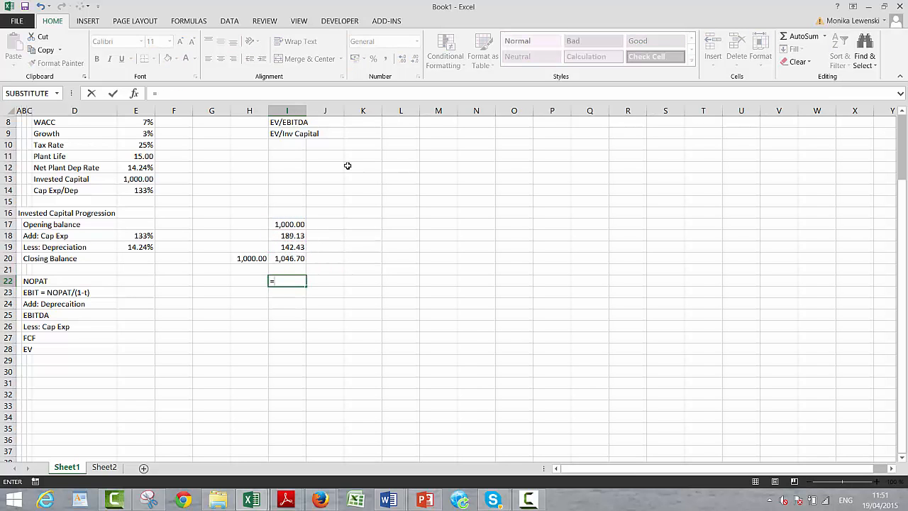
pyautogui.press('Escape')
pyautogui.press('Left')
pyautogui.press('Left')
pyautogui.press('Left')
pyautogui.press('Left')
pyautogui.write('=')
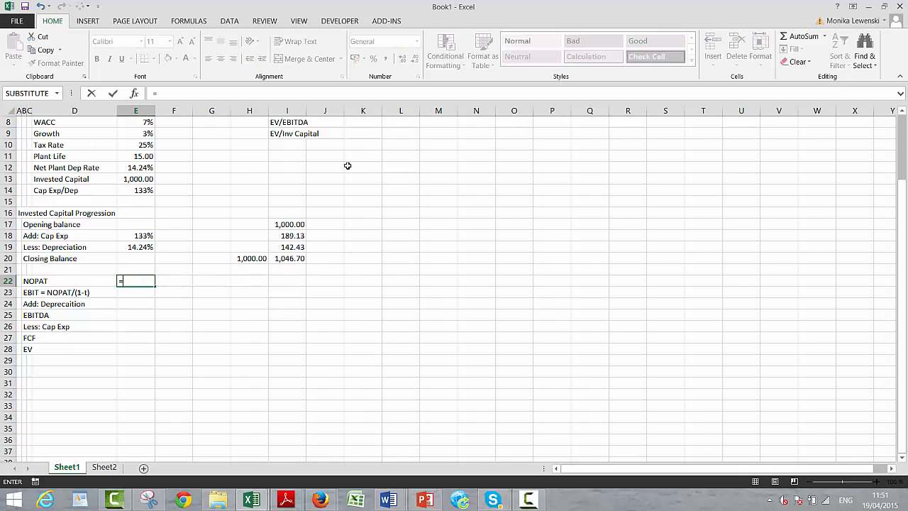
pyautogui.press('Up')
pyautogui.press('Up')
pyautogui.press('Up')
pyautogui.press('Up')
pyautogui.press('Up')
pyautogui.press('Up')
pyautogui.press('Up')
pyautogui.press('Up')
pyautogui.press('Up')
pyautogui.press('Up')
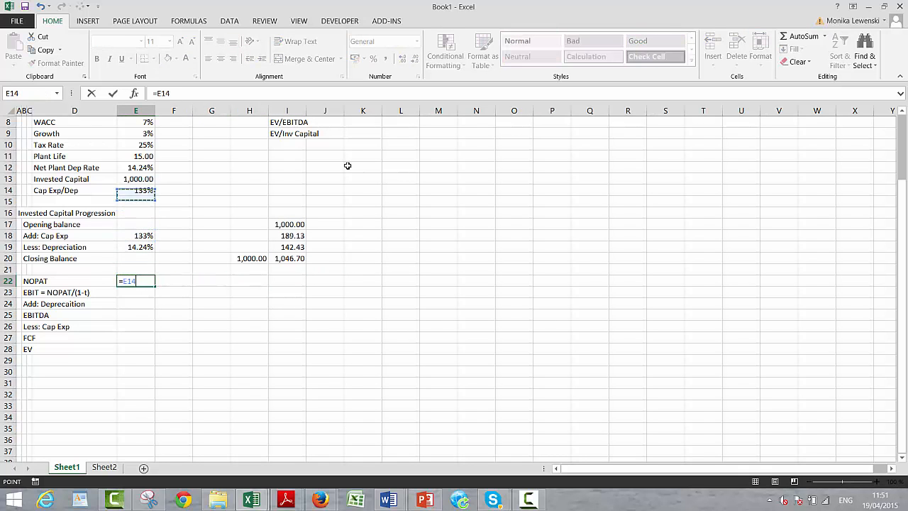
pyautogui.press('Up')
pyautogui.press('Up')
pyautogui.press('Up')
pyautogui.press('Up')
pyautogui.press('Up')
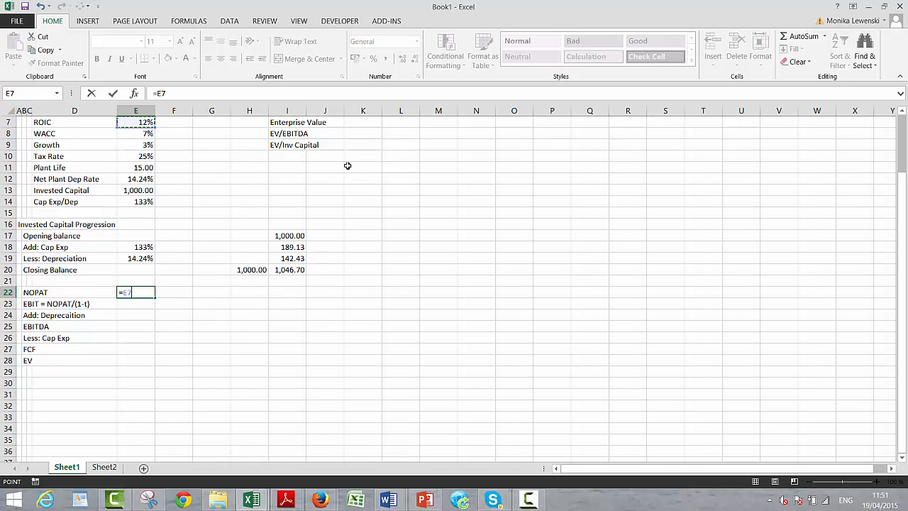
pyautogui.press('Return')
# - Calculate NOPAT in I22 with =I17*$E$22 and format it as a number with two decimals
pyautogui.press('Up')
pyautogui.press('Right')
pyautogui.press('Right')
pyautogui.press('Right')
pyautogui.press('Right')
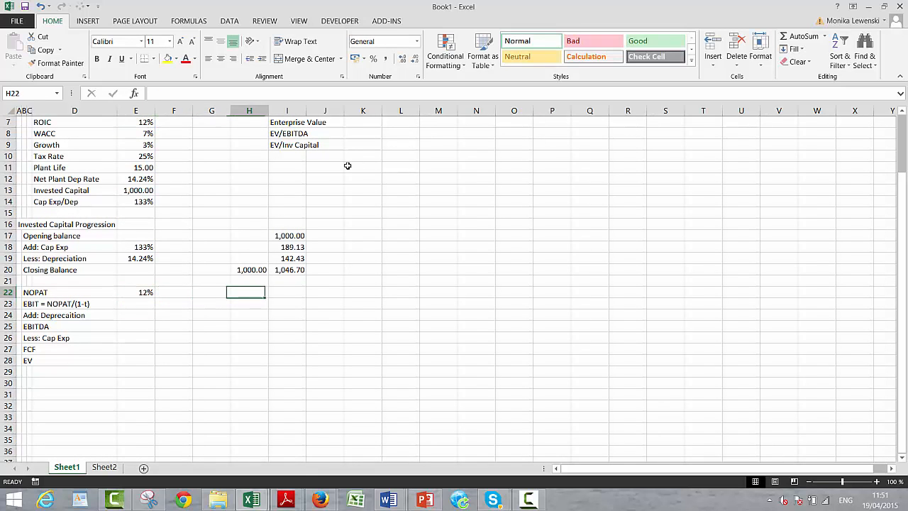
pyautogui.write('=')
pyautogui.press('Up')
pyautogui.press('Up')
pyautogui.press('Up')
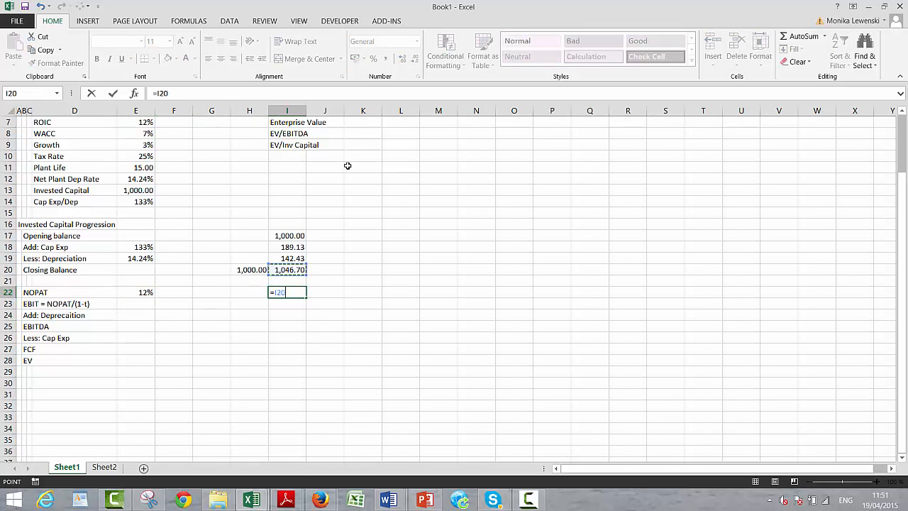
pyautogui.press('Up')
pyautogui.press('Up')
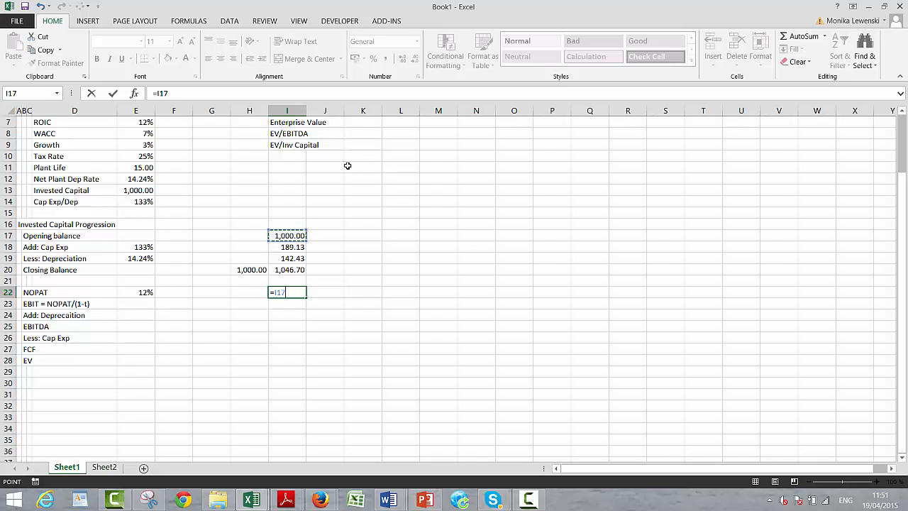
pyautogui.write('*')
pyautogui.press('Left')
pyautogui.press('Left')
pyautogui.press('Left')
pyautogui.press('Left')
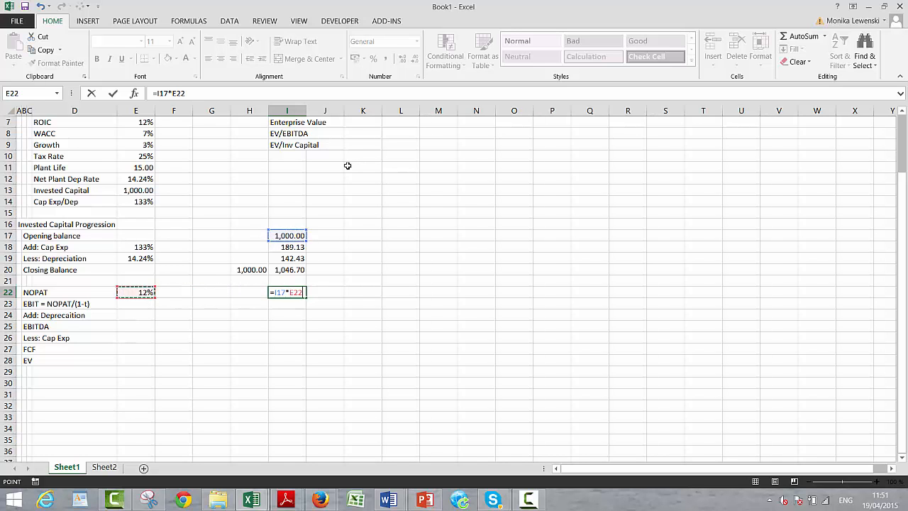
pyautogui.press('F4')
pyautogui.press('Return')
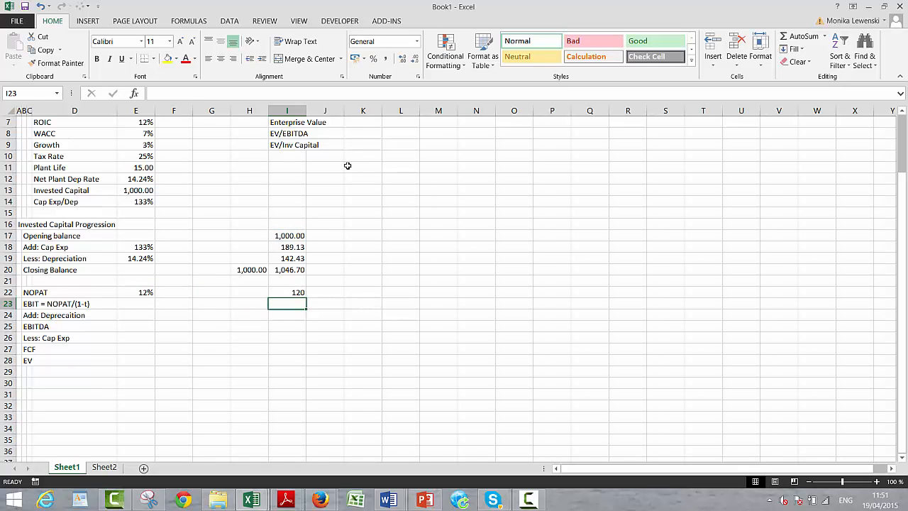
pyautogui.press('Up')
pyautogui.hotkey('ctrl', 'shift', '1')
pyautogui.press('Down')
pyautogui.write('=')
pyautogui.press('Up')
pyautogui.write('/(')
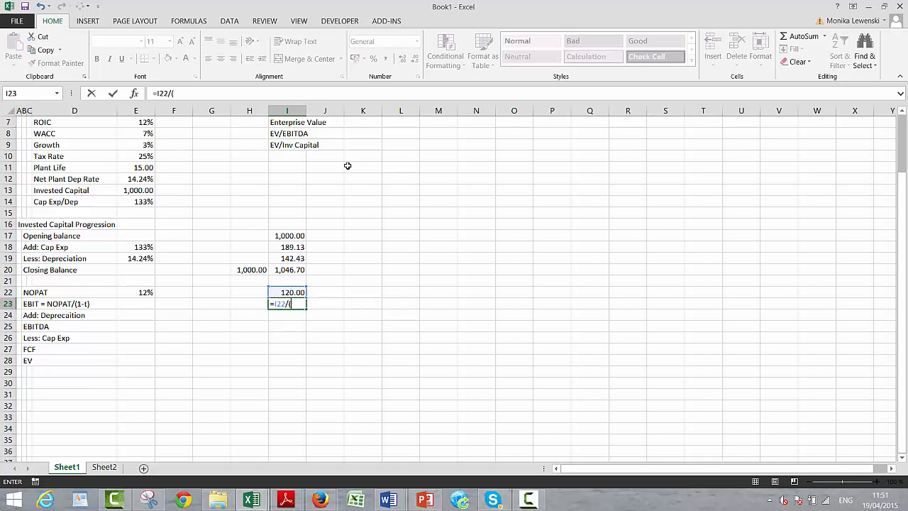
pyautogui.write('1-')
pyautogui.press('Up')
pyautogui.press('Up')
pyautogui.press('Up')
pyautogui.press('Up')
pyautogui.press('Up')
pyautogui.press('Up')
pyautogui.press('Up')
pyautogui.press('Up')
pyautogui.press('Up')
pyautogui.press('Up')
pyautogui.press('Up')
pyautogui.press('Left')
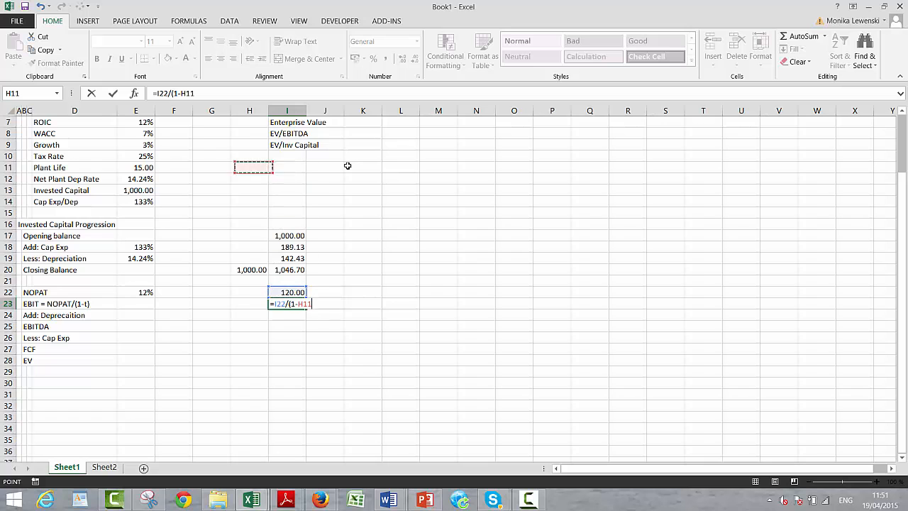
pyautogui.press('Left')
pyautogui.press('Escape')
# - Link the EBIT driver in E23 to the Tax Rate assumption in E10
pyautogui.press('Left')
pyautogui.press('Left')
pyautogui.press('Left')
pyautogui.press('Left')
pyautogui.write('=')
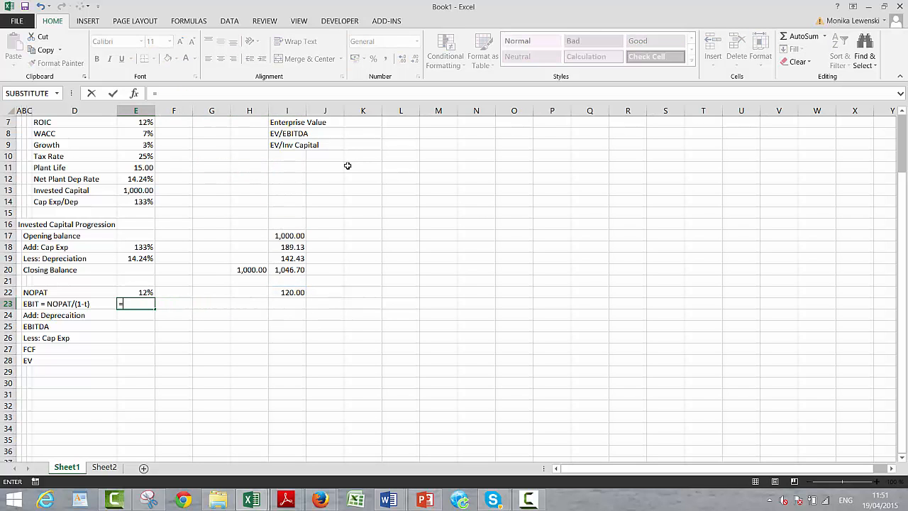
pyautogui.press('Up')
pyautogui.press('Up')
pyautogui.press('Up')
pyautogui.press('Up')
pyautogui.press('Up')
pyautogui.press('Up')
pyautogui.press('Up')
pyautogui.press('Up')
pyautogui.press('Up')
pyautogui.press('Up')
pyautogui.press('Up')
pyautogui.press('Up')
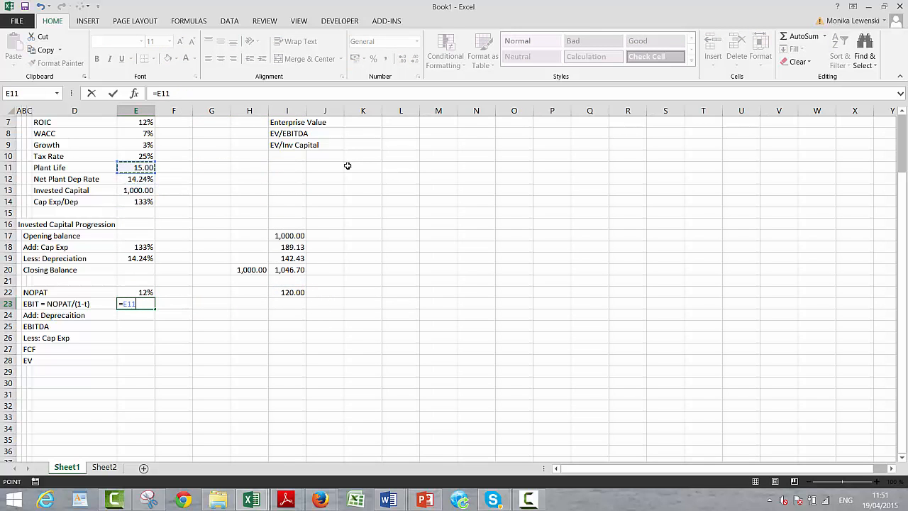
pyautogui.press('Return')
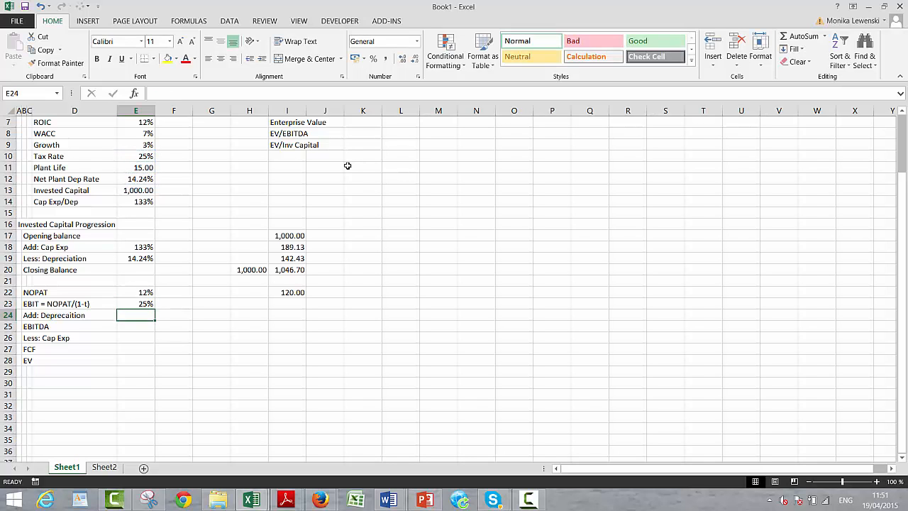
# - Calculate EBIT in I23 with =I22/(1-$E$23) and format it as a number with two decimals
pyautogui.press('Up')
pyautogui.press('Right')
pyautogui.press('Right')
pyautogui.press('Right')
pyautogui.press('Right')
pyautogui.write('=')
pyautogui.press('Up')
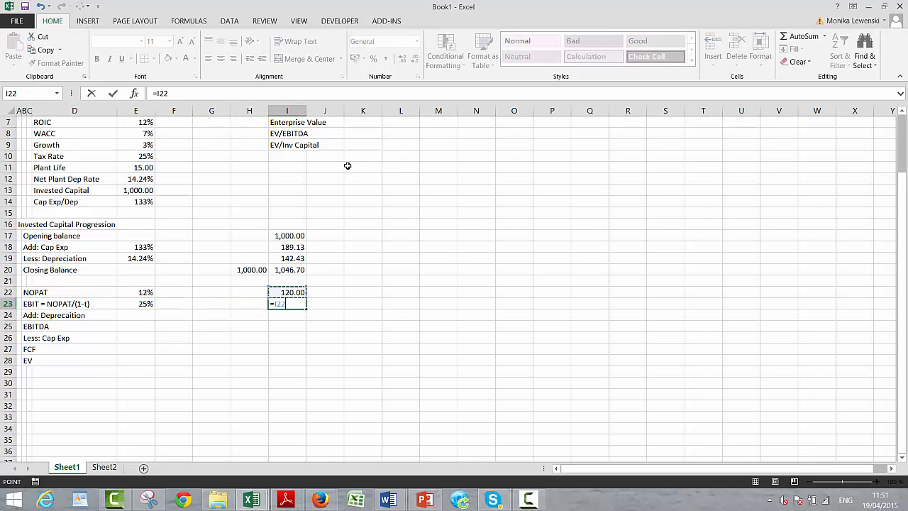
pyautogui.write('/(1-')
pyautogui.press('Left')
pyautogui.press('Left')
pyautogui.press('Left')
pyautogui.press('Left')
pyautogui.press('F4')
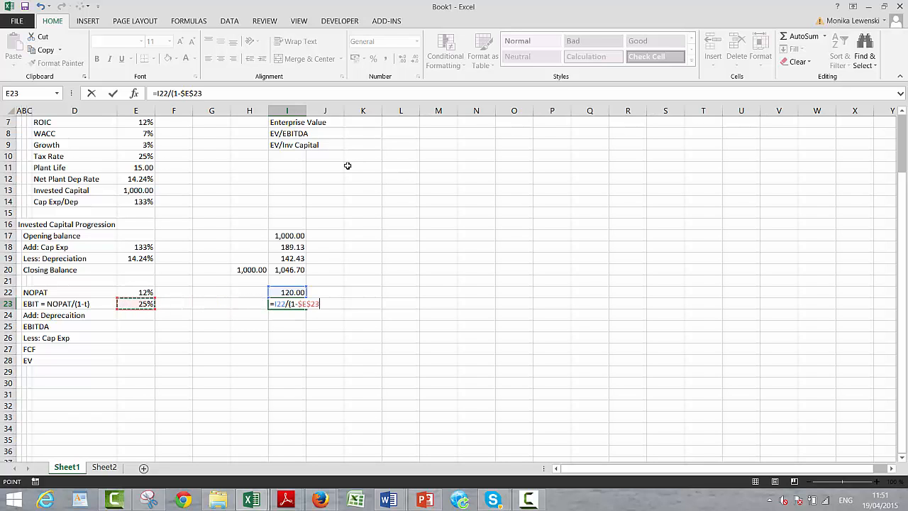
pyautogui.press('Return')
pyautogui.press('Return')
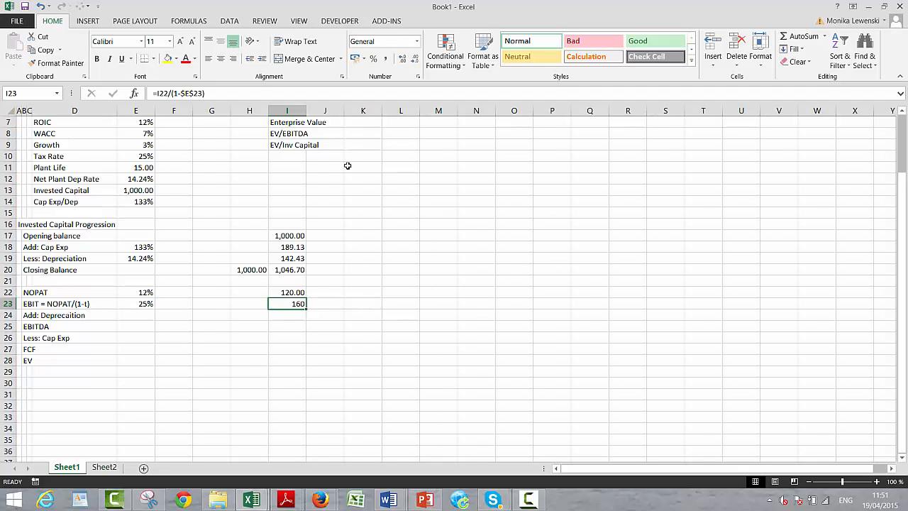
pyautogui.hotkey('ctrl', 'shift', '1')
# - Link the depreciation add-back in I24 to the Less: Depreciation amount in I19
pyautogui.press('Down')
pyautogui.write('=')
pyautogui.press('Up')
pyautogui.press('Up')
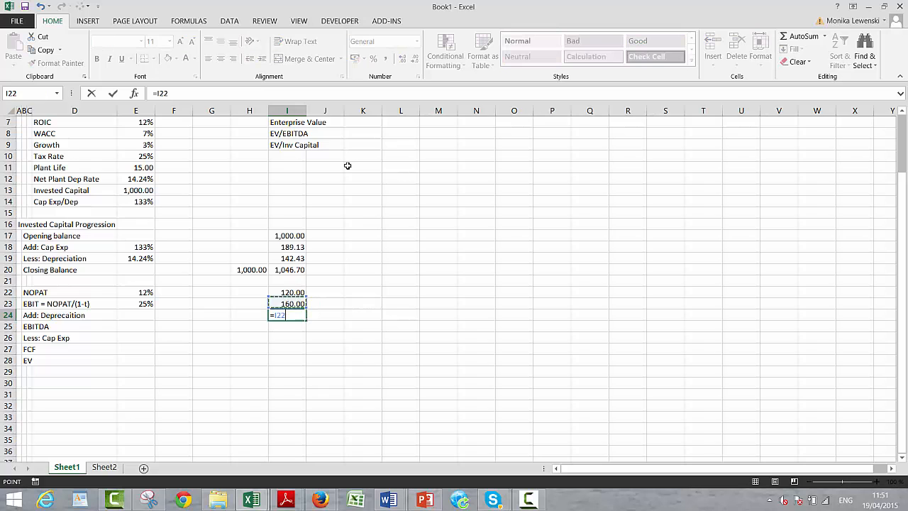
pyautogui.press('Up')
pyautogui.press('Up')
pyautogui.press('Up')
pyautogui.press('Return')
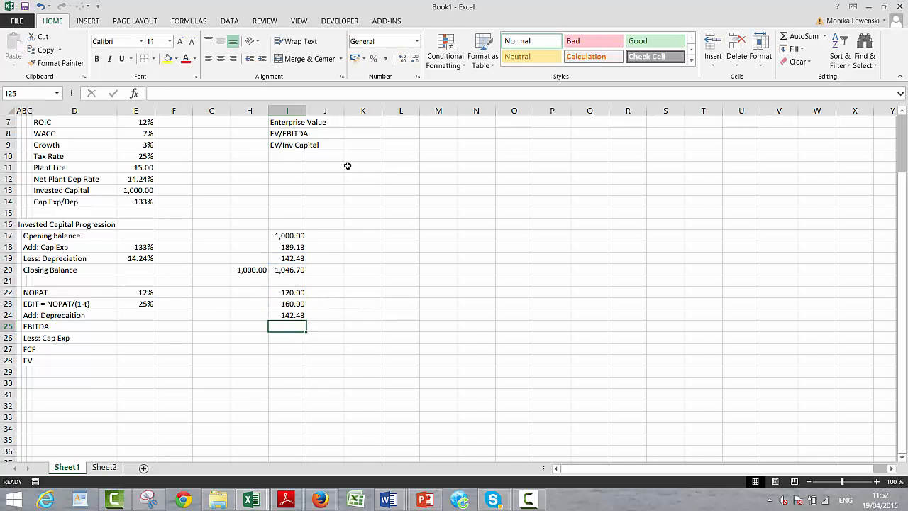
# - Calculate EBITDA in I25 by adding EBIT and depreciation with =I23+I24
pyautogui.write('=')
pyautogui.press('Up')
pyautogui.press('Up')
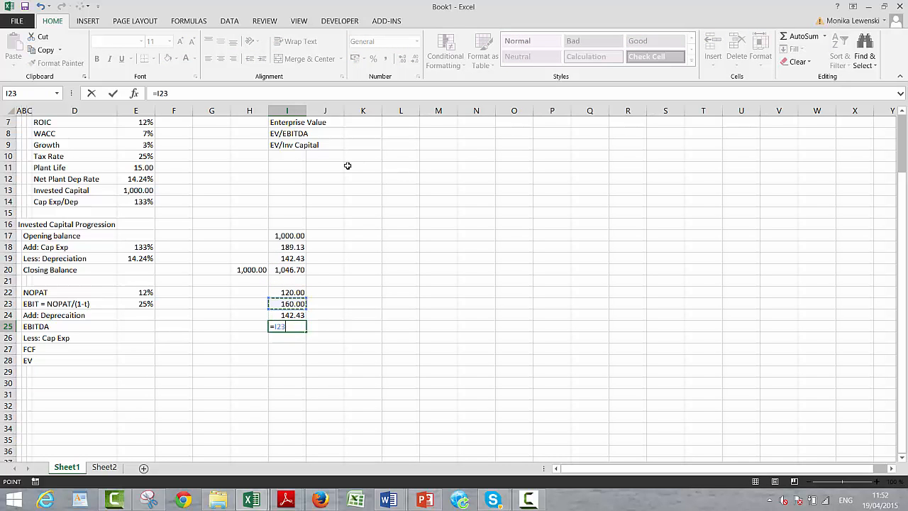
pyautogui.write('+')
pyautogui.press('Up')
pyautogui.hotkey('ctrl', 'Return')
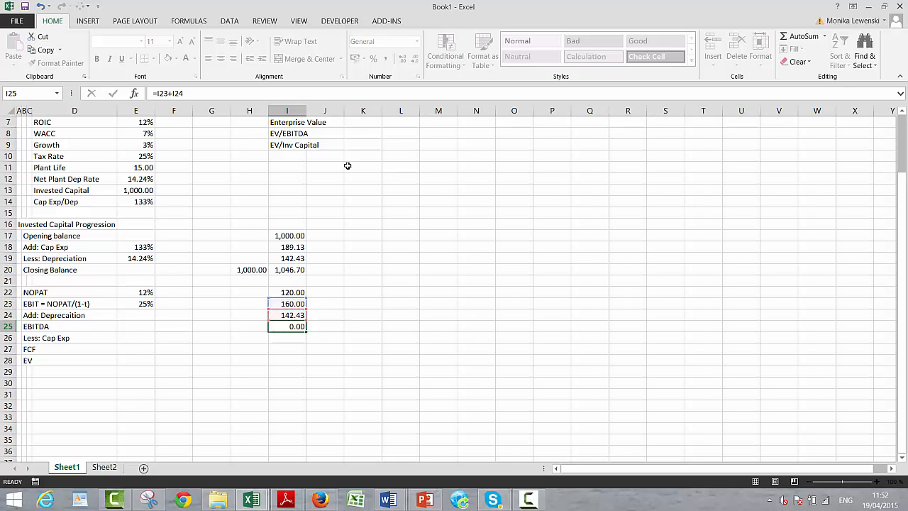
pyautogui.press('Return')
# - Link the Less: Cap Exp line in I26 to the Add: Cap Exp amount in I18
pyautogui.write('=')
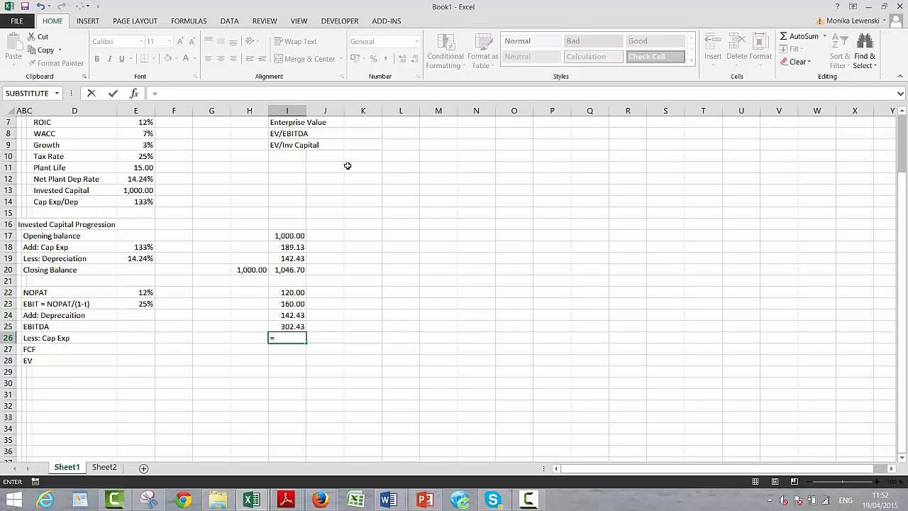
pyautogui.press('Up')
pyautogui.press('Up')
pyautogui.press('Up')
pyautogui.press('Up')
pyautogui.press('Up')
pyautogui.press('Up')
pyautogui.press('Up')
pyautogui.press('Up')
pyautogui.press('Return')
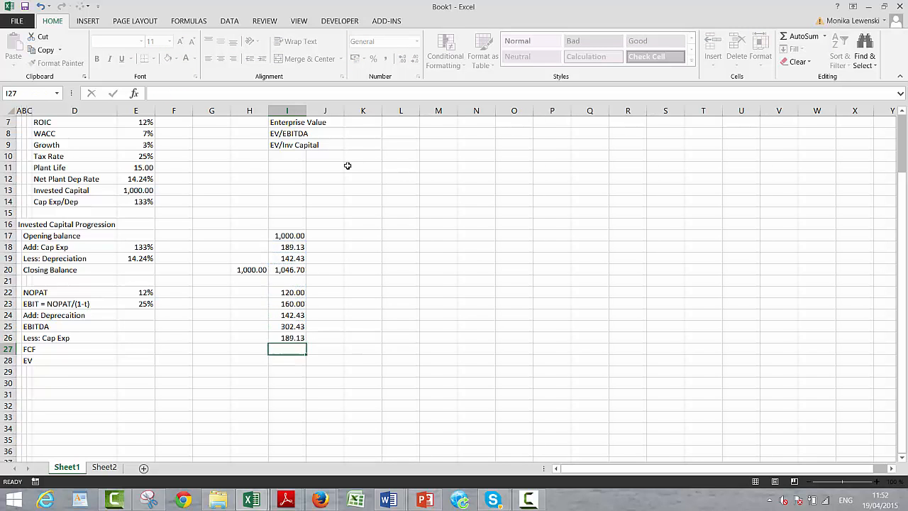
# - Calculate FCF in I27 by subtracting Cap Exp from EBITDA with =I25-I26
pyautogui.write('=')
pyautogui.press('Up')
pyautogui.press('Up')
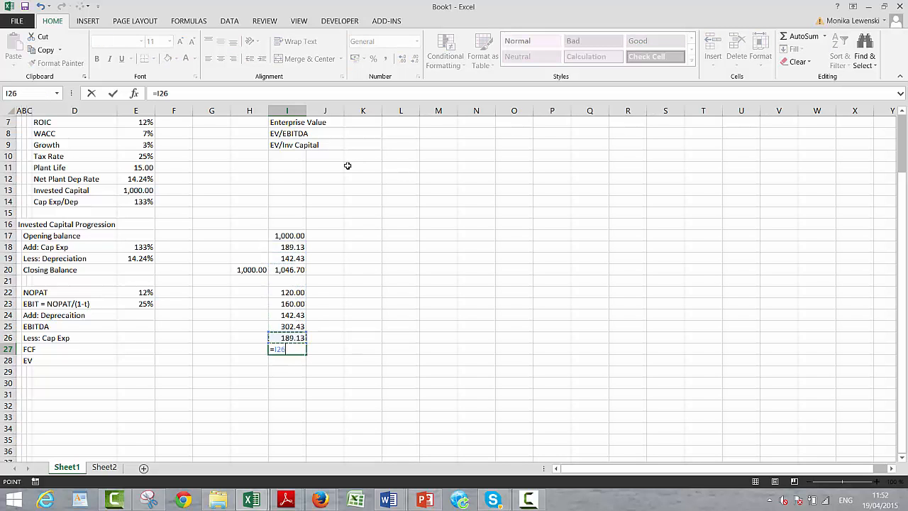
pyautogui.write('-')
pyautogui.press('Up')
pyautogui.press('Return')
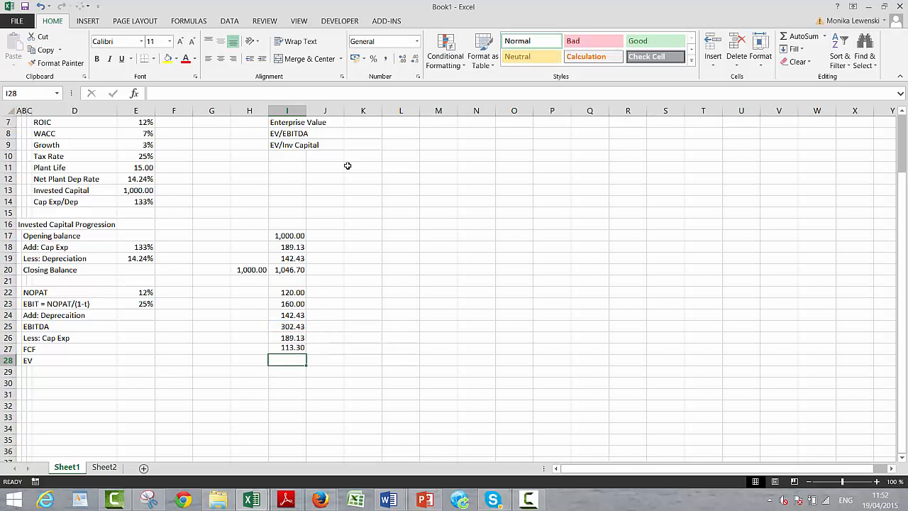
# - Enter the period numbers above the invested capital progression, with 1 in I16 and 0 in H16
pyautogui.press('Up')
pyautogui.press('Up')
pyautogui.press('Up')
pyautogui.press('Up')
pyautogui.press('Up')
pyautogui.press('Up')
pyautogui.press('Up')
pyautogui.press('Up')
pyautogui.press('Up')
pyautogui.press('Up')
pyautogui.press('Up')
pyautogui.press('Up')
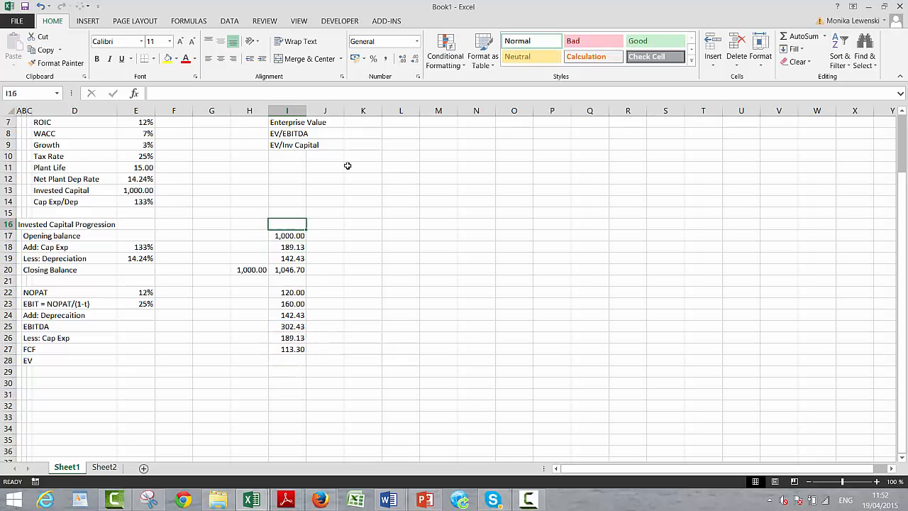
pyautogui.write('1')
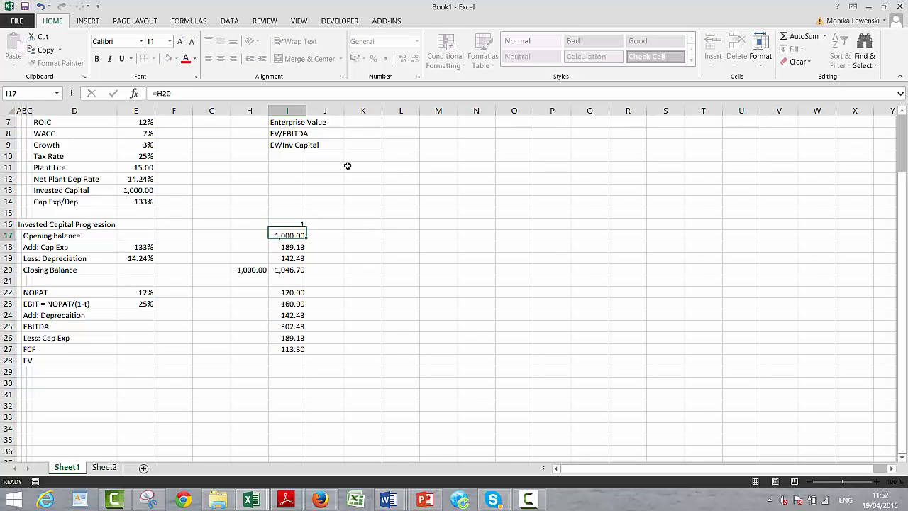
pyautogui.hotkey('ctrl', 'Return')
pyautogui.press('Left')
pyautogui.write('0')
pyautogui.hotkey('ctrl', 'Return')
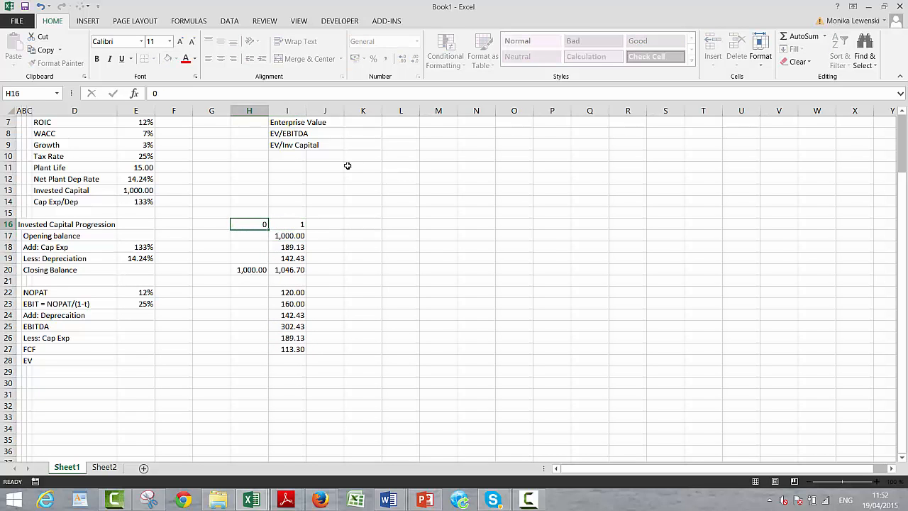
# - Replace the period number in I16 with the formula =H16+1
pyautogui.press('Right')
pyautogui.write('=')
pyautogui.press('Left')
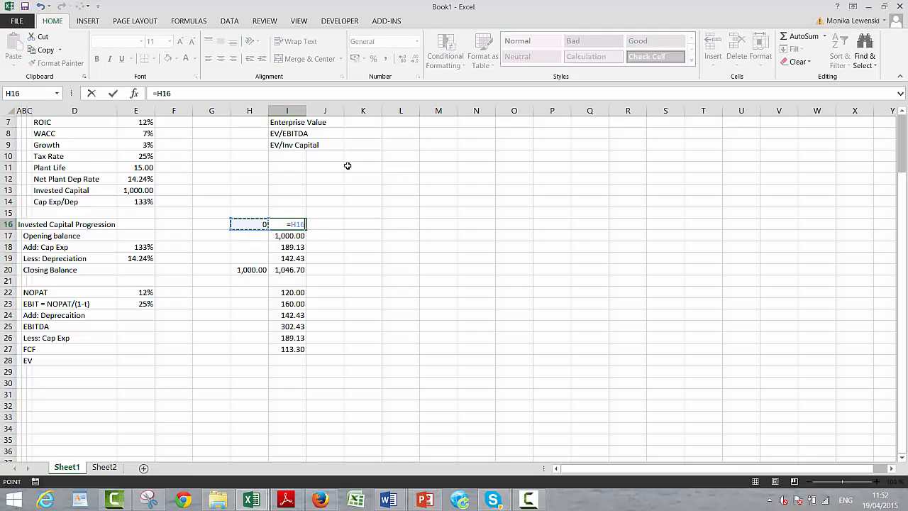
pyautogui.write('+1')
pyautogui.hotkey('ctrl', 'Return')
# - Fill the period formula in I16 to the right along row 16 through column KV, covering 300 periods
pyautogui.hotkey('shift', 'Right')
pyautogui.hotkey('shift', 'Right')
pyautogui.hotkey('shift', 'Right')
pyautogui.hotkey('shift', 'Right')
pyautogui.hotkey('shift', 'Right')
pyautogui.hotkey('shift', 'Right')
pyautogui.hotkey('shift', 'Right')
pyautogui.hotkey('shift', 'Right')
pyautogui.hotkey('shift', 'Right')
pyautogui.hotkey('shift', 'Right')
pyautogui.hotkey('shift', 'Right')
pyautogui.hotkey('shift', 'Right')
pyautogui.hotkey('shift', 'Right')
pyautogui.hotkey('shift', 'Right')
pyautogui.hotkey('shift', 'Right')
pyautogui.hotkey('shift', 'Right')
pyautogui.hotkey('shift', 'Right')
pyautogui.hotkey('shift', 'Right')
pyautogui.hotkey('shift', 'Right')
pyautogui.hotkey('shift', 'Right')
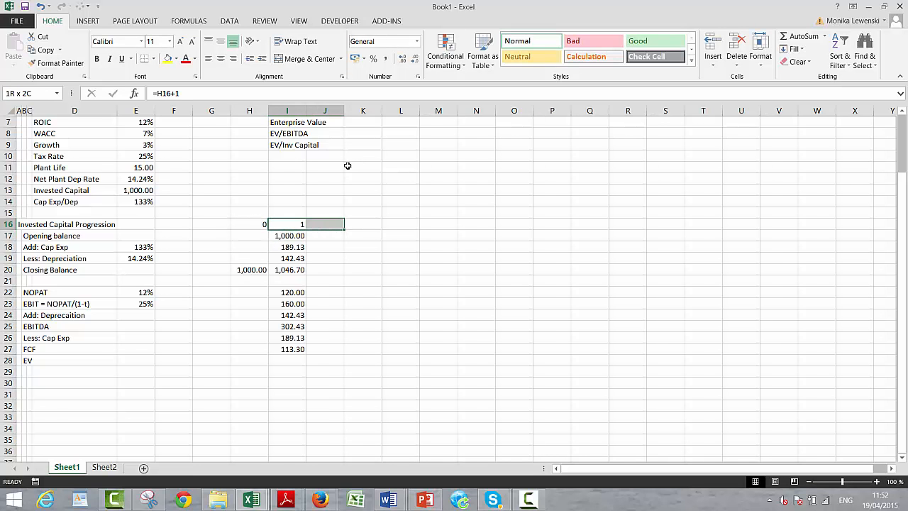
pyautogui.hotkey('shift', 'Right')
pyautogui.hotkey('shift', 'Right')
pyautogui.hotkey('shift', 'Right')
pyautogui.hotkey('shift', 'Right')
pyautogui.hotkey('shift', 'Right')
pyautogui.hotkey('shift', 'Right')
pyautogui.hotkey('shift', 'Right')
pyautogui.hotkey('shift', 'Right')
pyautogui.hotkey('shift', 'Right')
pyautogui.hotkey('shift', 'Right')
pyautogui.hotkey('shift', 'Right')
pyautogui.hotkey('shift', 'Right')
pyautogui.hotkey('shift', 'Right')
pyautogui.hotkey('shift', 'Right')
pyautogui.hotkey('shift', 'Right')
pyautogui.hotkey('shift', 'Right')
pyautogui.hotkey('shift', 'Right')
pyautogui.hotkey('shift', 'Right')
pyautogui.hotkey('shift', 'Right')
pyautogui.hotkey('shift', 'Right')
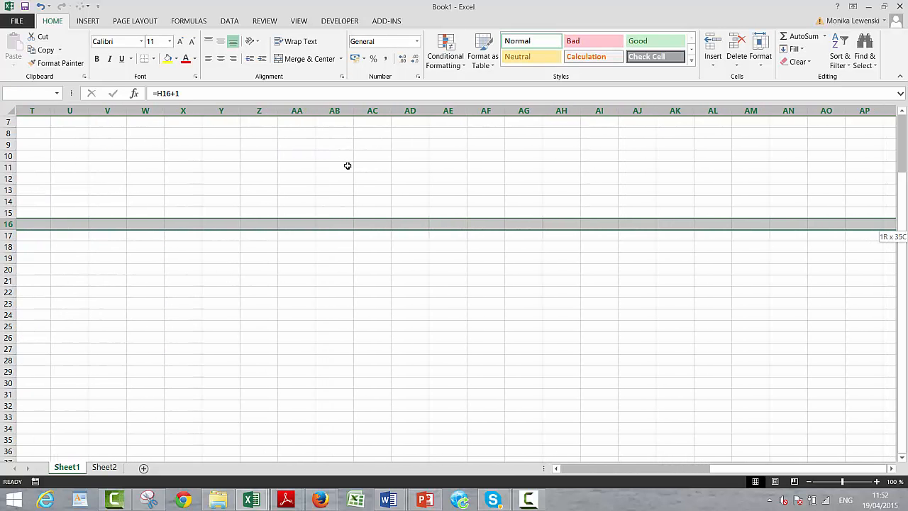
pyautogui.hotkey('shift', 'Right')
pyautogui.hotkey('shift', 'Right')
pyautogui.hotkey('shift', 'Right')
pyautogui.hotkey('shift', 'Right')
pyautogui.hotkey('shift', 'Right')
pyautogui.hotkey('shift', 'Right')
pyautogui.hotkey('shift', 'Right')
pyautogui.hotkey('shift', 'Right')
pyautogui.hotkey('shift', 'Right')
pyautogui.hotkey('shift', 'Right')
pyautogui.hotkey('shift', 'Right')
pyautogui.hotkey('shift', 'Right')
pyautogui.hotkey('shift', 'Right')
pyautogui.hotkey('shift', 'Right')
pyautogui.hotkey('shift', 'Right')
pyautogui.hotkey('shift', 'Right')
pyautogui.hotkey('shift', 'Right')
pyautogui.hotkey('shift', 'Right')
pyautogui.hotkey('shift', 'Right')
pyautogui.hotkey('shift', 'Right')
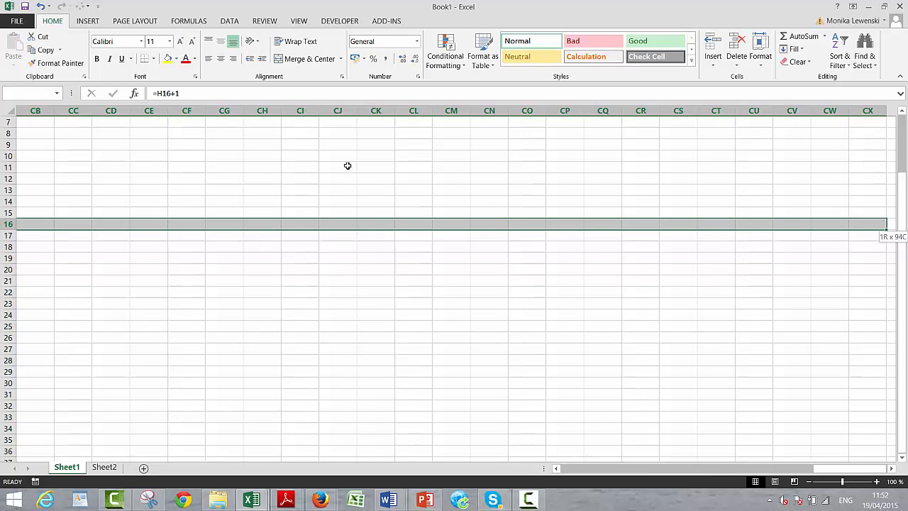
pyautogui.hotkey('shift', 'Right')
pyautogui.hotkey('shift', 'Right')
pyautogui.hotkey('shift', 'Right')
pyautogui.hotkey('shift', 'Right')
pyautogui.hotkey('shift', 'Right')
pyautogui.hotkey('shift', 'Right')
pyautogui.hotkey('shift', 'Right')
pyautogui.hotkey('shift', 'Right')
pyautogui.hotkey('shift', 'Right')
pyautogui.hotkey('shift', 'Right')
pyautogui.hotkey('shift', 'Right')
pyautogui.hotkey('shift', 'Right')
pyautogui.hotkey('shift', 'Right')
pyautogui.hotkey('shift', 'Right')
pyautogui.hotkey('shift', 'Right')
pyautogui.hotkey('shift', 'Right')
pyautogui.hotkey('shift', 'Right')
pyautogui.hotkey('shift', 'Right')
pyautogui.hotkey('shift', 'Right')
pyautogui.hotkey('shift', 'Right')
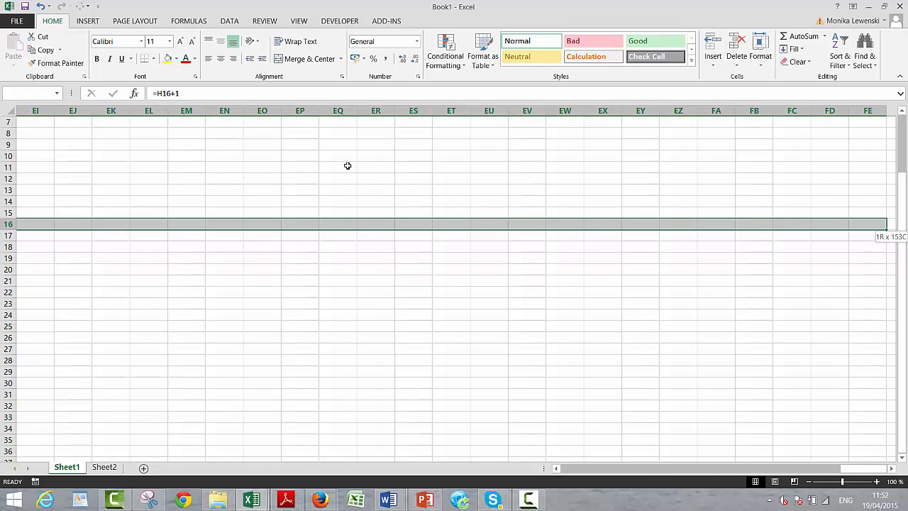
pyautogui.hotkey('shift', 'Right')
pyautogui.hotkey('shift', 'Right')
pyautogui.hotkey('shift', 'Right')
pyautogui.hotkey('shift', 'Right')
pyautogui.hotkey('shift', 'Right')
pyautogui.hotkey('shift', 'Right')
pyautogui.hotkey('shift', 'Right')
pyautogui.hotkey('shift', 'Right')
pyautogui.hotkey('shift', 'Right')
pyautogui.hotkey('shift', 'Right')
pyautogui.hotkey('shift', 'Right')
pyautogui.hotkey('shift', 'Right')
pyautogui.hotkey('shift', 'Right')
pyautogui.hotkey('shift', 'Right')
pyautogui.hotkey('shift', 'Right')
pyautogui.hotkey('shift', 'Right')
pyautogui.hotkey('shift', 'Right')
pyautogui.hotkey('shift', 'Right')
pyautogui.hotkey('shift', 'Right')
pyautogui.hotkey('shift', 'Right')
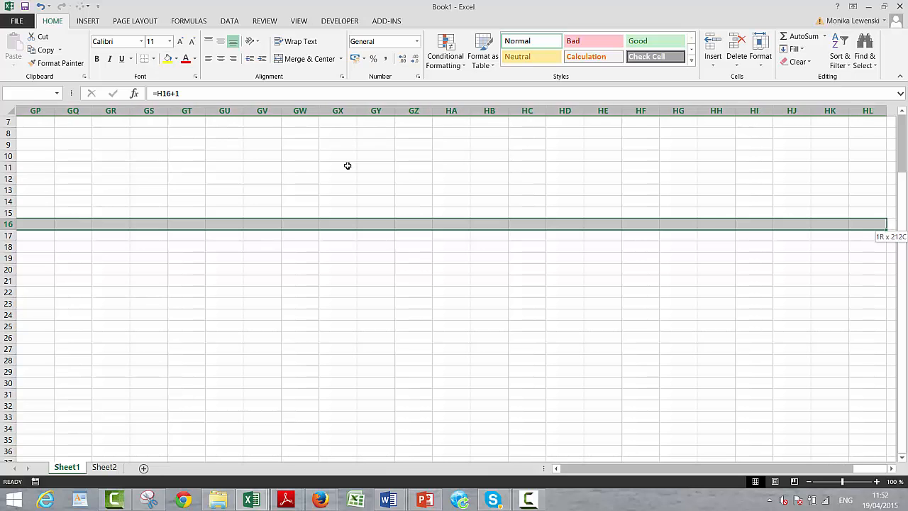
pyautogui.hotkey('shift', 'Right')
pyautogui.hotkey('shift', 'Right')
pyautogui.hotkey('shift', 'Right')
pyautogui.hotkey('shift', 'Right')
pyautogui.hotkey('shift', 'Right')
pyautogui.hotkey('shift', 'Right')
pyautogui.hotkey('shift', 'Right')
pyautogui.hotkey('shift', 'Right')
pyautogui.hotkey('shift', 'Right')
pyautogui.hotkey('shift', 'Right')
pyautogui.hotkey('shift', 'Right')
pyautogui.hotkey('shift', 'Right')
pyautogui.hotkey('shift', 'Right')
pyautogui.hotkey('shift', 'Right')
pyautogui.hotkey('shift', 'Right')
pyautogui.hotkey('shift', 'Right')
pyautogui.hotkey('shift', 'Right')
pyautogui.hotkey('shift', 'Right')
pyautogui.hotkey('shift', 'Right')
pyautogui.hotkey('shift', 'Right')
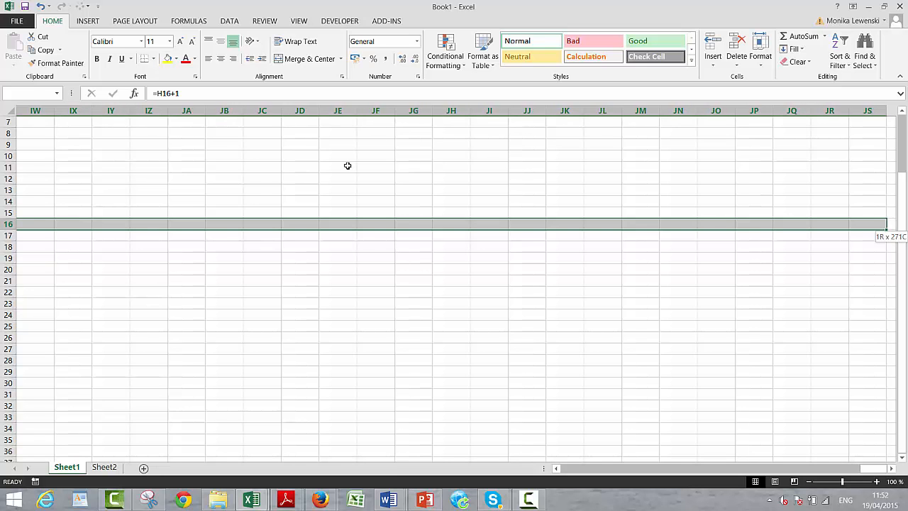
pyautogui.hotkey('shift', 'Right')
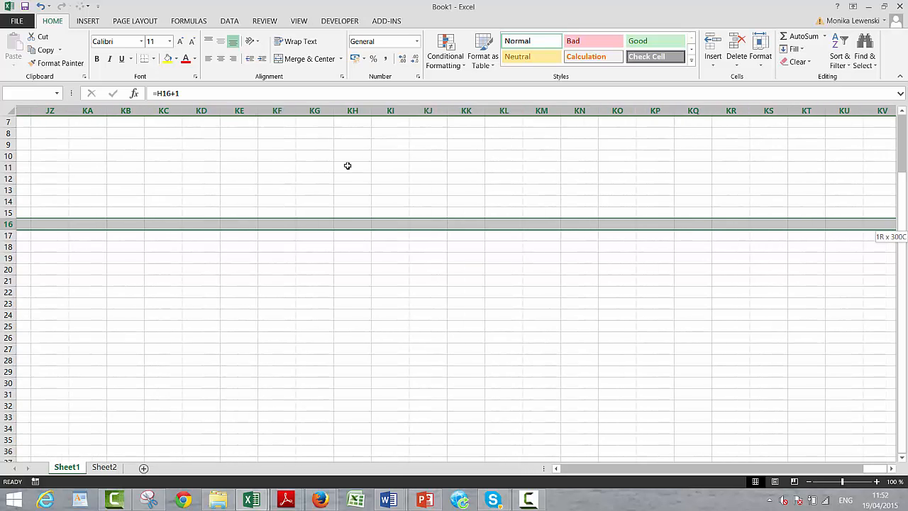
pyautogui.hotkey('ctrl', 'r')
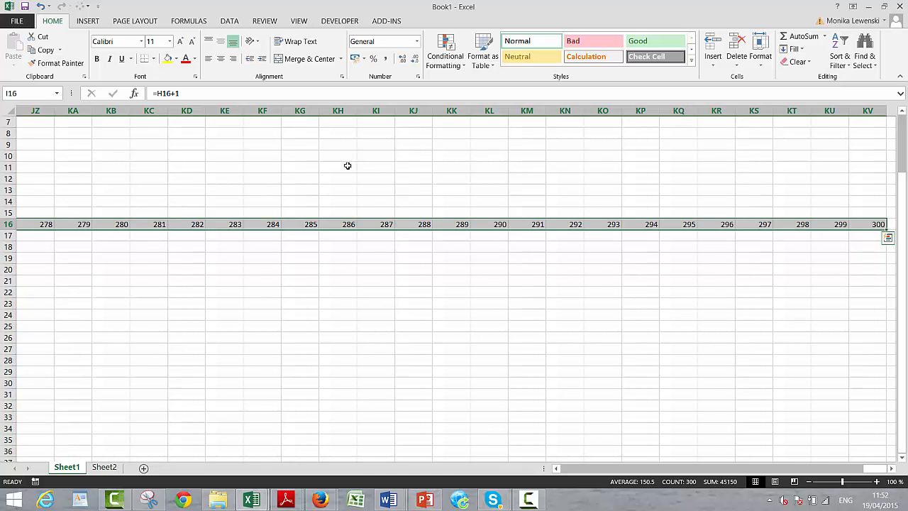
# - Fill the first-period formulas from Opening balance through FCF, I17:I27, to the right across the numbered periods
pyautogui.press('Left')
pyautogui.press('Left')
pyautogui.press('Left')
pyautogui.press('Left')
pyautogui.press('Left')
pyautogui.press('Left')
pyautogui.press('Left')
pyautogui.press('Left')
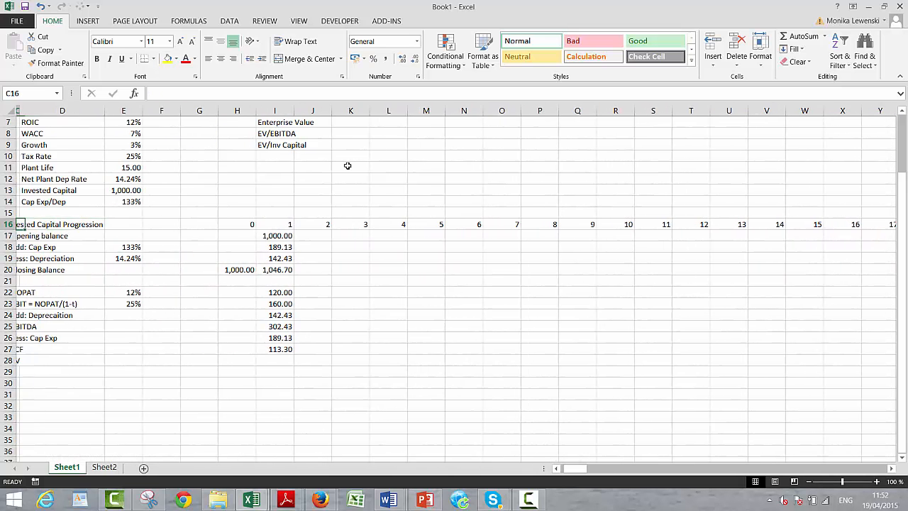
pyautogui.press('Right')
pyautogui.press('Right')
pyautogui.press('Right')
pyautogui.press('Right')
pyautogui.press('Right')
pyautogui.press('Right')
pyautogui.press('Right')
pyautogui.press('Right')
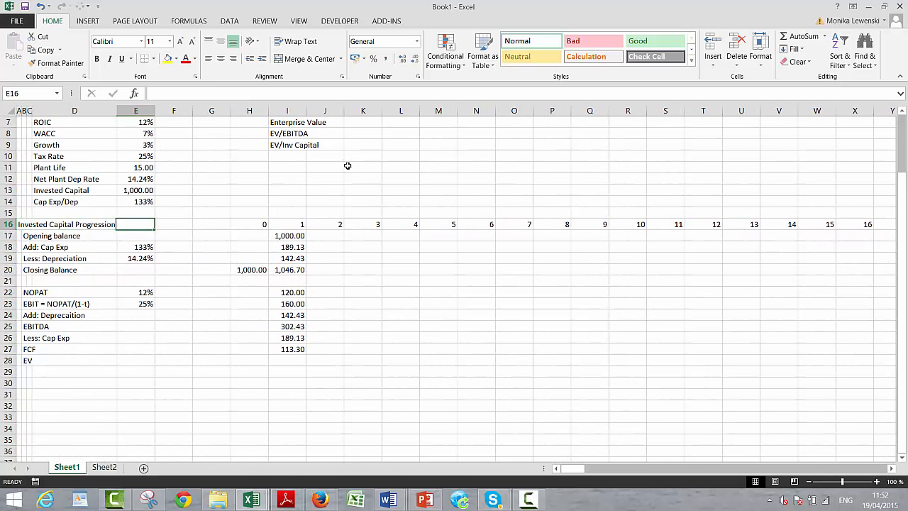
pyautogui.press('Down')
pyautogui.hotkey('shift', 'Down')
pyautogui.hotkey('shift', 'Down')
pyautogui.hotkey('shift', 'Down')
pyautogui.hotkey('shift', 'Down')
pyautogui.hotkey('shift', 'Down')
pyautogui.hotkey('shift', 'Down')
pyautogui.hotkey('shift', 'Down')
pyautogui.hotkey('shift', 'Down')
pyautogui.hotkey('shift', 'Down')
pyautogui.hotkey('shift', 'Down')
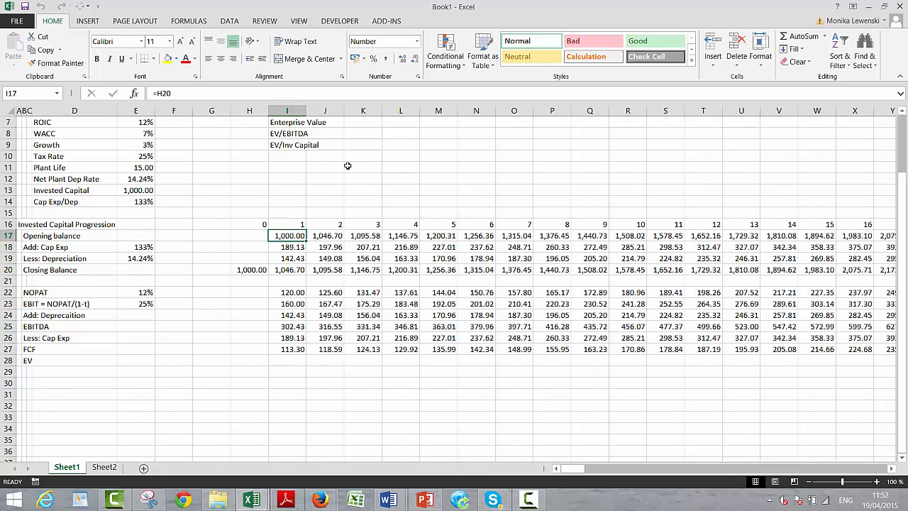
# - Calculate Enterprise Value in K7 with the NPV function, using the WACC in E8 as rate and all of FCF row 27 as values
pyautogui.press('Down')
pyautogui.press('Down')
pyautogui.press('Down')
pyautogui.press('Down')
pyautogui.press('Down')
pyautogui.press('Down')
pyautogui.press('Down')
pyautogui.press('Down')
pyautogui.press('Down')
pyautogui.press('Down')
pyautogui.press('Down')
pyautogui.press('Down')
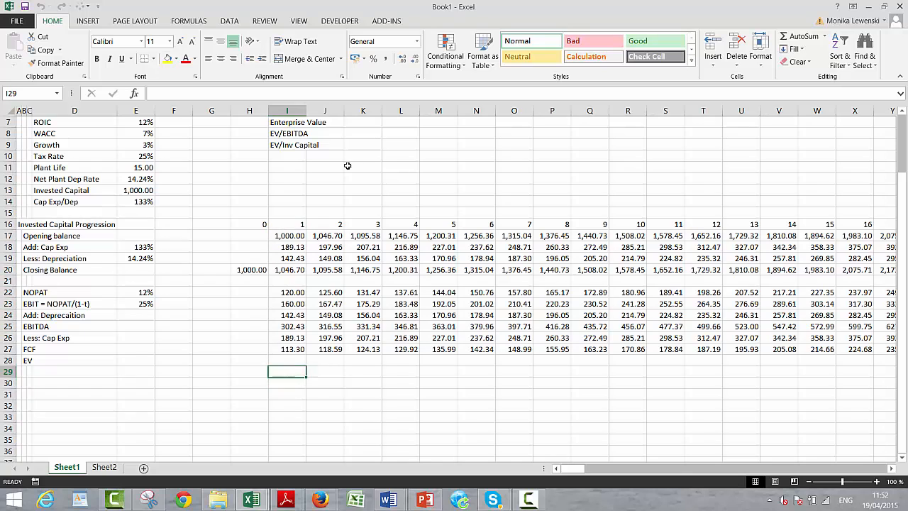
pyautogui.press('Up')
pyautogui.press('Left')
pyautogui.press('Up')
pyautogui.press('Up')
pyautogui.press('Up')
pyautogui.press('Up')
pyautogui.press('Up')
pyautogui.press('Up')
pyautogui.press('Up')
pyautogui.press('Up')
pyautogui.press('Up')
pyautogui.press('Up')
pyautogui.press('Up')
pyautogui.press('Up')
pyautogui.press('Up')
pyautogui.press('Up')
pyautogui.press('Up')
pyautogui.press('Up')
pyautogui.press('Up')
pyautogui.press('Up')
pyautogui.press('Up')
pyautogui.press('Up')
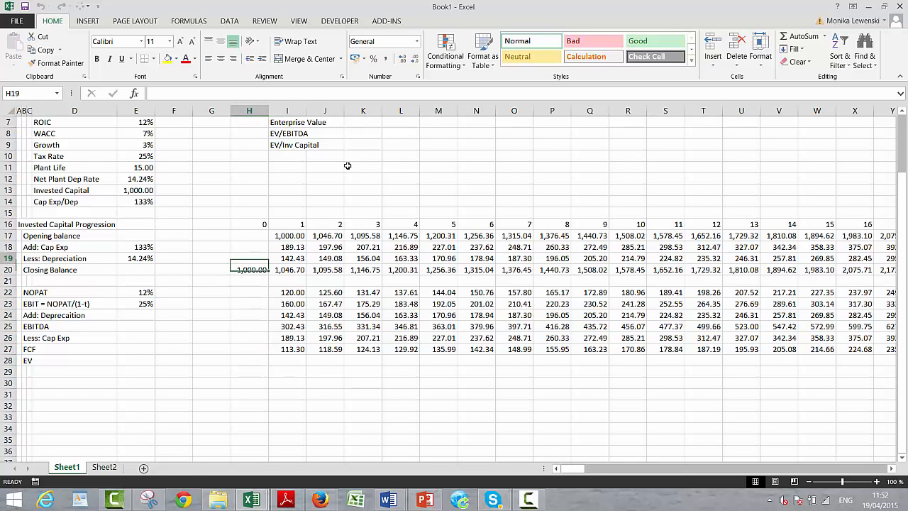
pyautogui.press('Up')
pyautogui.press('Right')
pyautogui.press('Right')
pyautogui.press('Right')
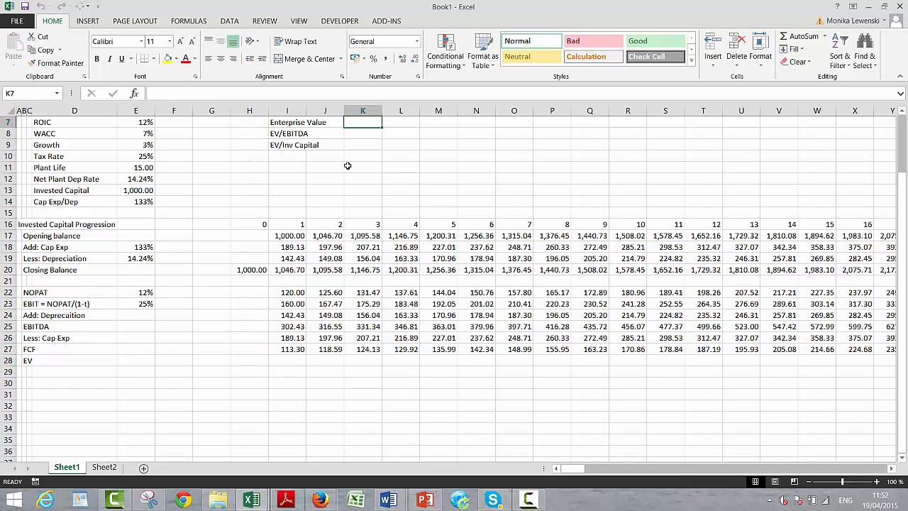
pyautogui.write('=npv(')
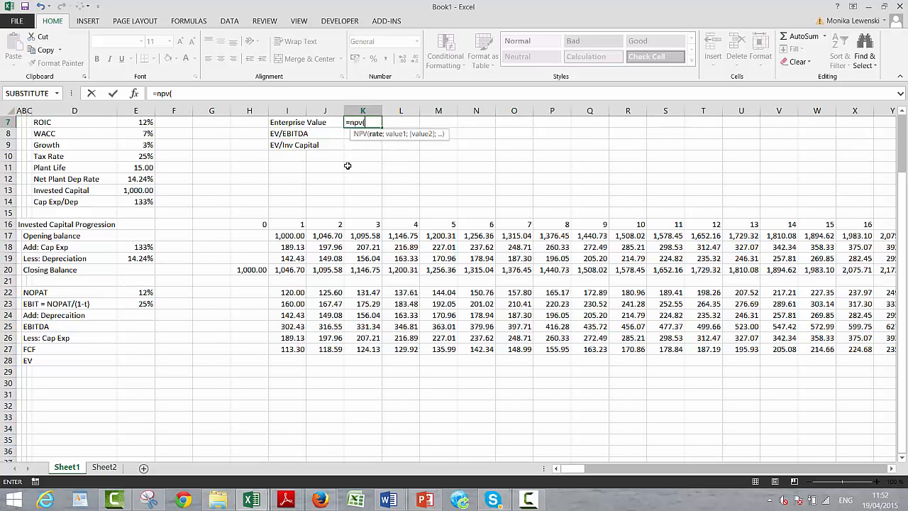
pyautogui.click(141, 136)
pyautogui.write(';')
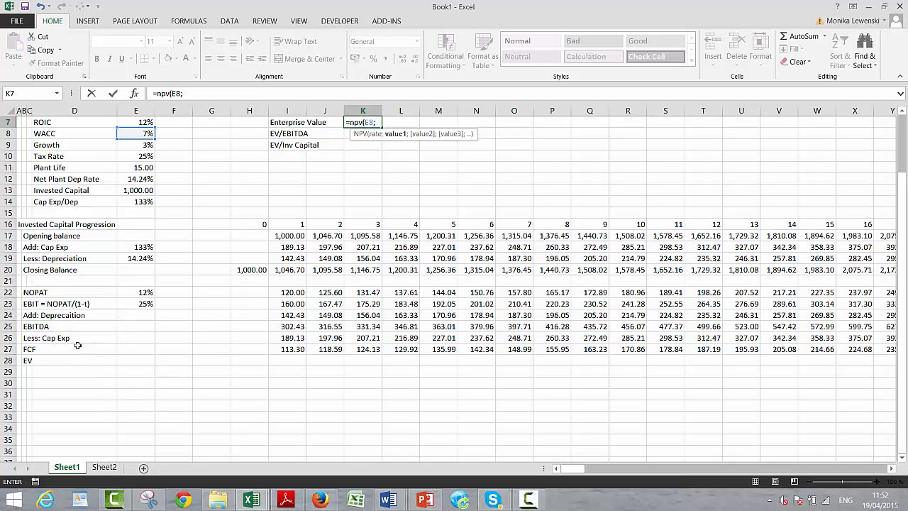
pyautogui.click(7, 349)
pyautogui.press('Return')
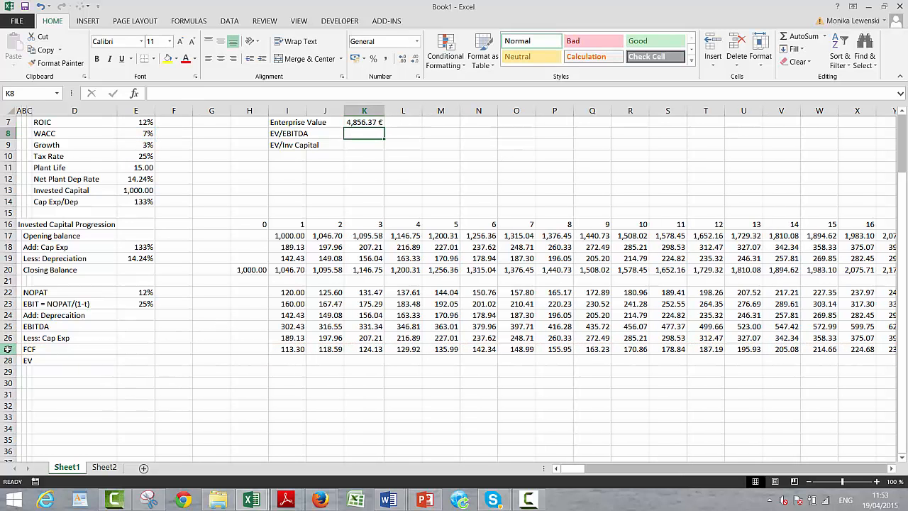
pyautogui.press('Up')
pyautogui.press('Down')
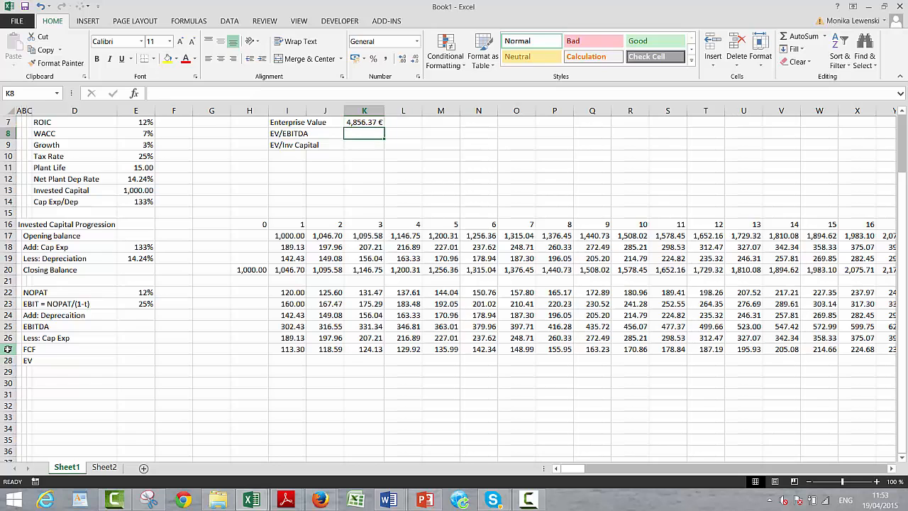
# - Calculate EV/EBITDA in K8 with =K7/I25 and format it as a number with two decimals
pyautogui.write('=')
pyautogui.press('Up')
pyautogui.write('/')
pyautogui.press('Down')
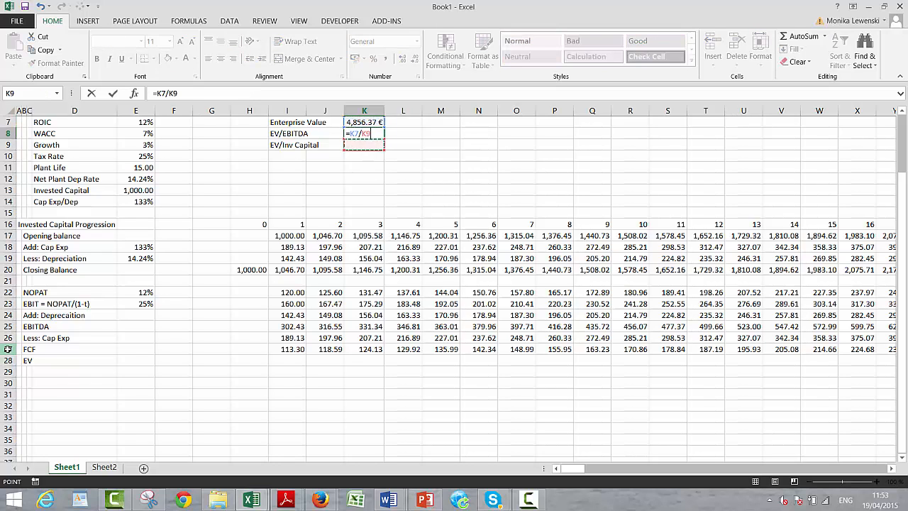
pyautogui.press('Down')
pyautogui.press('Down')
pyautogui.press('Down')
pyautogui.press('Down')
pyautogui.press('Down')
pyautogui.press('Down')
pyautogui.press('Down')
pyautogui.press('Down')
pyautogui.press('Down')
pyautogui.press('Down')
pyautogui.press('Down')
pyautogui.press('Left')
pyautogui.press('Down')
pyautogui.press('Down')
pyautogui.press('Down')
pyautogui.press('Down')
pyautogui.press('Left')
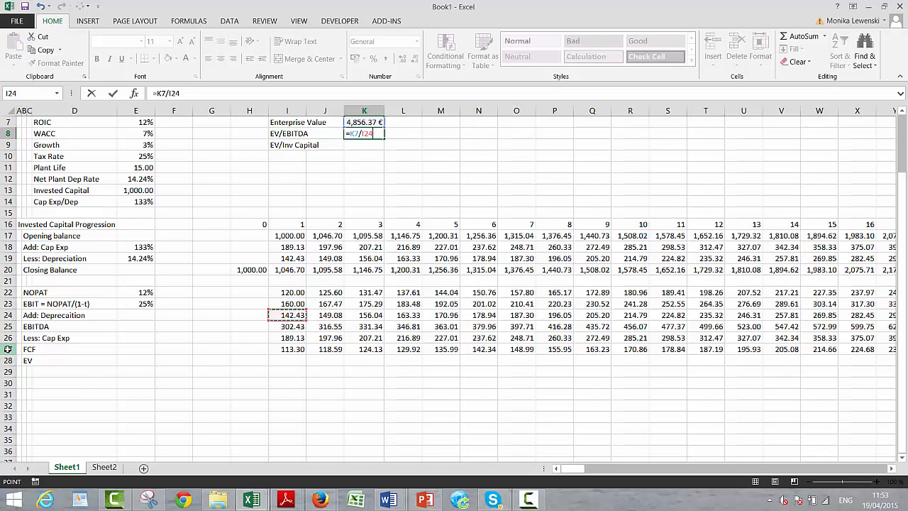
pyautogui.press('Down')
pyautogui.press('Return')
pyautogui.press('Up')
pyautogui.hotkey('ctrl', 'shift', '~')
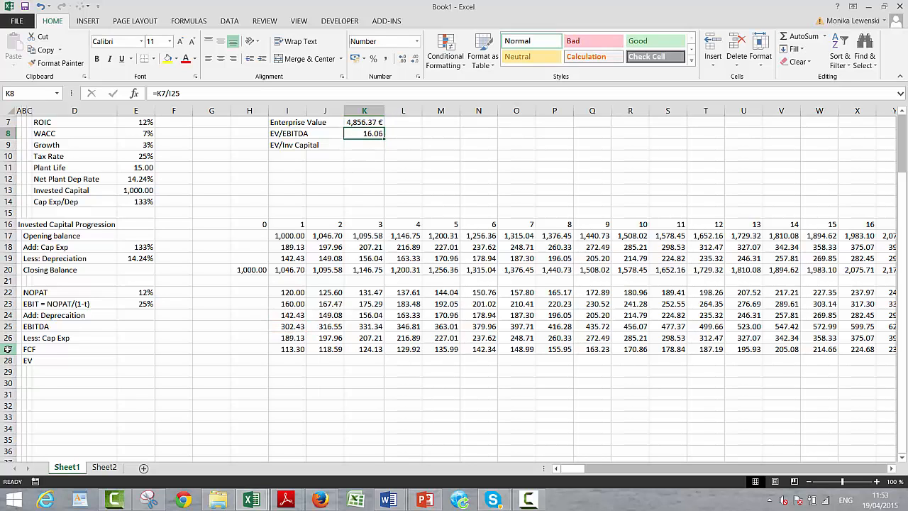
# - Calculate EV/Inv Capital in K9 by dividing Enterprise Value in K7 by the invested capital, formatted as a number with two decimals
pyautogui.press('Down')
pyautogui.write('=')
pyautogui.press('Up')
pyautogui.press('Up')
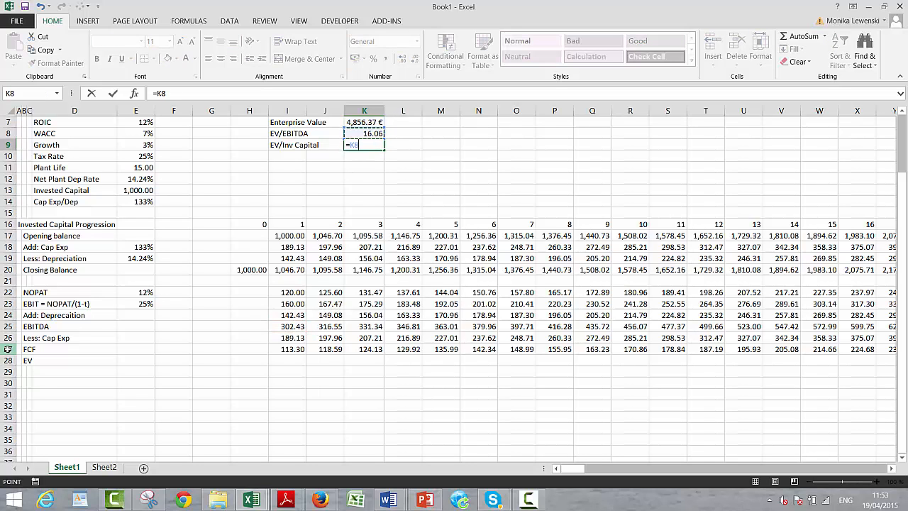
pyautogui.write('/')
pyautogui.press('Down')
pyautogui.press('Down')
pyautogui.press('Left')
pyautogui.press('Left')
pyautogui.press('Left')
pyautogui.press('Left')
pyautogui.press('Left')
pyautogui.press('Left')
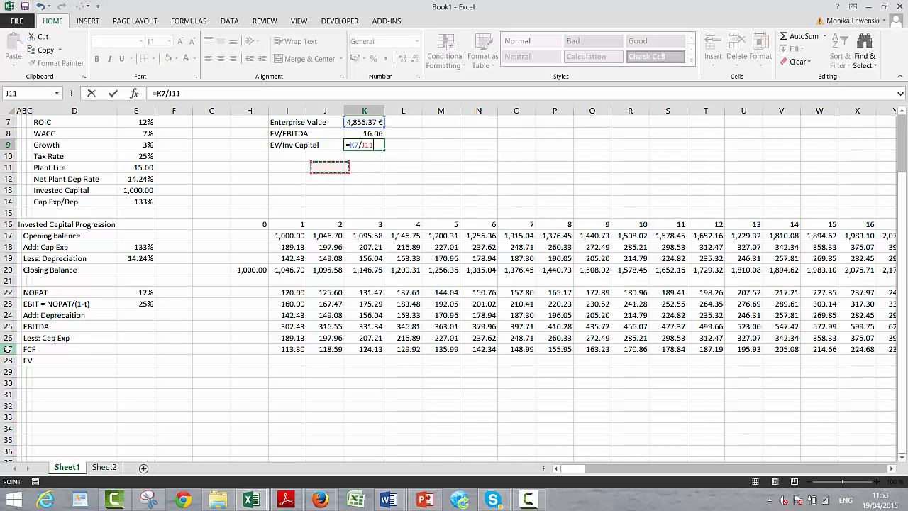
pyautogui.press('Down')
pyautogui.press('Down')
pyautogui.press('Return')
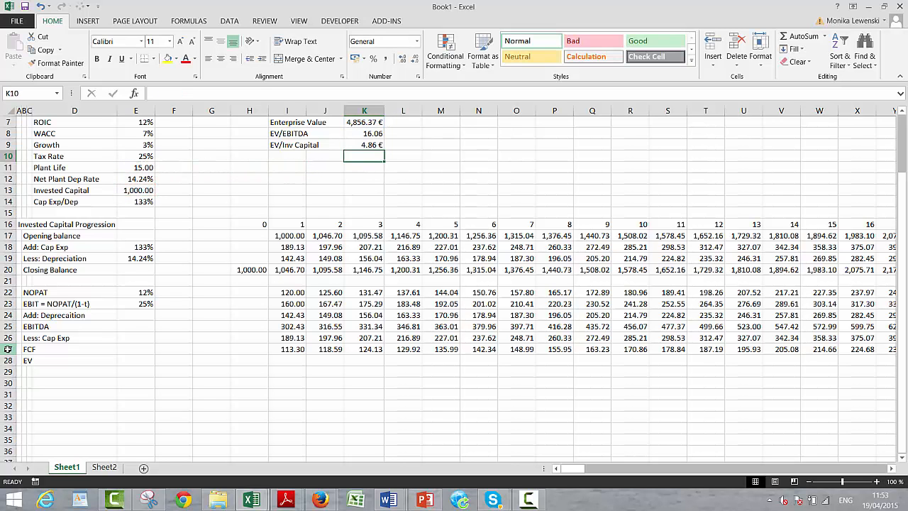
pyautogui.press('Up')
pyautogui.hotkey('ctrl', 'shift', '!')
# - Set the ROIC assumption in E7 to 11%
pyautogui.press('Up')
pyautogui.press('Left')
pyautogui.press('Up')
pyautogui.press('Up')
pyautogui.press('Up')
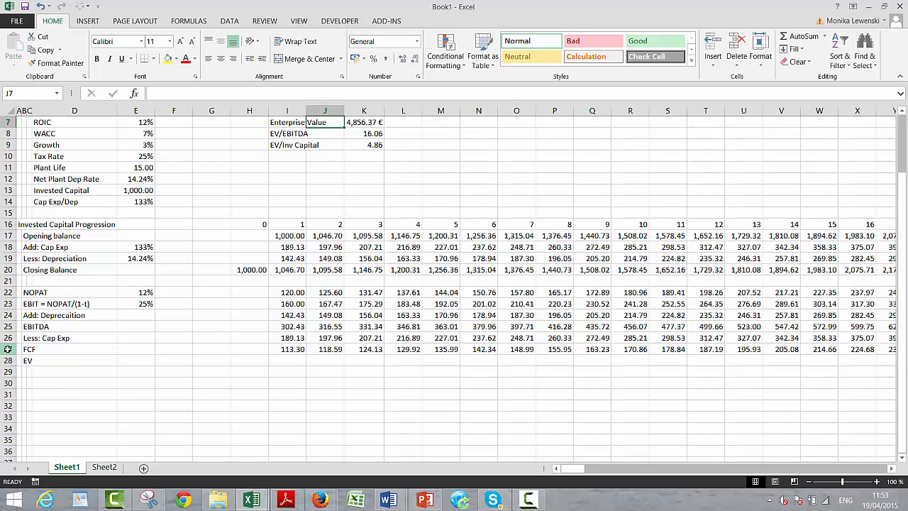
pyautogui.press('Down')
pyautogui.press('Down')
pyautogui.press('Down')
pyautogui.press('Left')
pyautogui.press('Left')
pyautogui.press('Left')
pyautogui.press('Left')
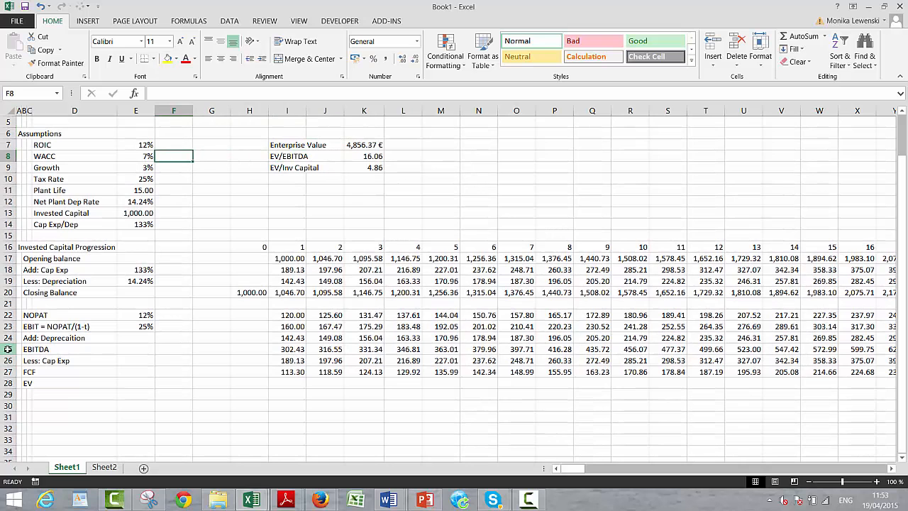
pyautogui.press('Up')
pyautogui.press('Left')
pyautogui.write('11')
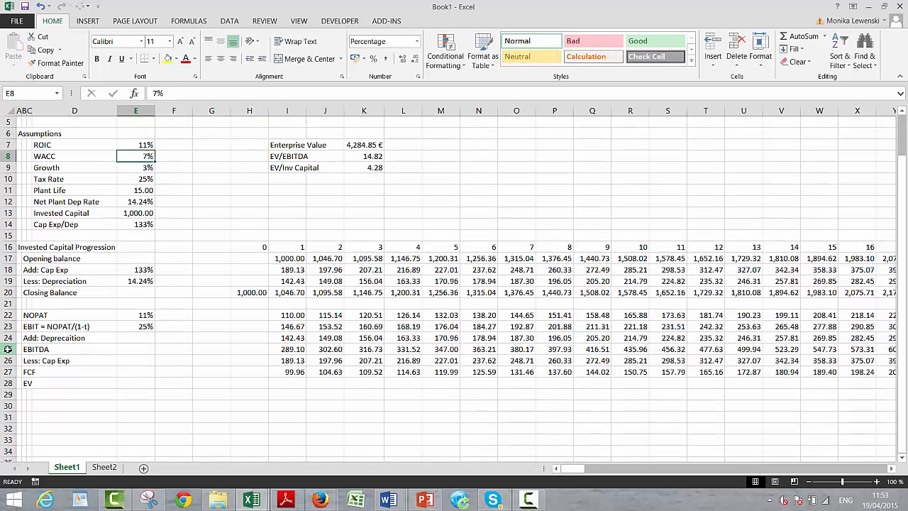
# - Set the ROIC assumption in E7 to 7%, equal to the WACC
pyautogui.press('BackSpace')
pyautogui.press('BackSpace')
pyautogui.write('7')
pyautogui.press('Return')
pyautogui.press('Up')
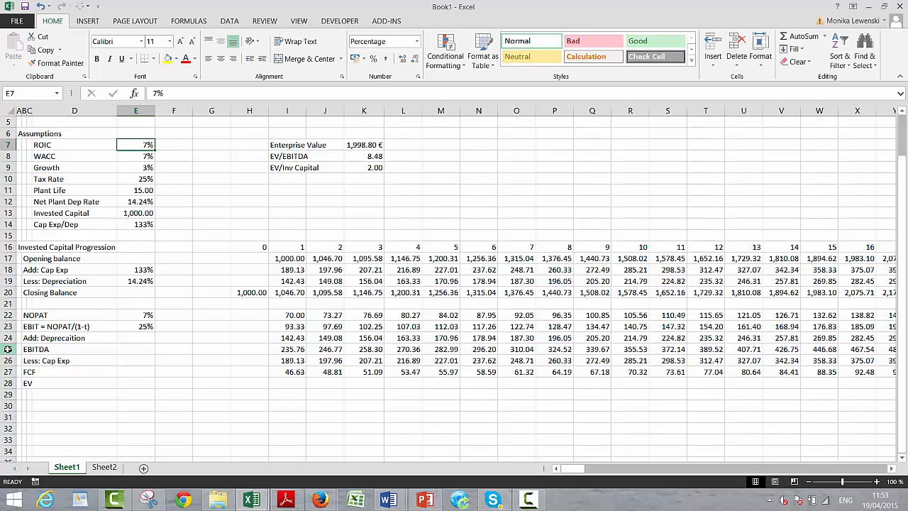
pyautogui.press('Down')
pyautogui.press('Down')
pyautogui.press('Down')
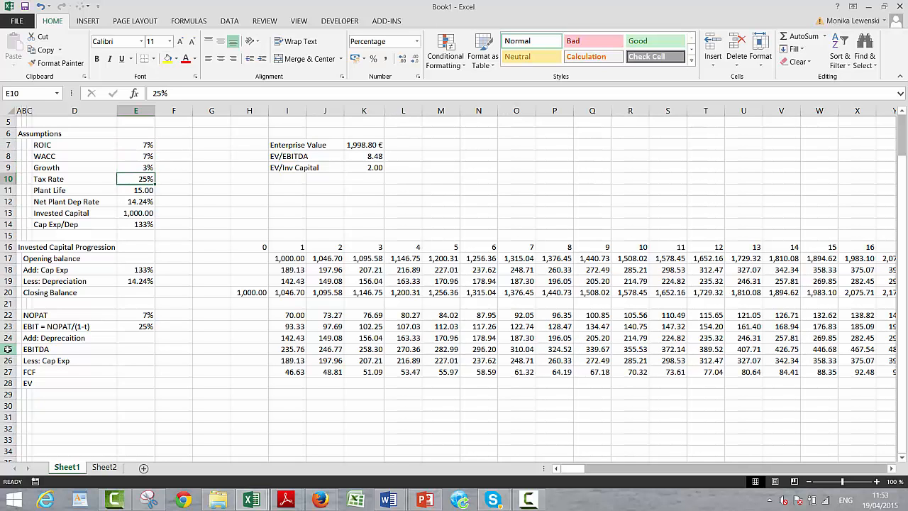
# - Test the valuation with a 0% Tax Rate in E10 and restore the rate to 25%
pyautogui.write('0')
pyautogui.press('Return')
pyautogui.press('Up')
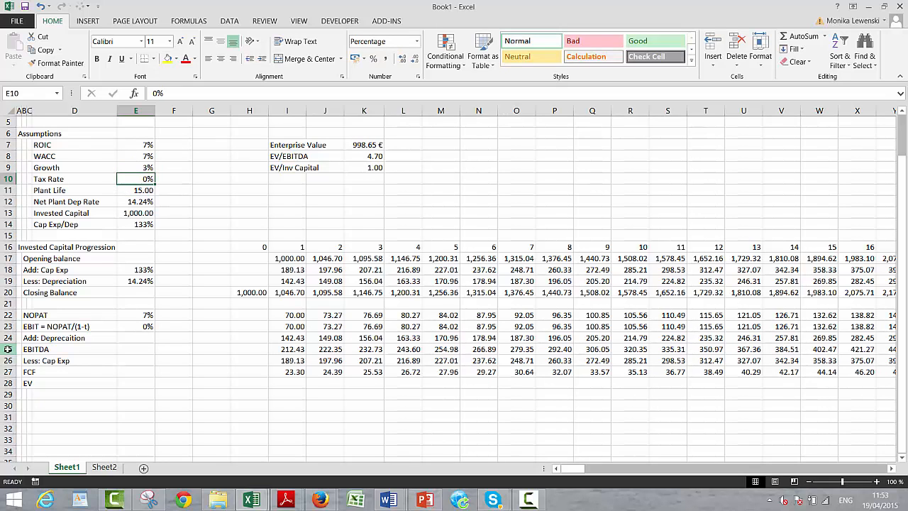
pyautogui.write('25')
pyautogui.press('Return')
pyautogui.press('Up')
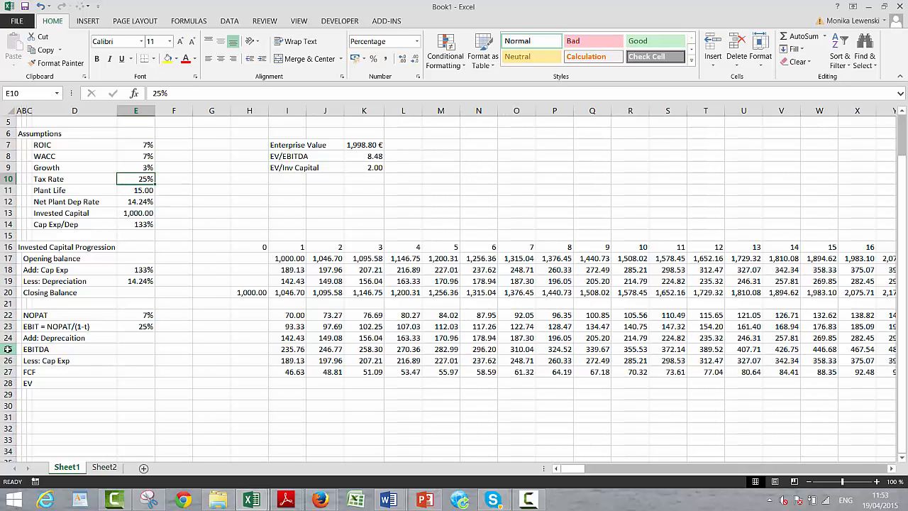
# - Repeat the zero-tax test by setting E10 to 0% once more and returning it to 25%
pyautogui.write('0')
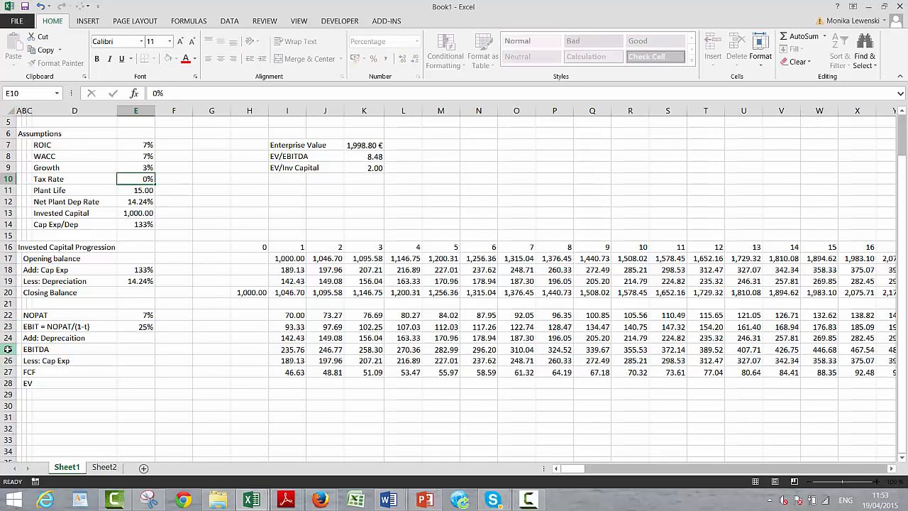
pyautogui.press('Return')
pyautogui.press('Up')
pyautogui.write('25')
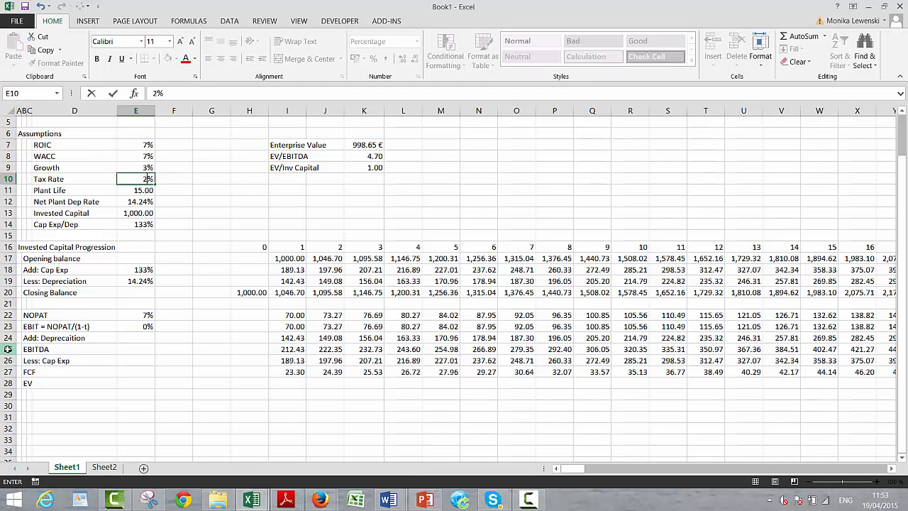
pyautogui.press('Return')
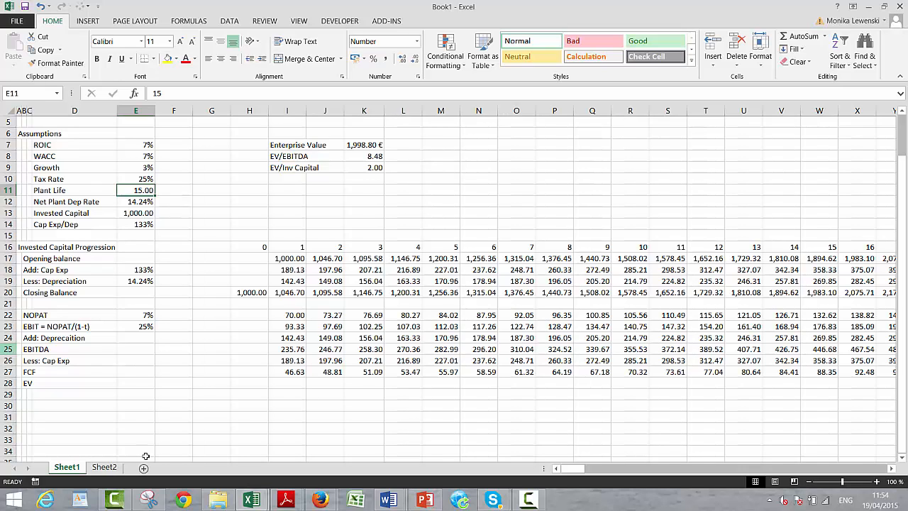
pyautogui.click(528, 499)
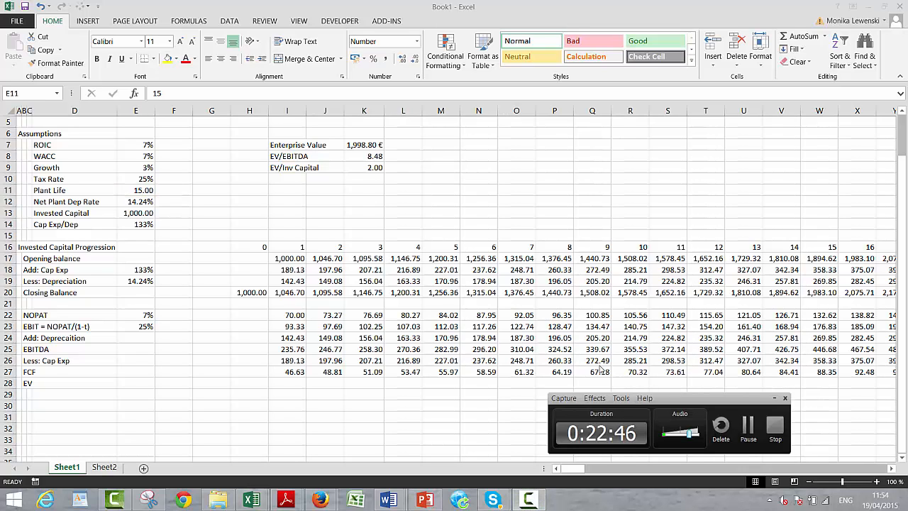